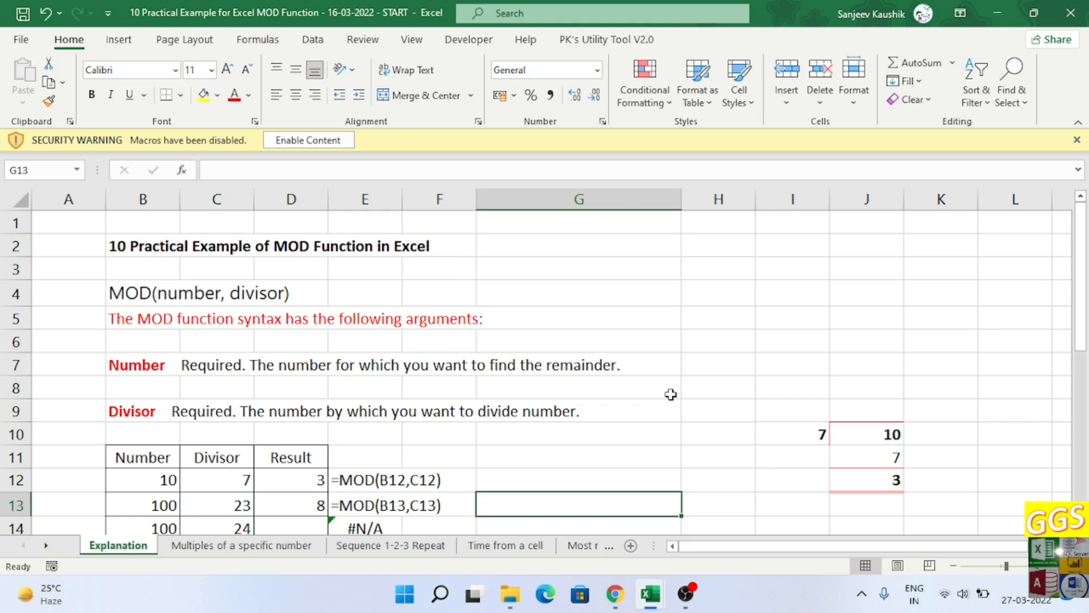
# - Clear the existing results in cells D12 and D13 of the Number/Divisor table
pyautogui.moveTo(287, 479); pyautogui.dragTo(287, 506)
pyautogui.press('Delete')
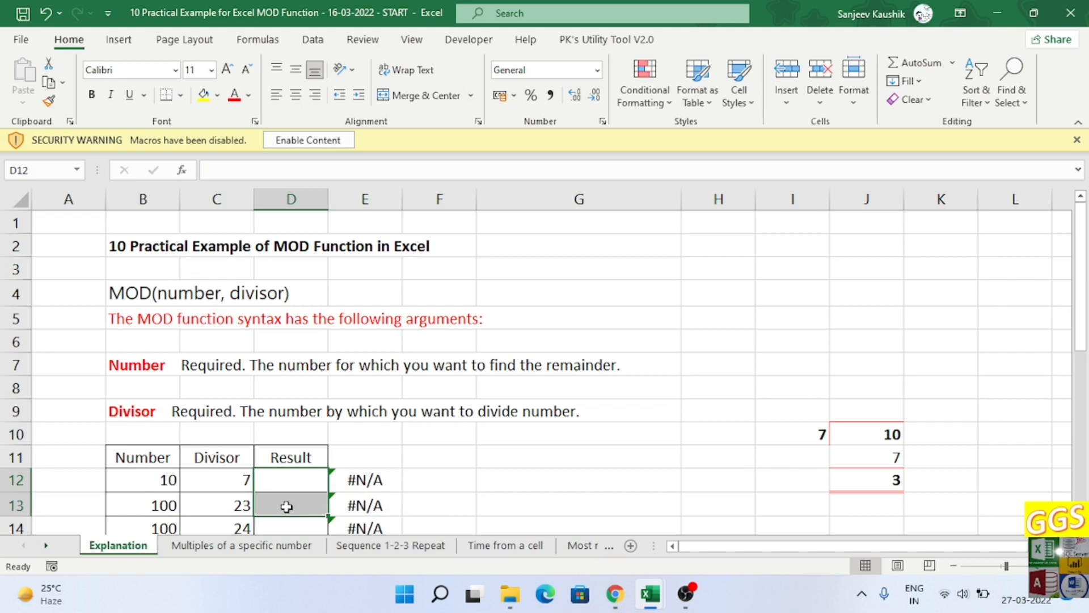
pyautogui.click(285, 479)
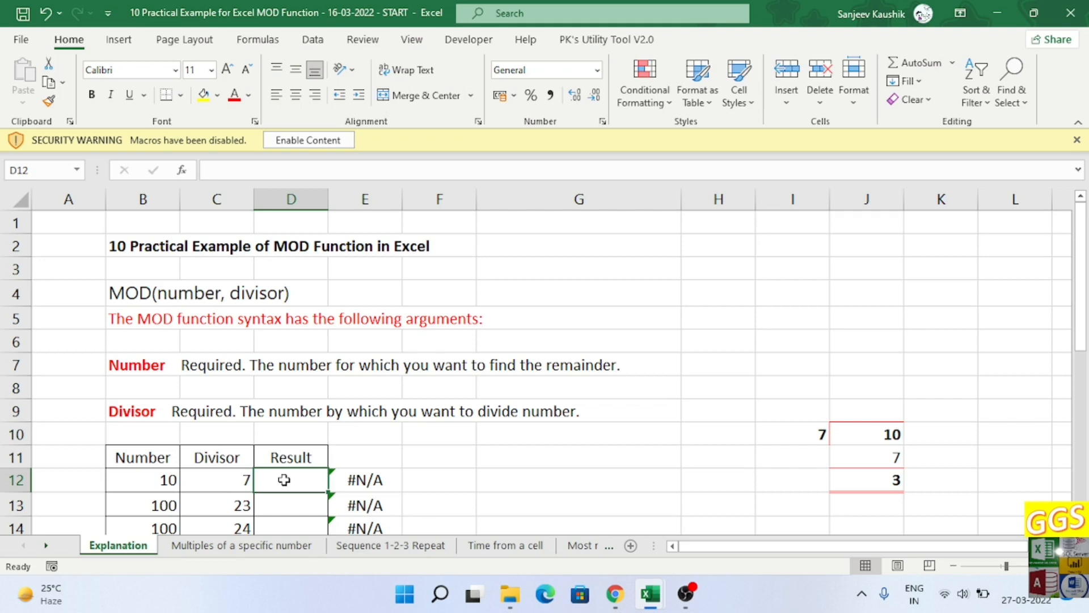
pyautogui.click(449, 479)
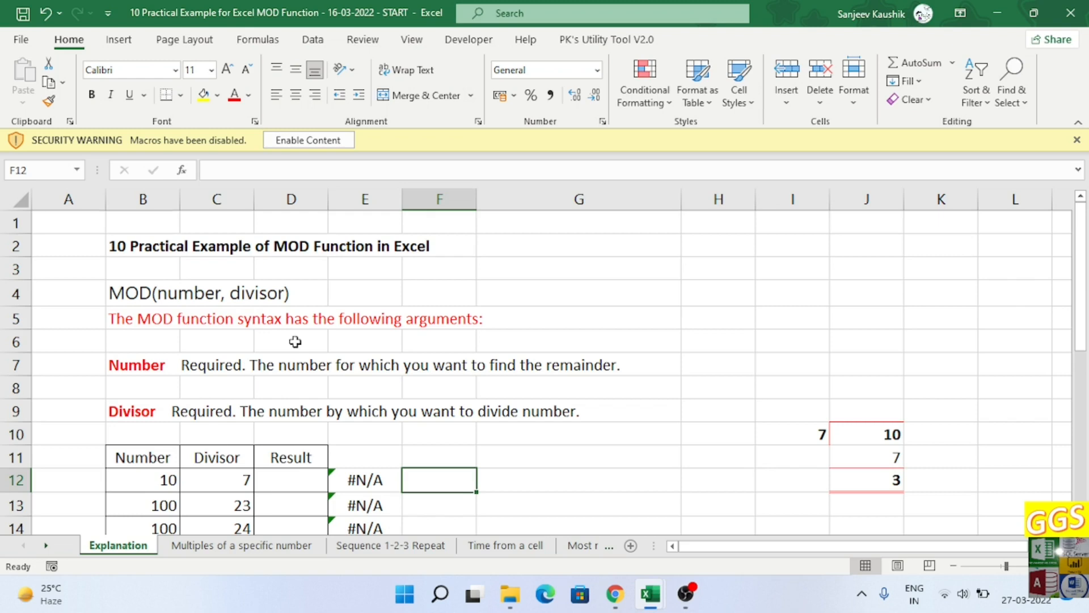
# - Examine the worked long-division example in cells J10 to J12 beside the Number/Divisor table
pyautogui.scroll(-1, 295, 342)
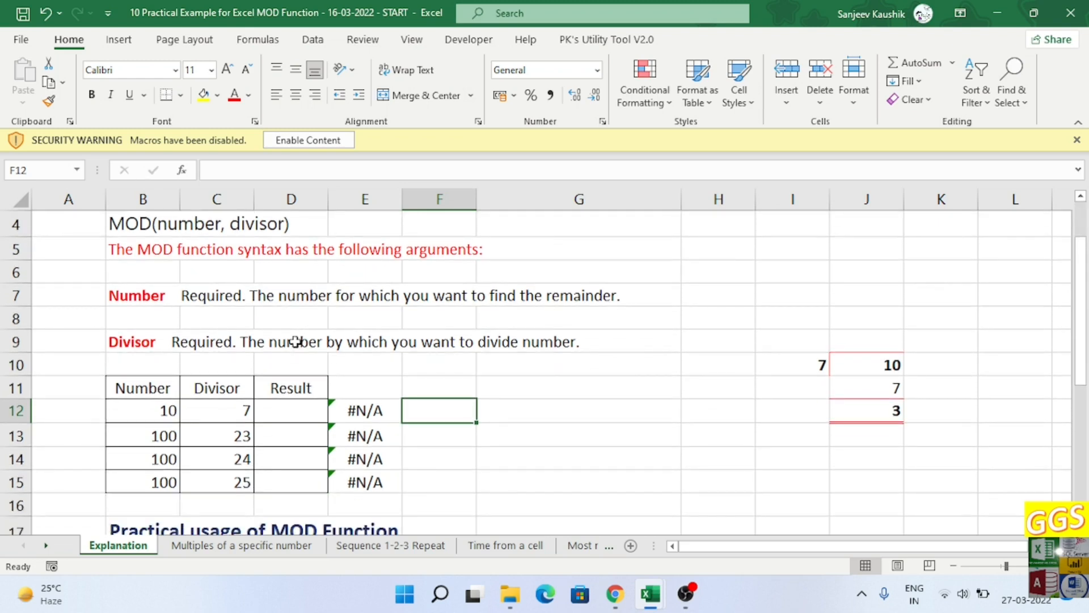
pyautogui.click(283, 416)
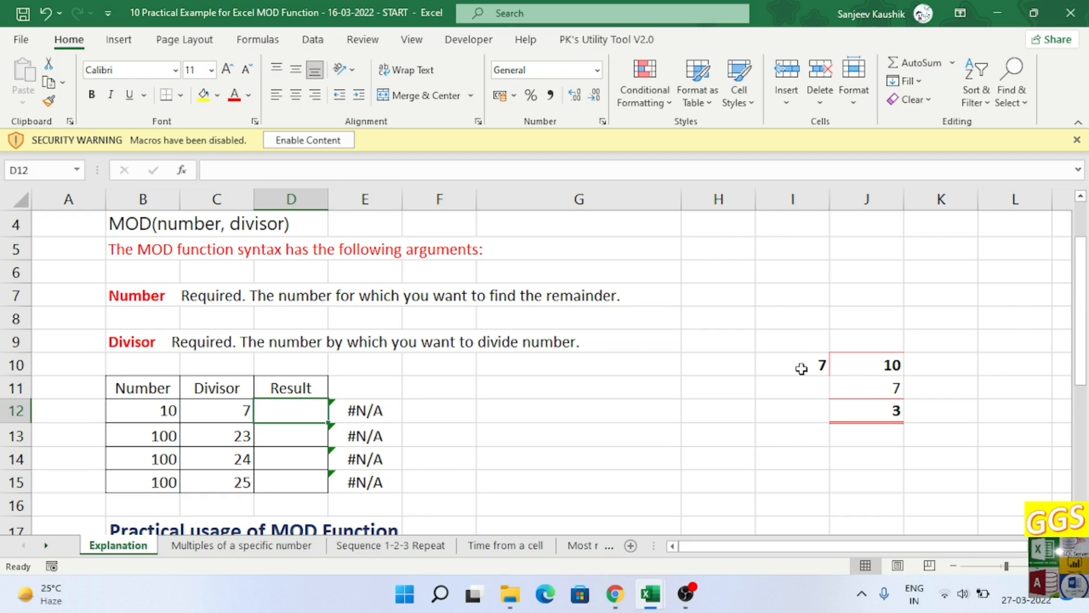
pyautogui.click(883, 364)
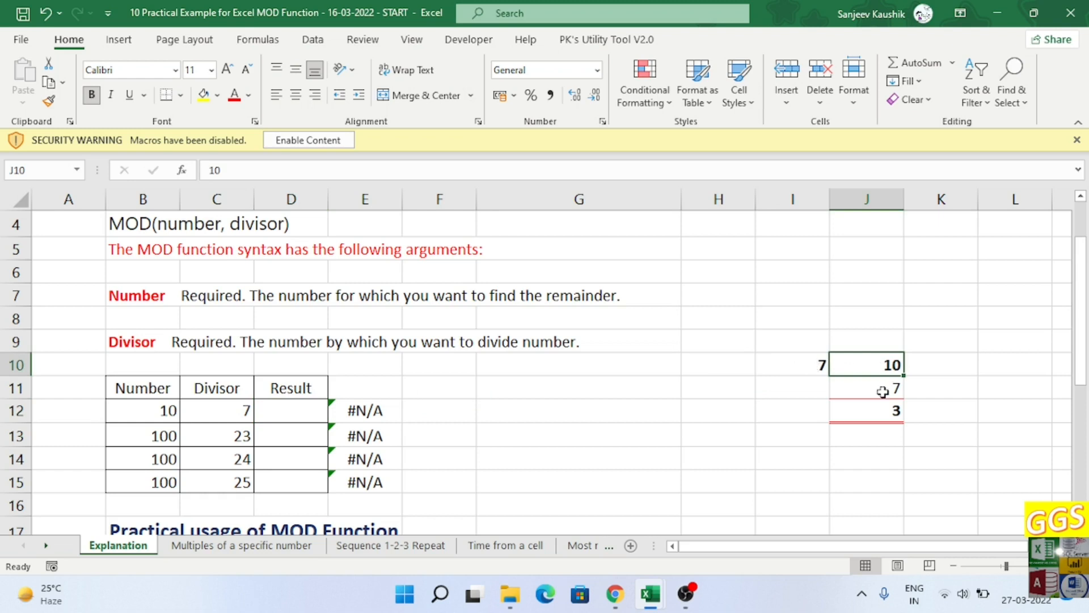
pyautogui.click(879, 388)
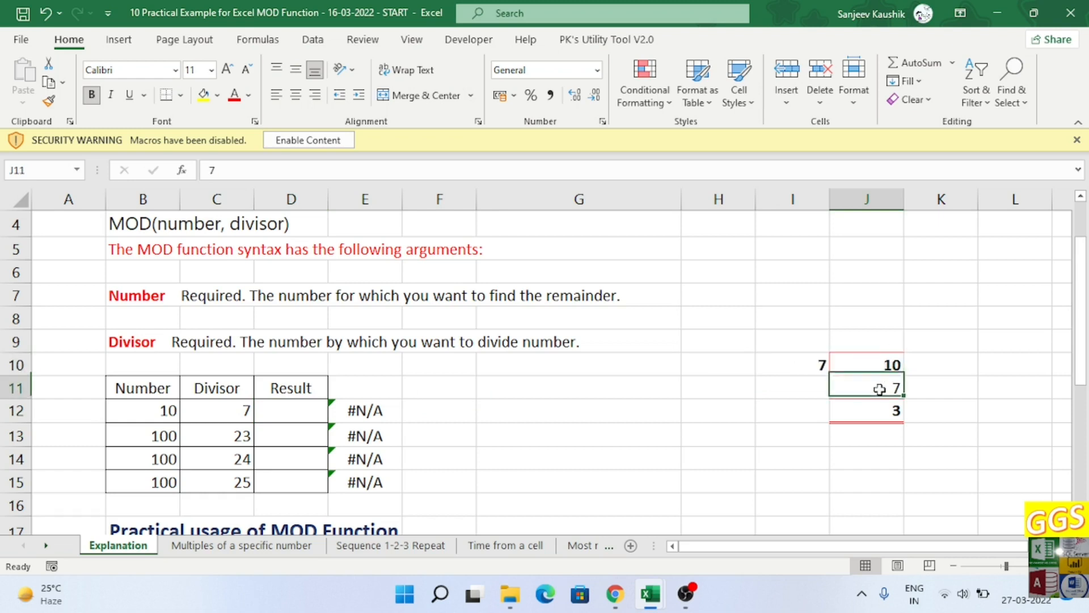
pyautogui.click(880, 410)
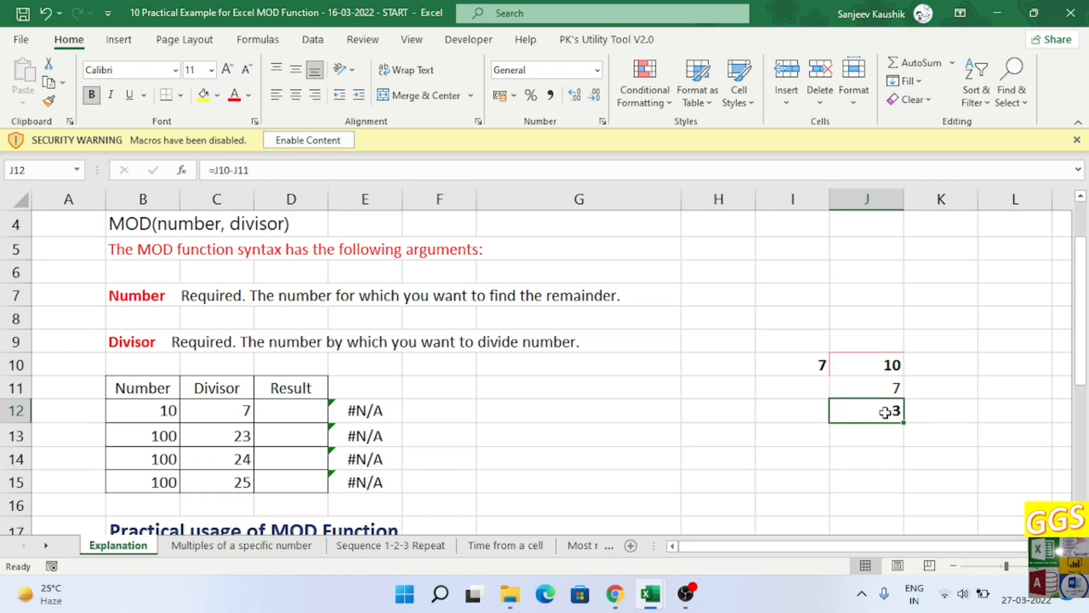
# - Enter =MOD(B12,C12) in D12 to get the remainder for the first Number/Divisor pair
pyautogui.click(289, 408)
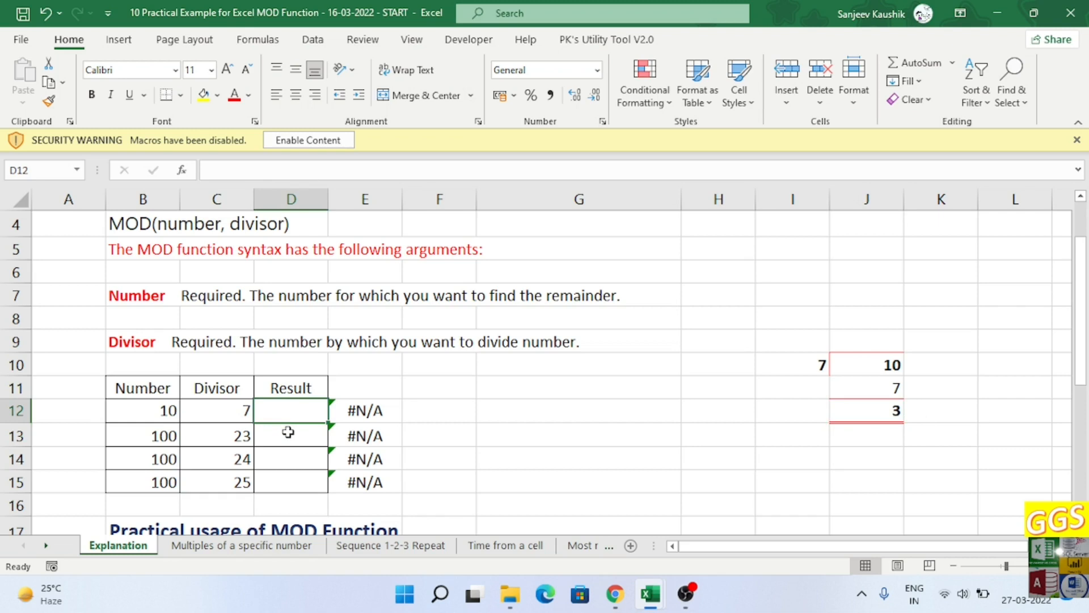
pyautogui.write('=')
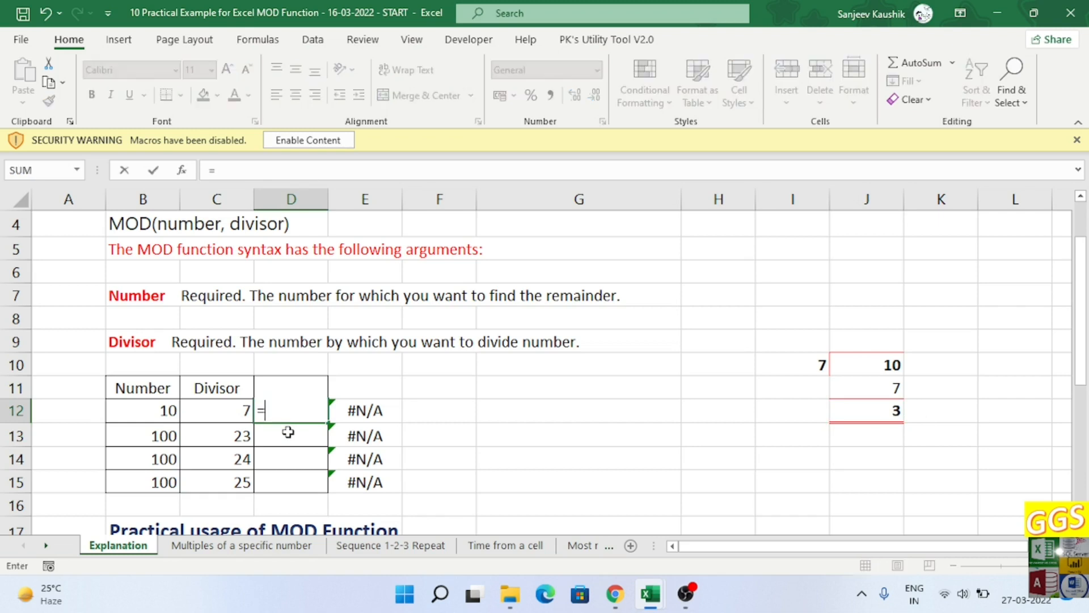
pyautogui.write('mod')
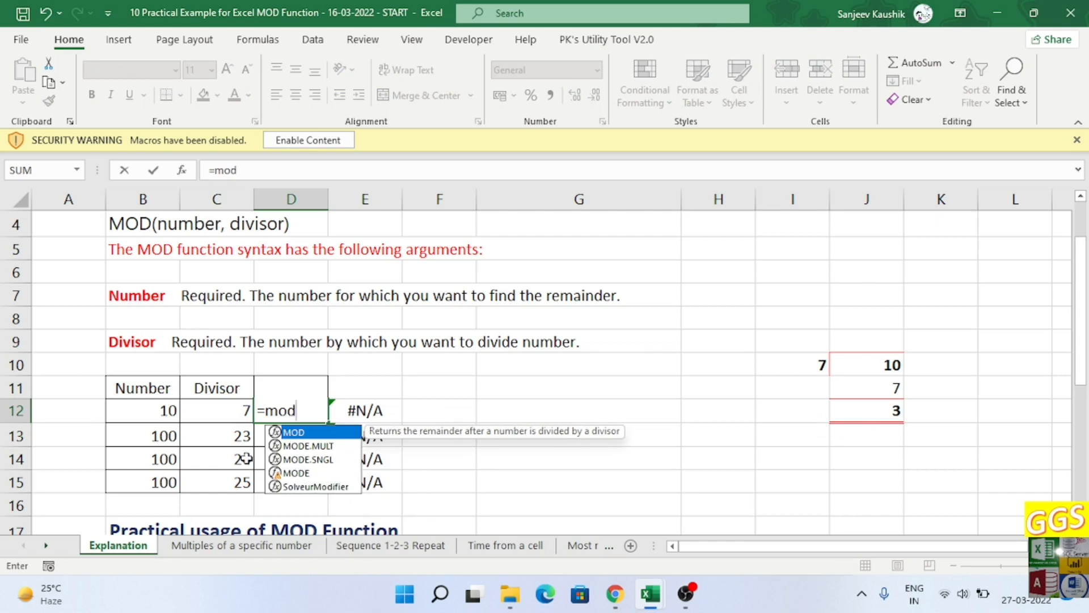
pyautogui.press('Tab')
pyautogui.click(157, 415)
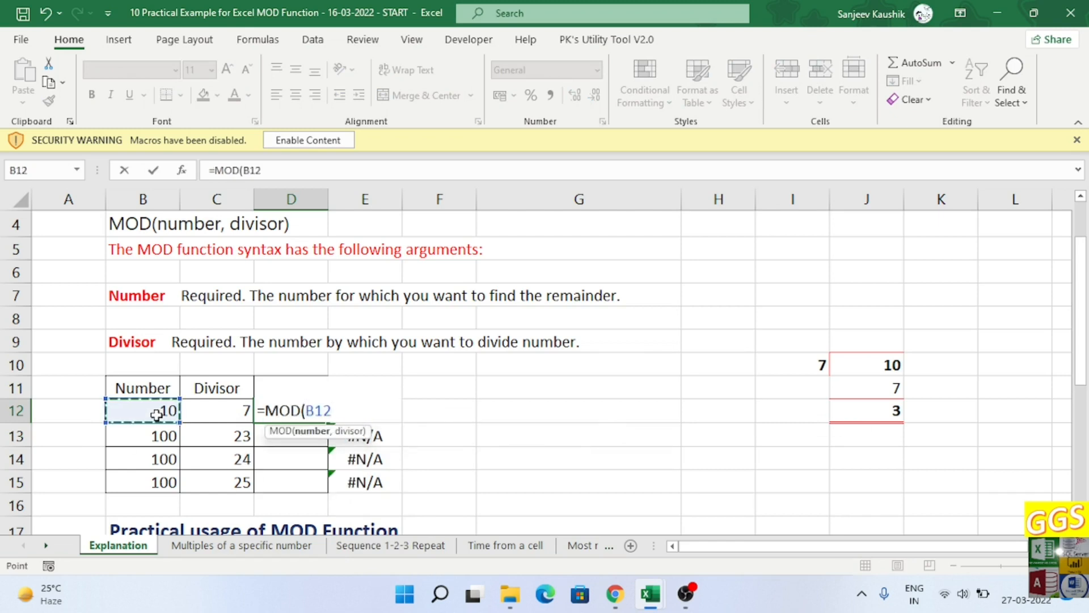
pyautogui.write(',')
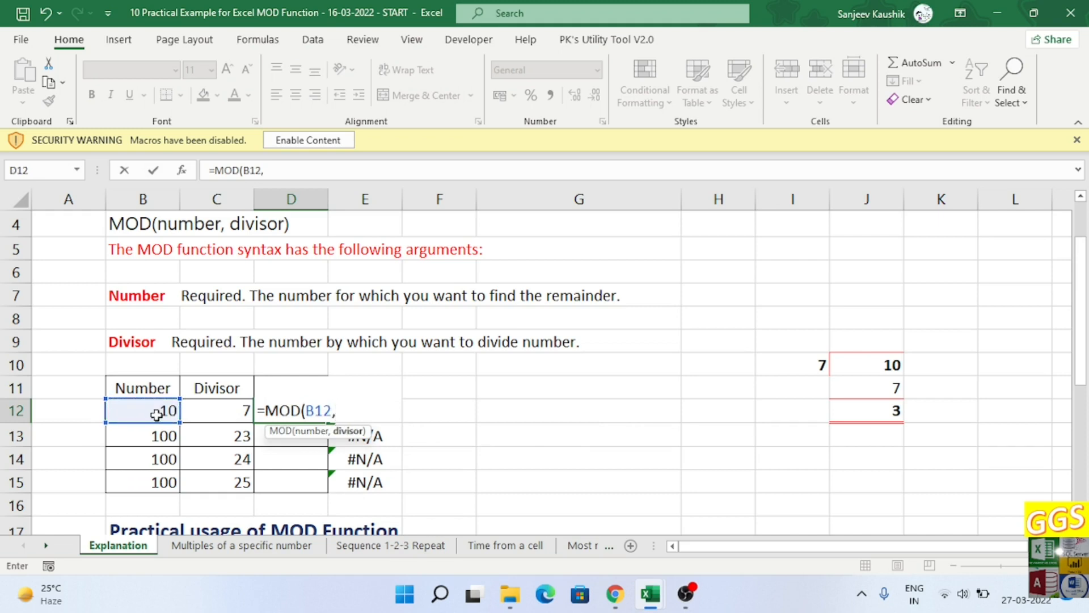
pyautogui.click(220, 412)
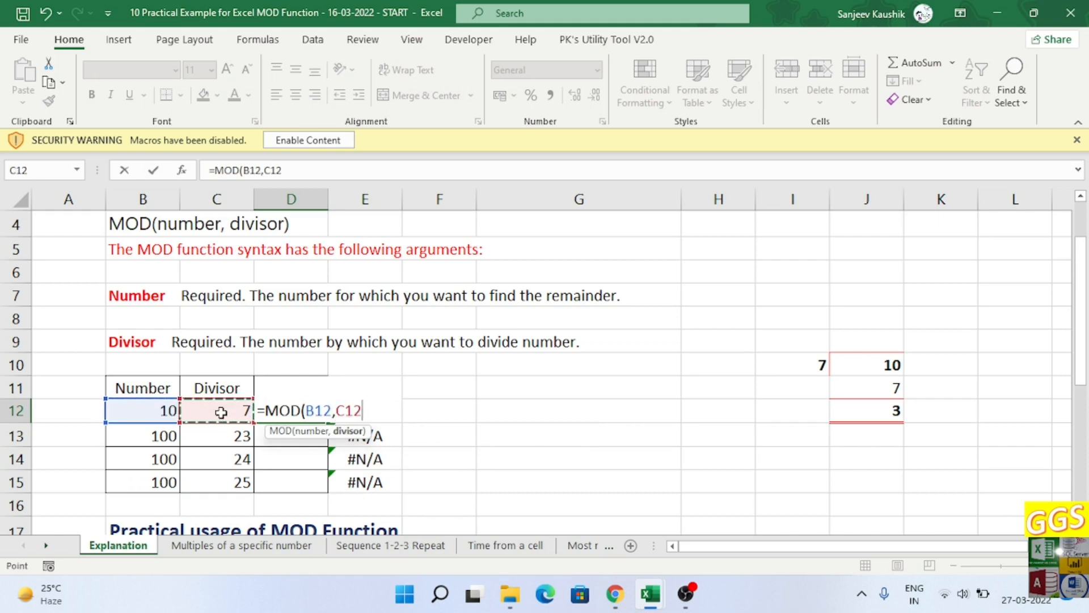
pyautogui.write(')')
pyautogui.press('Return')
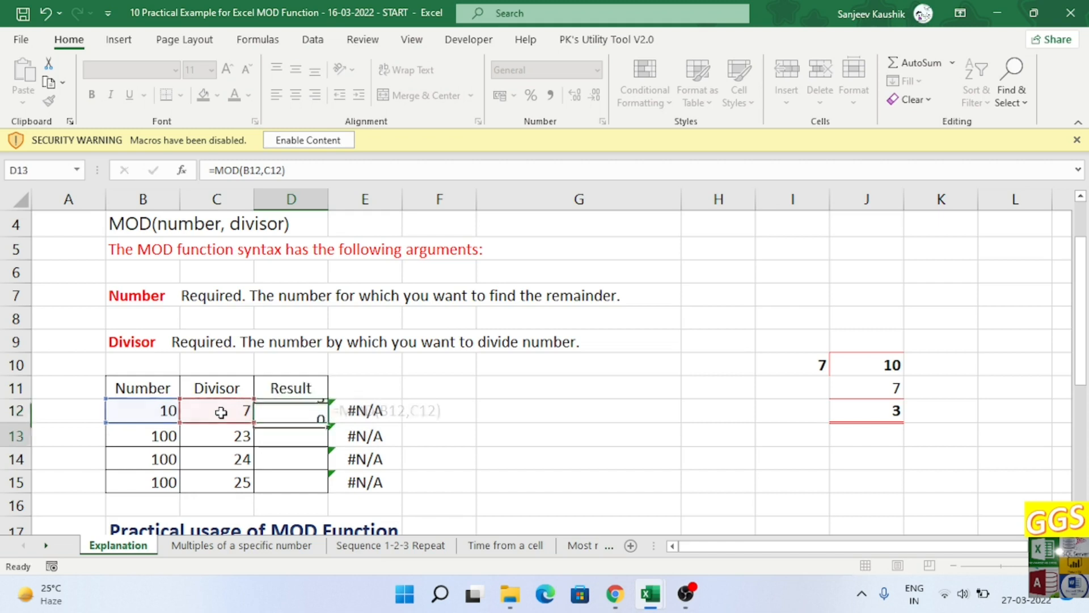
pyautogui.press('Up')
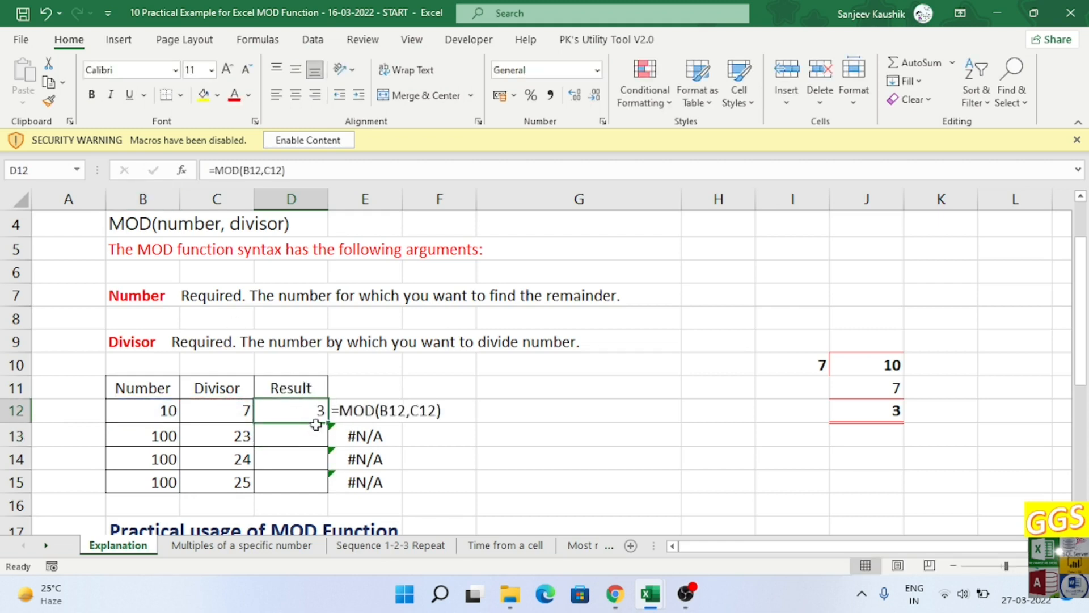
# - Enter =MOD(B13,C13) in D13 to get the remainder for the second Number/Divisor pair
pyautogui.click(289, 440)
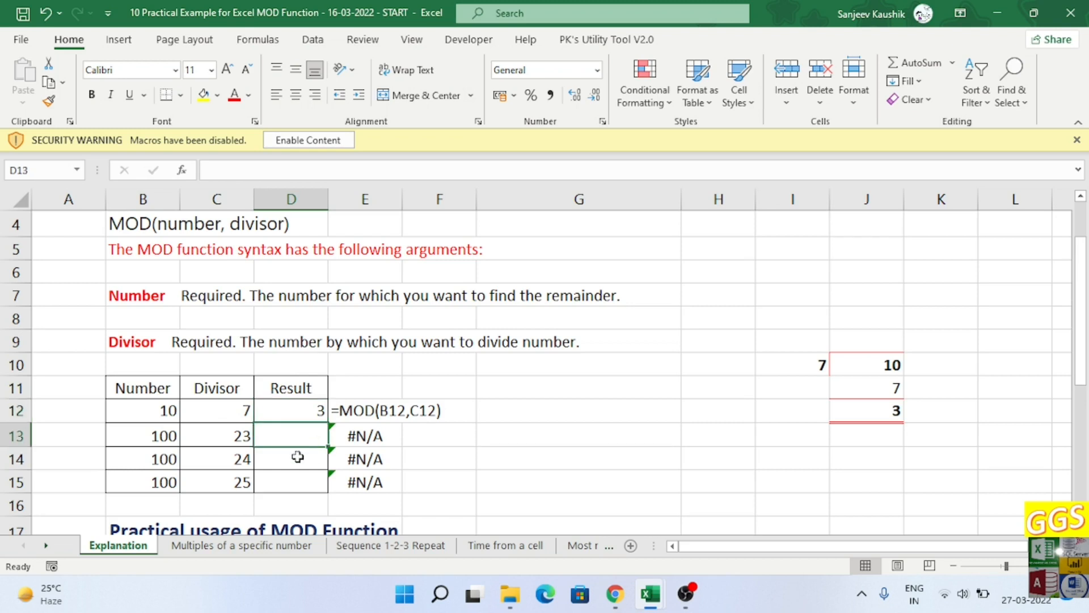
pyautogui.write('=')
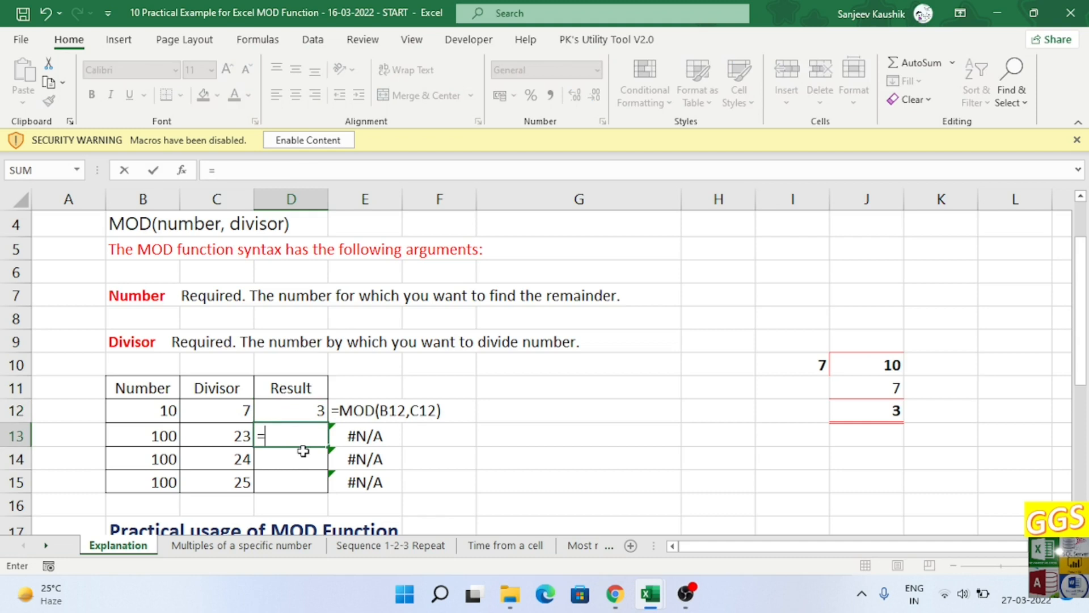
pyautogui.write('mod')
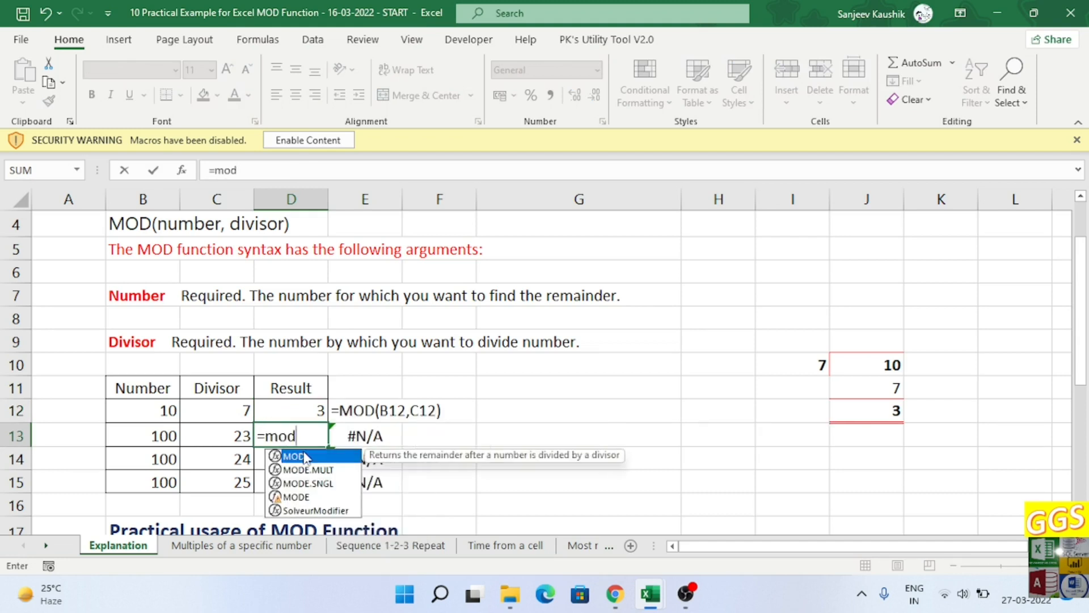
pyautogui.doubleClick(304, 456)
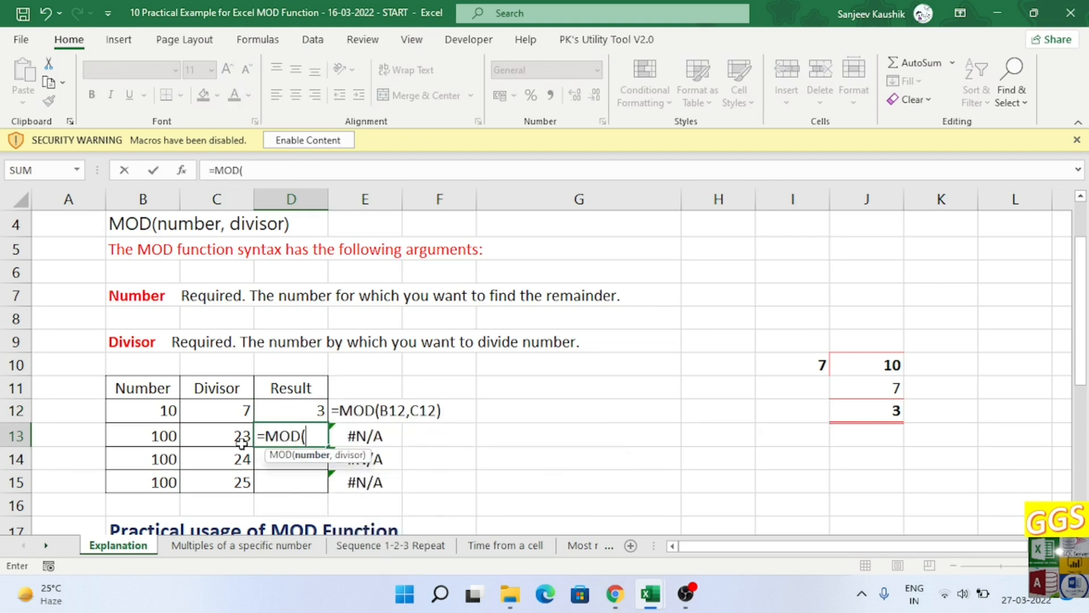
pyautogui.click(161, 437)
pyautogui.write(',')
pyautogui.click(215, 438)
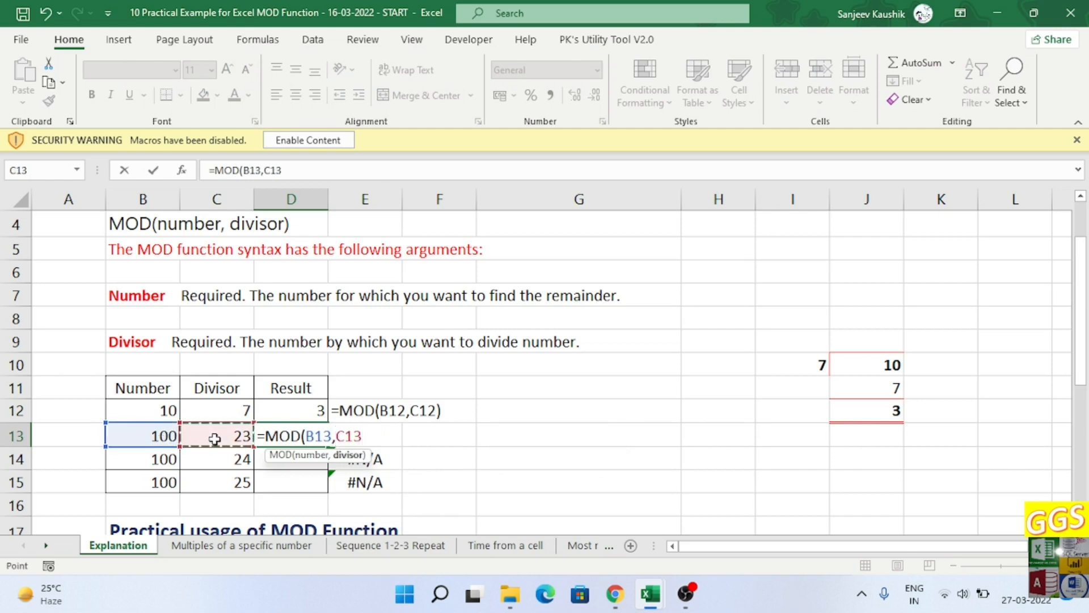
pyautogui.write(')')
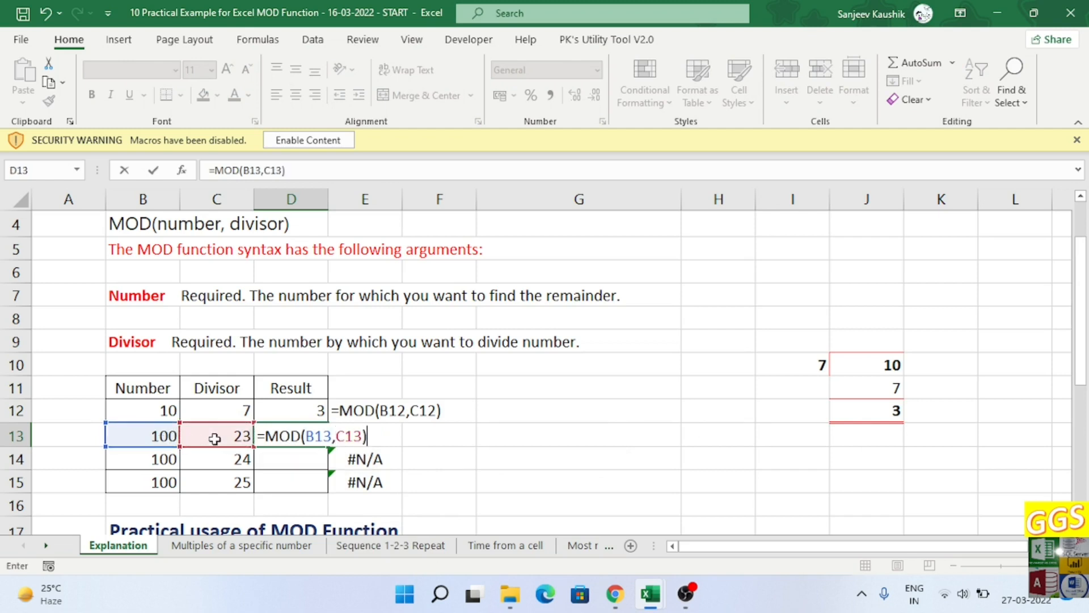
pyautogui.hotkey('ctrl', 'Return')
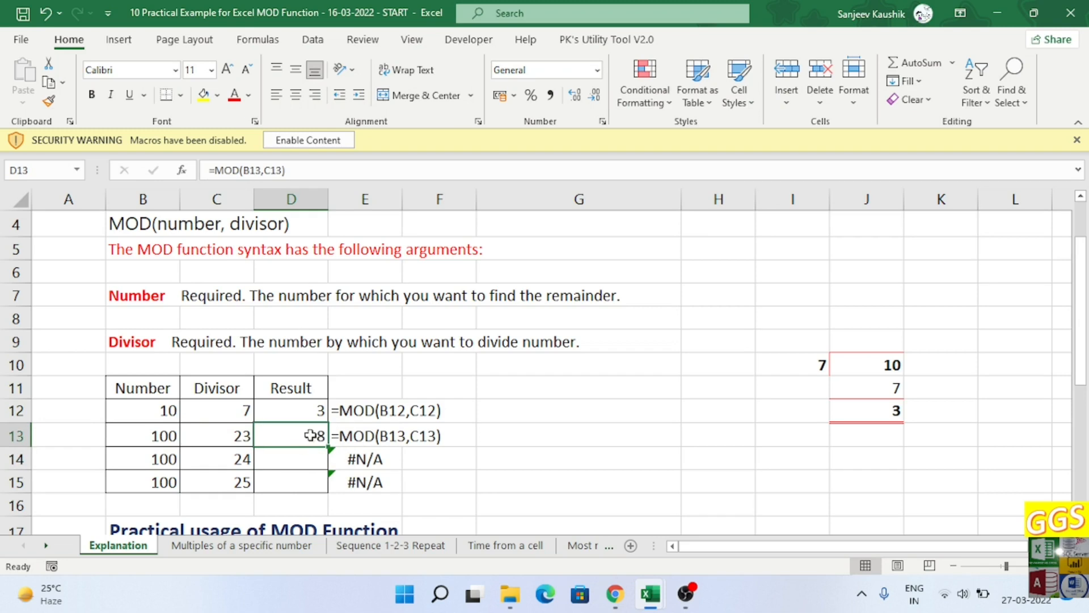
# - Fill the MOD formula from D13 down to D15 and check rows 14 and 15 against their divisors
pyautogui.click(297, 458)
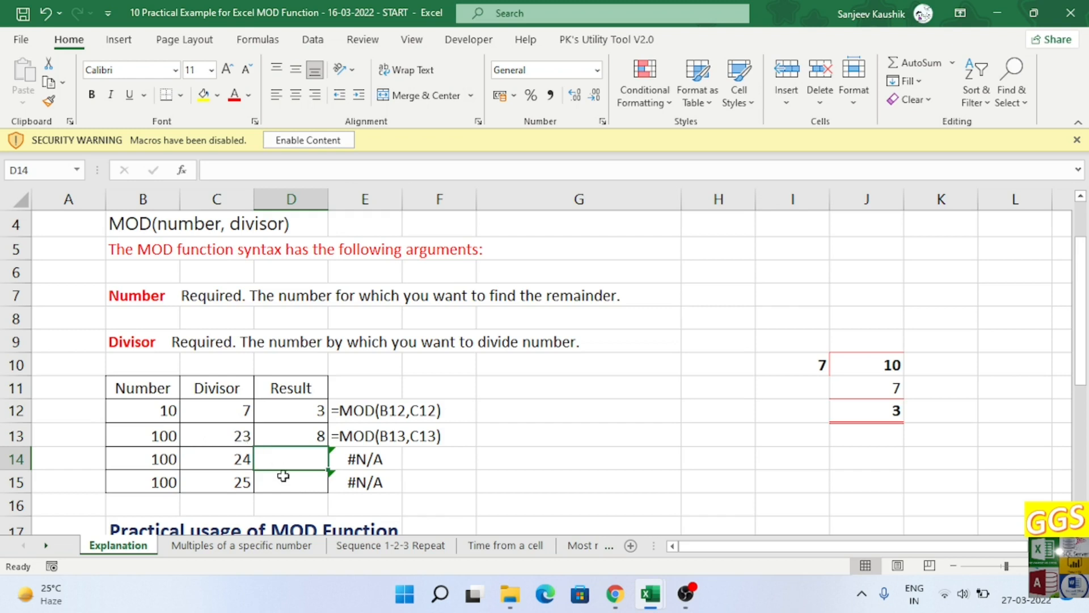
pyautogui.click(313, 438)
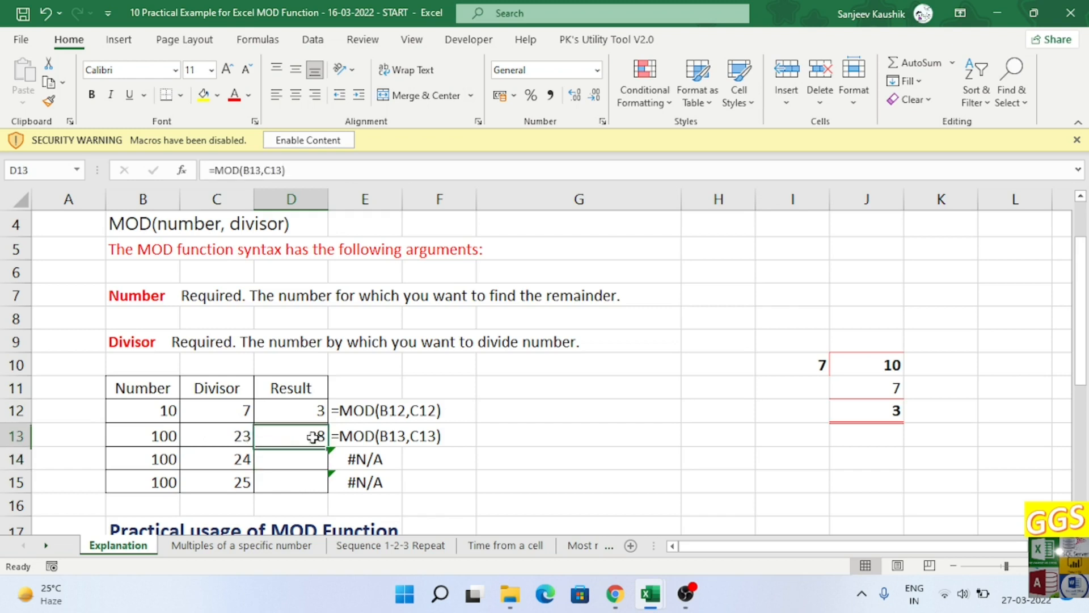
pyautogui.moveTo(330, 449); pyautogui.dragTo(329, 492)
pyautogui.click(303, 457)
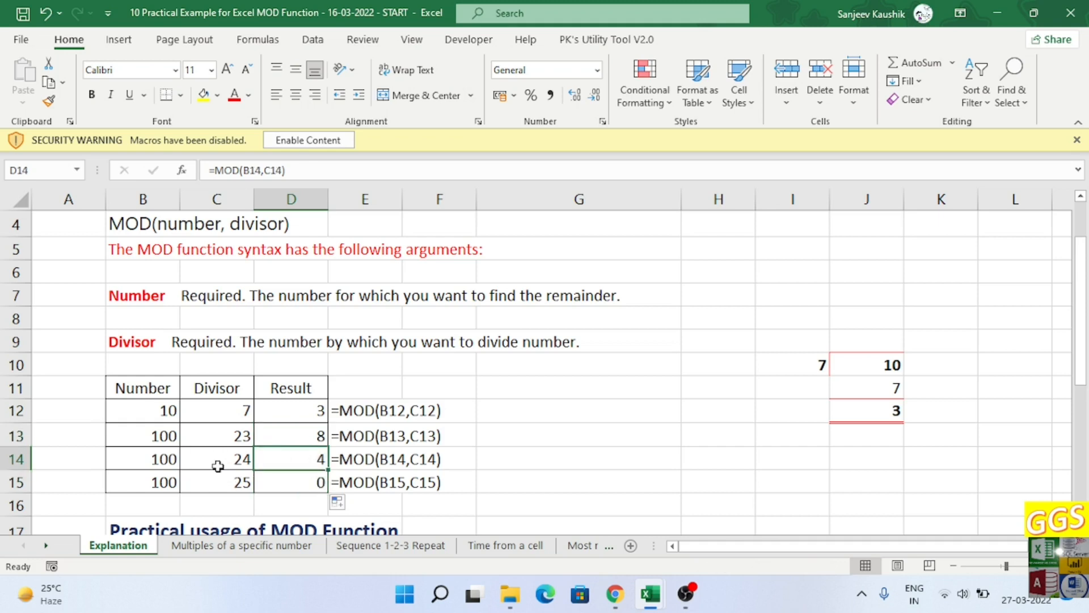
pyautogui.click(218, 466)
pyautogui.click(303, 463)
pyautogui.click(208, 483)
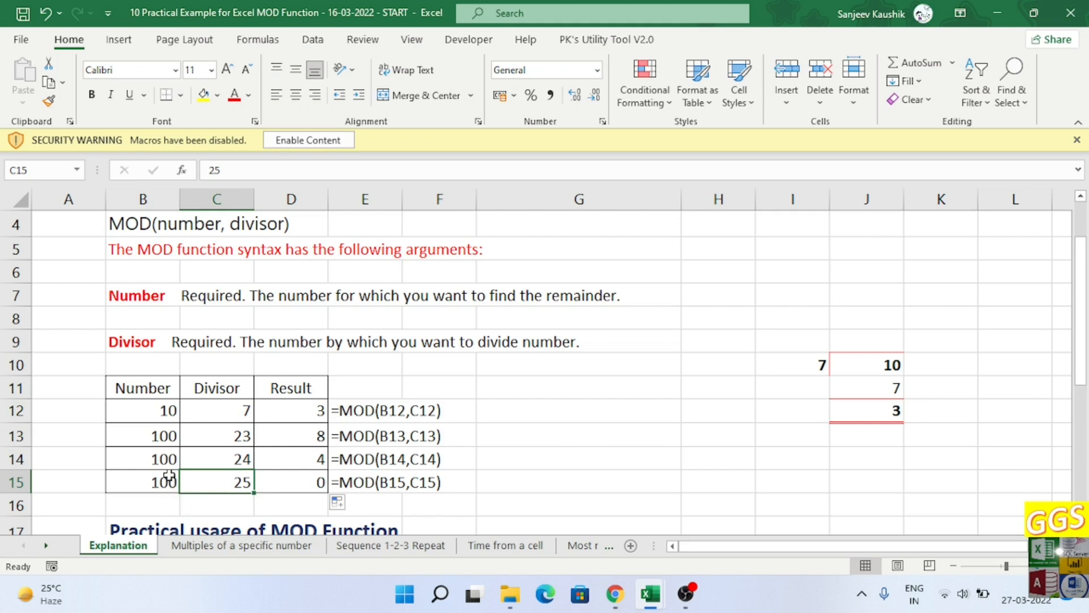
pyautogui.click(314, 483)
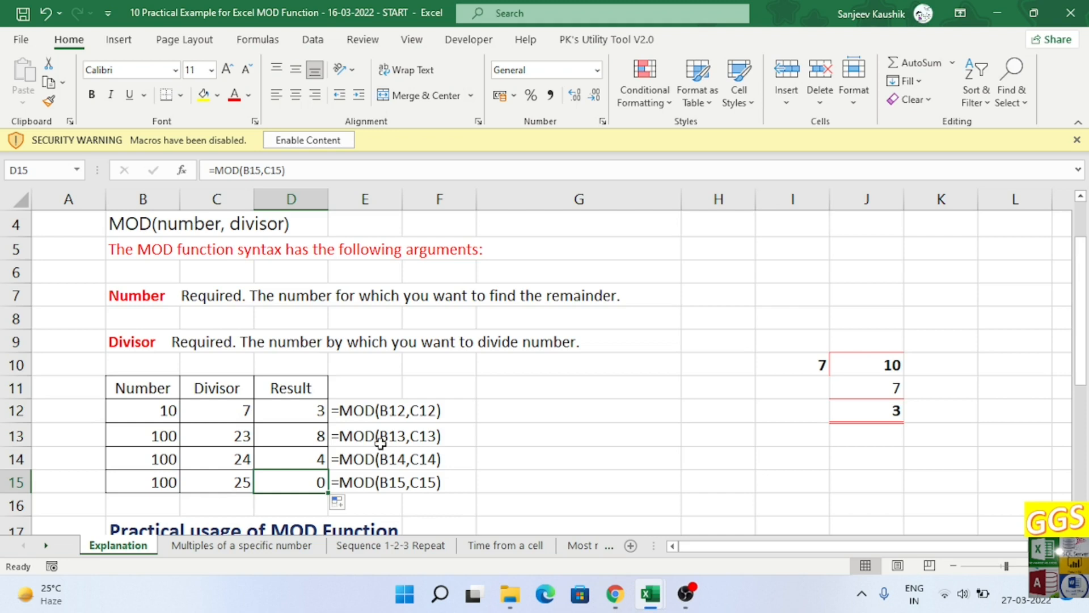
# - Follow the "Multiples of a specific number" link in the list of practical MOD usages
pyautogui.scroll(-4, 380, 443)
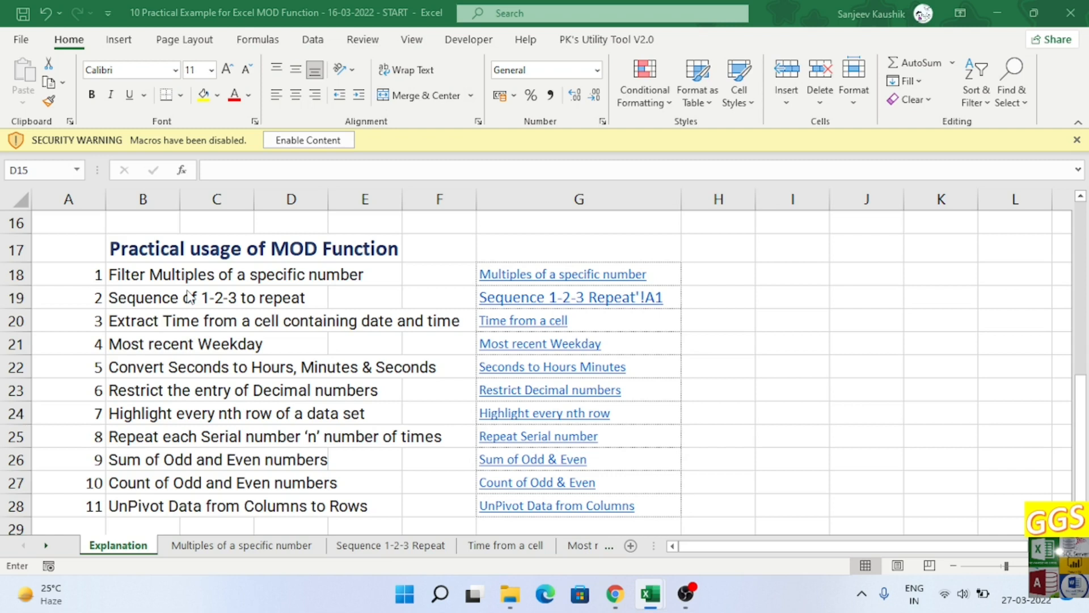
pyautogui.click(522, 276)
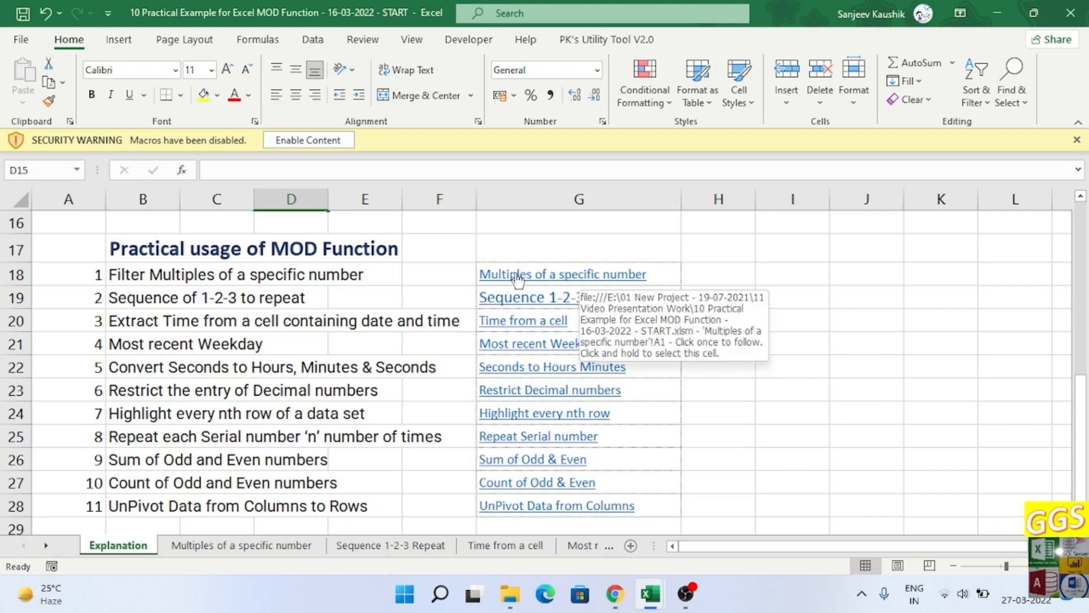
pyautogui.click(518, 276)
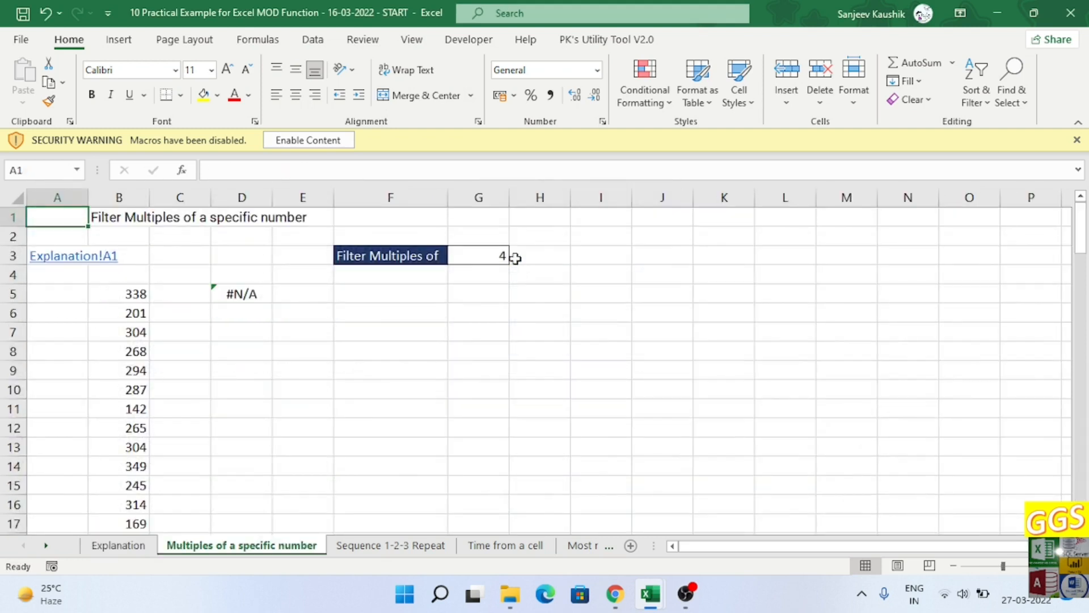
# - Review the numbers in column B down to the end of the list and return to its start
pyautogui.press('F2')
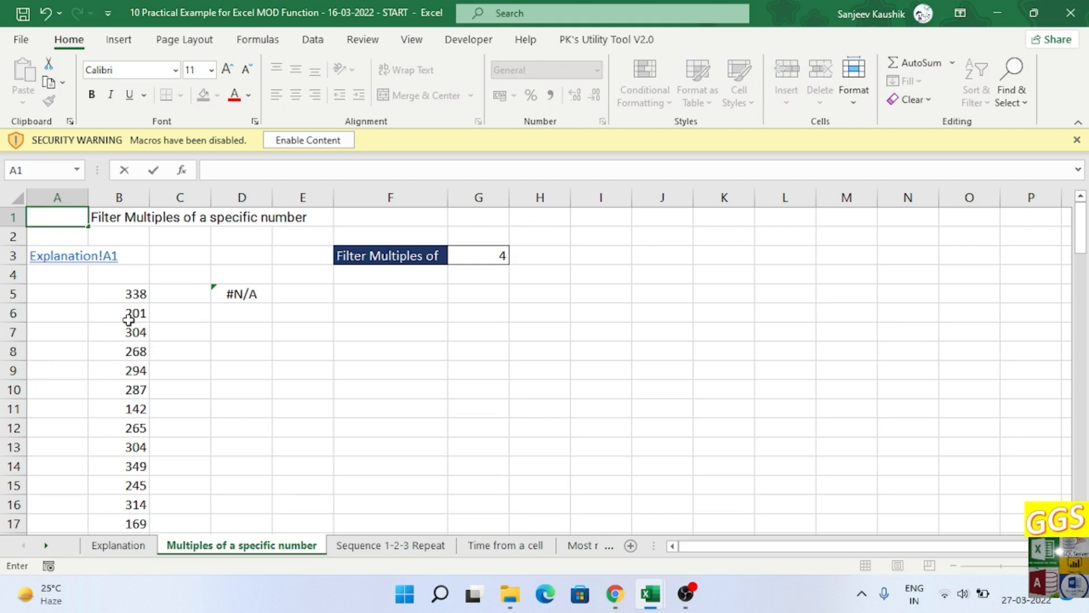
pyautogui.scroll(-7, 129, 322)
pyautogui.scroll(-13, 129, 322)
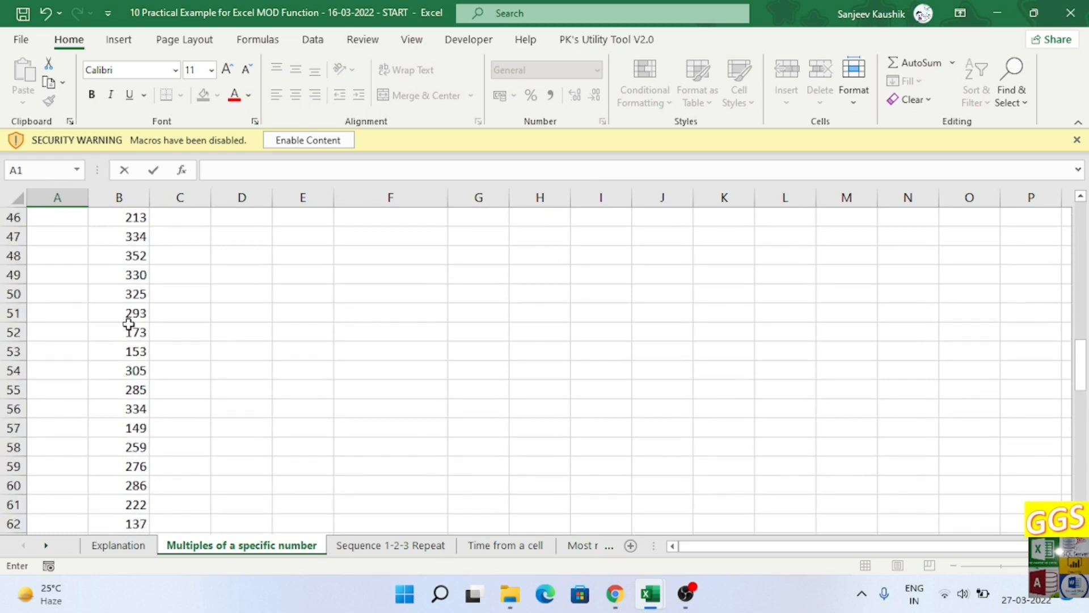
pyautogui.scroll(-11, 128, 323)
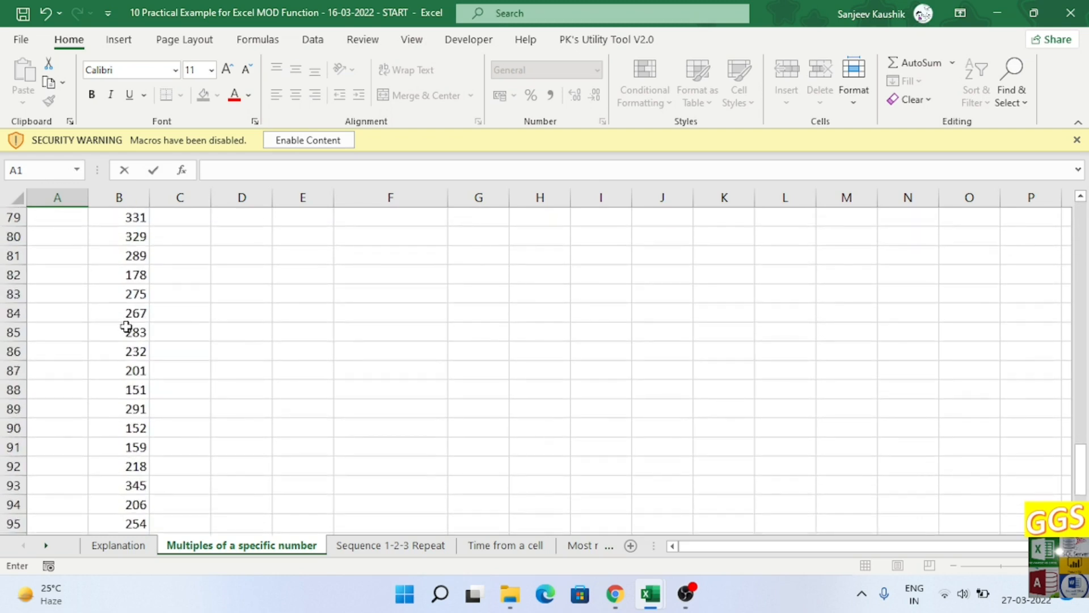
pyautogui.scroll(7, 126, 329)
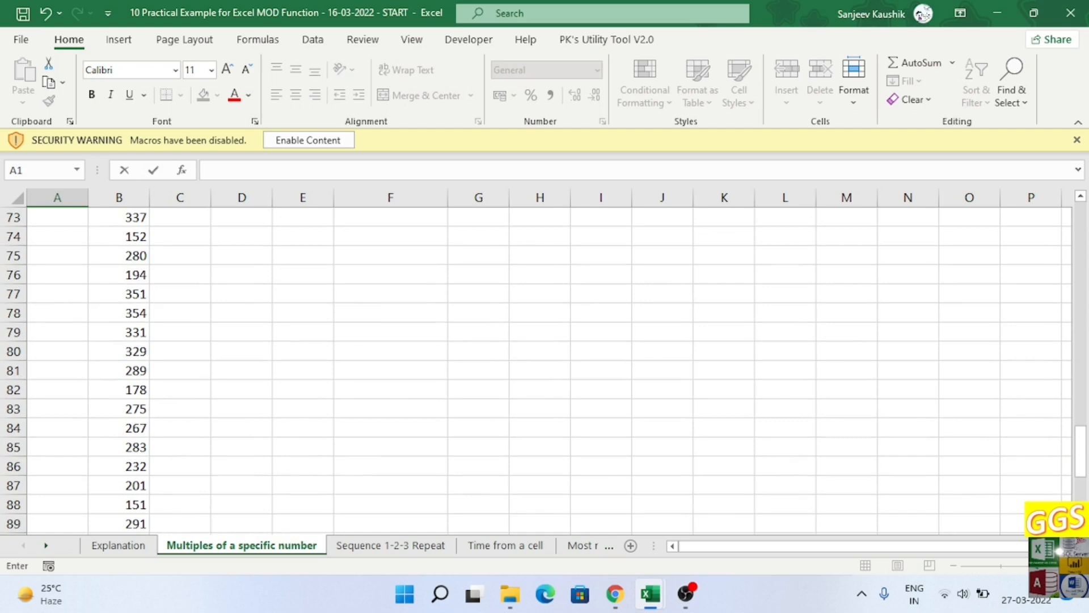
pyautogui.moveTo(1083, 437); pyautogui.dragTo(1042, 195)
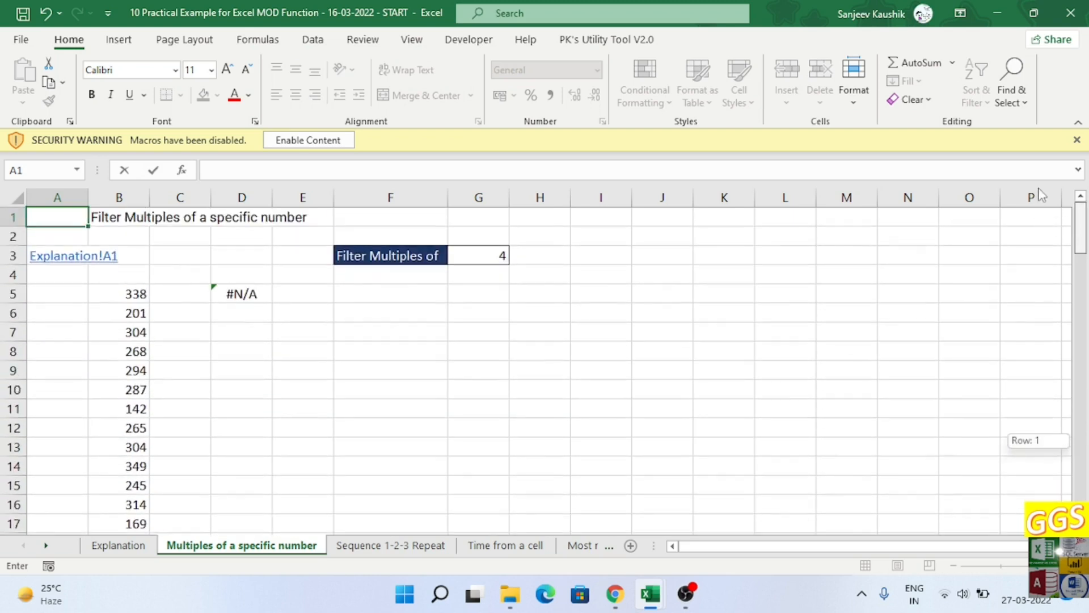
# - Enter =MOD(B5,5) in C5 to get the remainder of the first number divided by 5
pyautogui.click(178, 297)
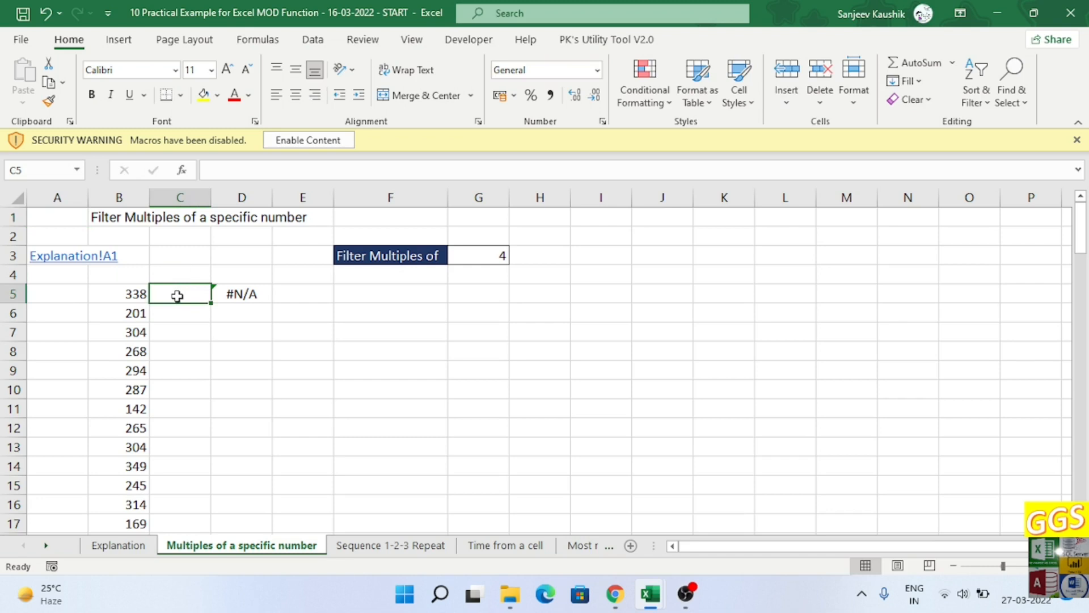
pyautogui.scroll(-2, 177, 296)
pyautogui.scroll(-1, 177, 297)
pyautogui.scroll(3, 200, 282)
pyautogui.write('=mod')
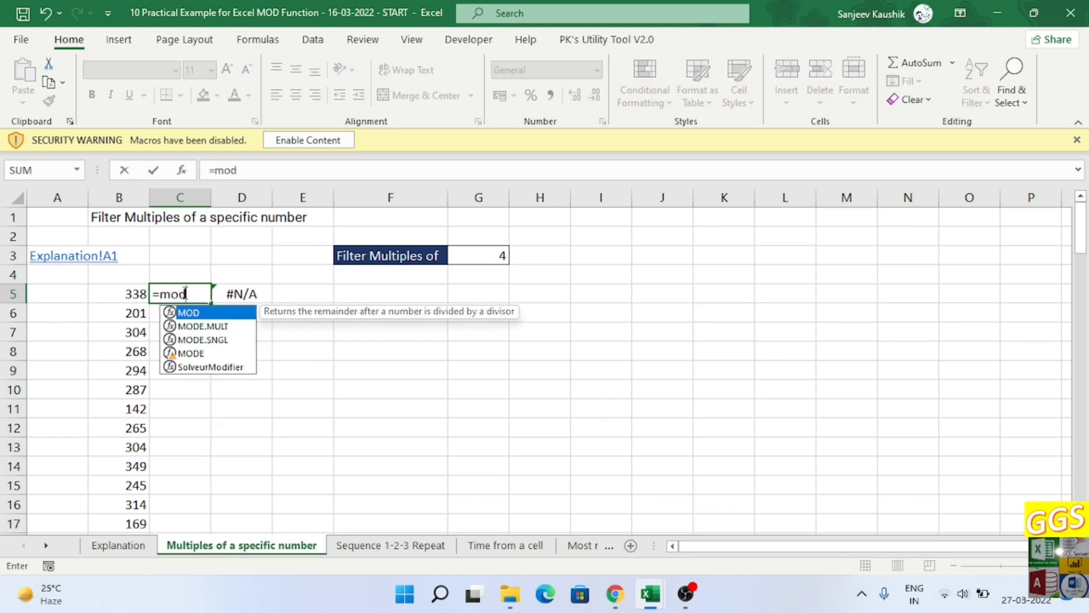
pyautogui.press('Tab')
pyautogui.click(120, 293)
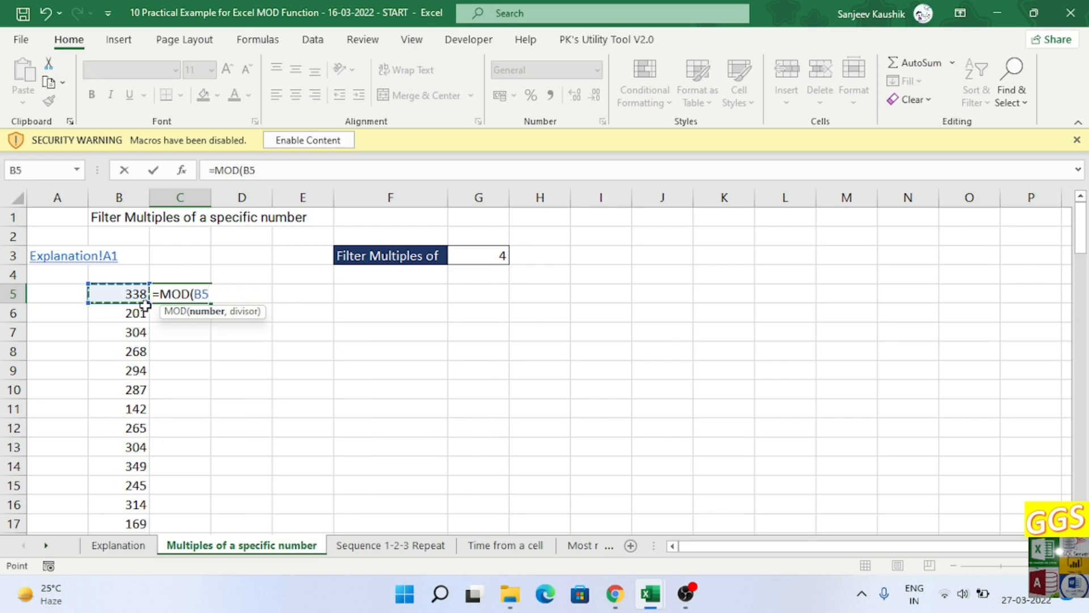
pyautogui.write(',')
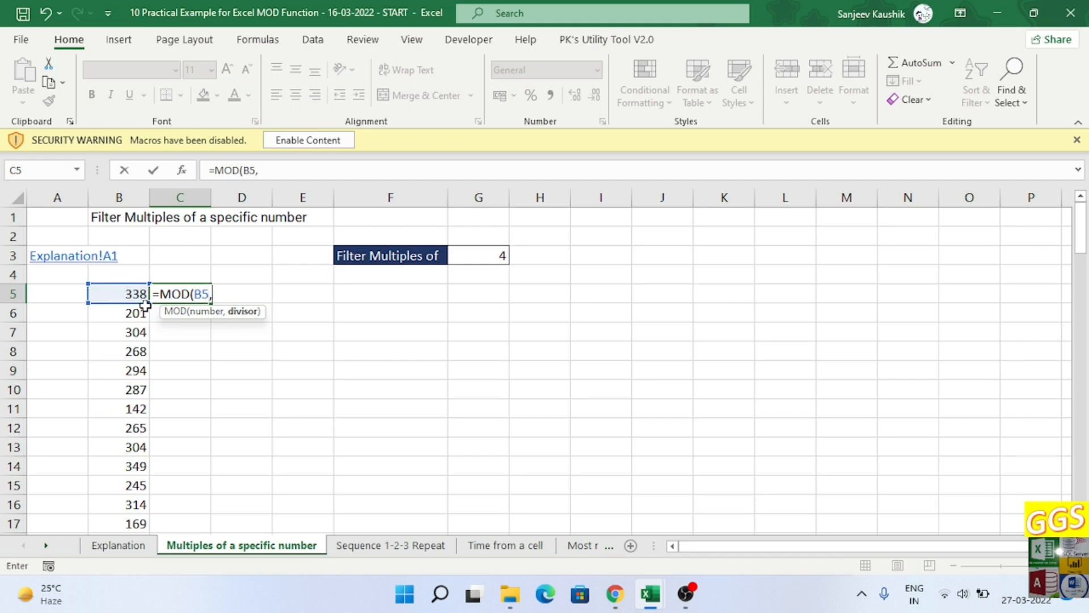
pyautogui.write('5)')
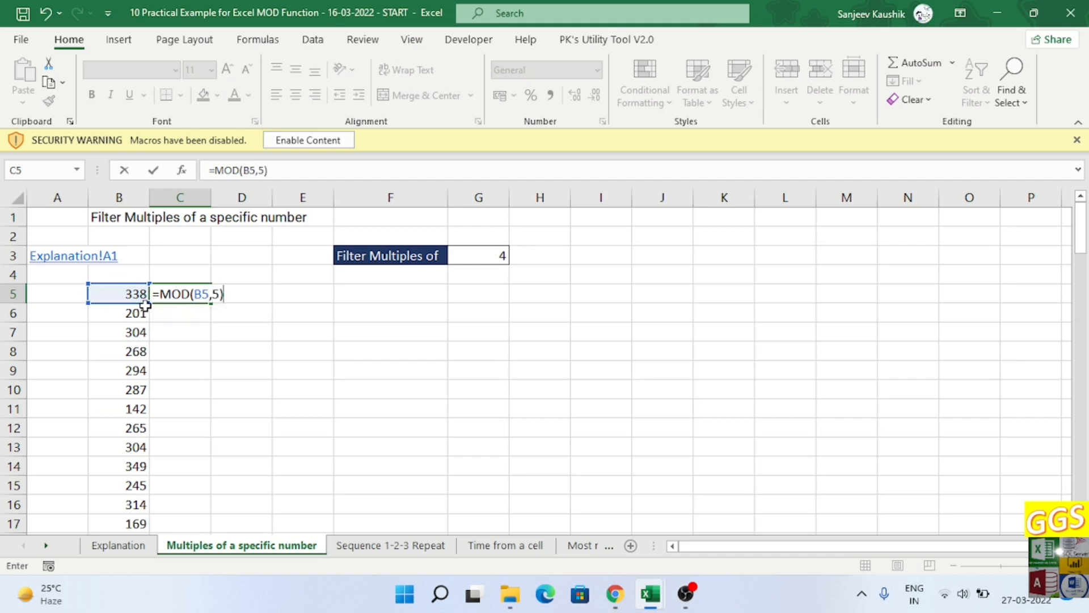
pyautogui.press('Return')
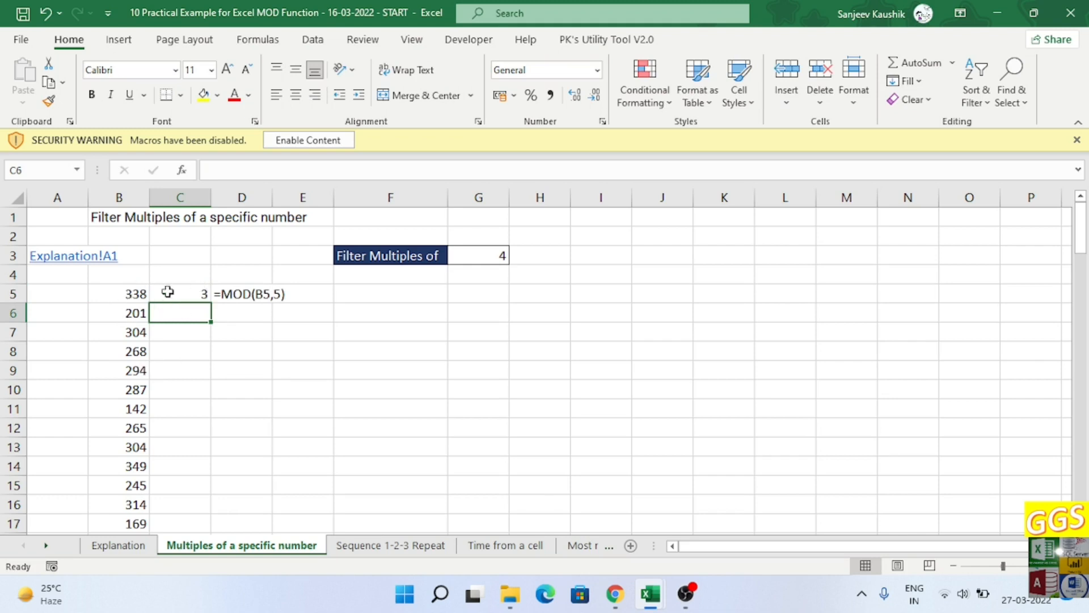
# - Fill the MOD formula from C5 down column C for the whole list of numbers
pyautogui.click(189, 294)
pyautogui.scroll(-1, 262, 256)
pyautogui.scroll(-2, 214, 267)
pyautogui.scroll(2, 214, 262)
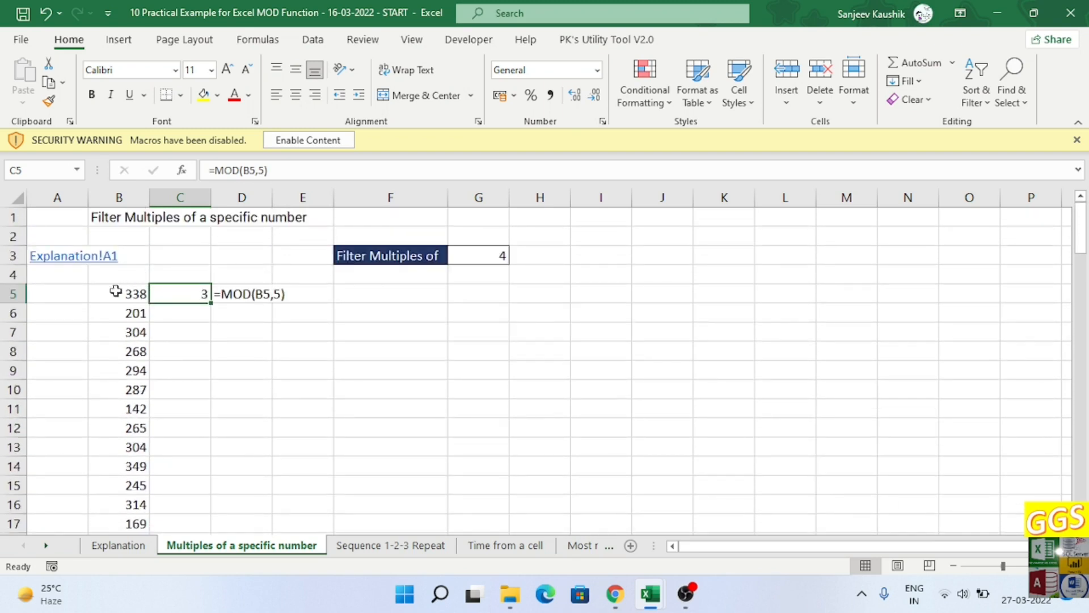
pyautogui.doubleClick(213, 306)
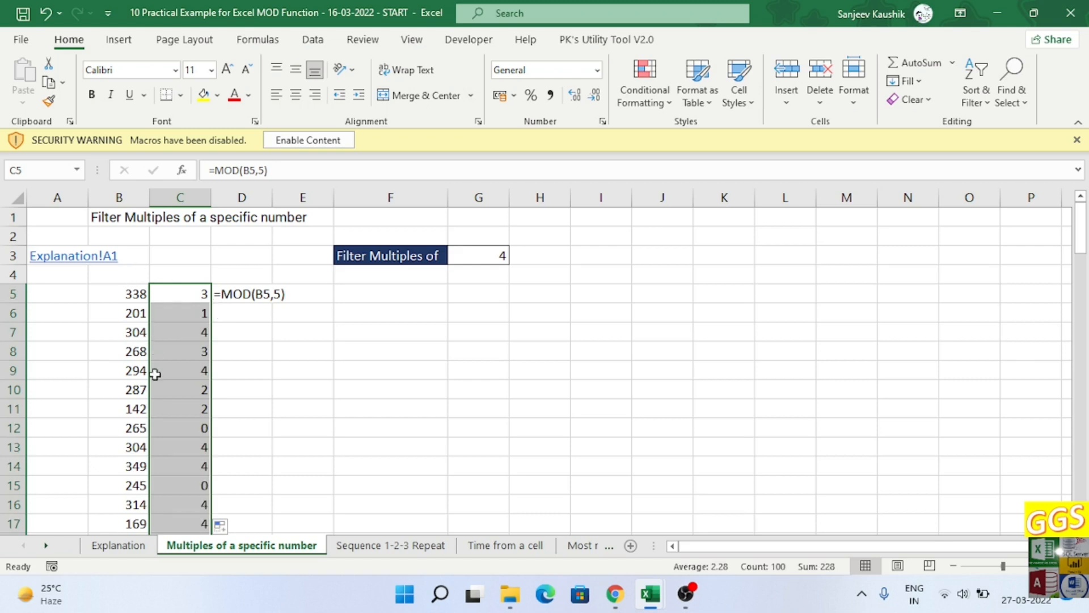
# - Examine the column C rows with a zero remainder to identify which column B numbers are multiples of 5
pyautogui.click(192, 432)
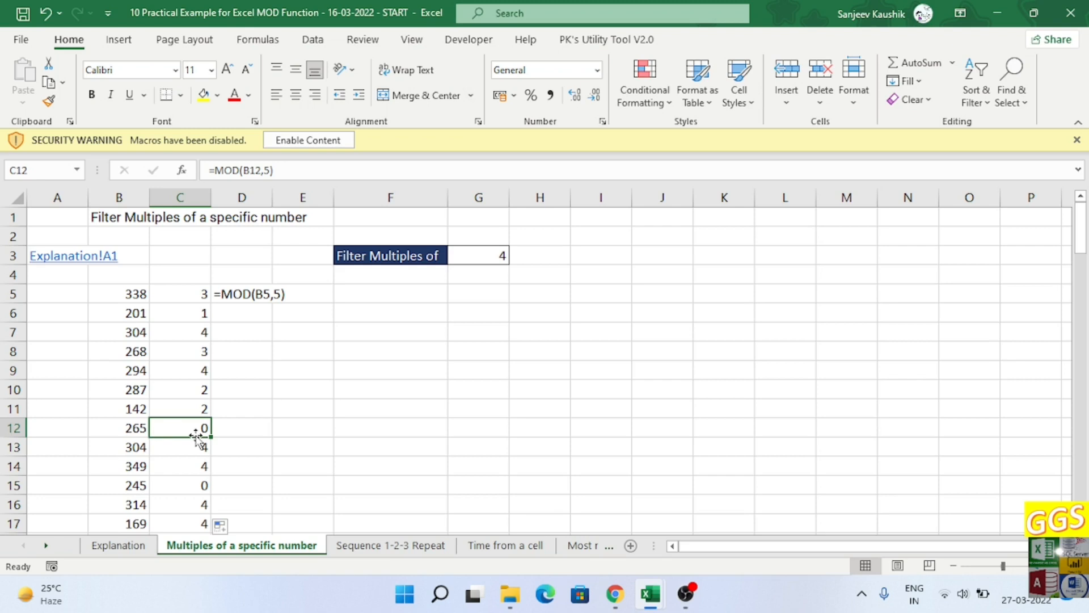
pyautogui.click(132, 486)
pyautogui.scroll(-5, 200, 486)
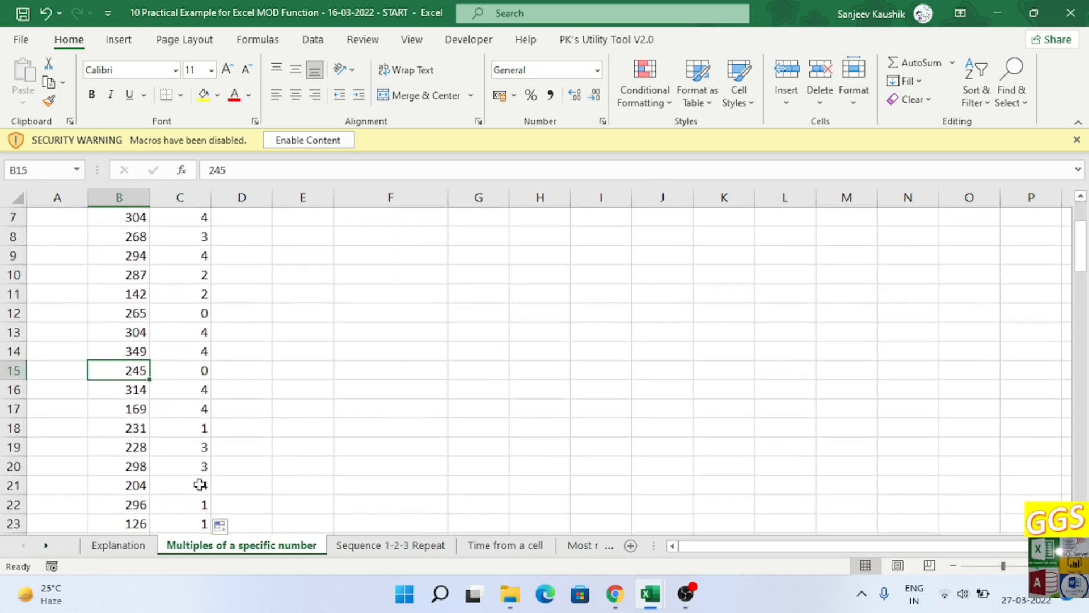
pyautogui.scroll(-1, 200, 485)
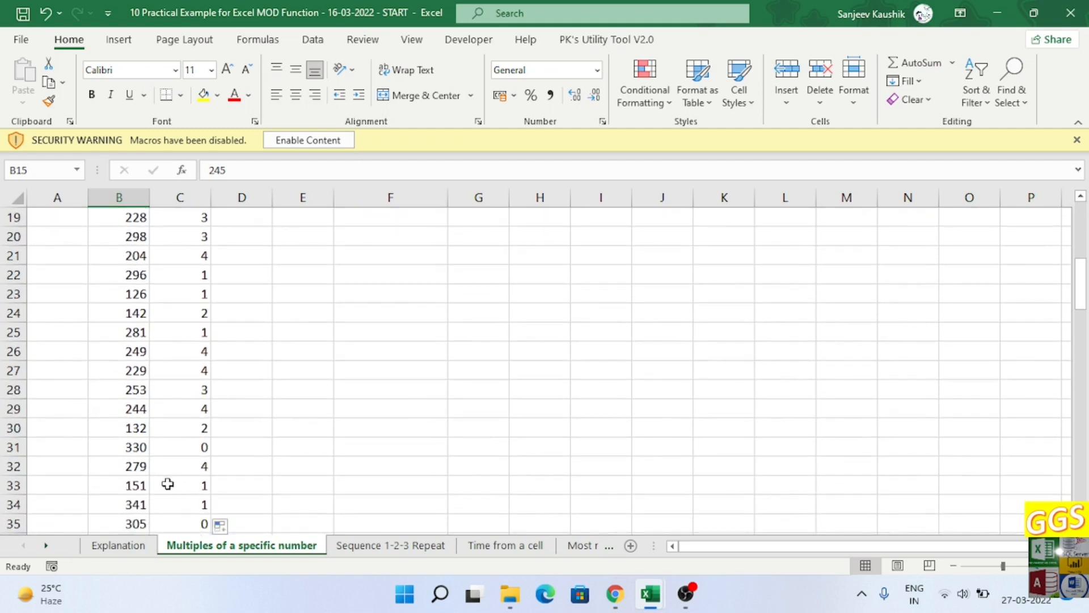
pyautogui.scroll(1, 191, 480)
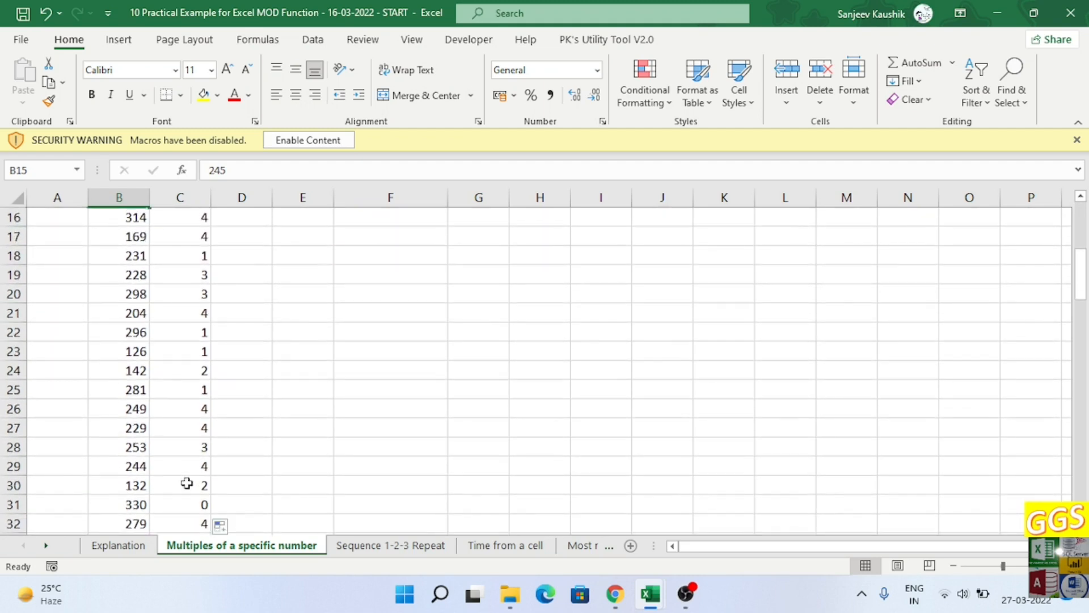
pyautogui.click(201, 505)
pyautogui.scroll(4, 170, 193)
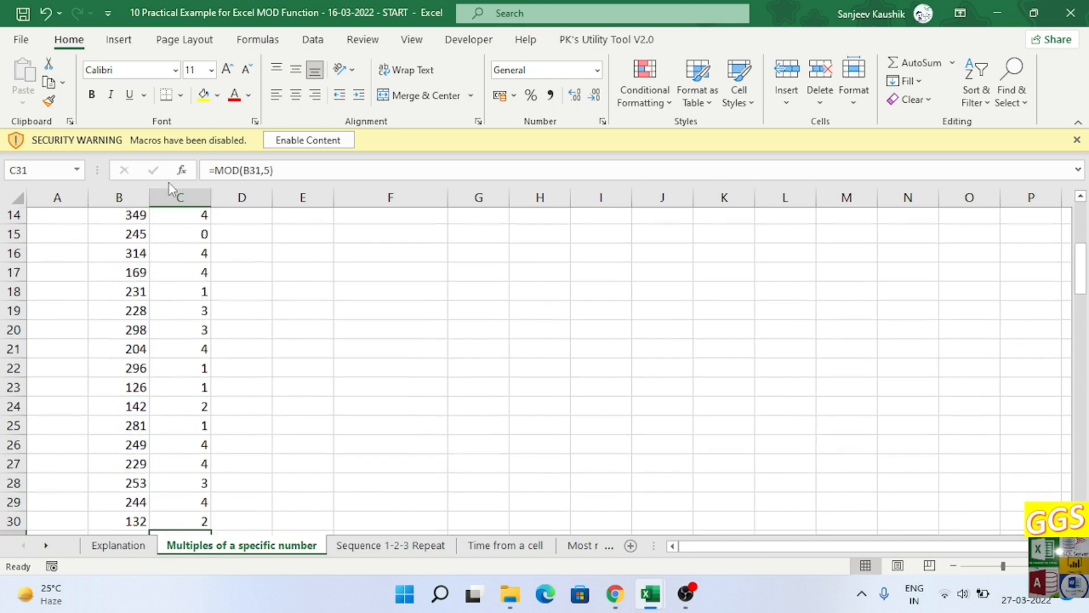
pyautogui.scroll(1, 170, 193)
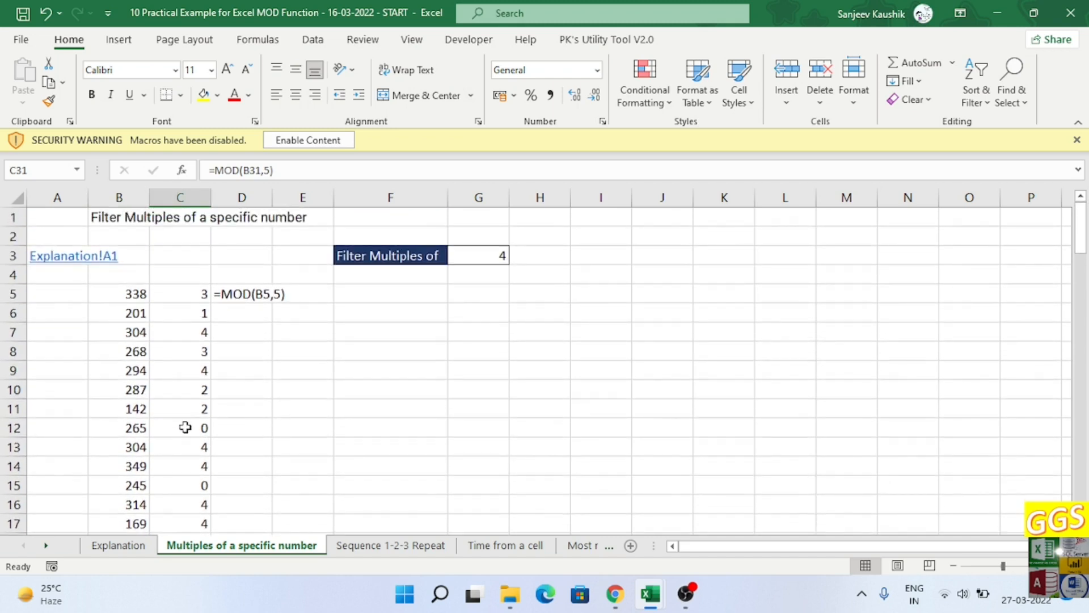
# - Filter column C by the value of C12 so only rows with a remainder of 0 are shown
pyautogui.click(195, 293)
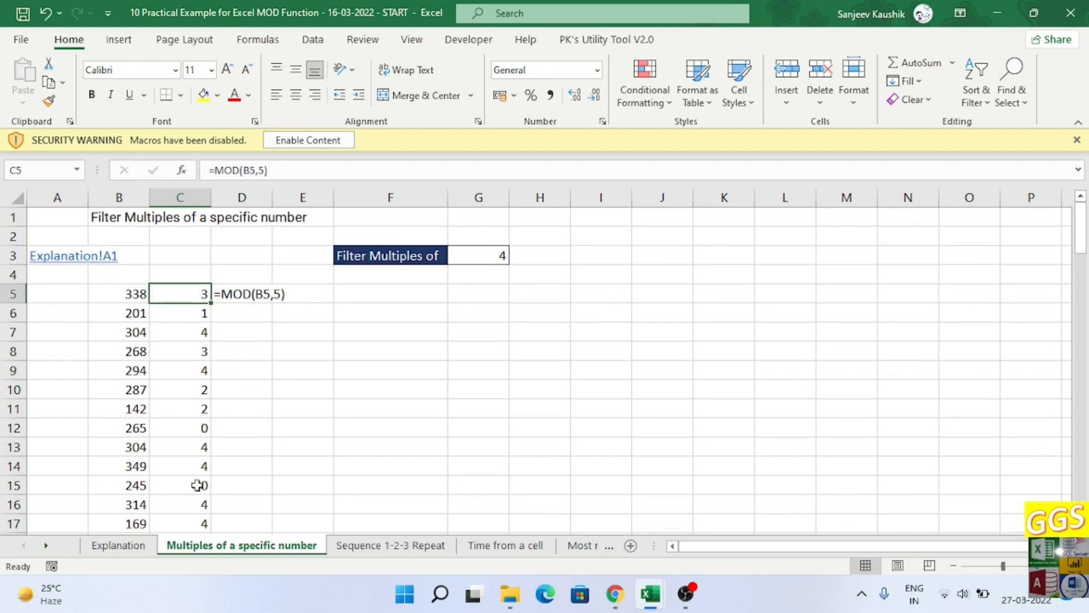
pyautogui.click(182, 410)
pyautogui.click(190, 429)
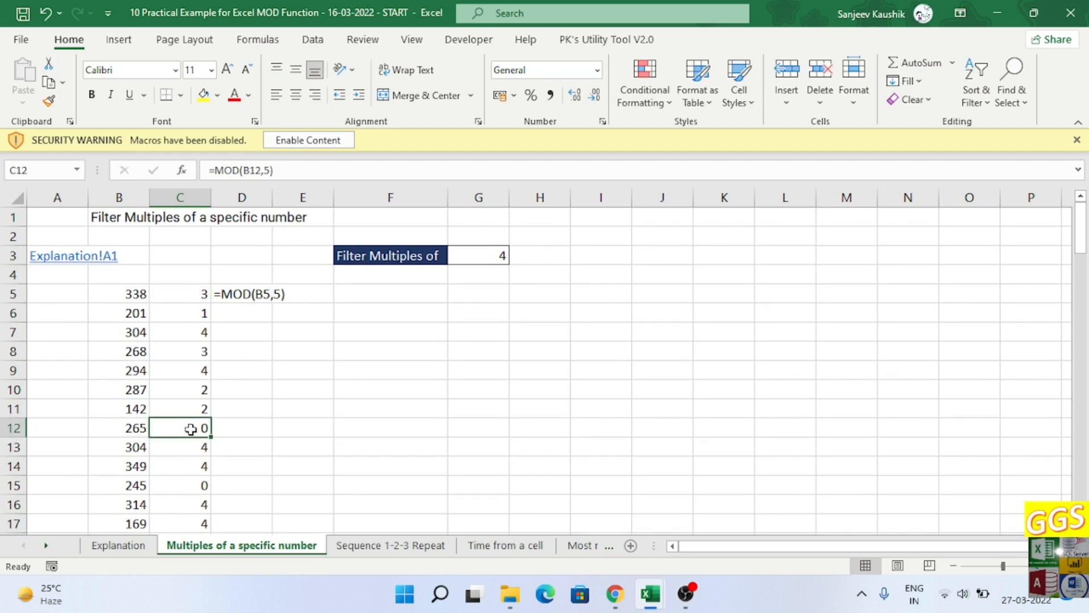
pyautogui.rightClick(191, 429)
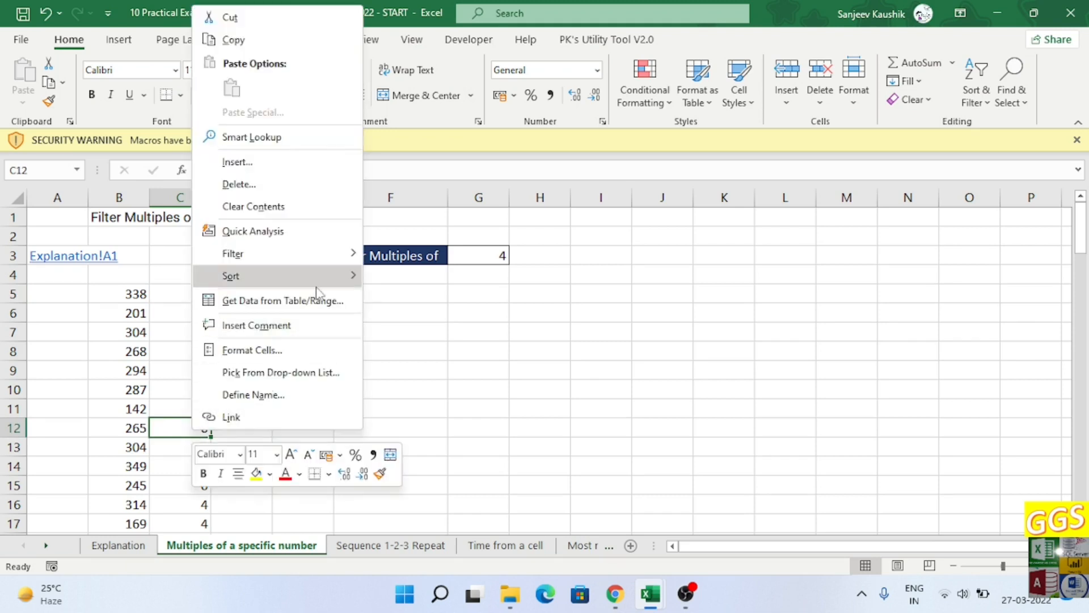
pyautogui.moveTo(354, 253)
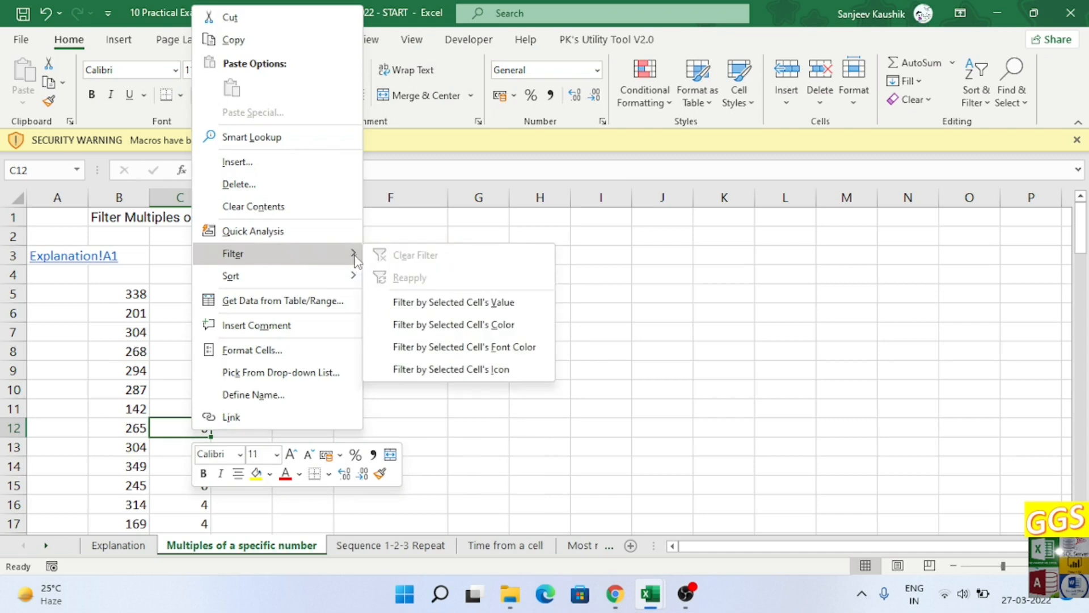
pyautogui.click(444, 307)
pyautogui.scroll(-2, 147, 341)
pyautogui.scroll(2, 146, 341)
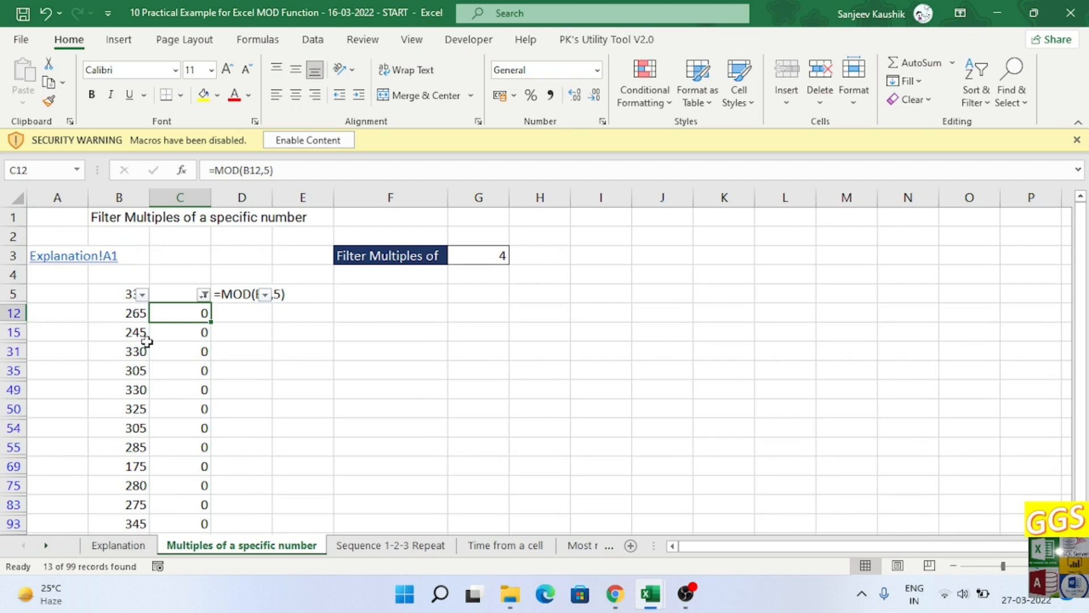
# - Clear the filter on column C and turn off filtering for the number list
pyautogui.press('BackSpace')
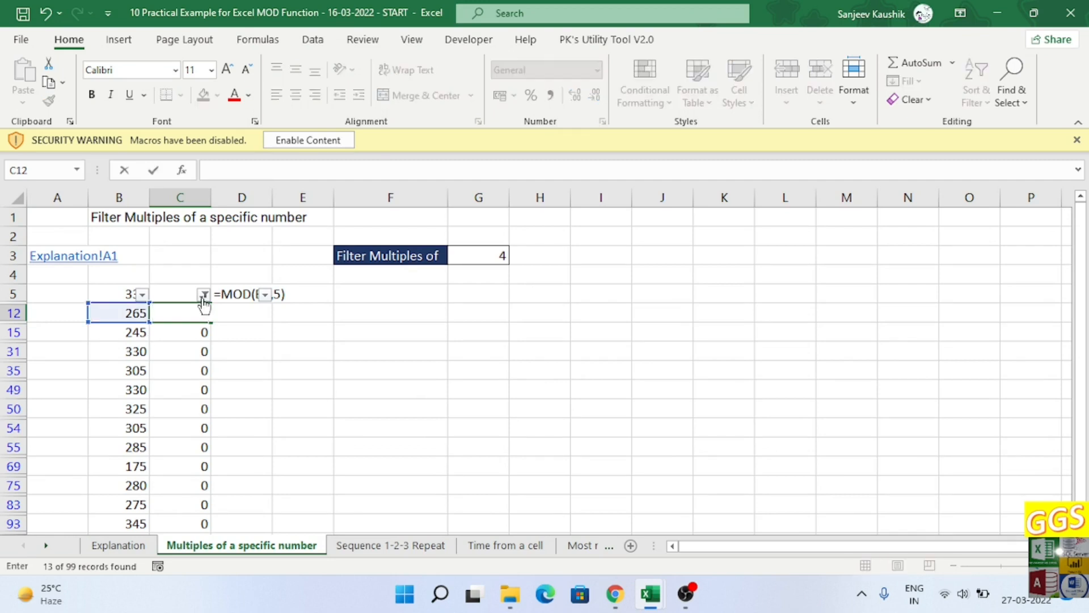
pyautogui.click(203, 295)
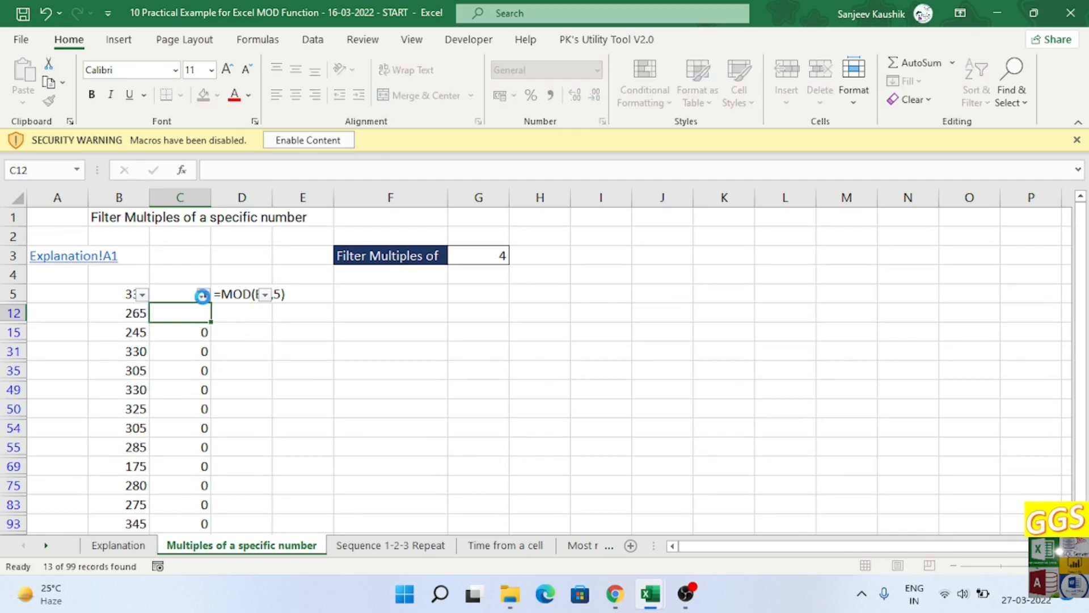
pyautogui.click(221, 318)
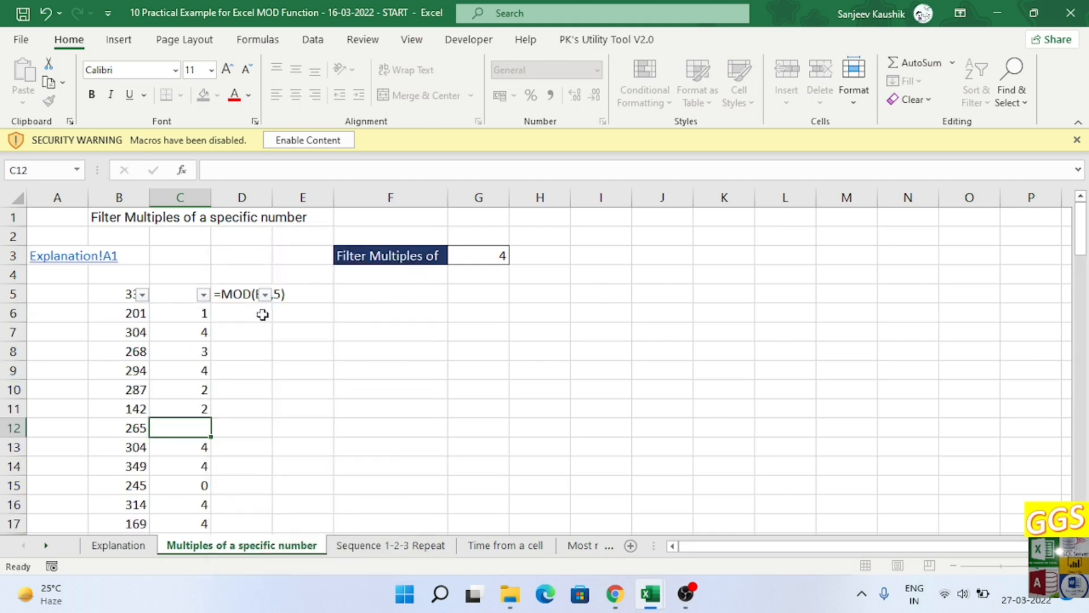
pyautogui.scroll(-1, 213, 337)
pyautogui.scroll(1, 213, 337)
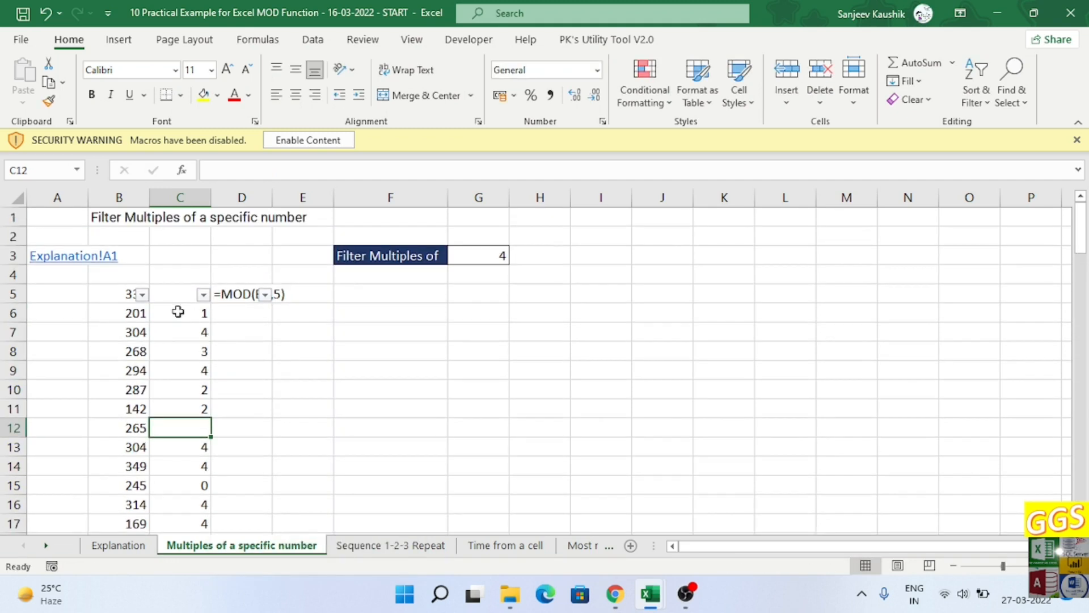
pyautogui.click(181, 289)
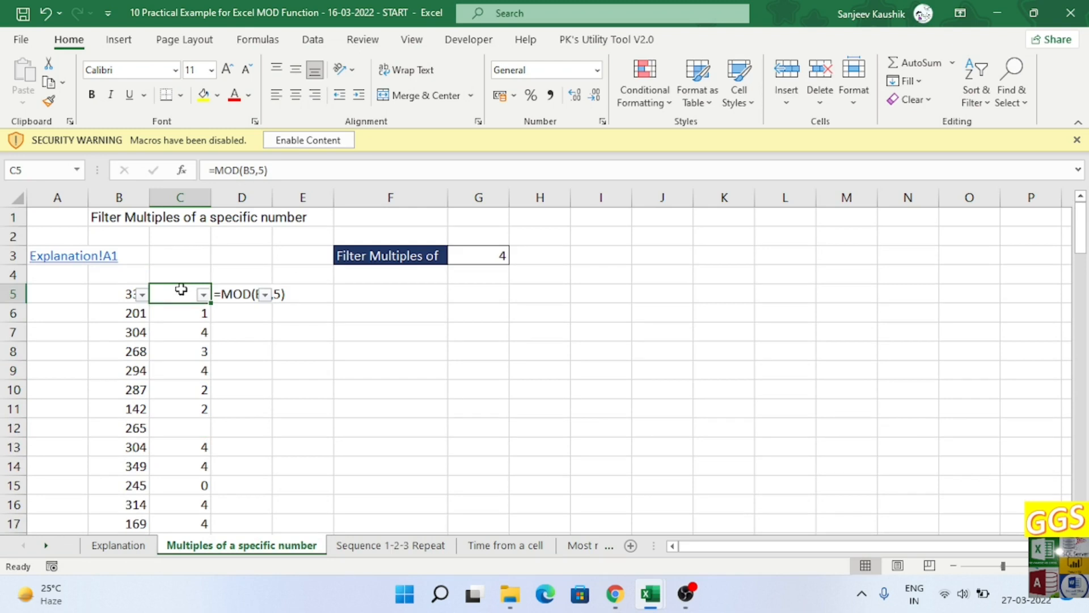
pyautogui.hotkey('ctrl', 'shift', 'l')
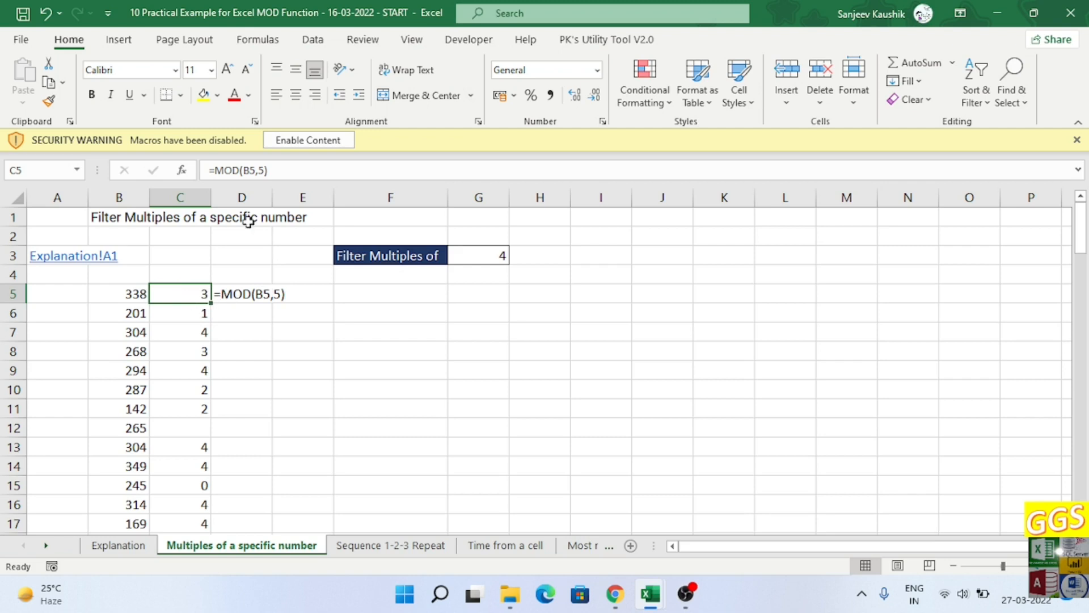
# - Replace the fixed divisor in C5's formula with a reference to G3, making it =MOD(B5,G3)
pyautogui.click(261, 170)
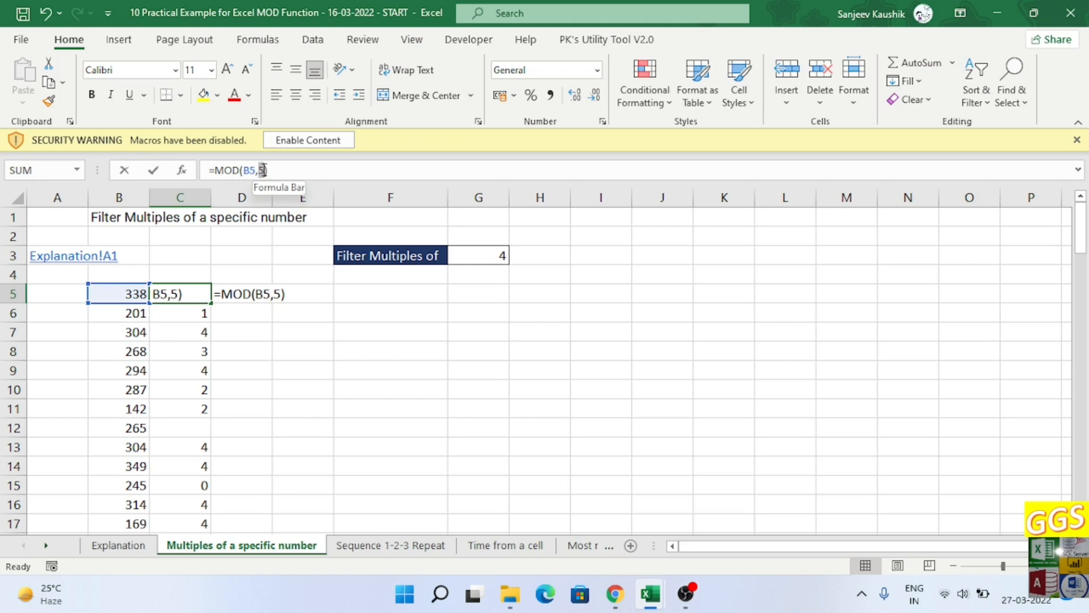
pyautogui.moveTo(264, 170); pyautogui.dragTo(264, 170)
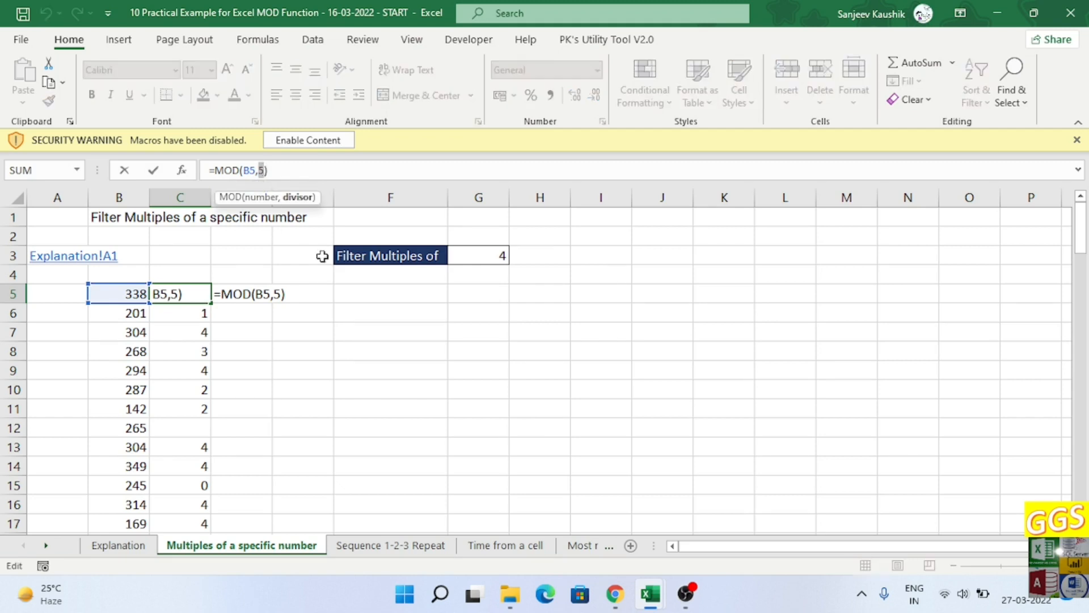
pyautogui.click(494, 259)
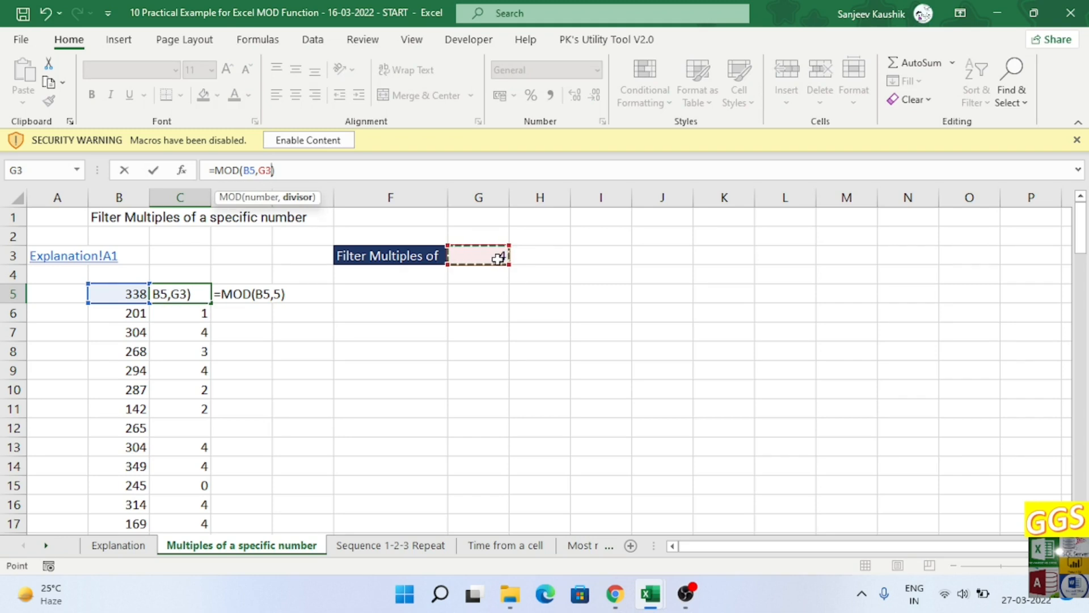
pyautogui.press('Return')
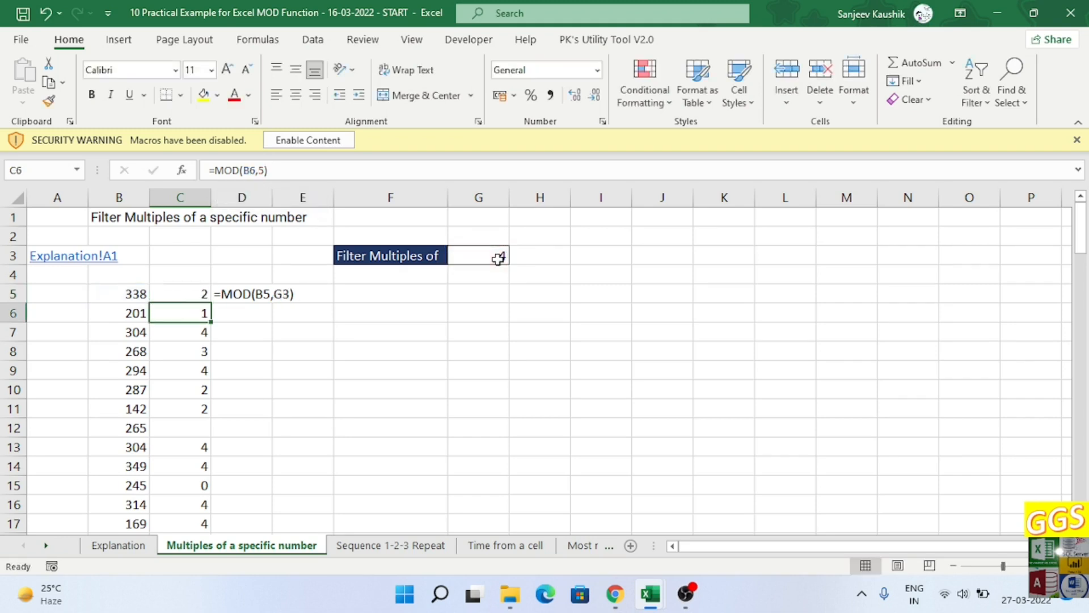
pyautogui.click(202, 298)
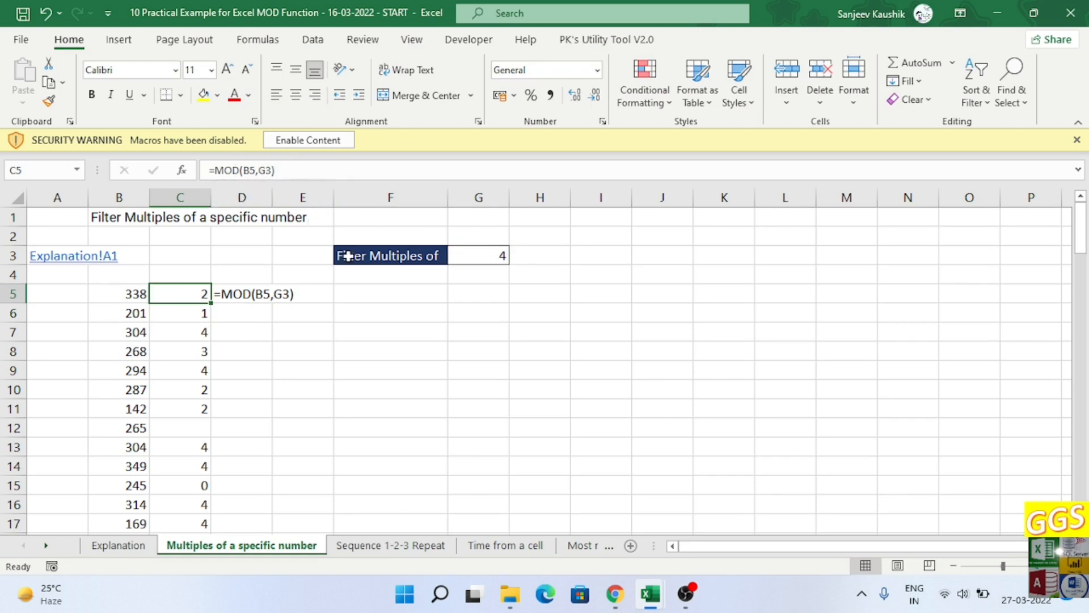
# - Open the list of available divisors in G3 and look through its numbers
pyautogui.click(502, 253)
pyautogui.click(516, 257)
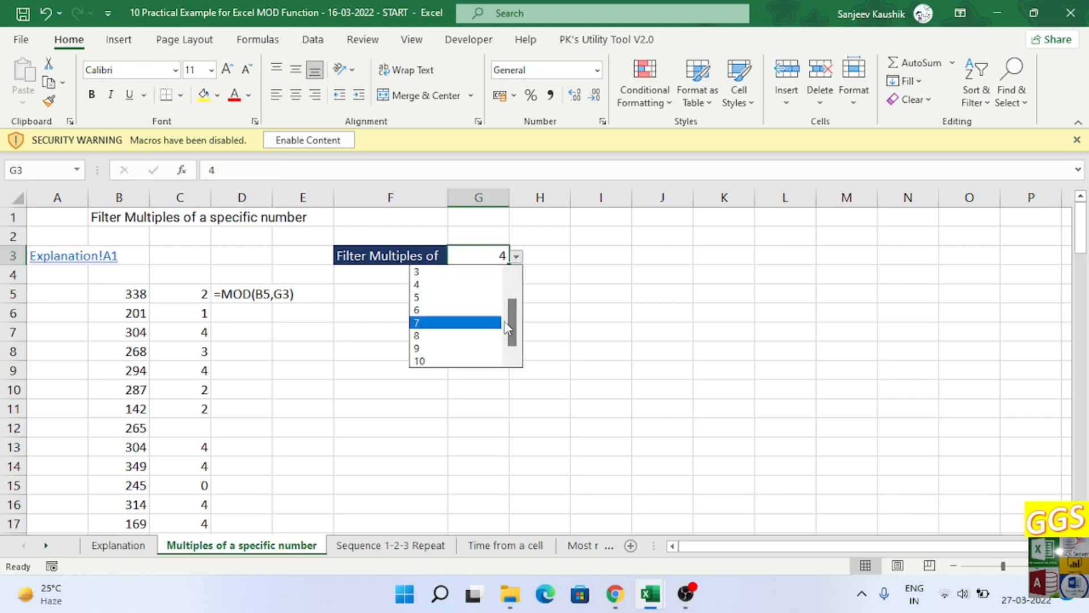
pyautogui.moveTo(513, 322); pyautogui.dragTo(521, 281)
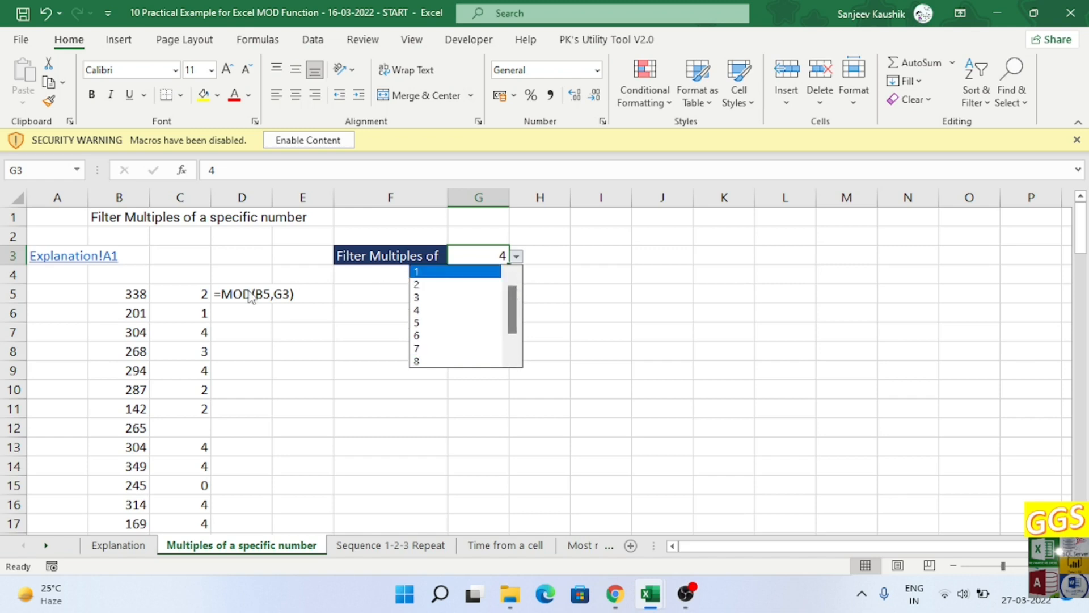
# - Make the G3 reference in C5's formula absolute, so that it reads =MOD(B5,$G$3)
pyautogui.click(179, 294)
pyautogui.click(178, 294)
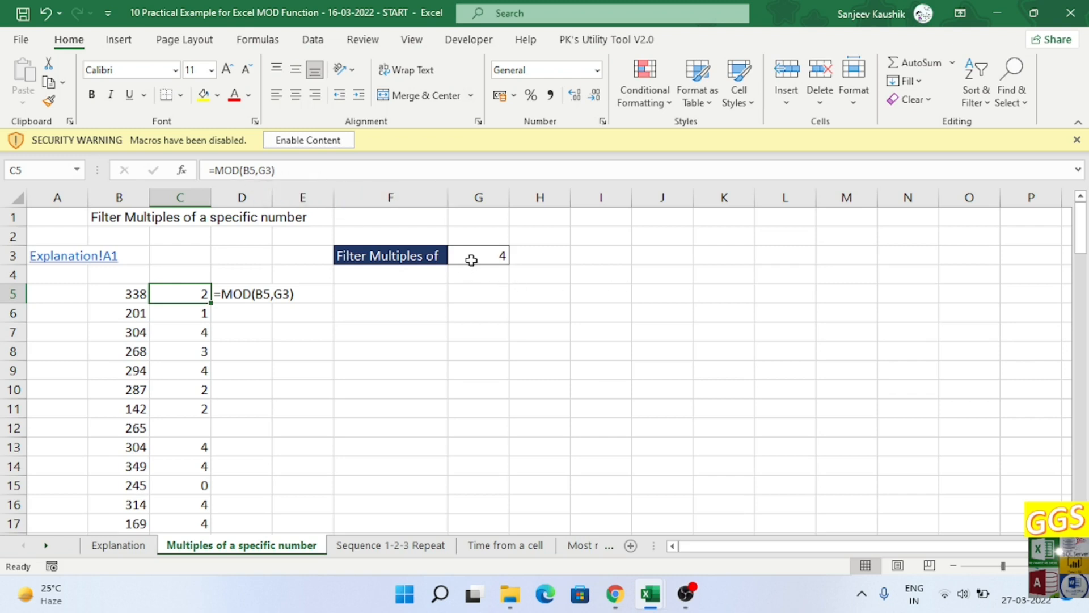
pyautogui.click(267, 170)
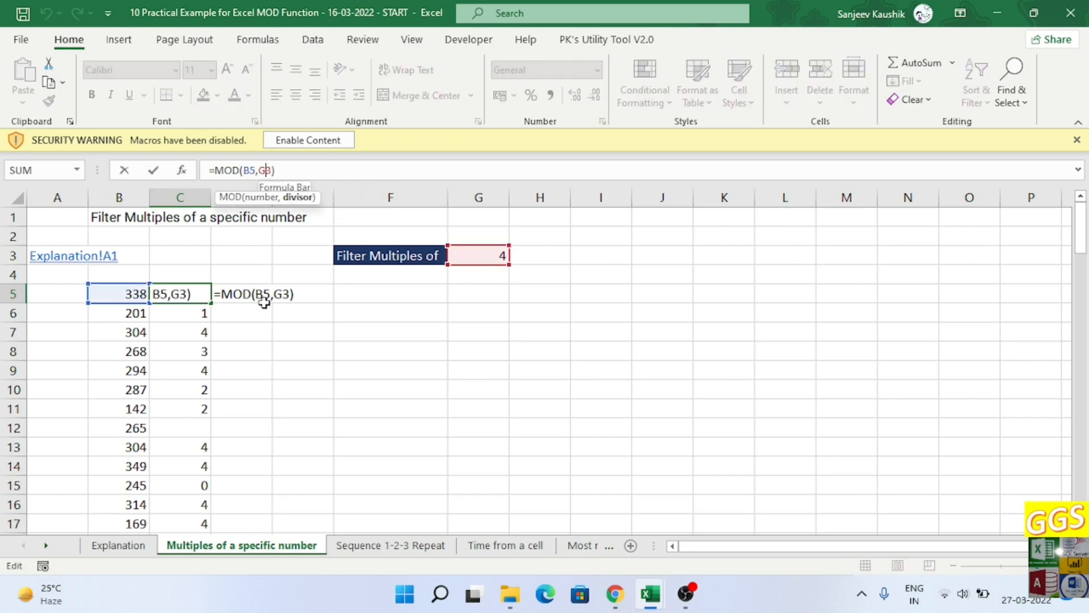
pyautogui.press('F4')
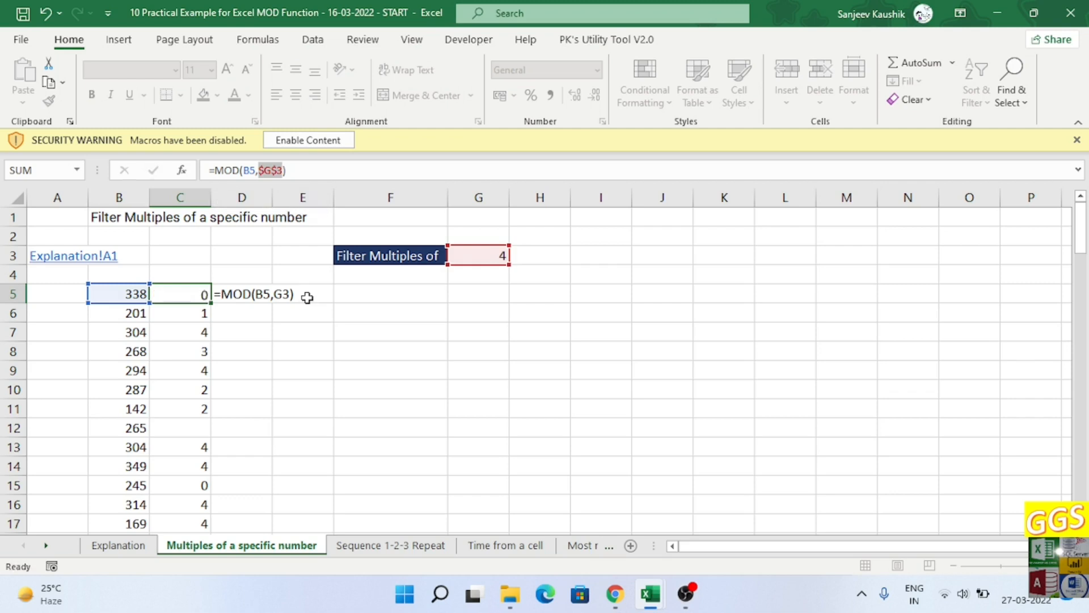
pyautogui.press('Return')
pyautogui.press('Up')
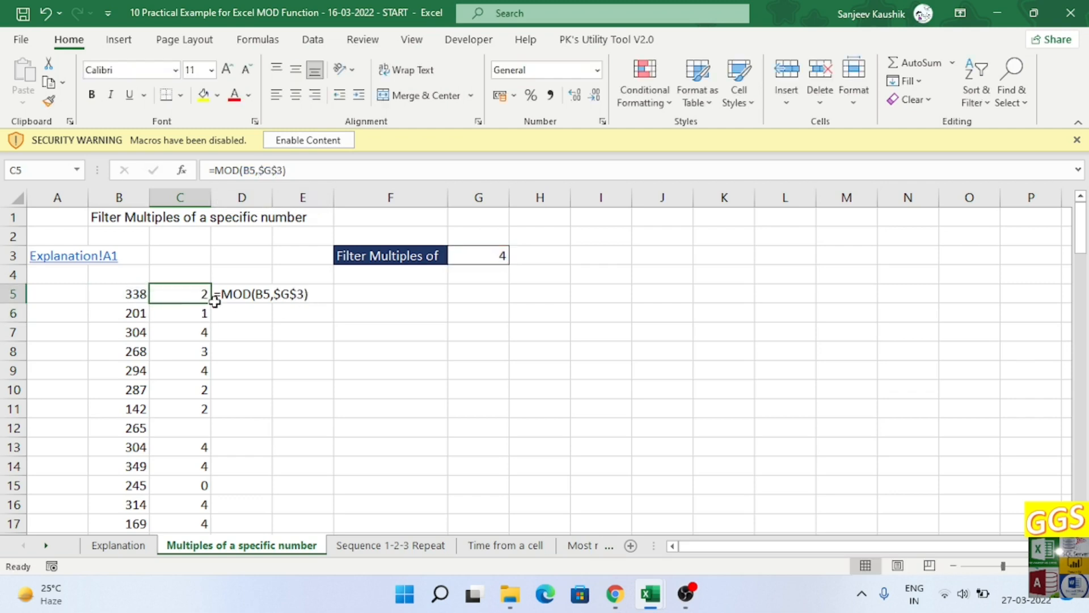
# - Copy C5's formula down column C for all numbers in column B
pyautogui.moveTo(211, 306); pyautogui.dragTo(211, 419)
pyautogui.click(199, 411)
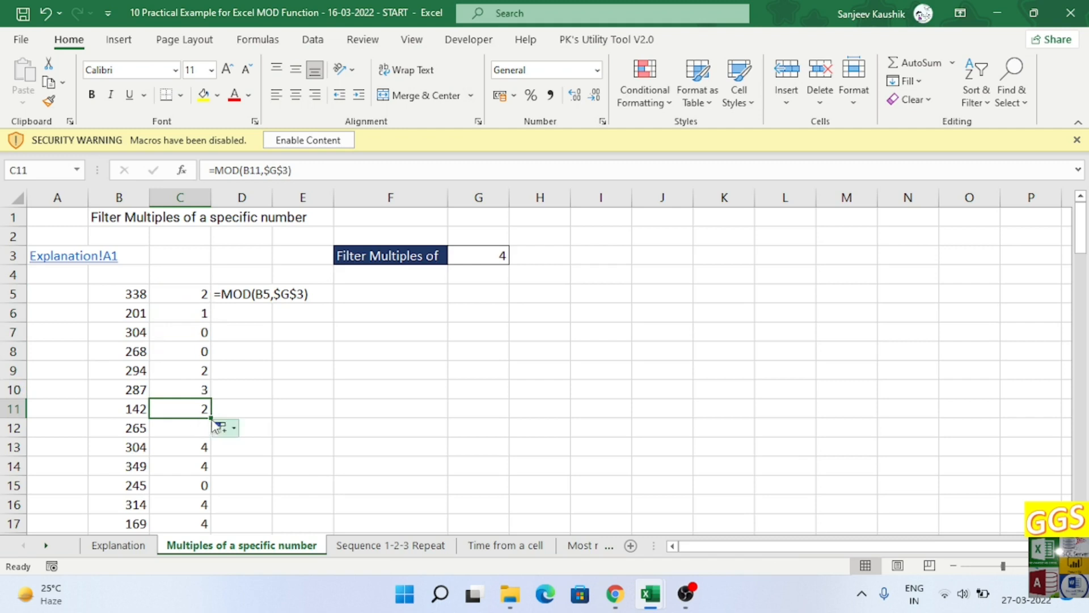
pyautogui.moveTo(211, 419); pyautogui.dragTo(211, 454)
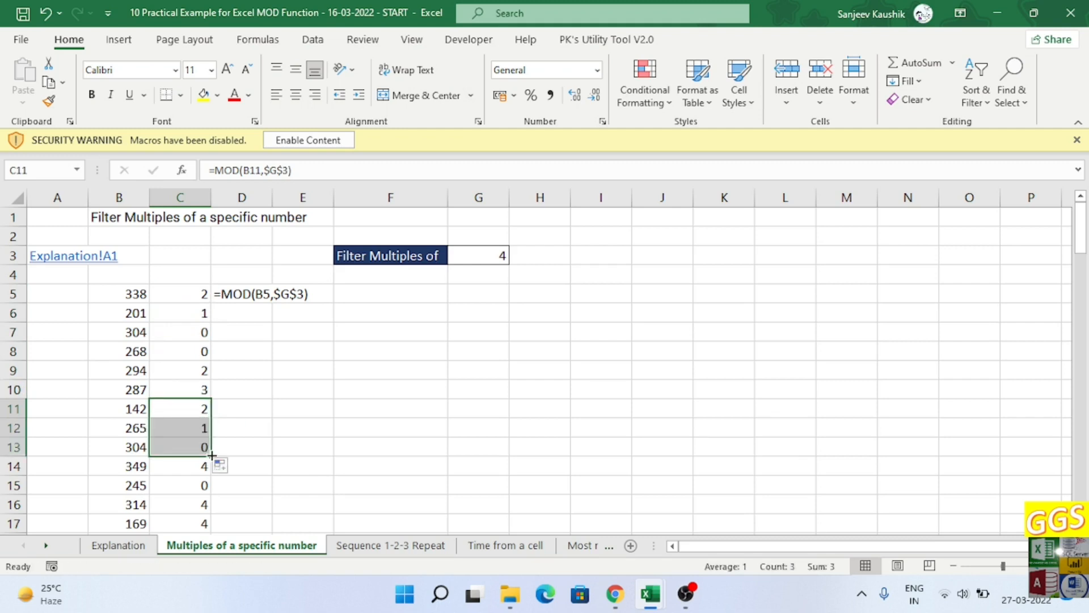
pyautogui.doubleClick(211, 456)
pyautogui.click(187, 298)
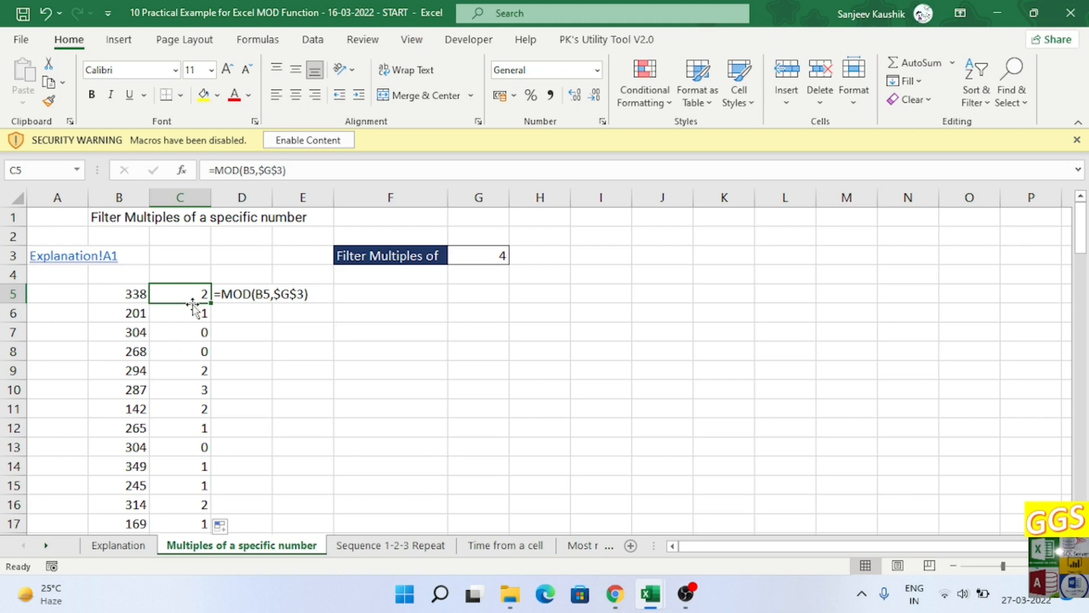
# - Filter column C by the value of C7 to show only the multiples of the divisor in G3
pyautogui.click(189, 332)
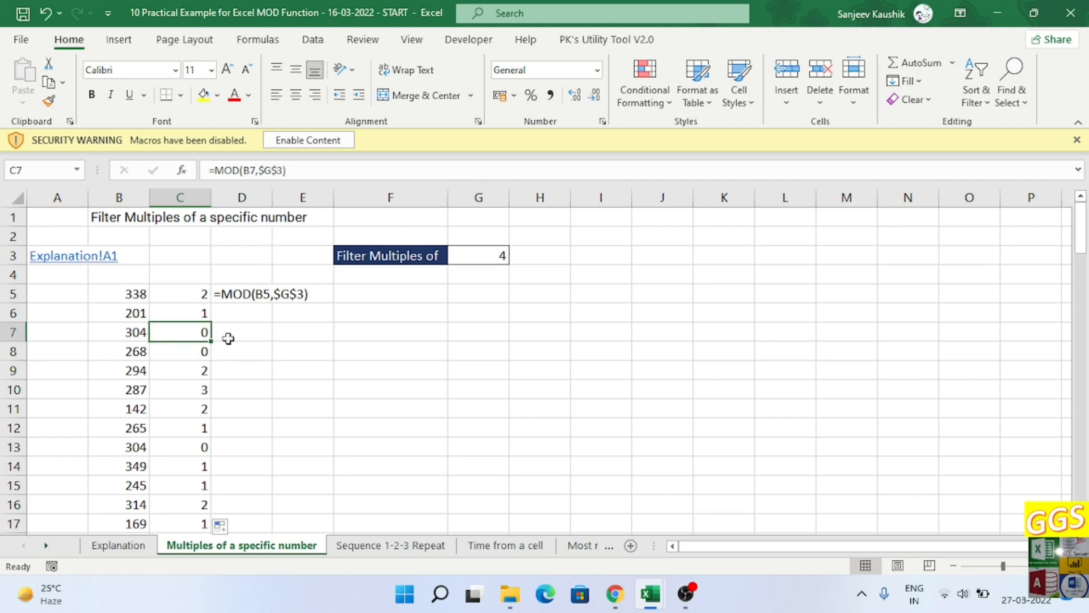
pyautogui.rightClick(189, 335)
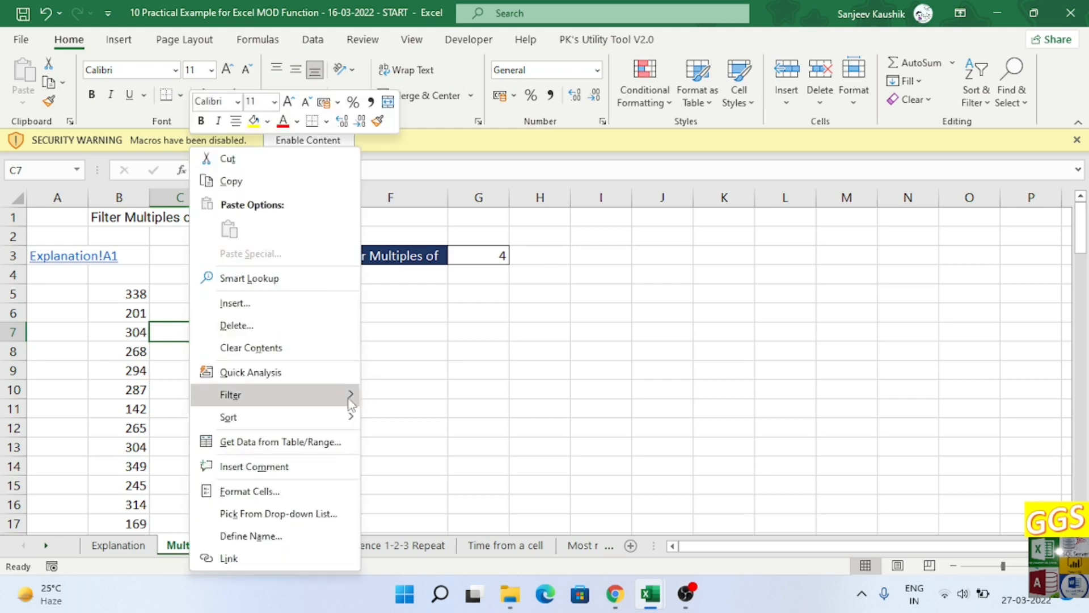
pyautogui.moveTo(338, 401)
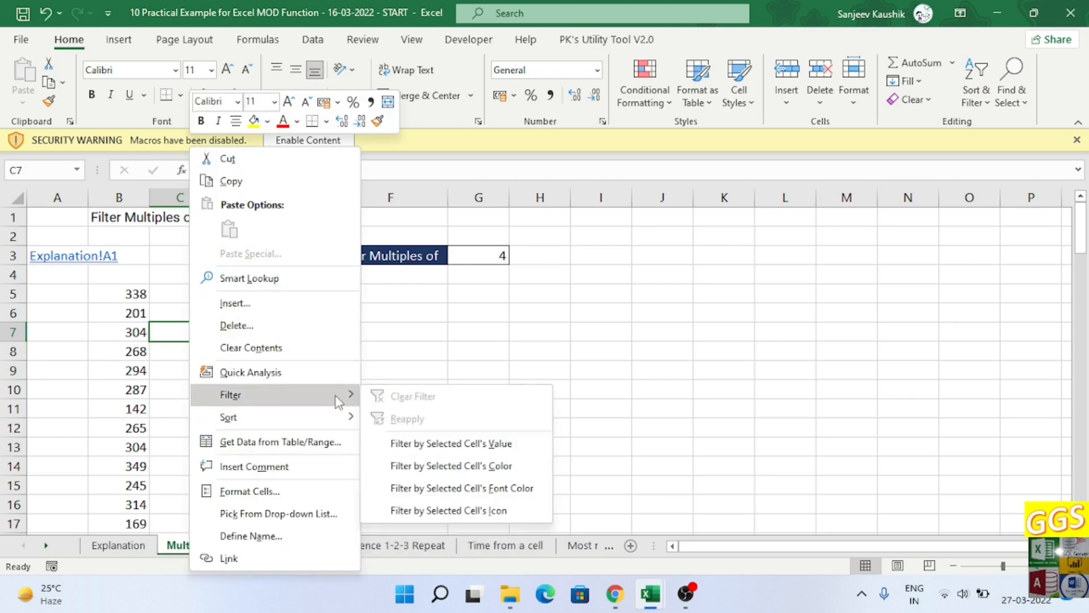
pyautogui.click(427, 443)
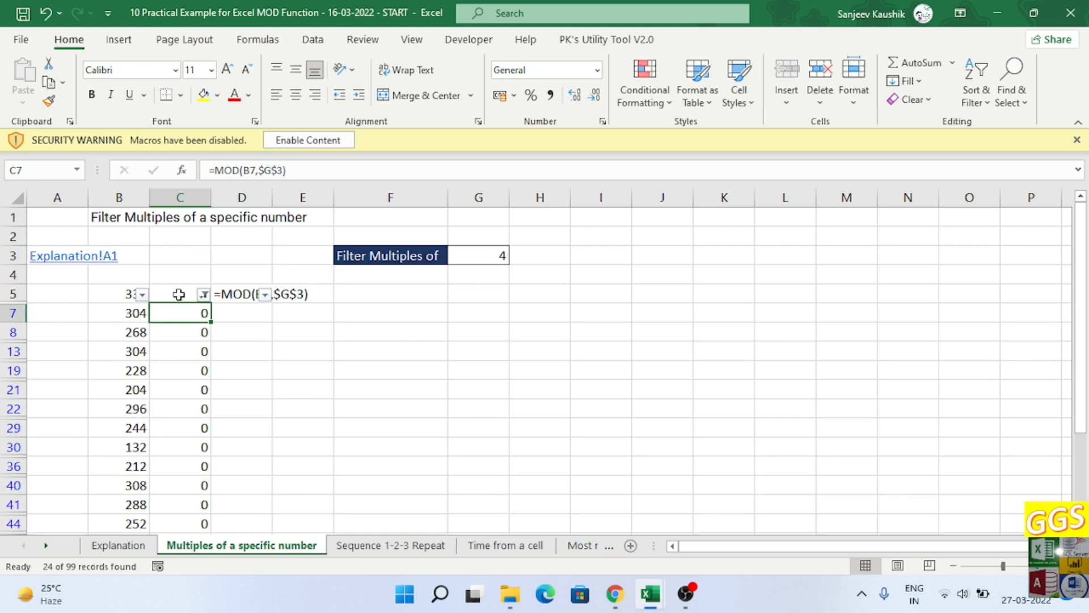
# - Switch to the Sequence 1-2-3 Repeat sheet and examine the Numbers column and the desired repeating pattern in column E
pyautogui.hotkey('ctrl', 'pagedown')
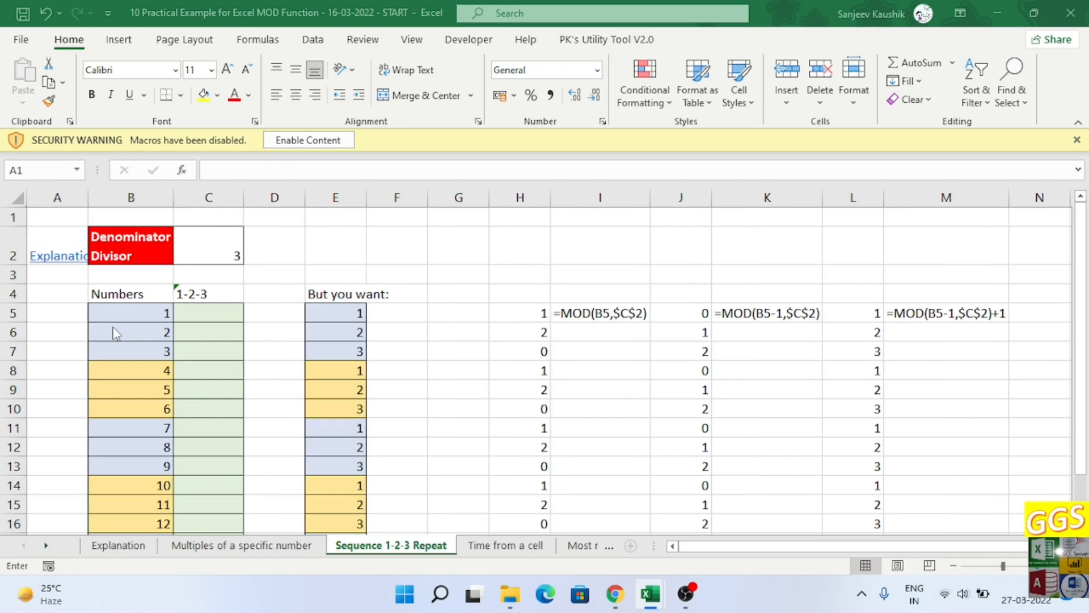
pyautogui.click(118, 313)
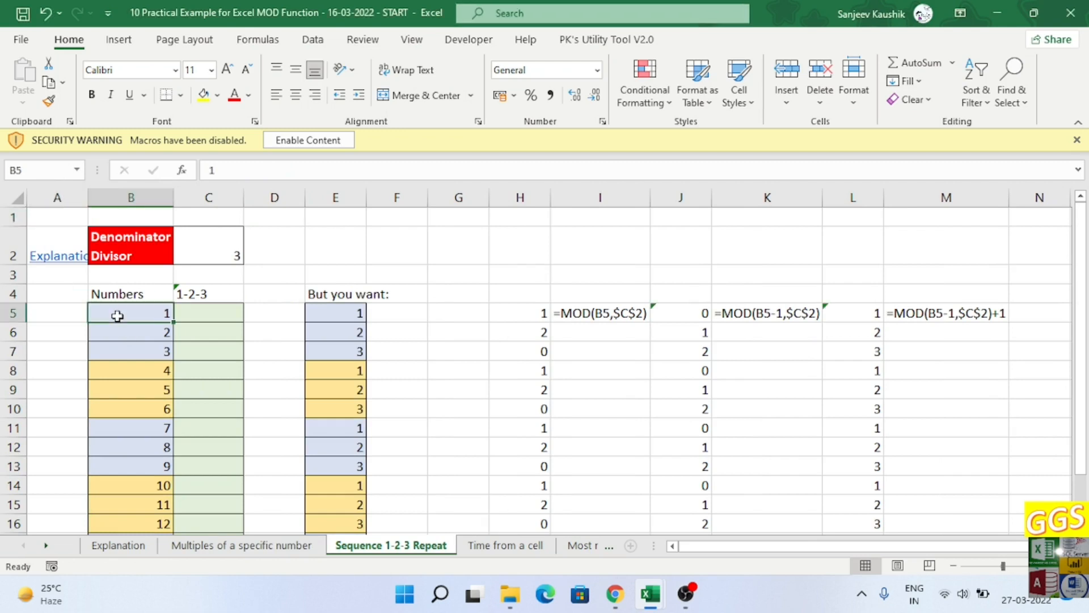
pyautogui.scroll(-9, 125, 341)
pyautogui.scroll(9, 126, 340)
pyautogui.click(339, 314)
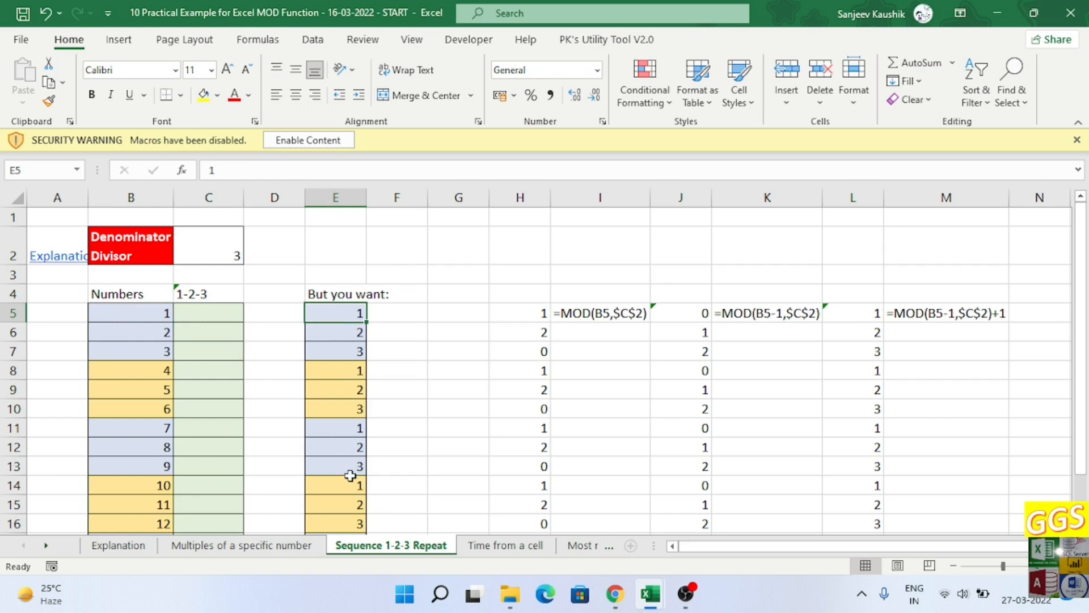
# - Enter =MOD(B5,$C$2) in C5 and fill the formula down the 1-2-3 column
pyautogui.click(200, 314)
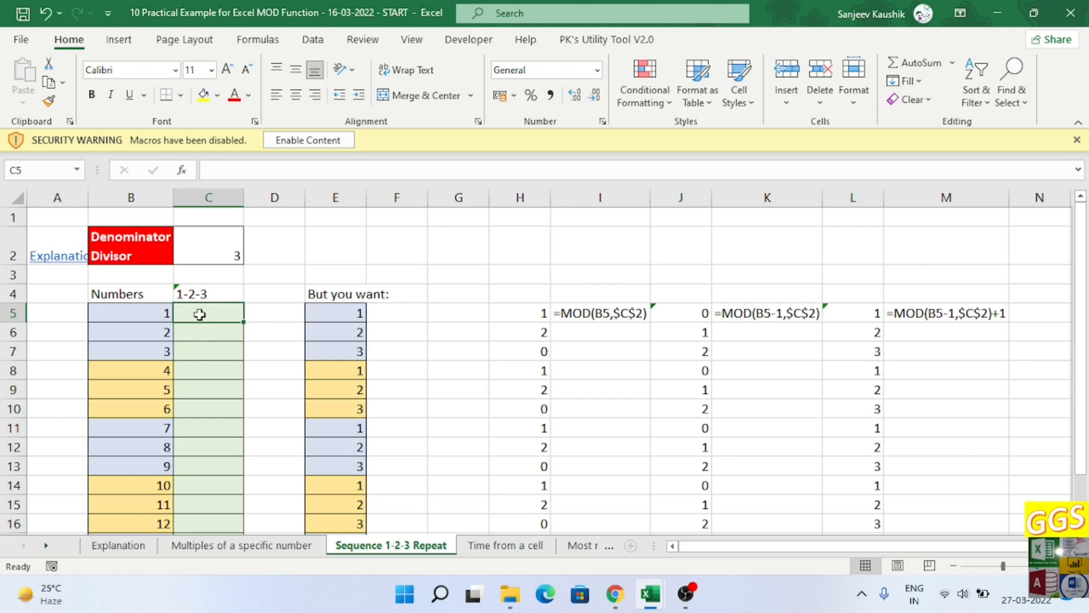
pyautogui.doubleClick(201, 314)
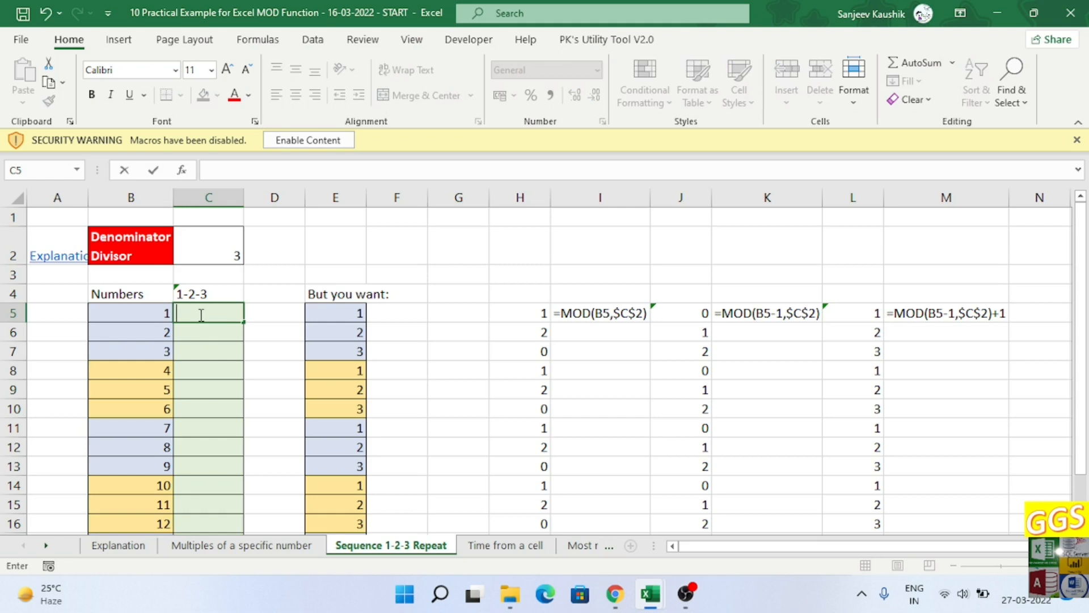
pyautogui.write('=mod')
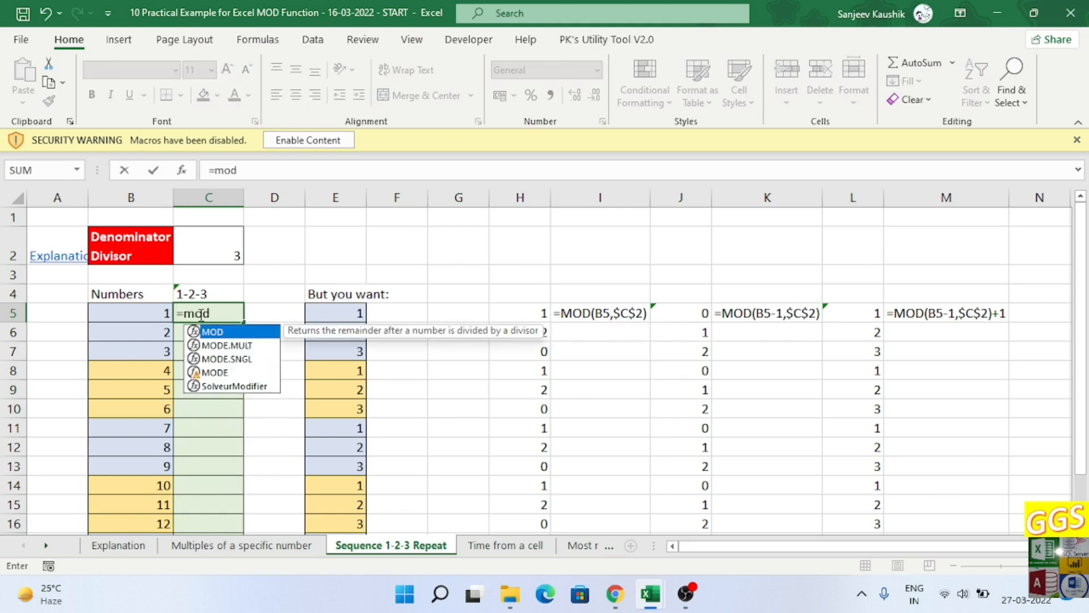
pyautogui.press('Tab')
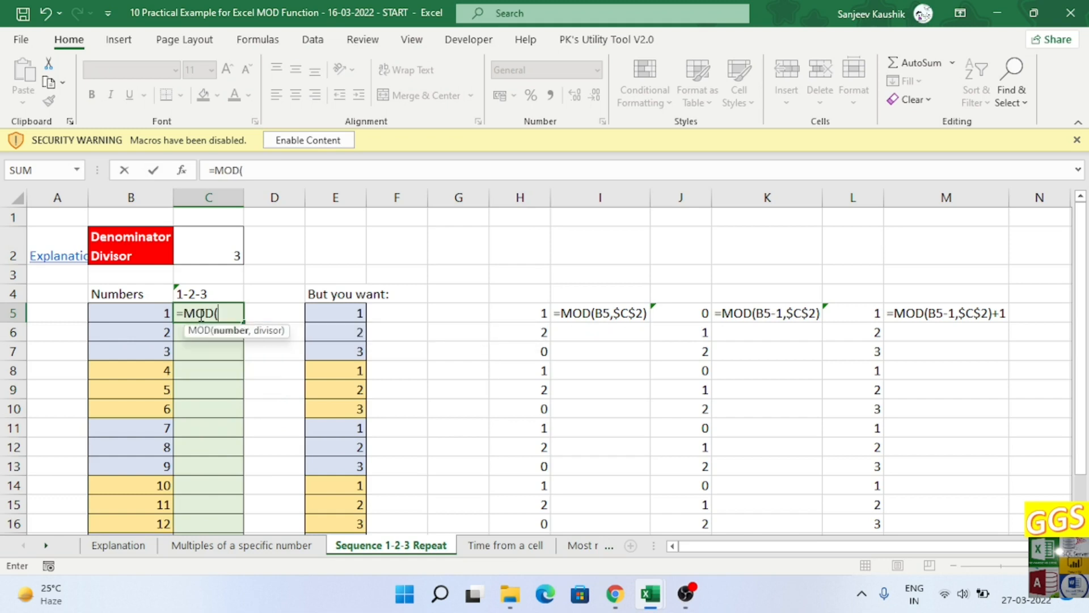
pyautogui.click(130, 313)
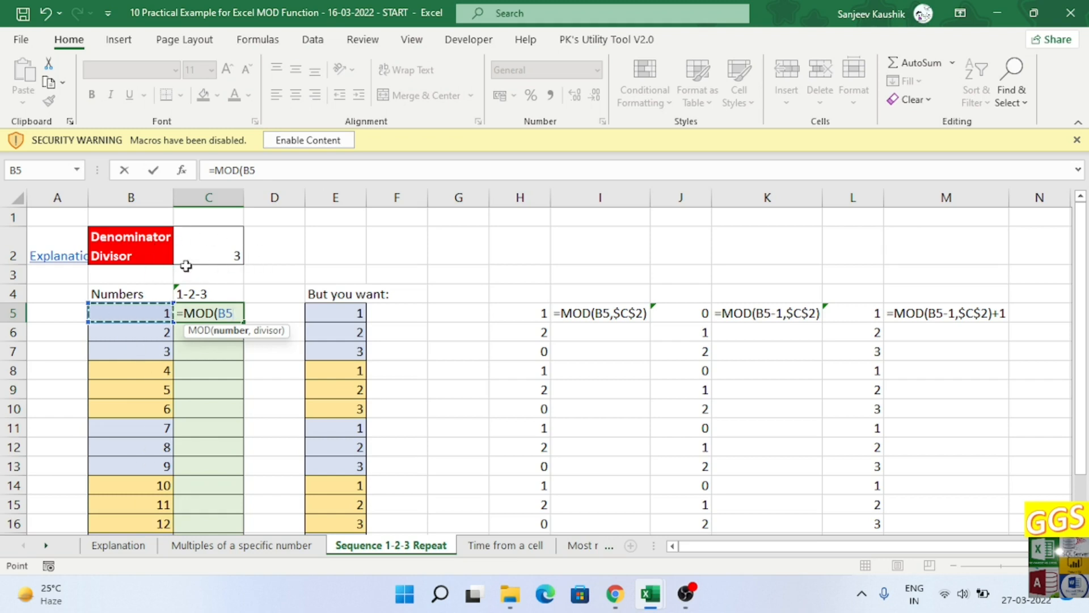
pyautogui.write(',')
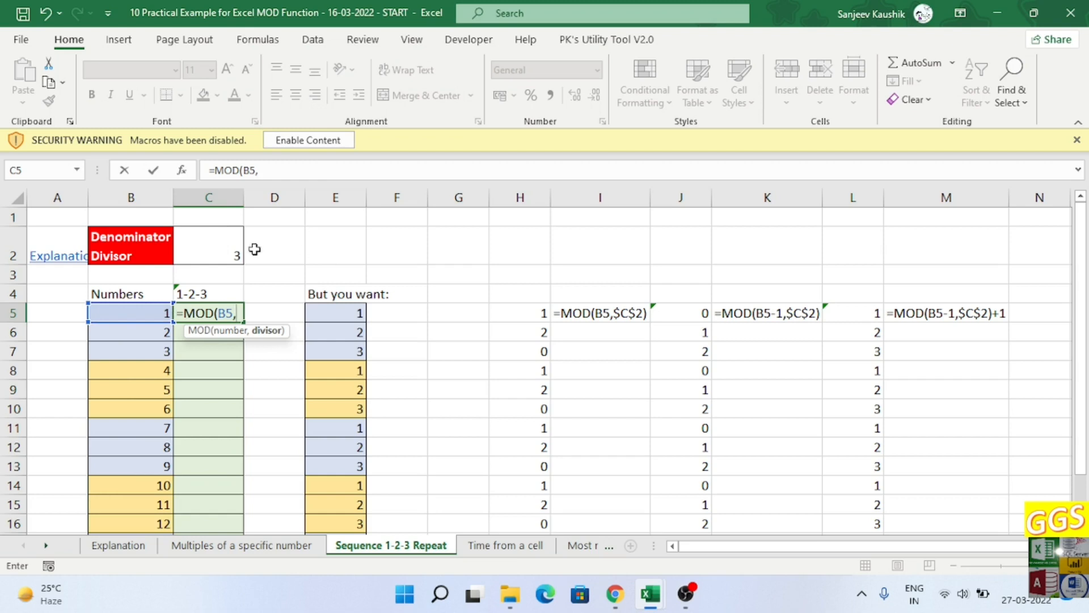
pyautogui.click(223, 250)
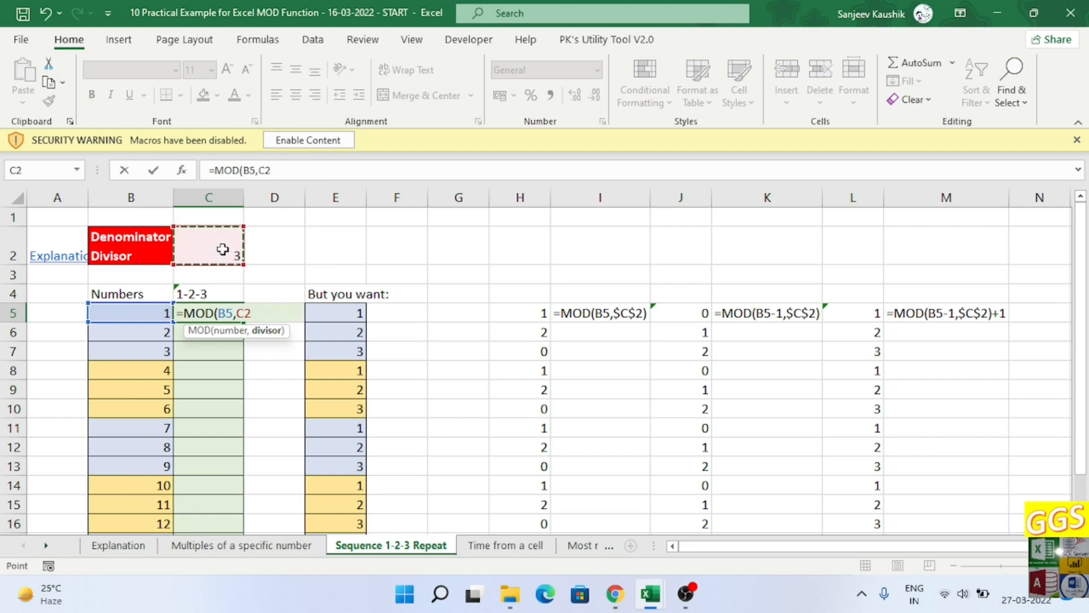
pyautogui.press('F4')
pyautogui.write(')')
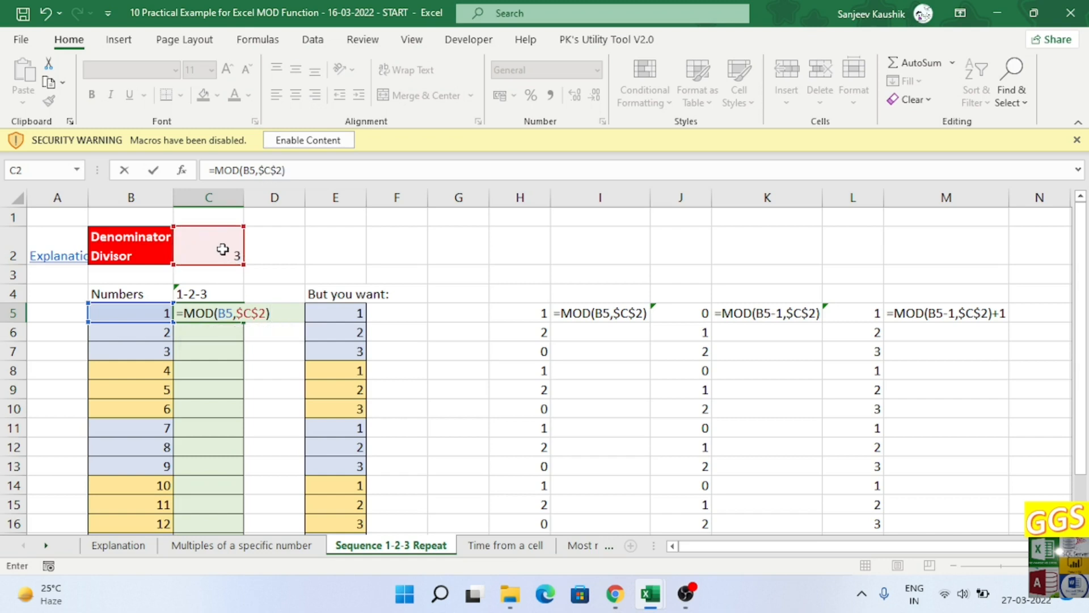
pyautogui.press('Return')
pyautogui.press('Up')
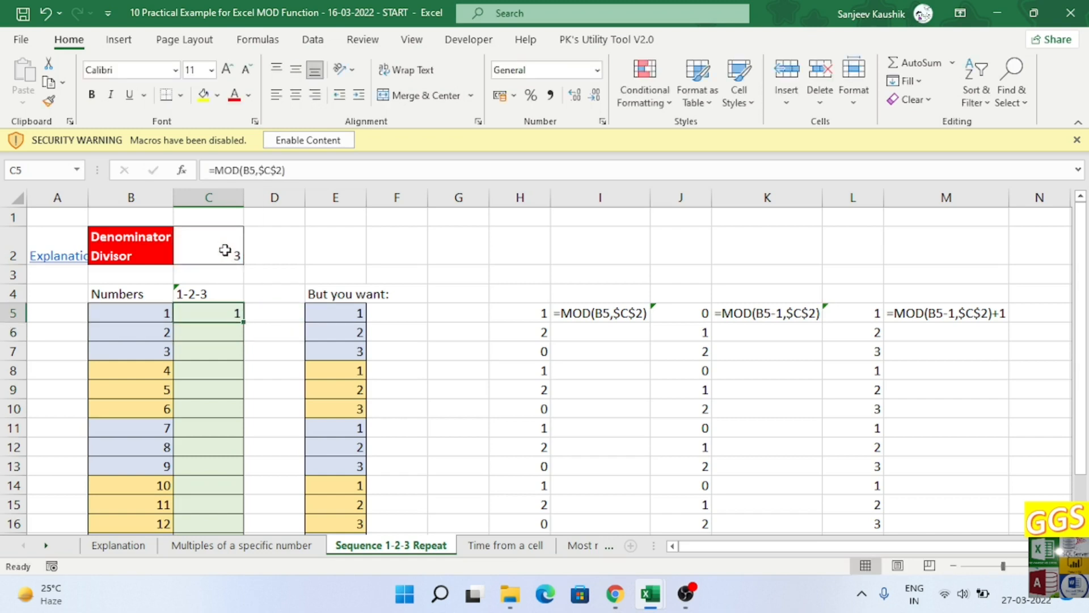
pyautogui.doubleClick(246, 324)
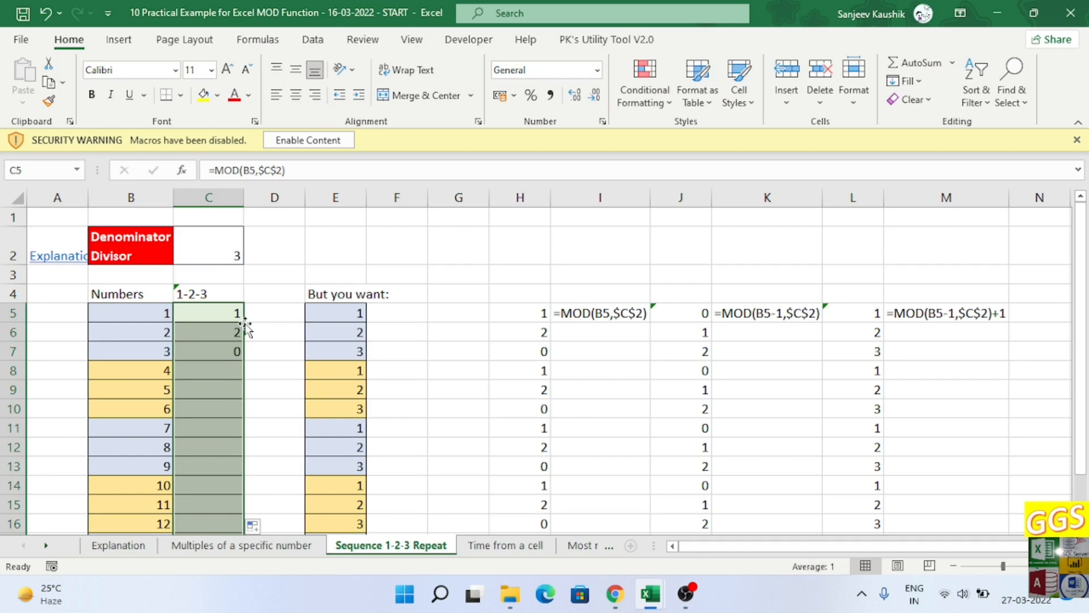
# - Check the remainders in C5 through C10 against the desired 1-2-3 pattern
pyautogui.click(205, 315)
pyautogui.click(206, 334)
pyautogui.click(206, 355)
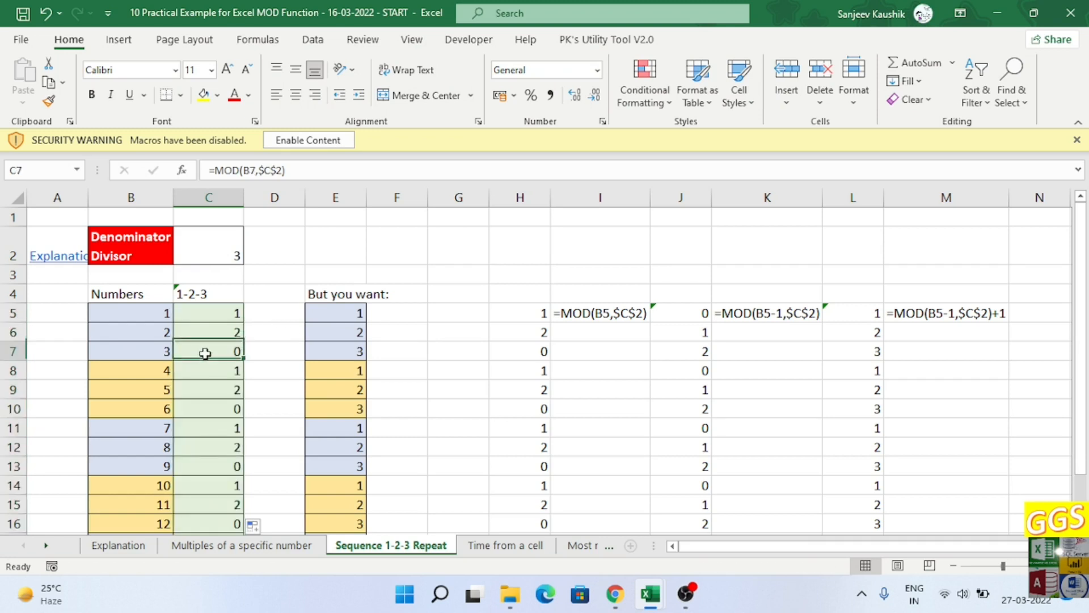
pyautogui.click(211, 373)
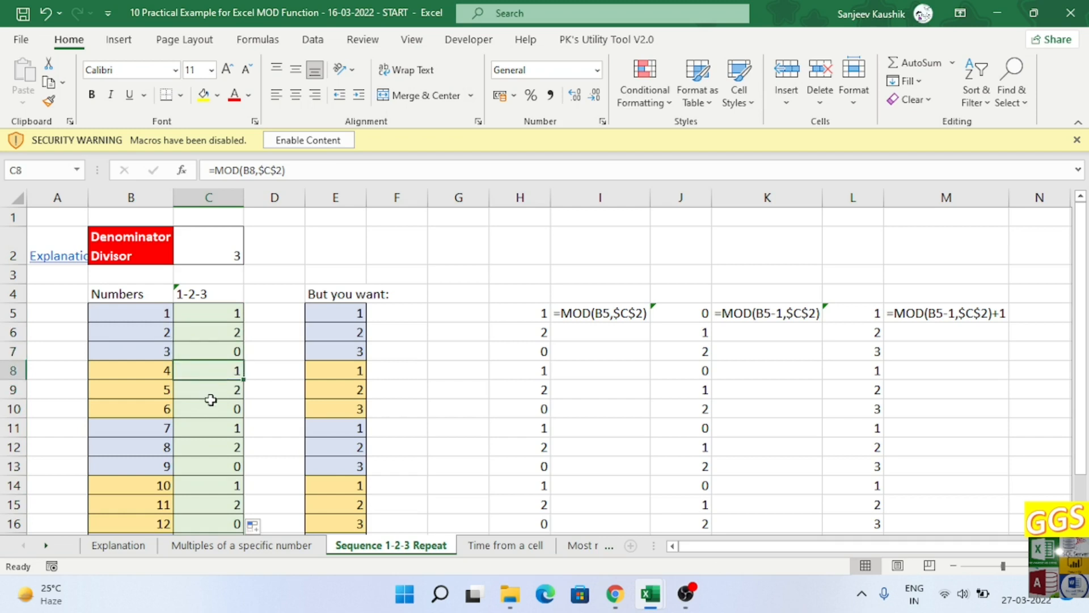
pyautogui.click(212, 391)
pyautogui.click(211, 410)
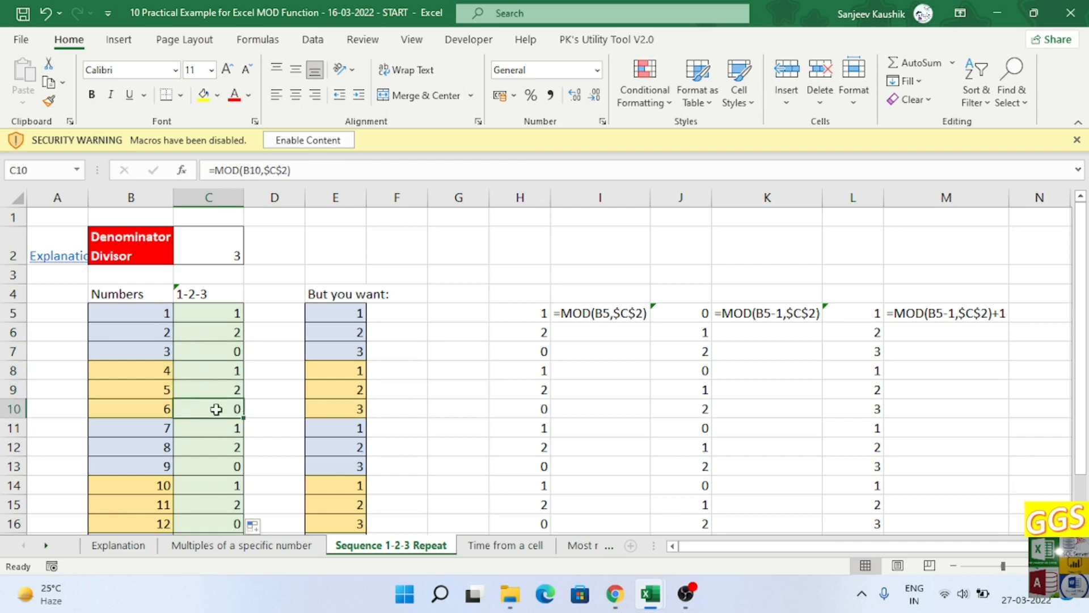
# - Subtract 1 from the number in C5's formula, making it =MOD(B5-1,$C$2), and fill it down the column
pyautogui.click(211, 314)
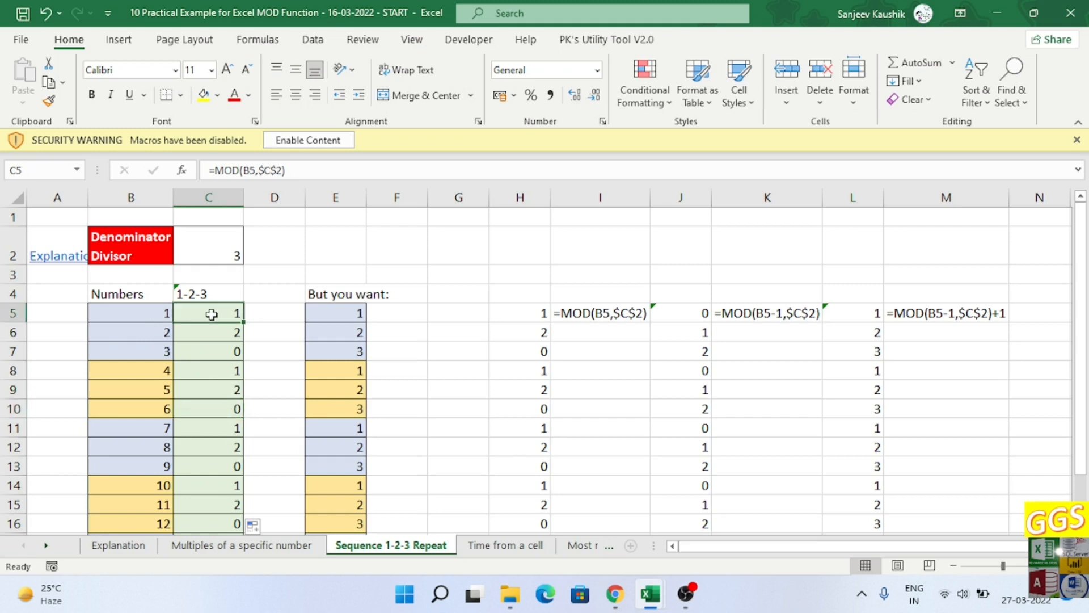
pyautogui.click(257, 170)
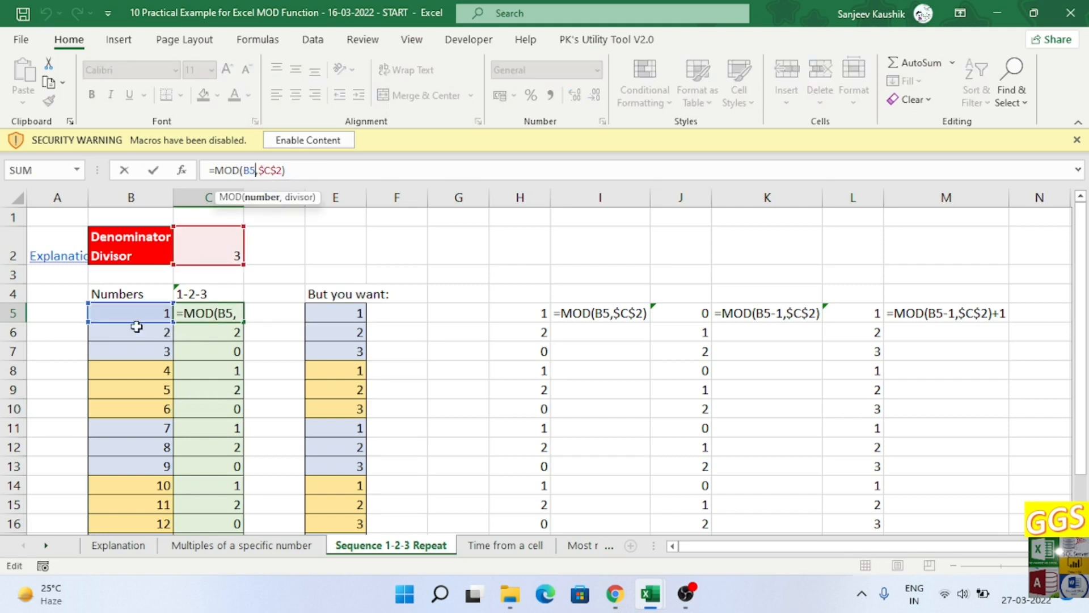
pyautogui.write('-')
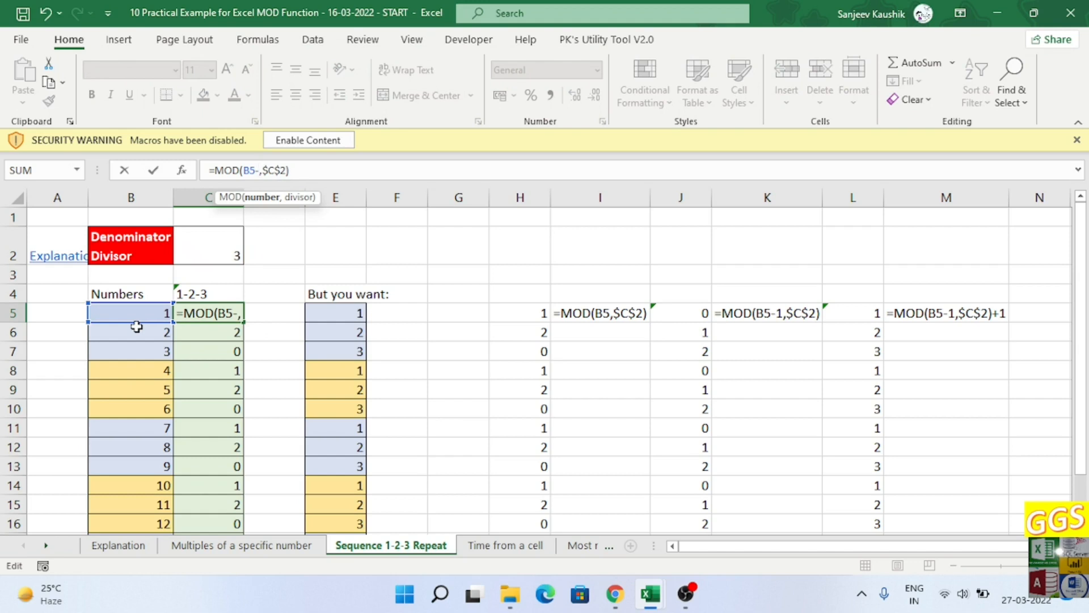
pyautogui.write('1')
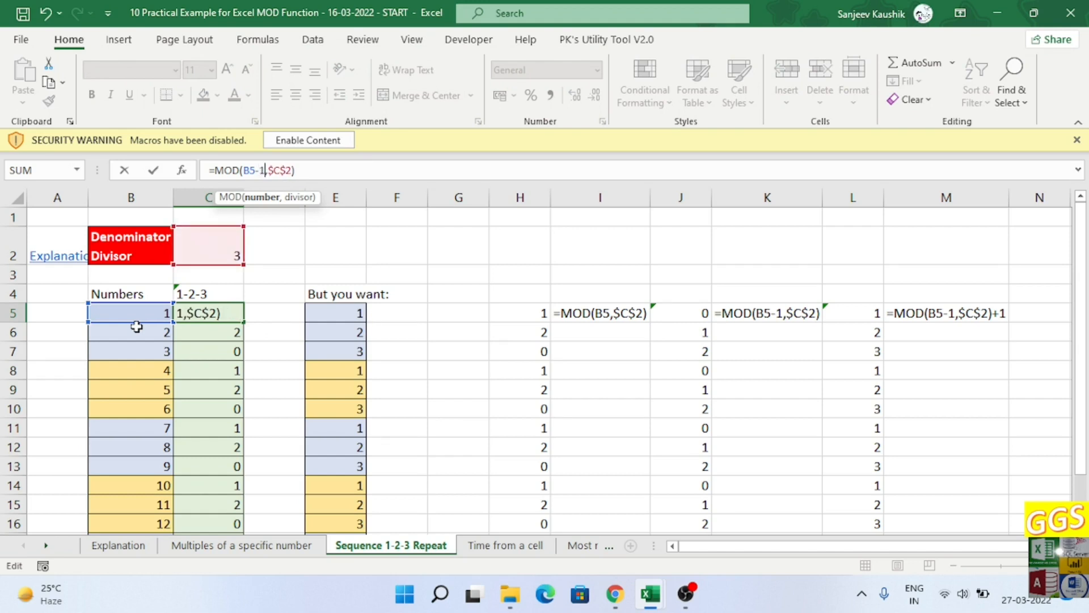
pyautogui.hotkey('ctrl', 'Return')
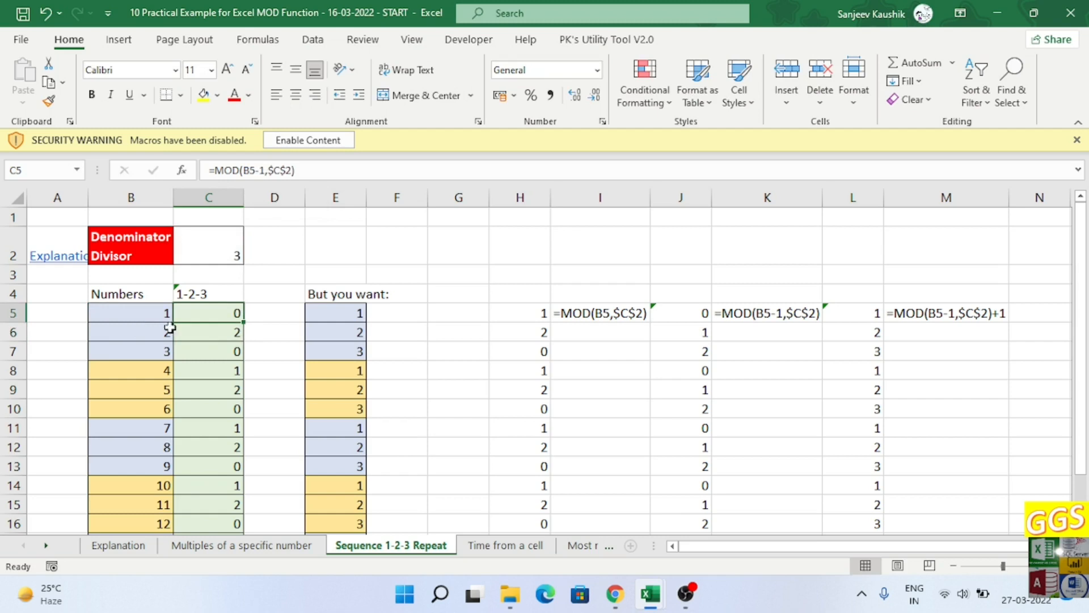
pyautogui.doubleClick(243, 322)
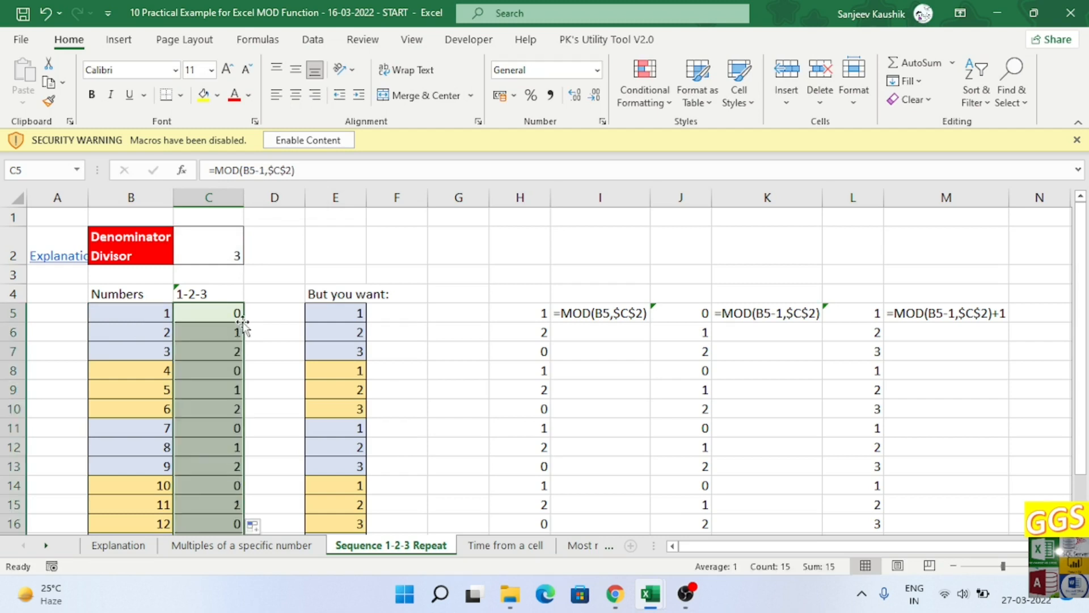
# - Add 1 to the result of C5's formula, making it =MOD(B5-1,$C$2)+1, and fill it down the 1-2-3 column
pyautogui.click(222, 316)
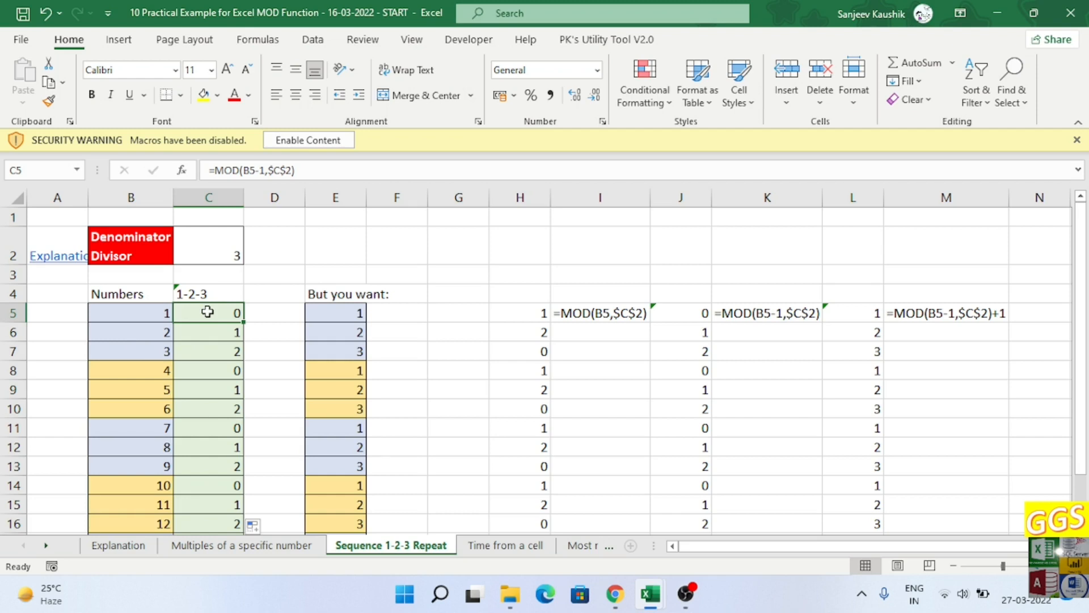
pyautogui.click(306, 171)
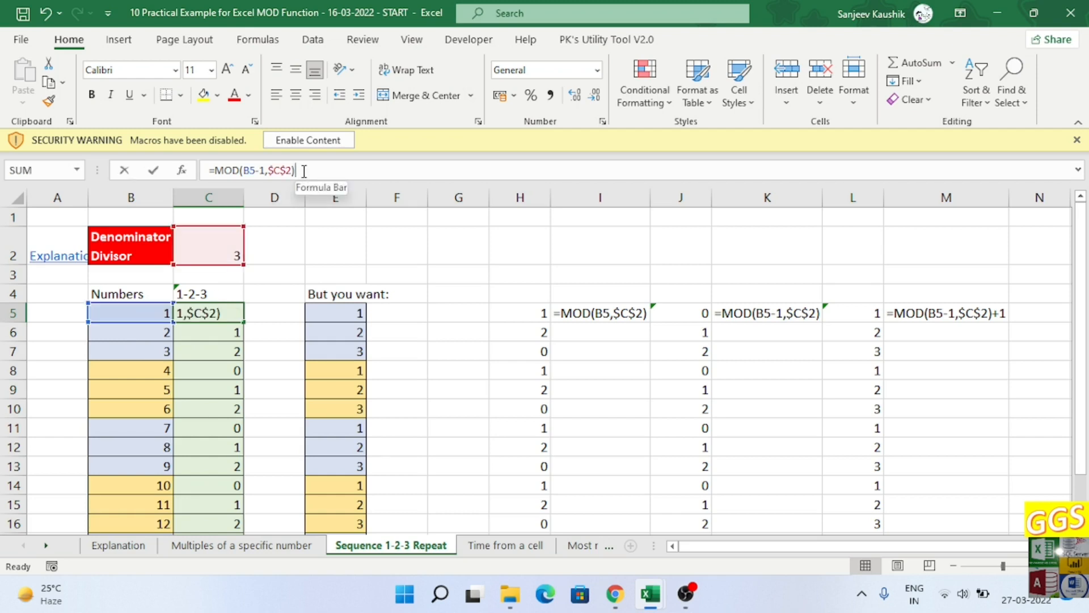
pyautogui.write('+1')
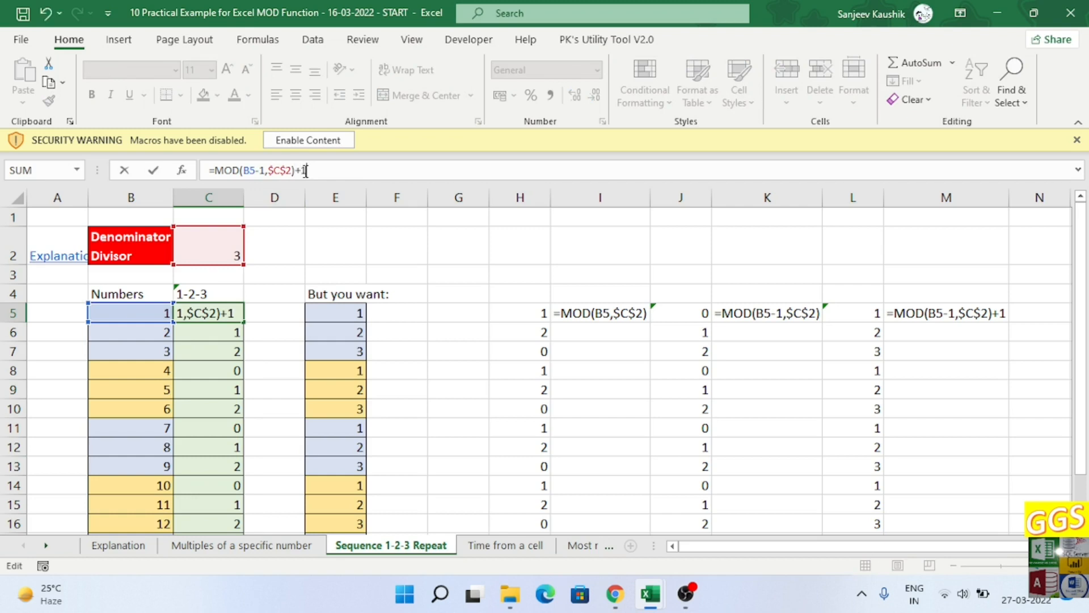
pyautogui.press('Return')
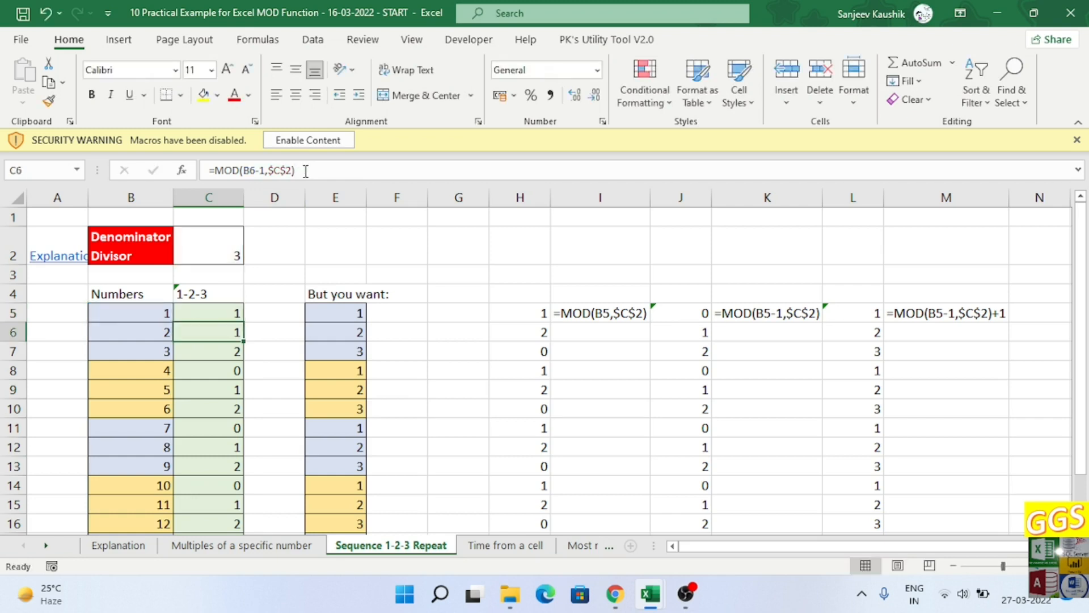
pyautogui.click(217, 315)
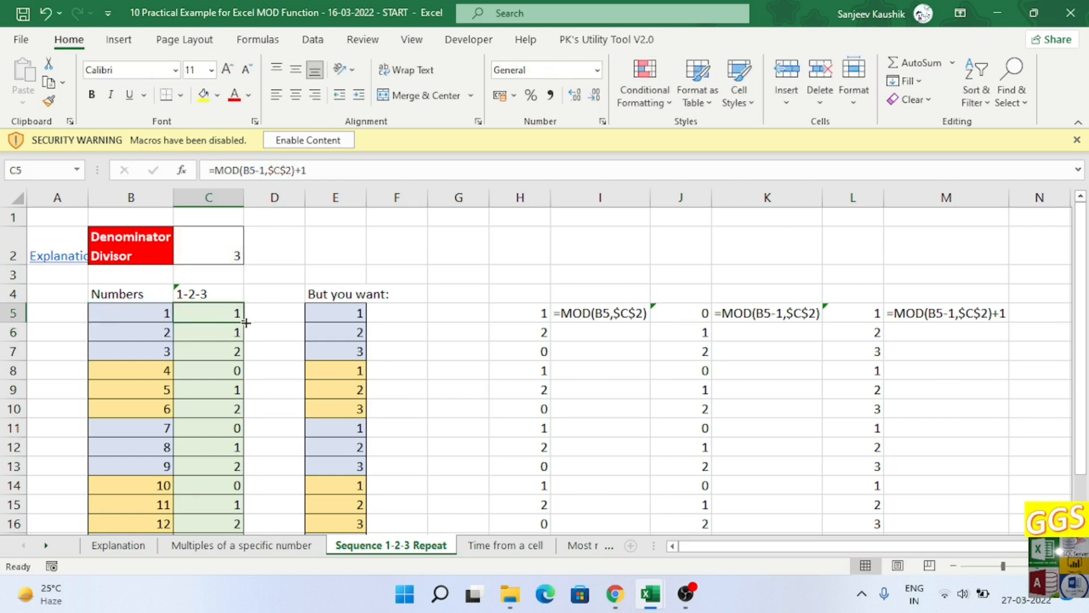
pyautogui.doubleClick(246, 322)
pyautogui.click(212, 313)
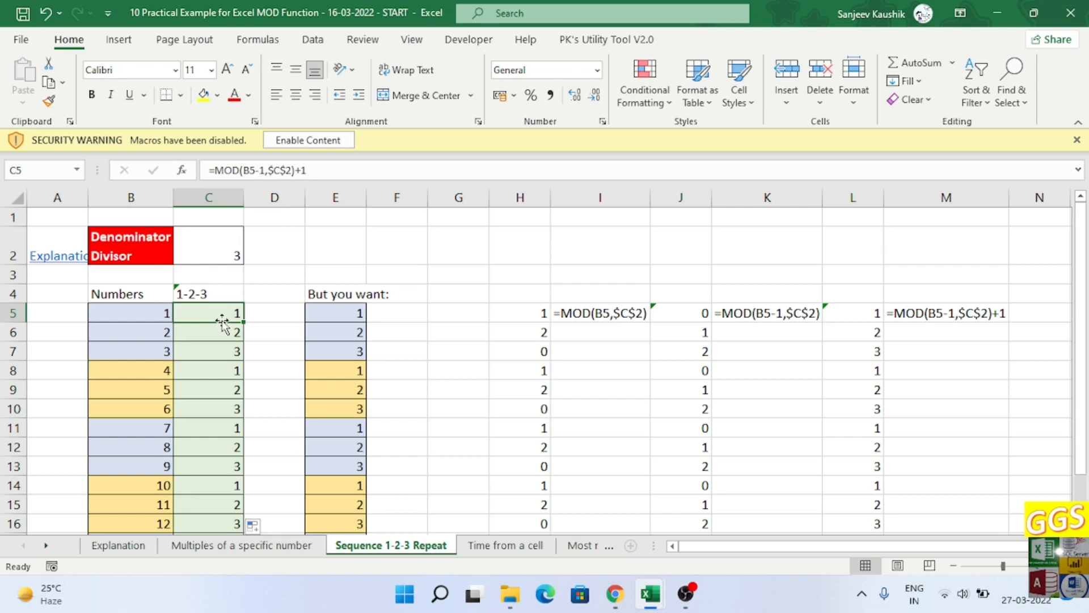
# - Set the divisor in C2 to 4 and check the repeating sequence down the 1-2-3 column
pyautogui.click(223, 250)
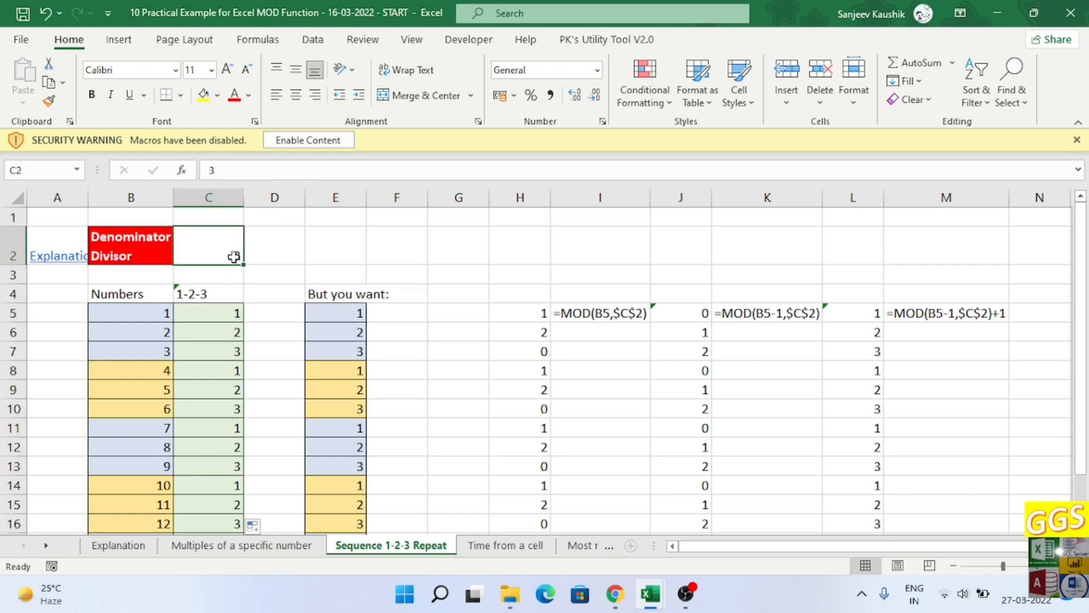
pyautogui.write('4')
pyautogui.press('Return')
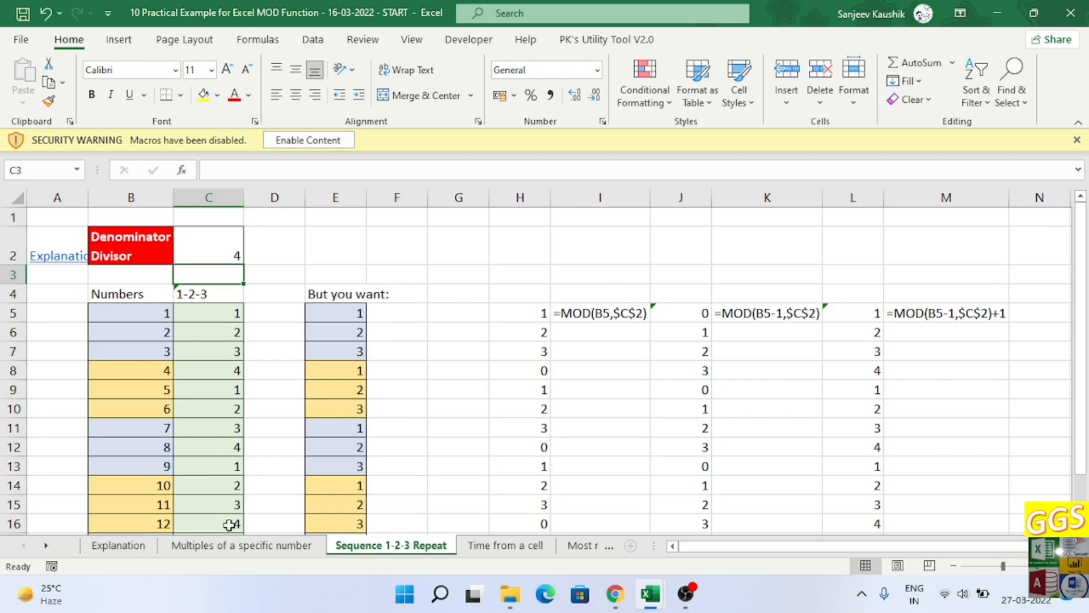
pyautogui.scroll(-1, 214, 438)
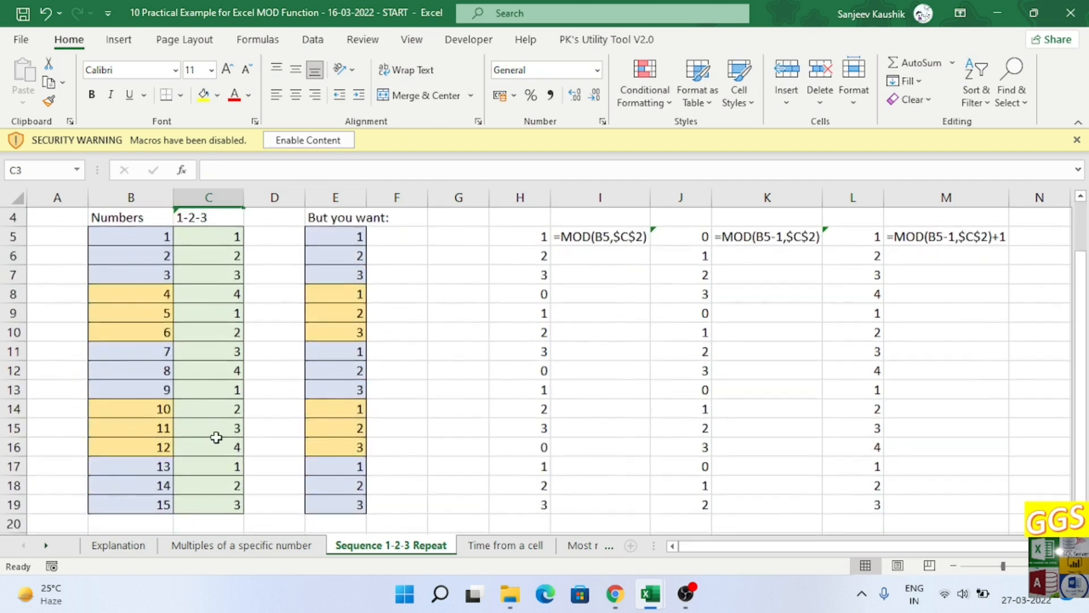
pyautogui.scroll(1, 216, 437)
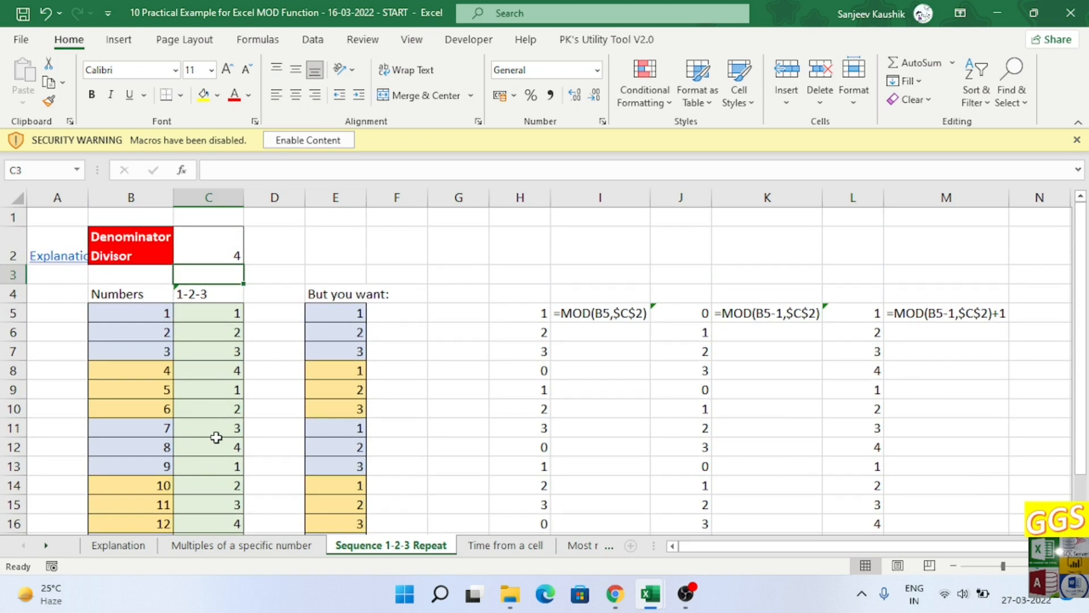
pyautogui.press('BackSpace')
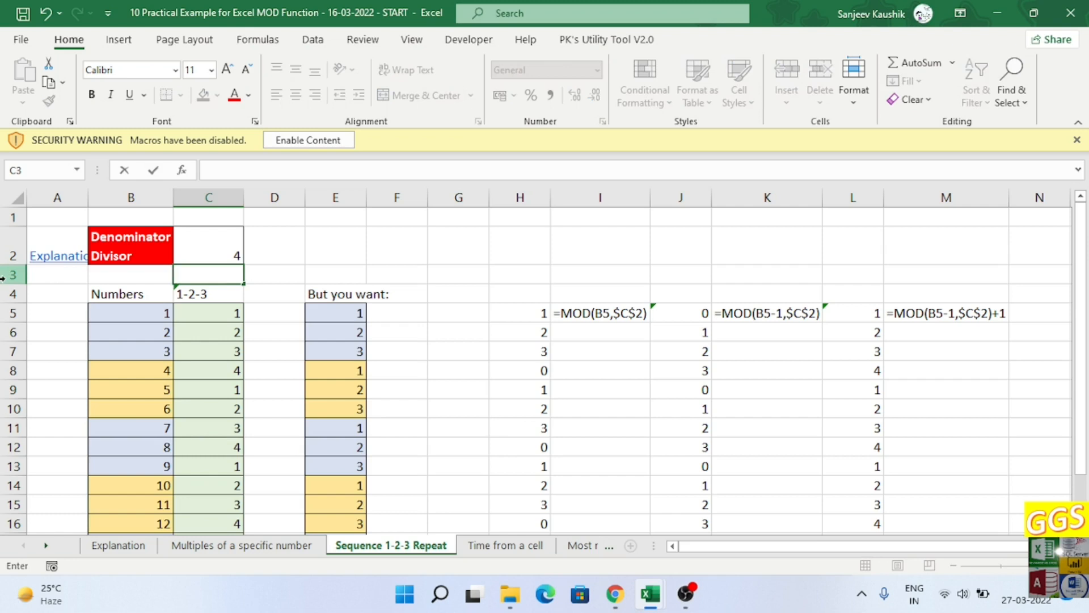
# - Return to the Explanation sheet through its link in A2 and open the Time from a cell example
pyautogui.click(42, 260)
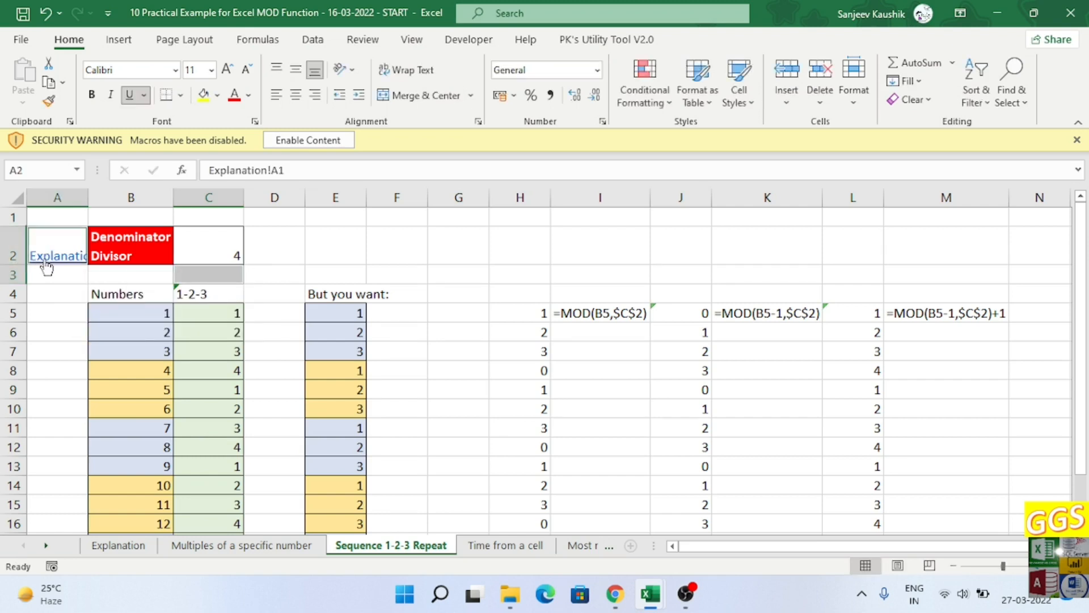
pyautogui.click(45, 262)
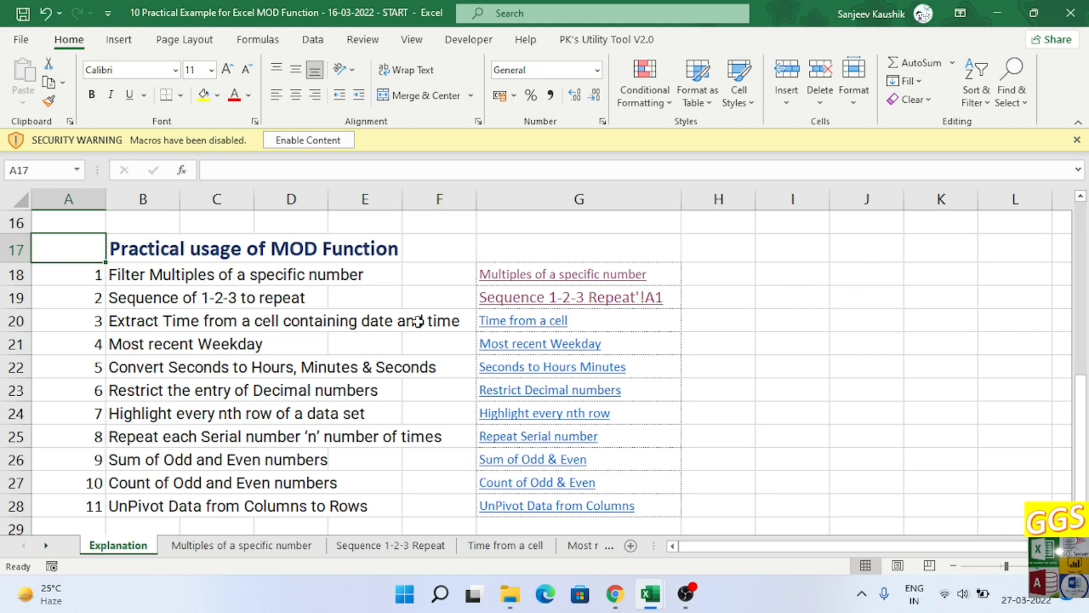
pyautogui.scroll(-1, 520, 318)
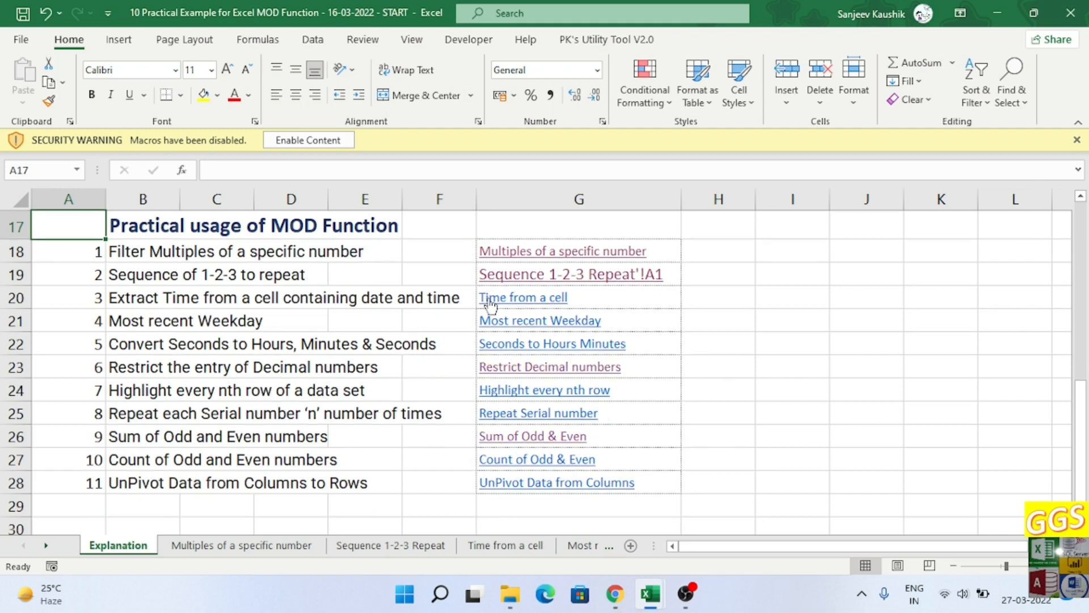
pyautogui.click(489, 297)
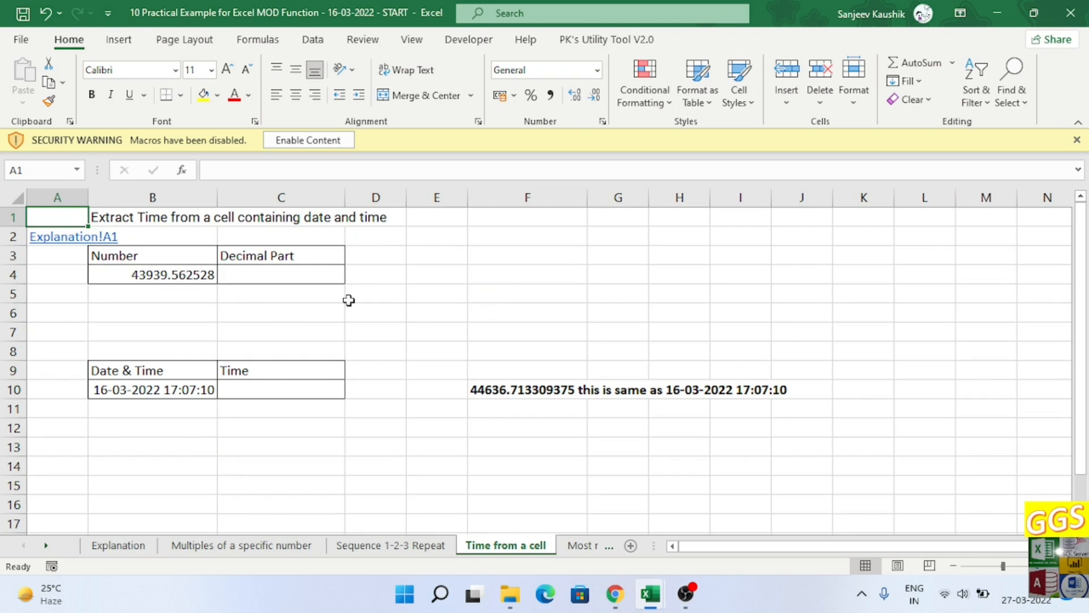
# - Examine the empty Decimal Part cell, the date and time in B10, and the number in B4
pyautogui.doubleClick(284, 277)
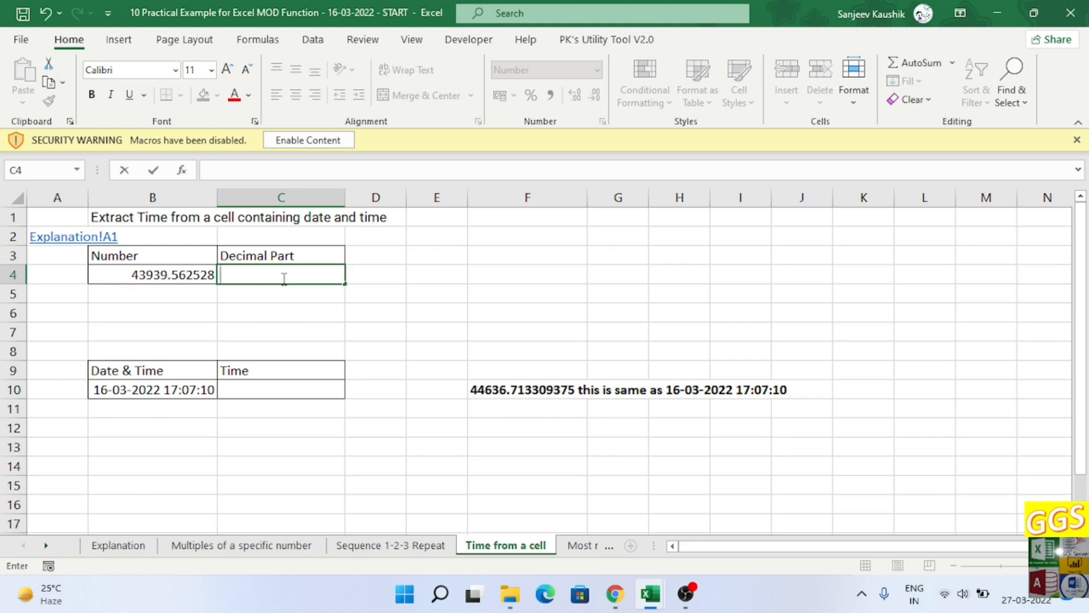
pyautogui.click(131, 391)
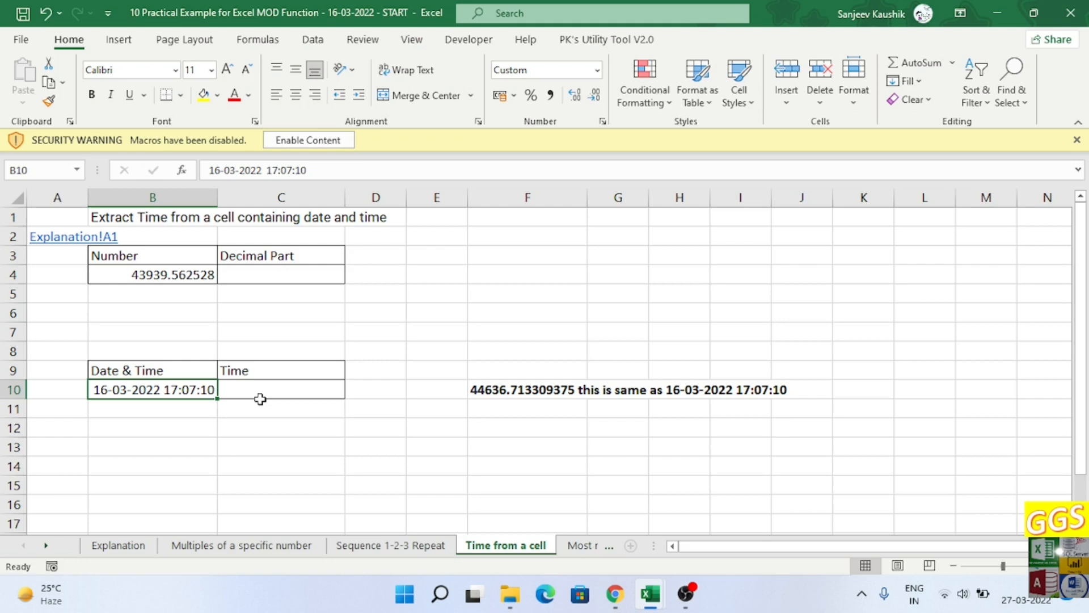
pyautogui.click(162, 274)
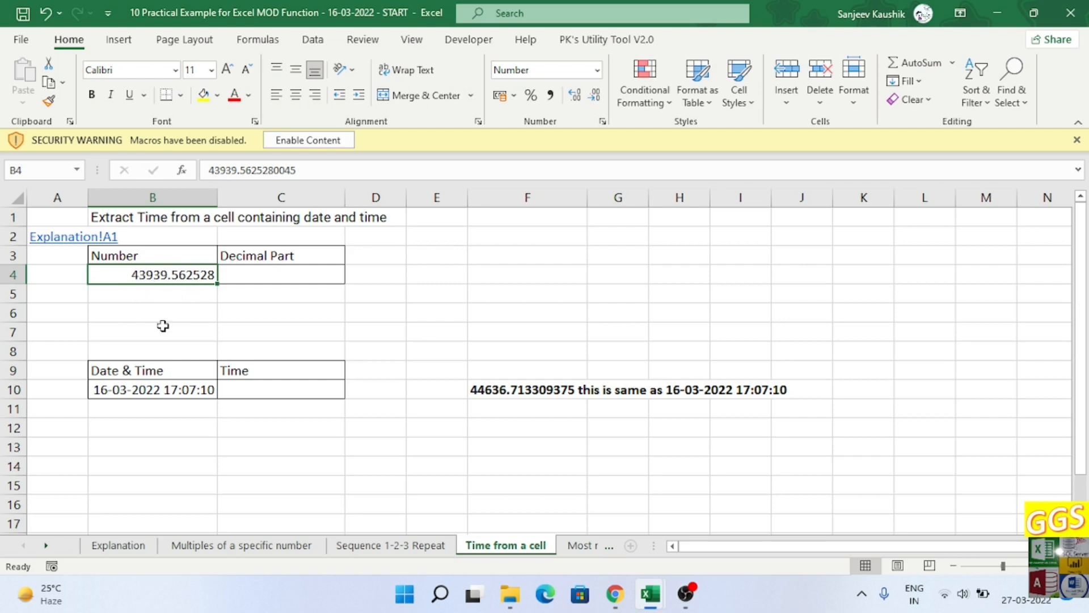
# - Enter =MOD(B4,1) in C4 to extract the decimal part of the number
pyautogui.click(284, 271)
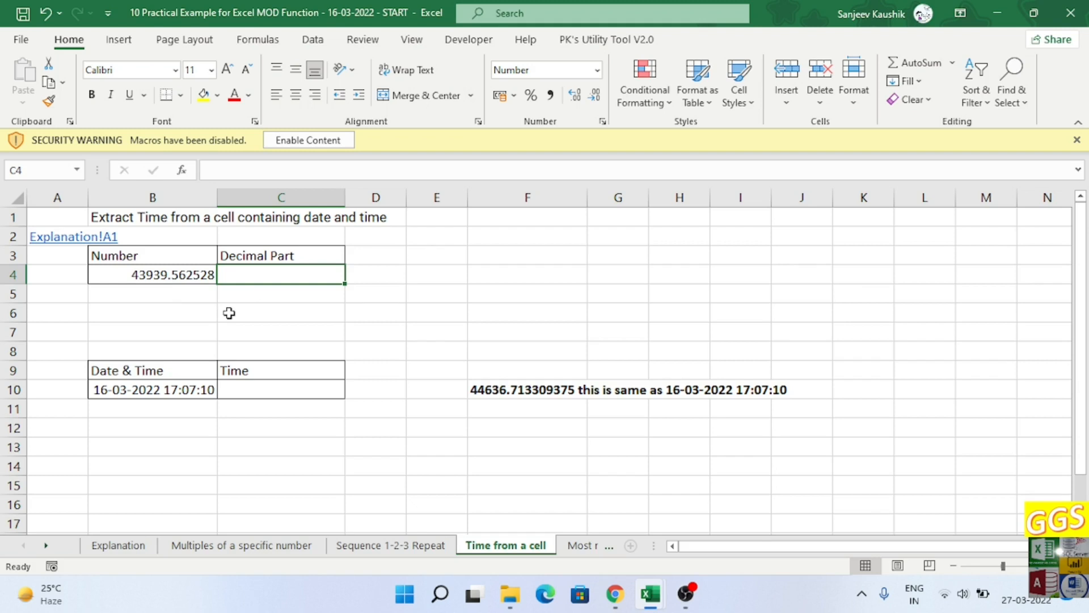
pyautogui.write('=')
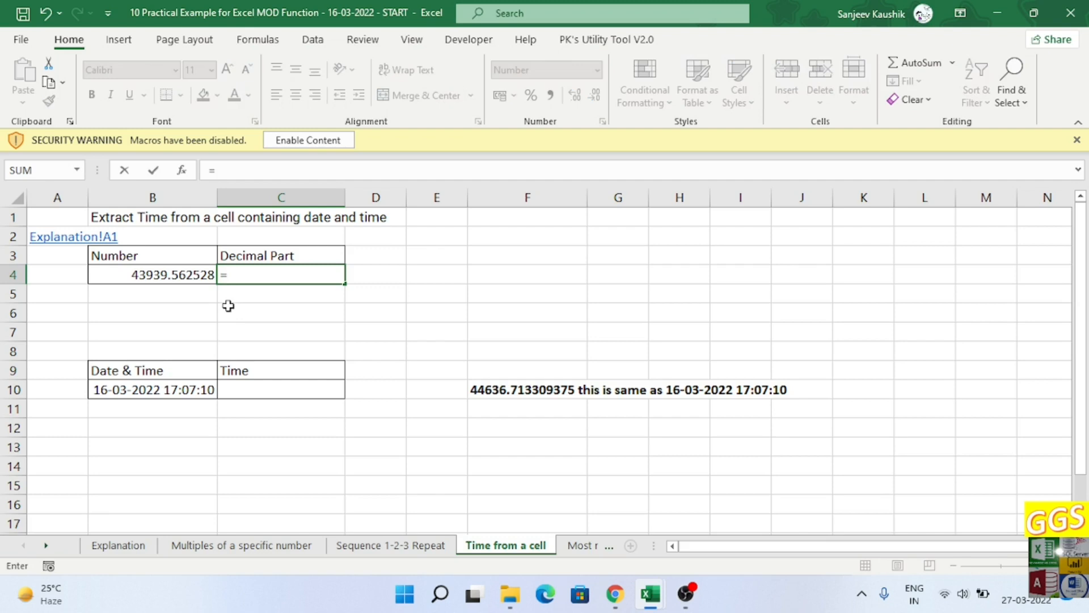
pyautogui.write('mod')
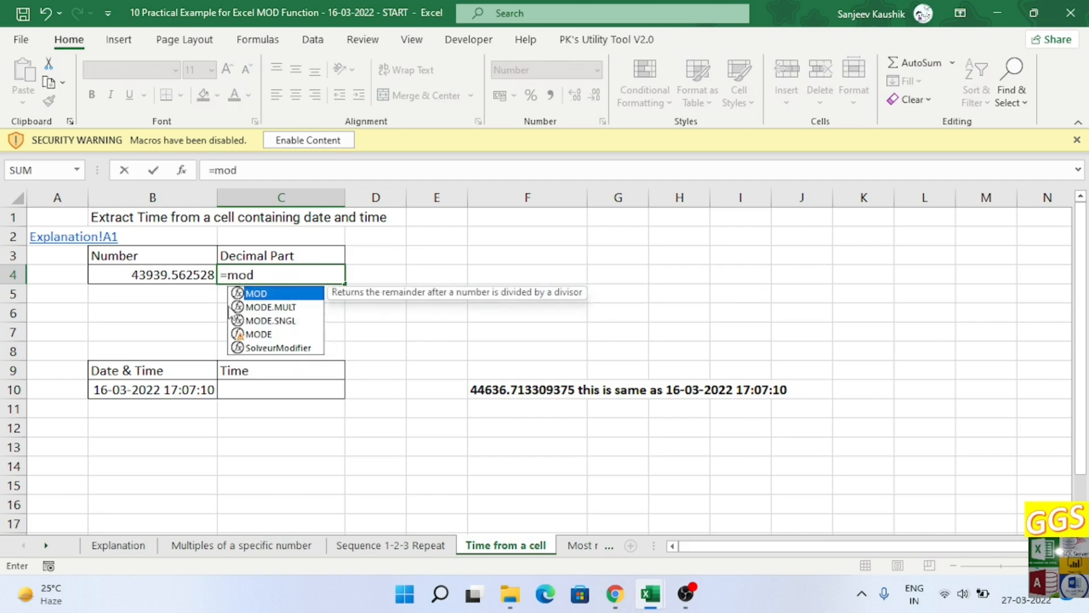
pyautogui.press('Tab')
pyautogui.click(197, 276)
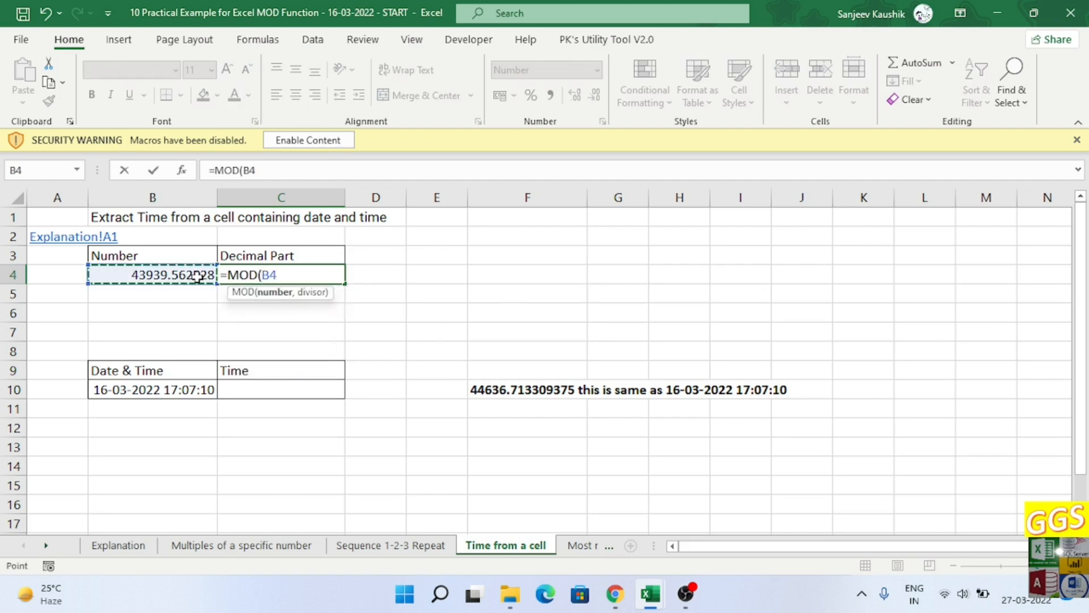
pyautogui.write(',1)')
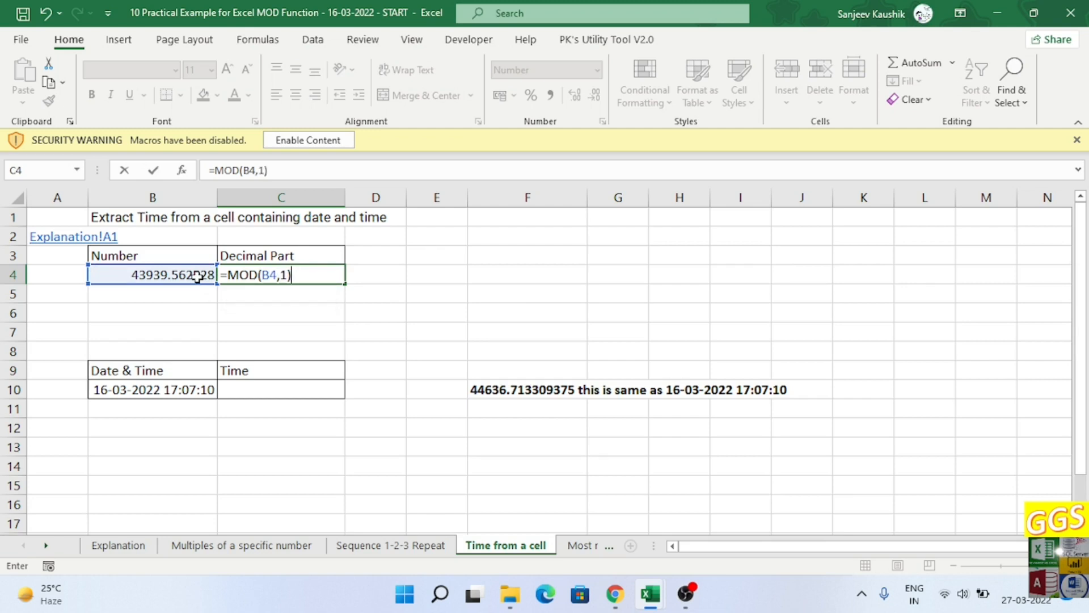
pyautogui.press('Return')
pyautogui.press('Up')
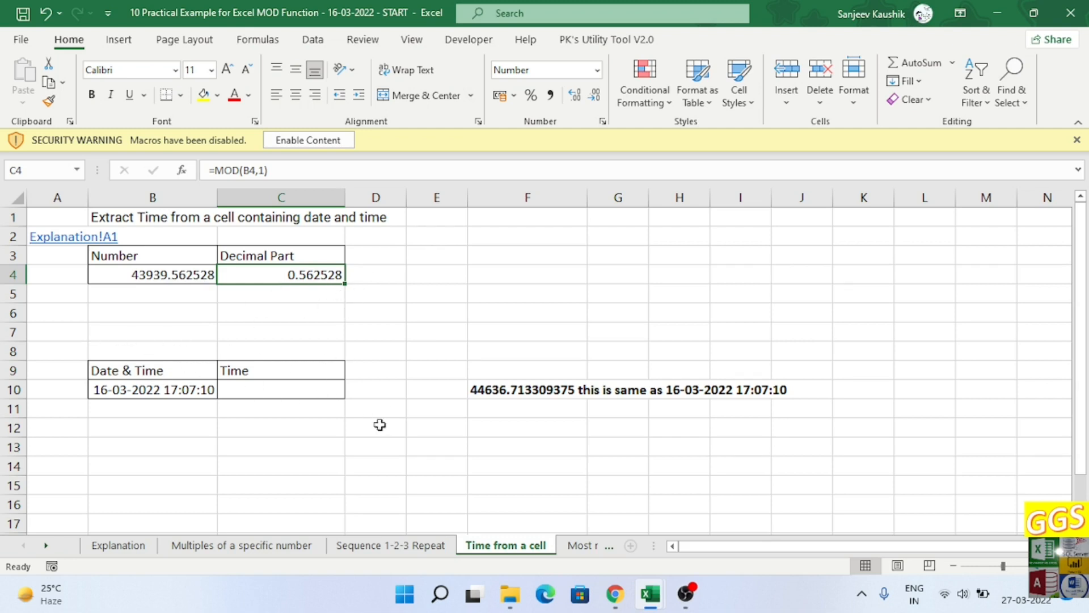
# - Open the list of the sheet's objects and show all hidden text boxes, arrows and braces
pyautogui.click(377, 313)
pyautogui.click(460, 370)
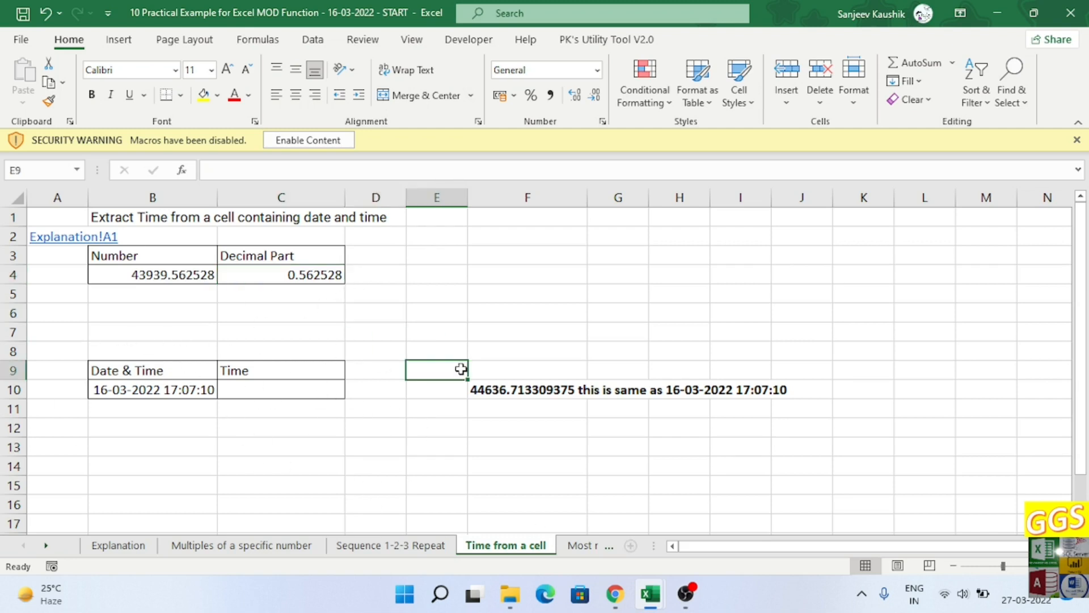
pyautogui.hotkey('alt', 'F10')
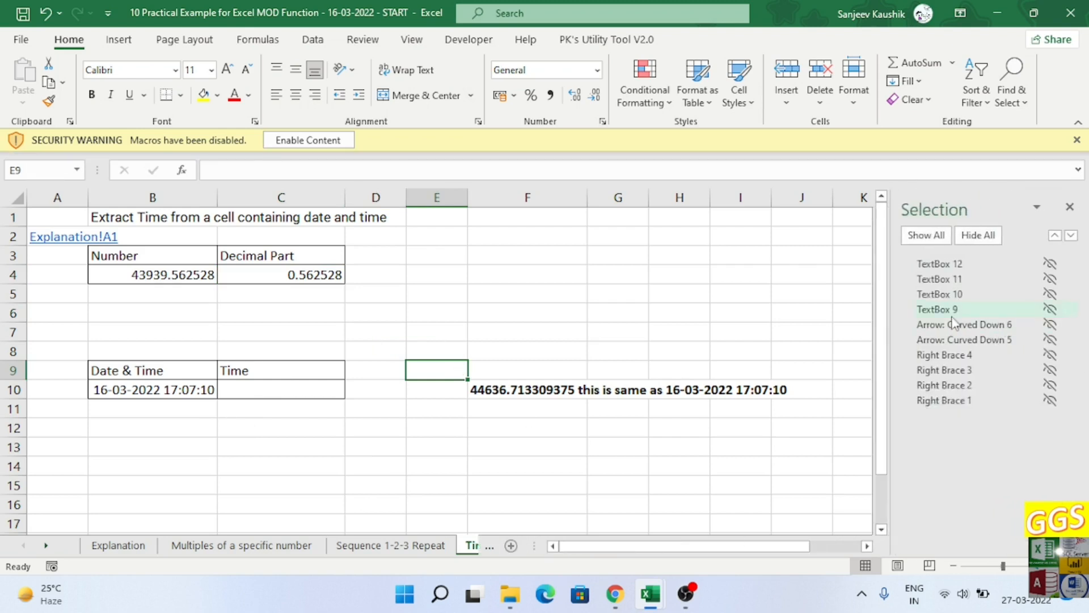
pyautogui.click(937, 240)
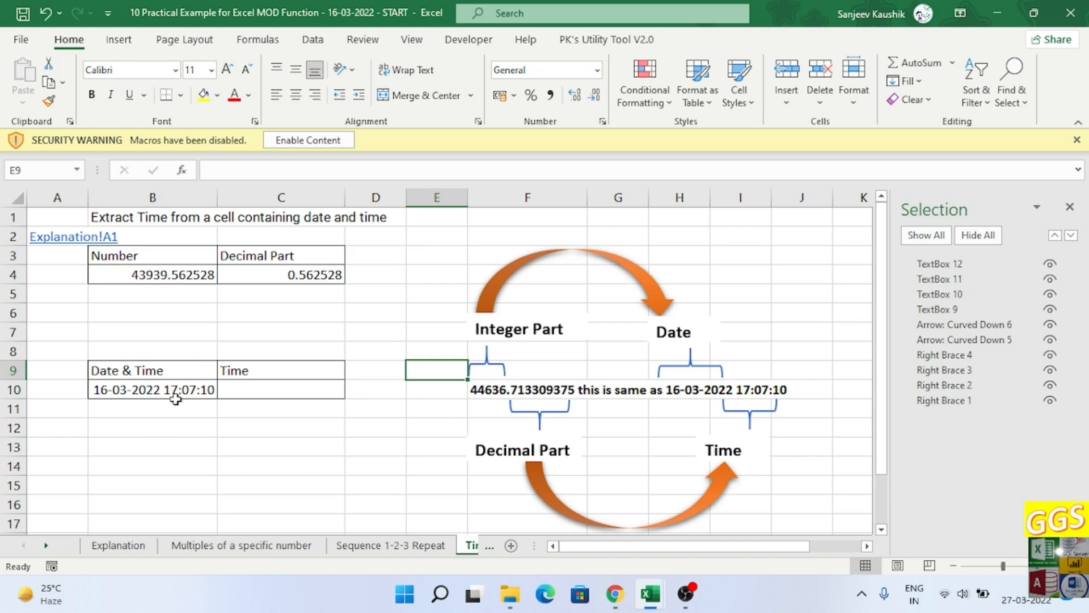
# - Change the number format of the date and time in B10 to General
pyautogui.rightClick(175, 399)
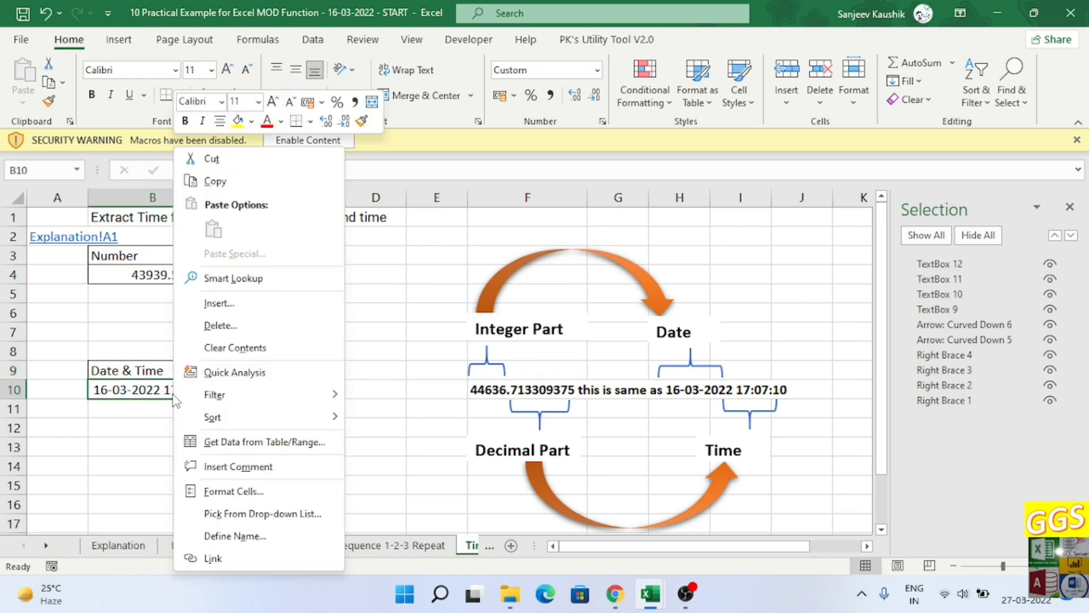
pyautogui.click(534, 71)
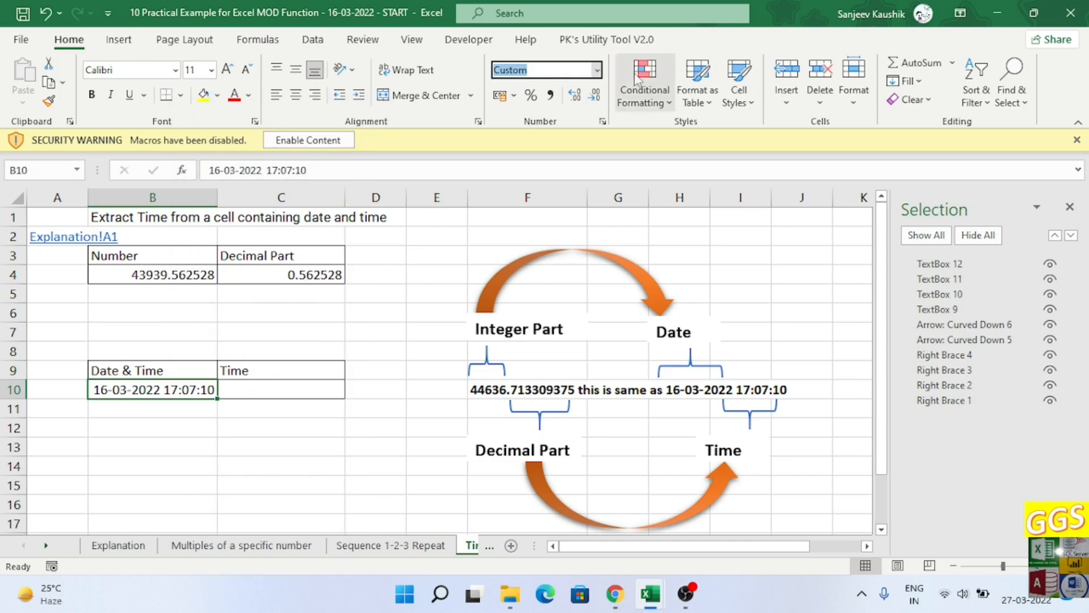
pyautogui.press('Escape')
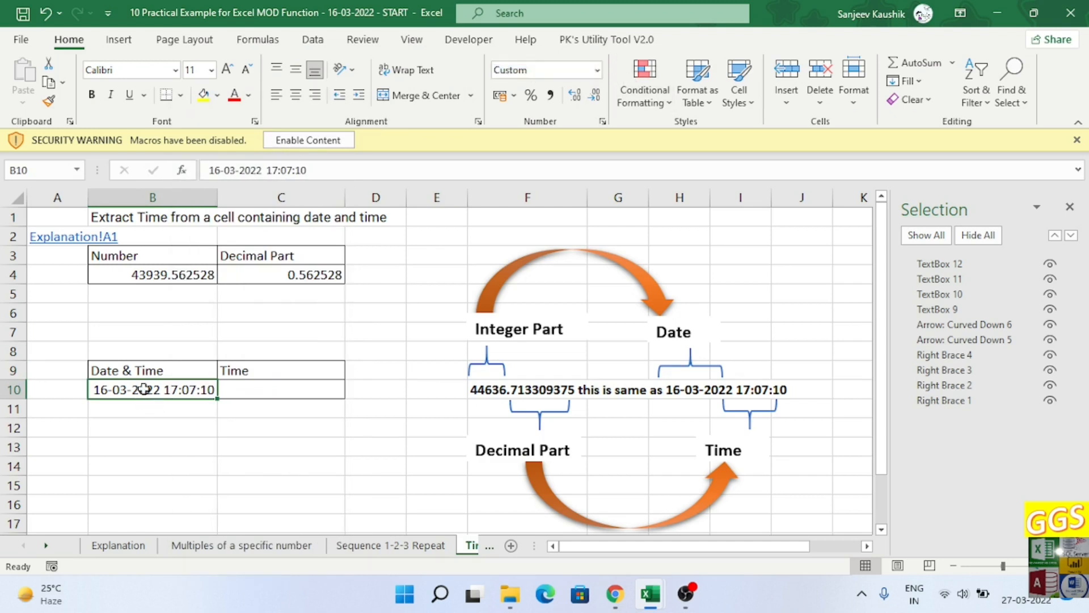
pyautogui.hotkey('ctrl', '1')
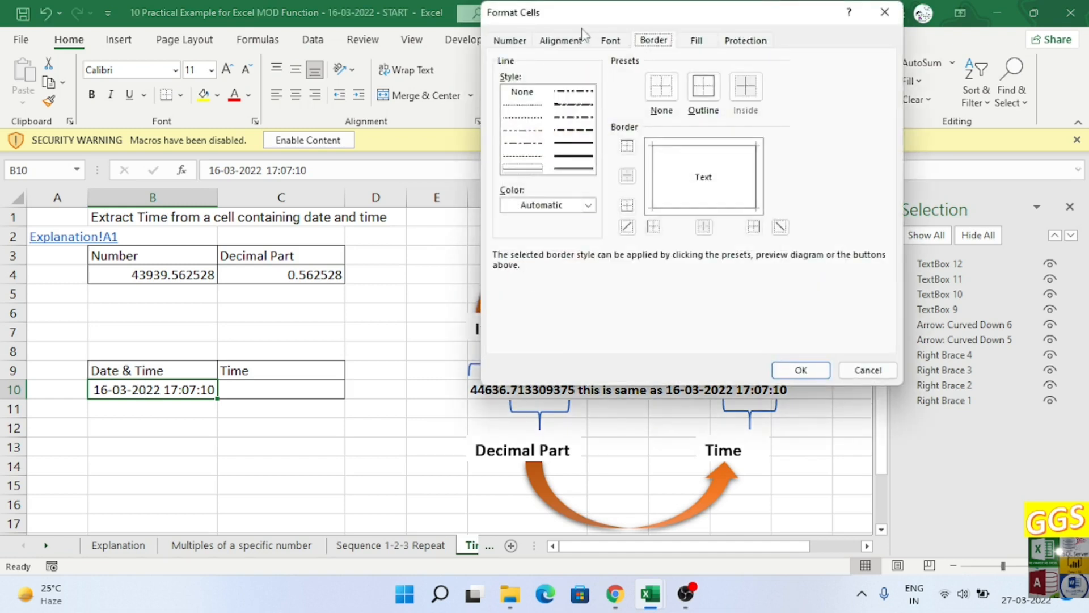
pyautogui.click(508, 45)
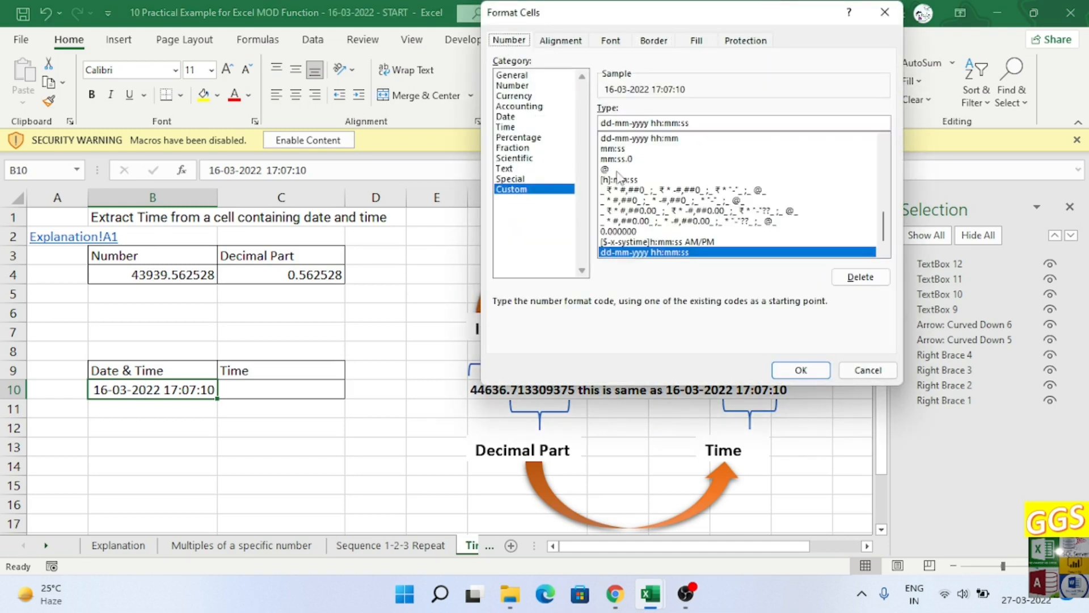
pyautogui.click(527, 77)
pyautogui.click(801, 370)
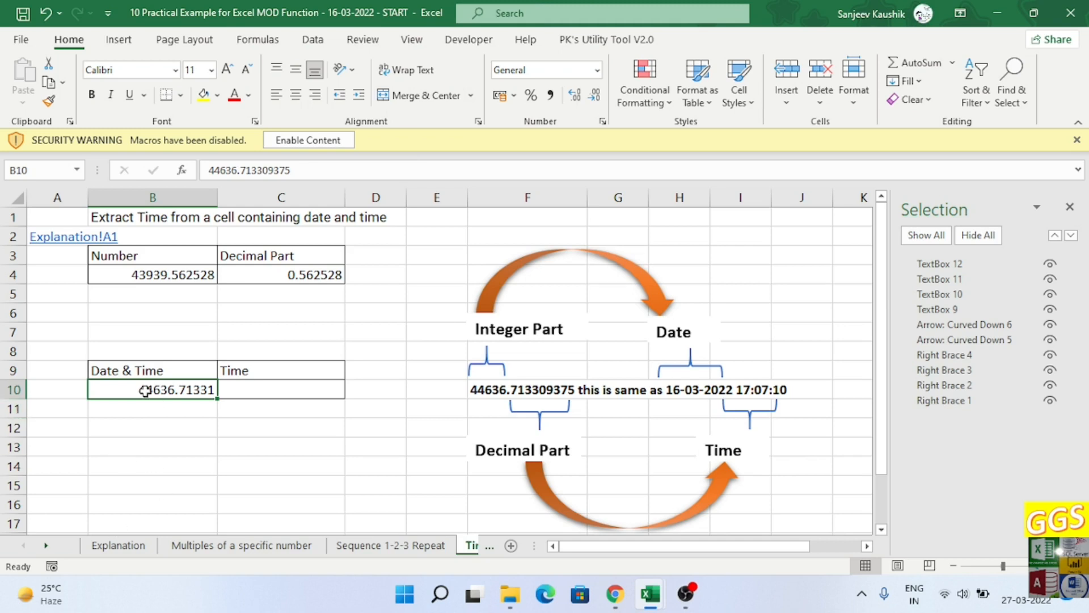
pyautogui.hotkey('ctrl', '1')
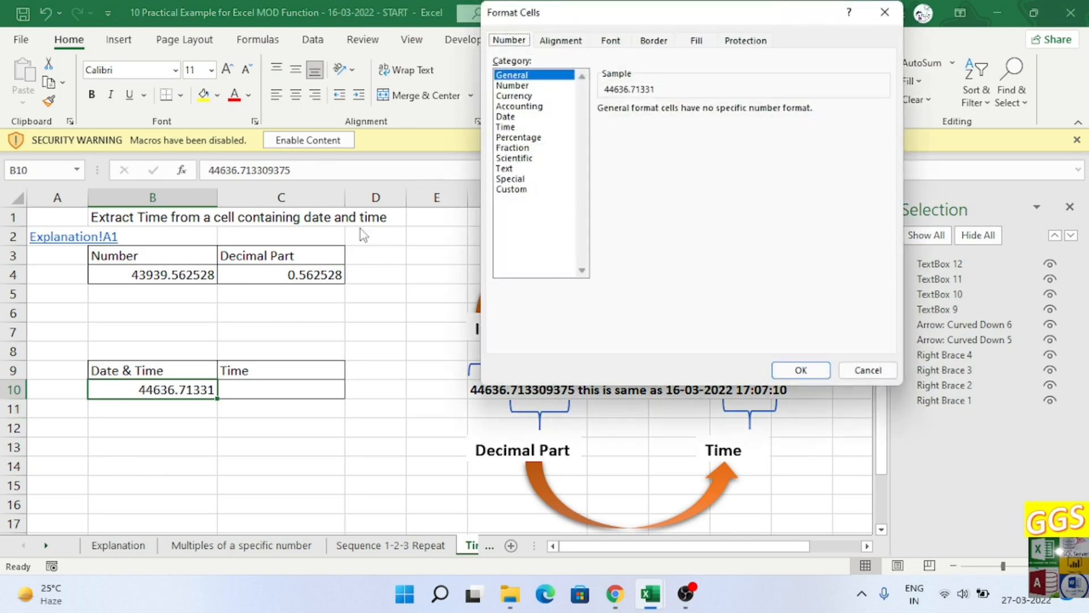
pyautogui.click(510, 189)
pyautogui.click(867, 369)
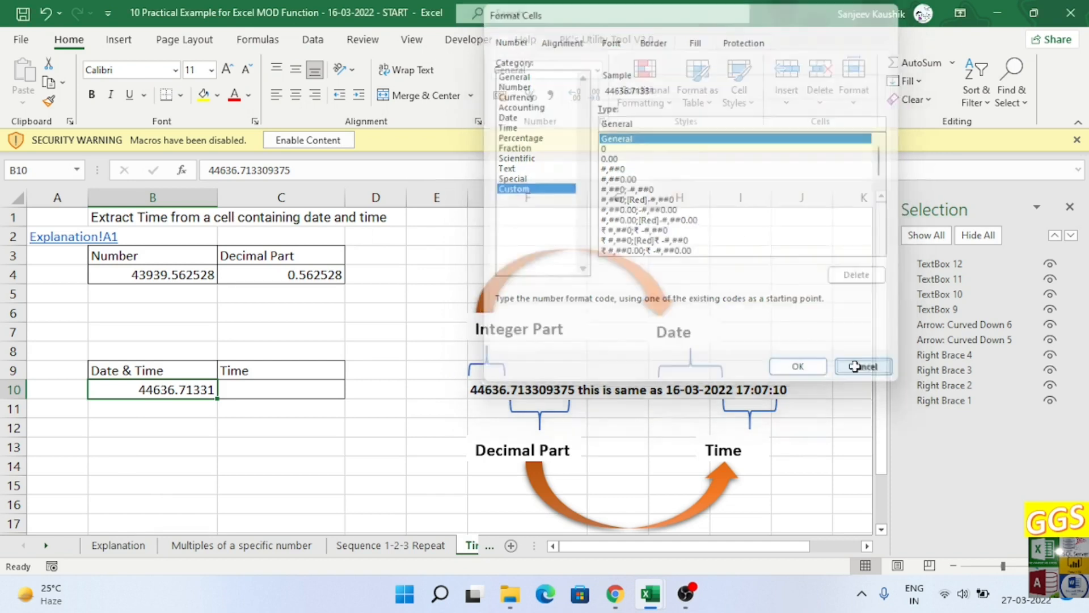
# - Undo the number format change in B10 and enter =MOD(B10,1) in C10 to extract the time
pyautogui.hotkey('ctrl', 'z')
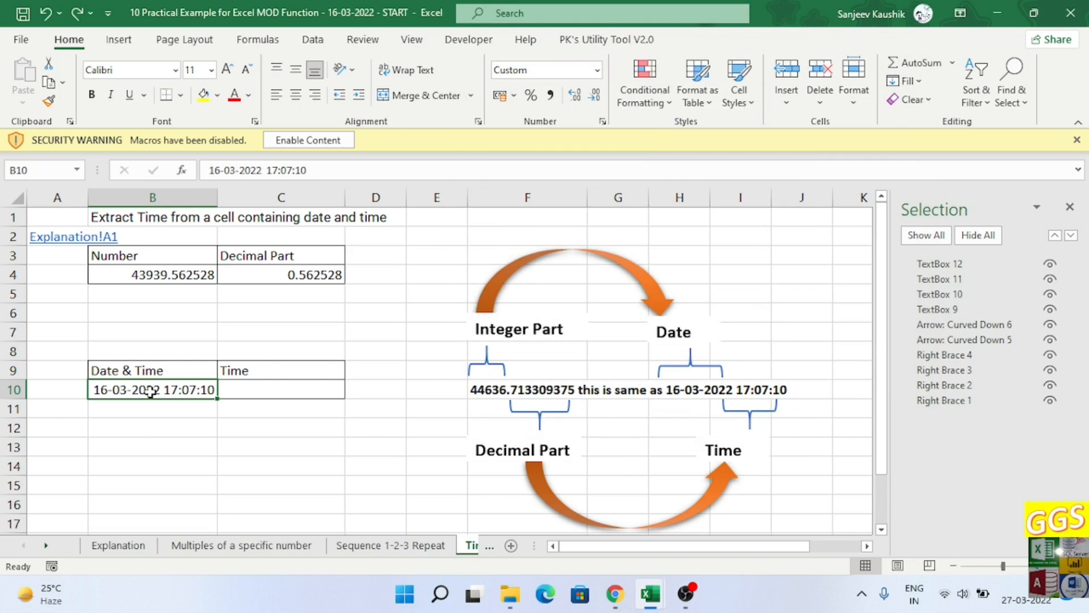
pyautogui.click(243, 390)
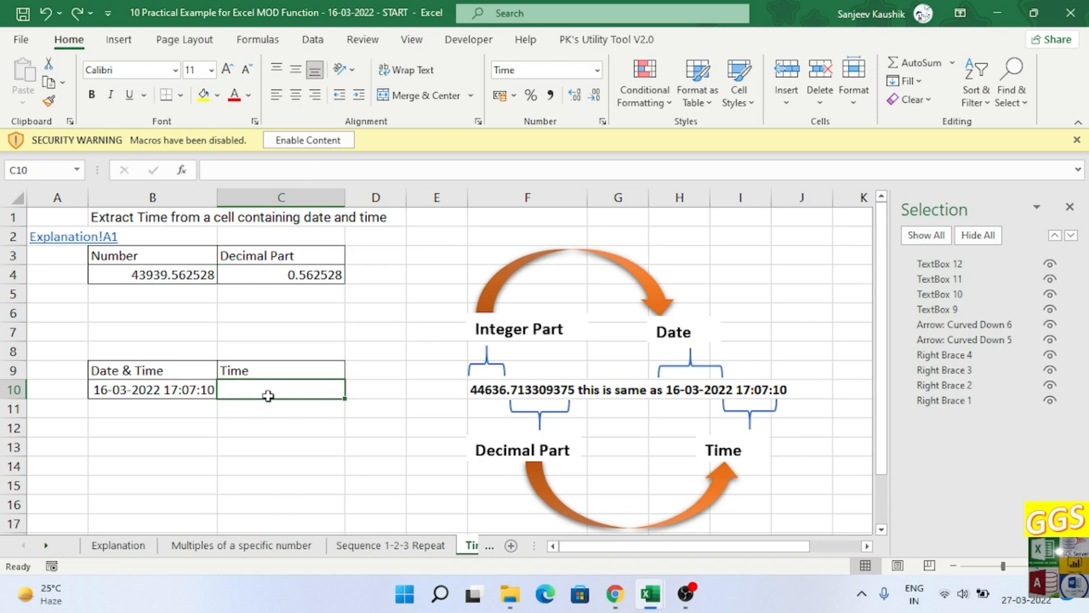
pyautogui.write('=')
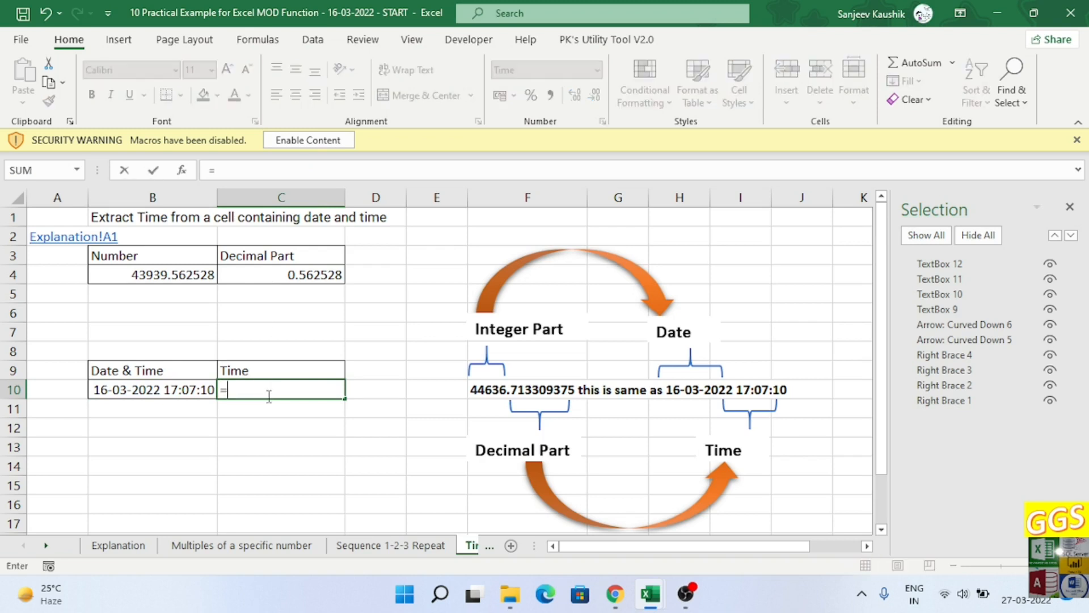
pyautogui.write('mod')
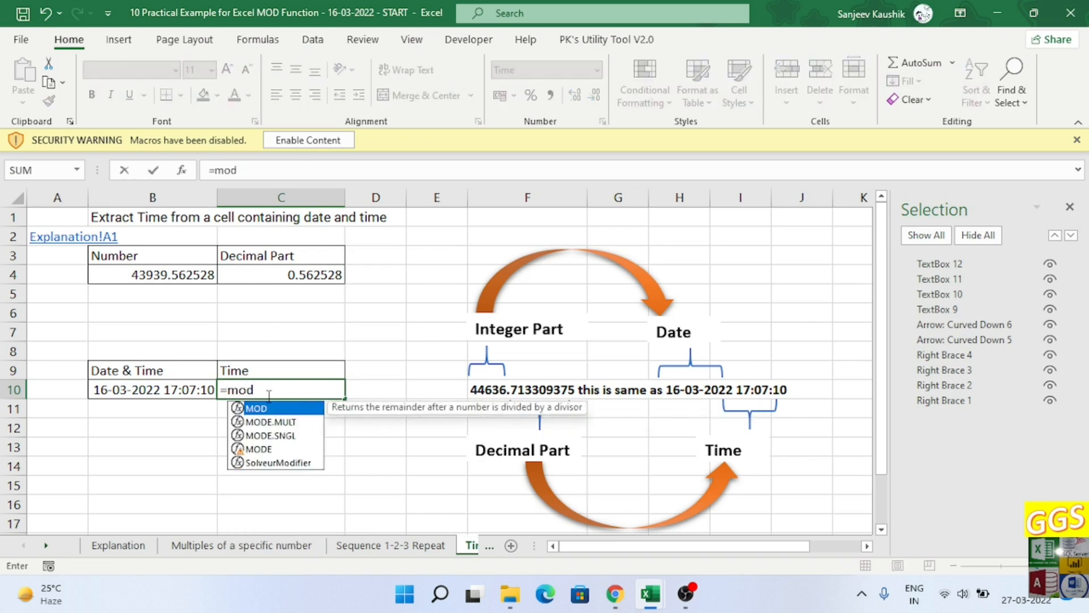
pyautogui.press('Tab')
pyautogui.write(',1)')
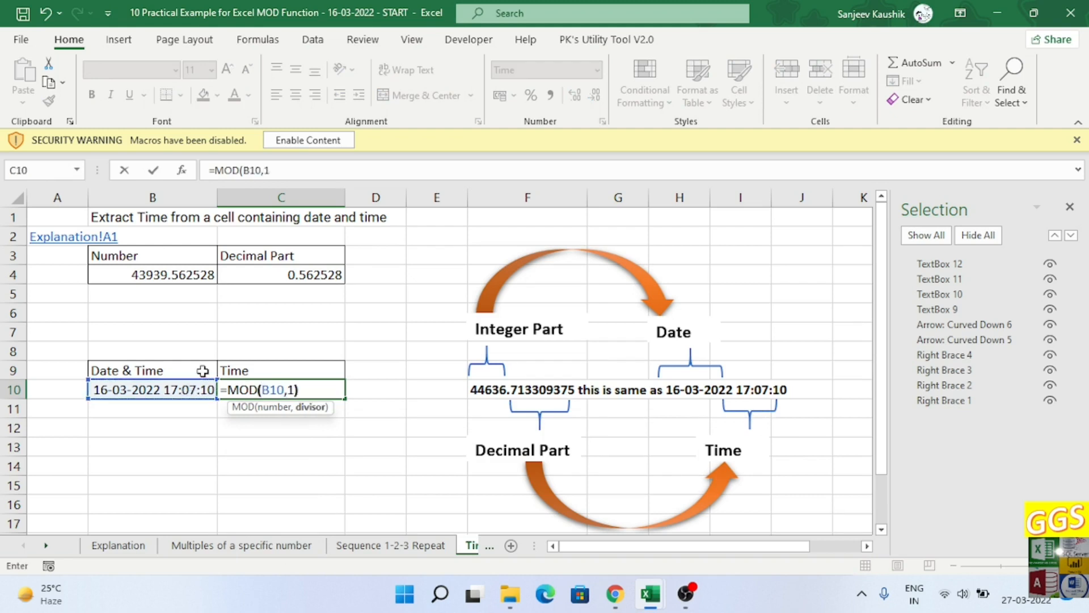
pyautogui.press('Return')
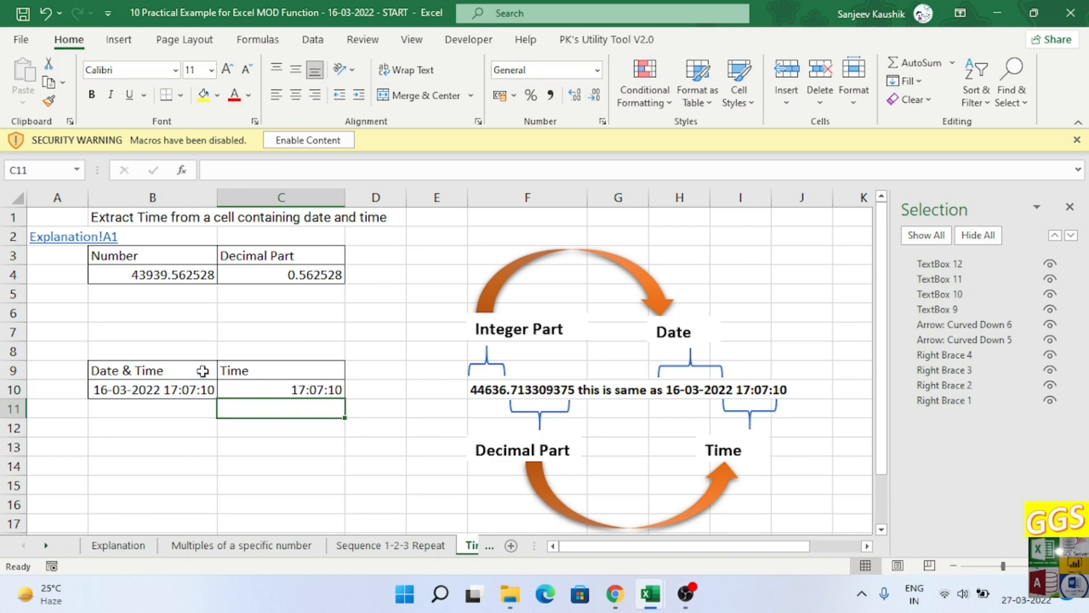
# - Switch the extracted time in C10 to the General number format to inspect its decimal value, and undo the change
pyautogui.press('Up')
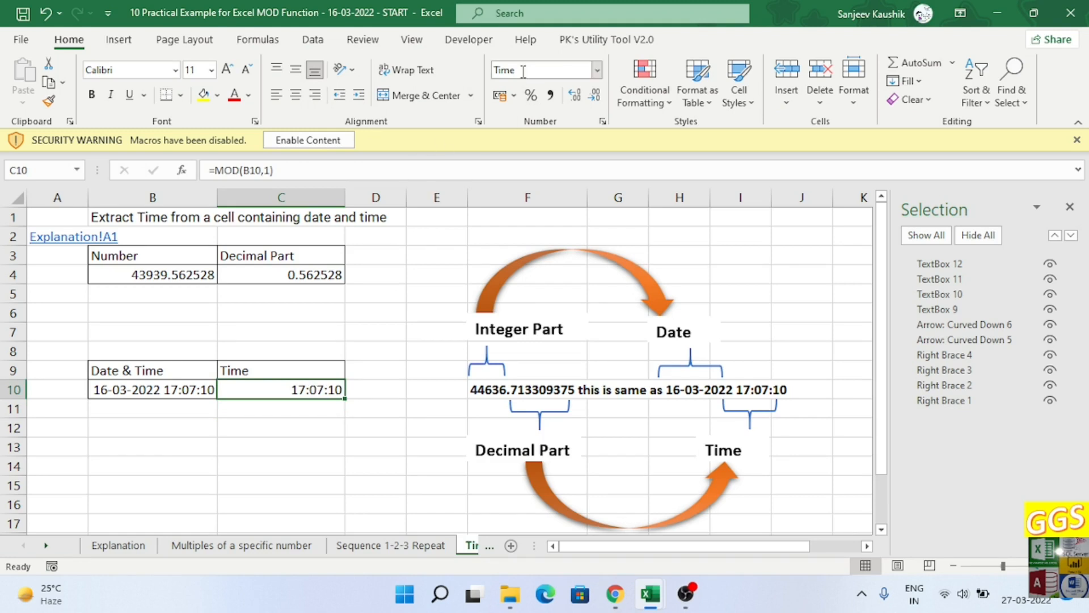
pyautogui.click(597, 71)
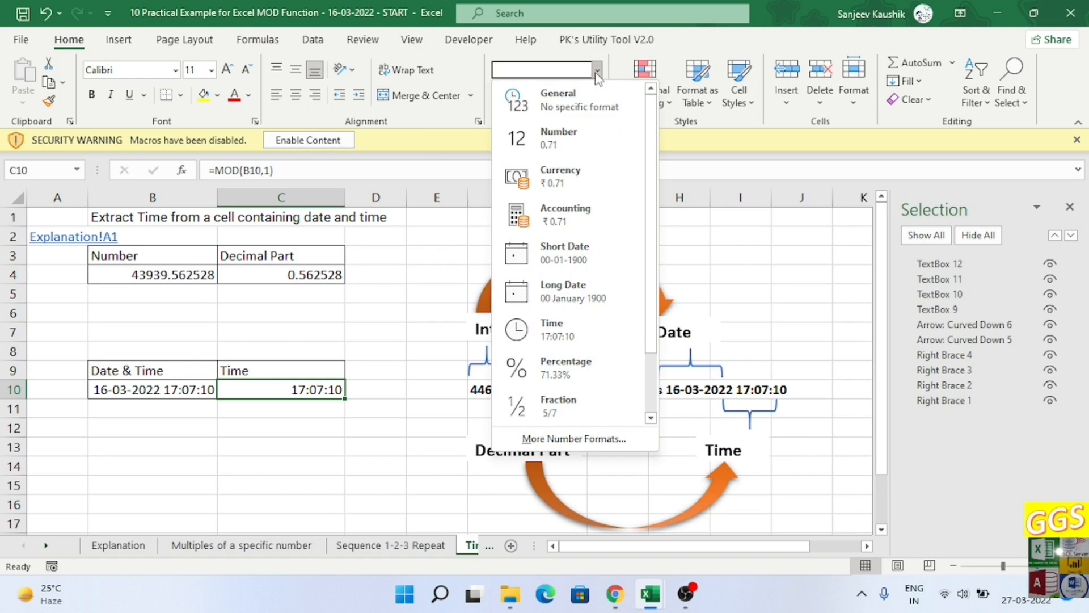
pyautogui.click(567, 105)
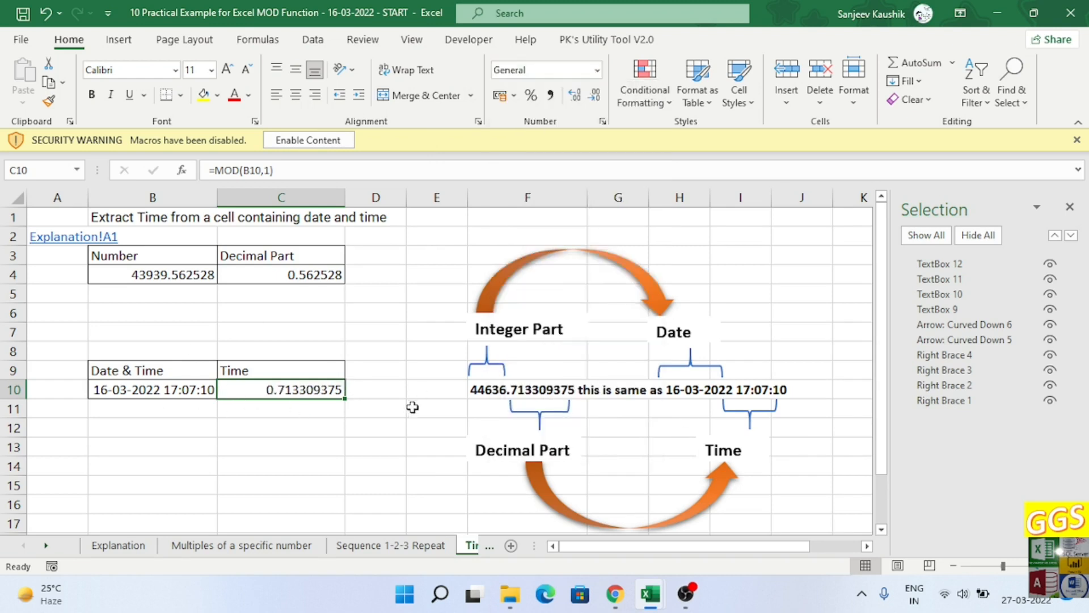
pyautogui.hotkey('ctrl', 'z')
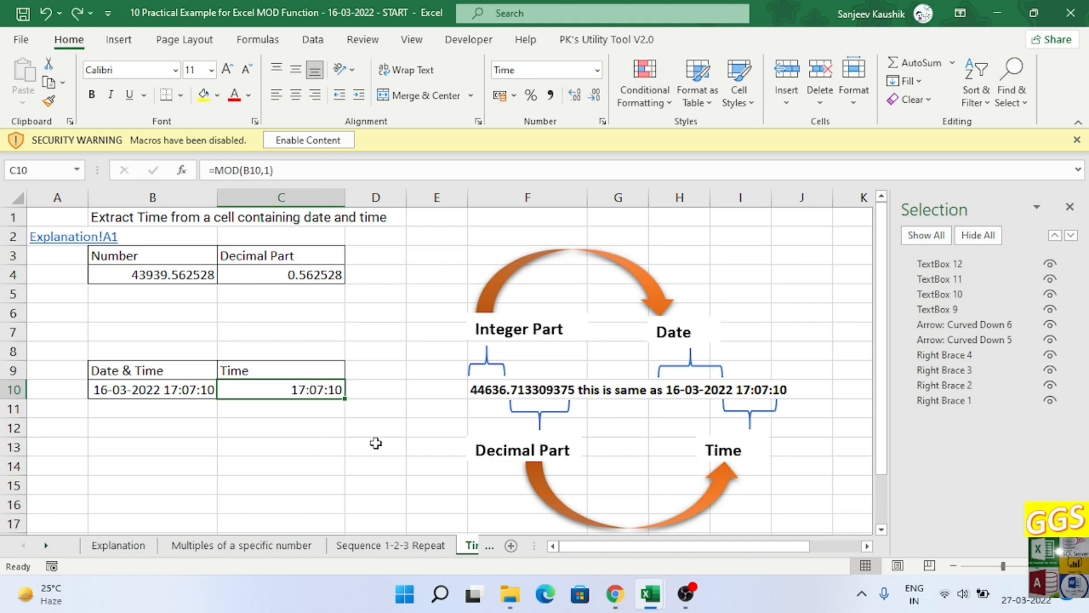
# - Open the Most recent Weekday sheet through its link on the Explanation sheet and enter =TODAY() in G3
pyautogui.press('Tab')
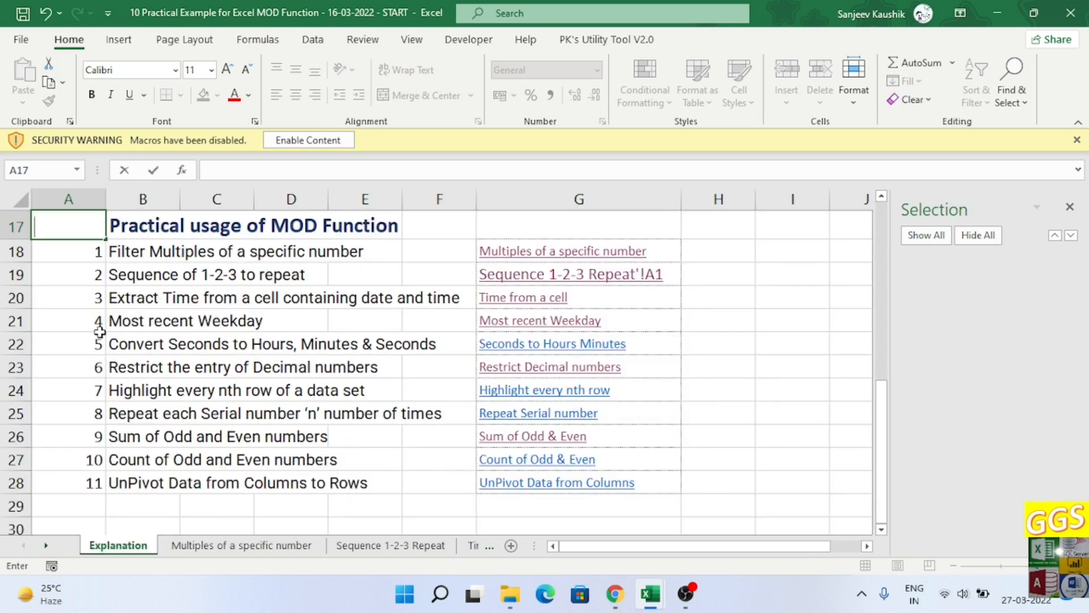
pyautogui.click(507, 321)
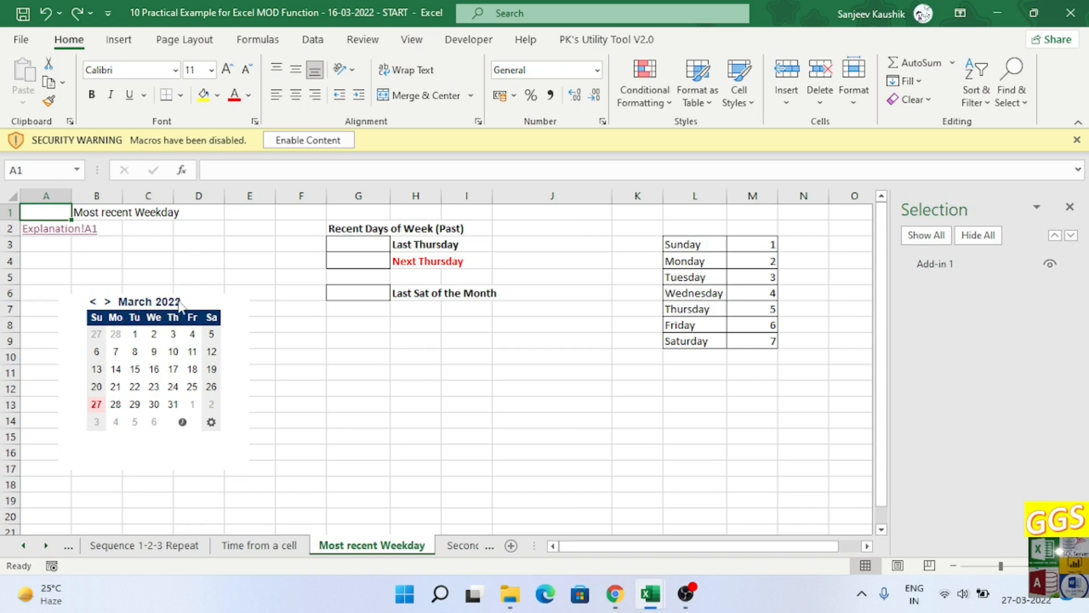
pyautogui.click(353, 242)
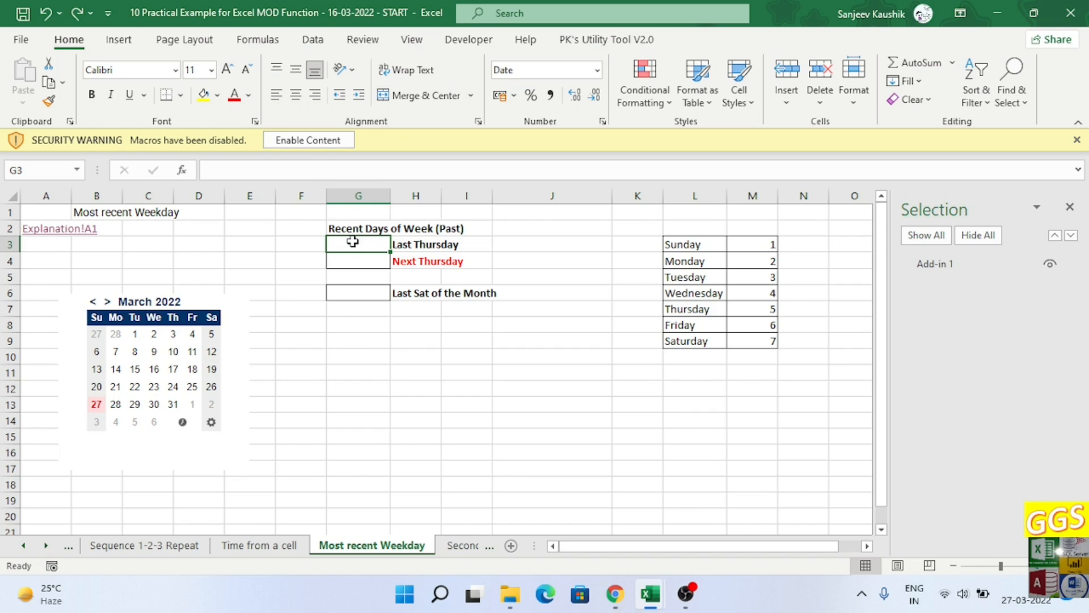
pyautogui.write('=tod')
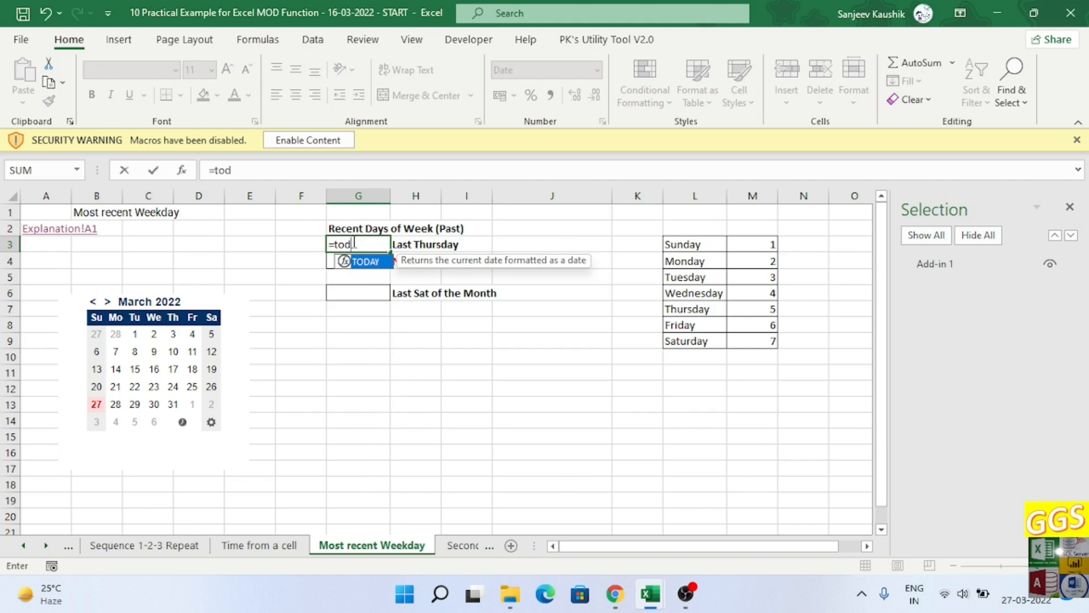
pyautogui.press('Tab')
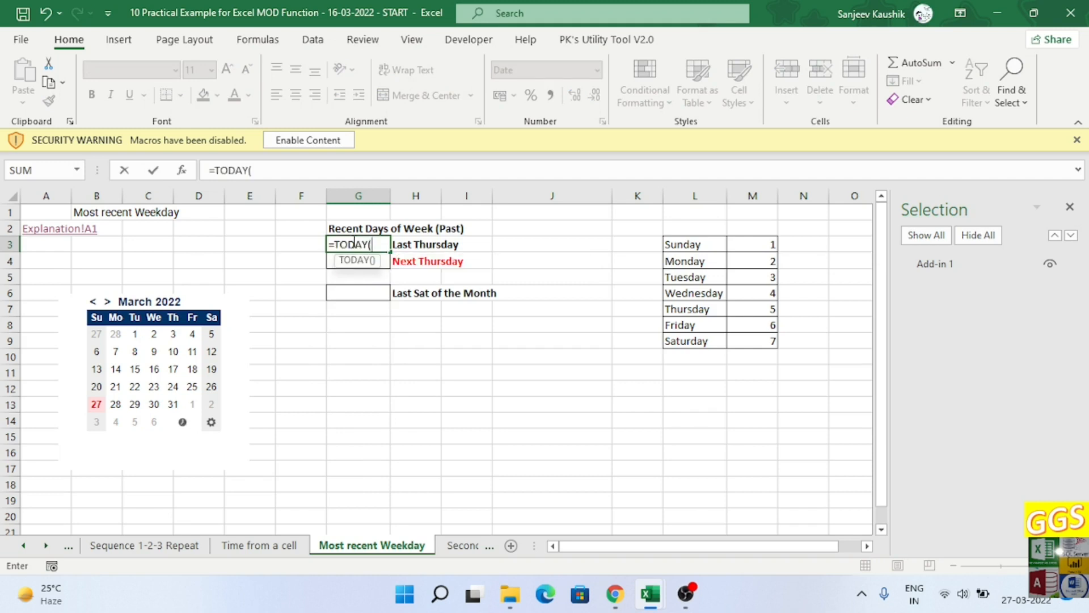
pyautogui.write(')')
pyautogui.press('Return')
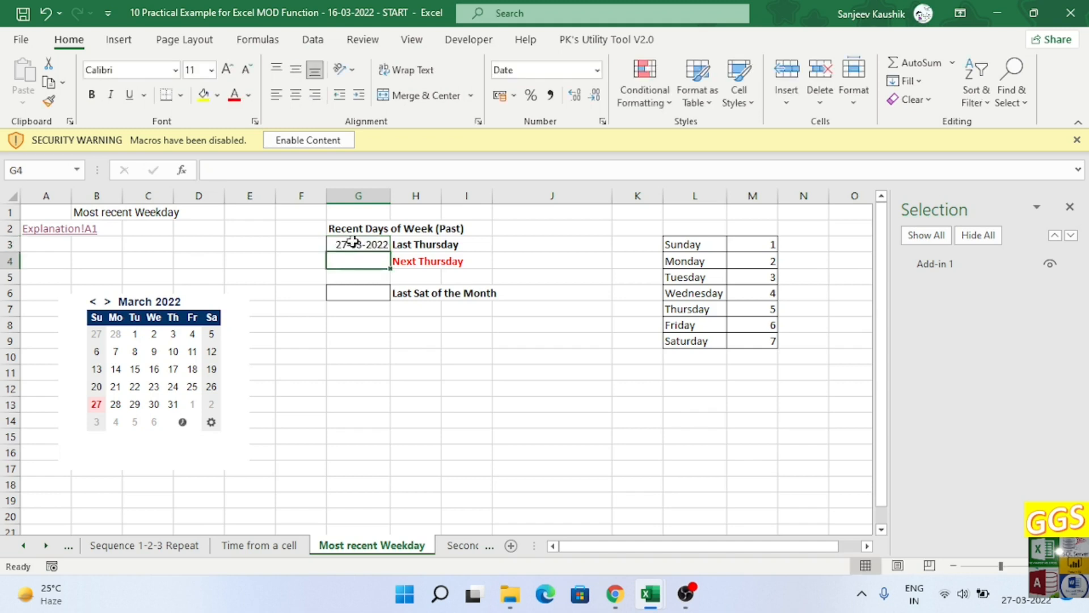
# - Extend the formula in G3 to =TODAY()-MOD(TODAY()-5,7) to calculate last Thursday's date
pyautogui.click(353, 242)
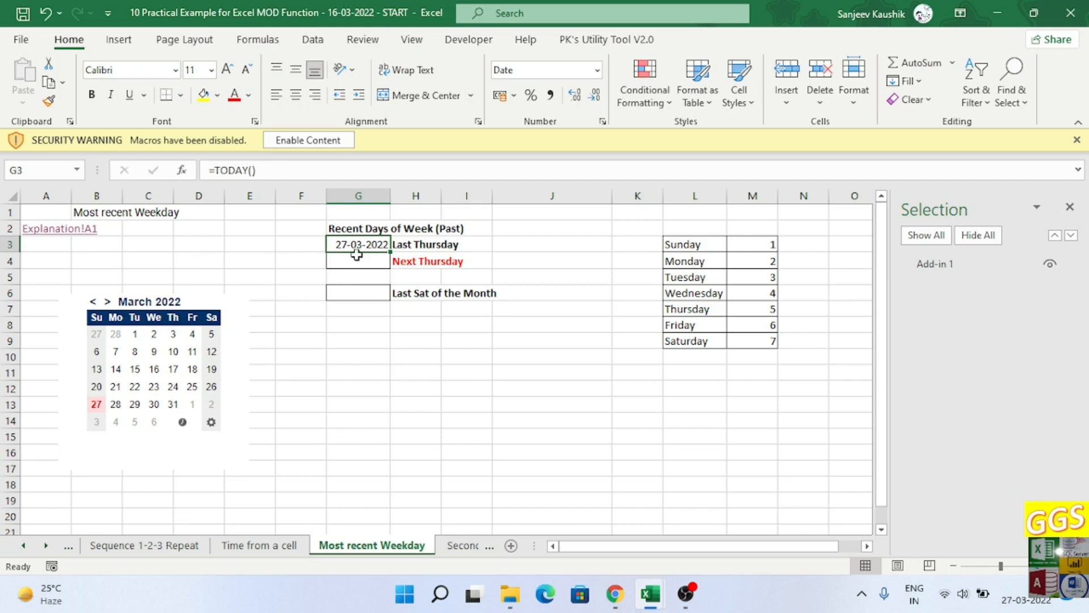
pyautogui.click(264, 173)
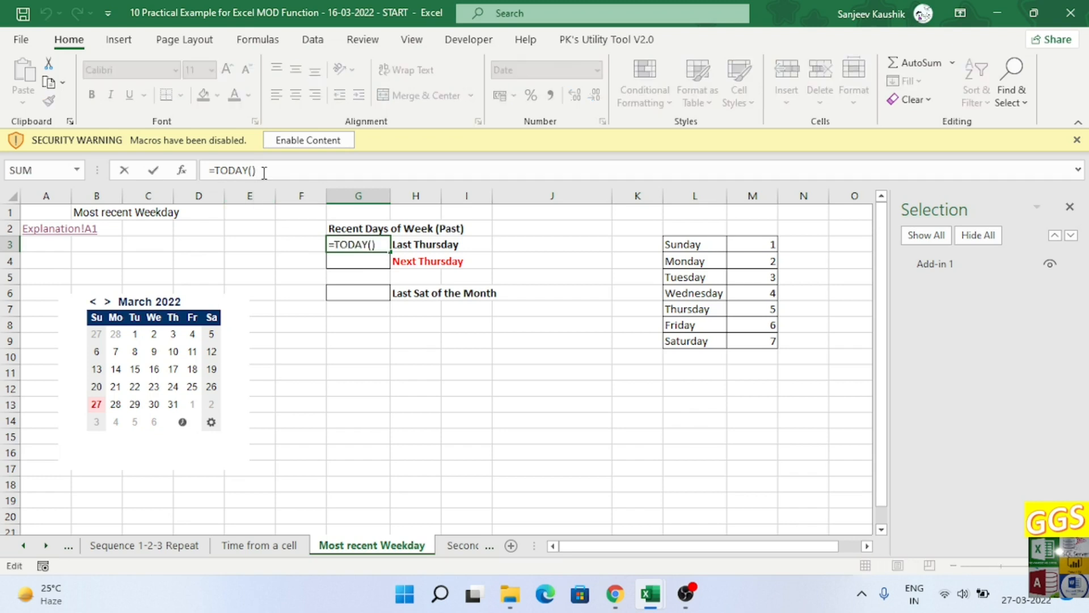
pyautogui.write('-mo')
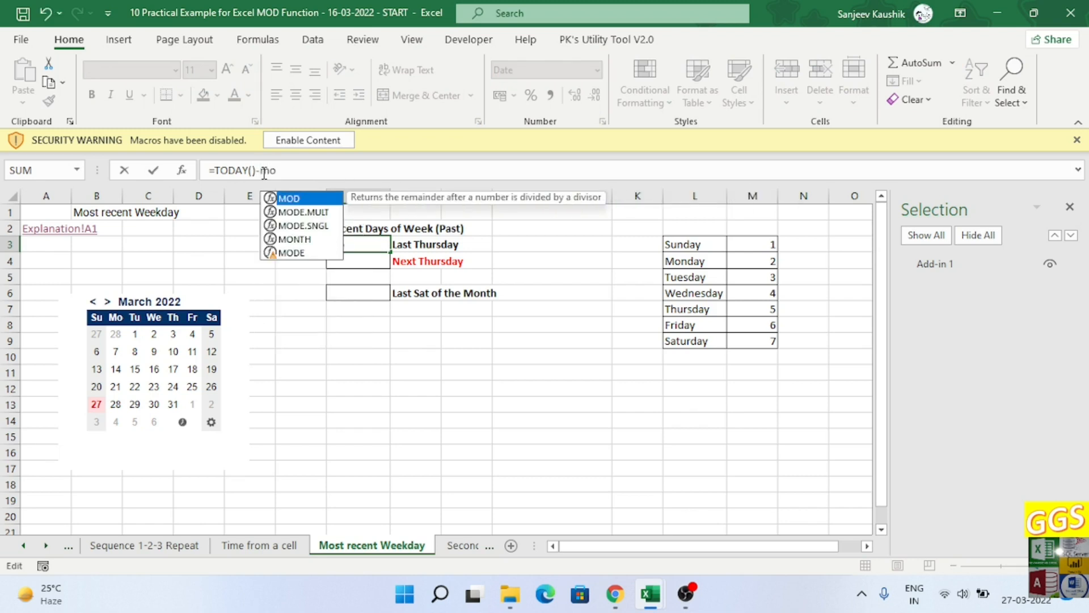
pyautogui.write('d')
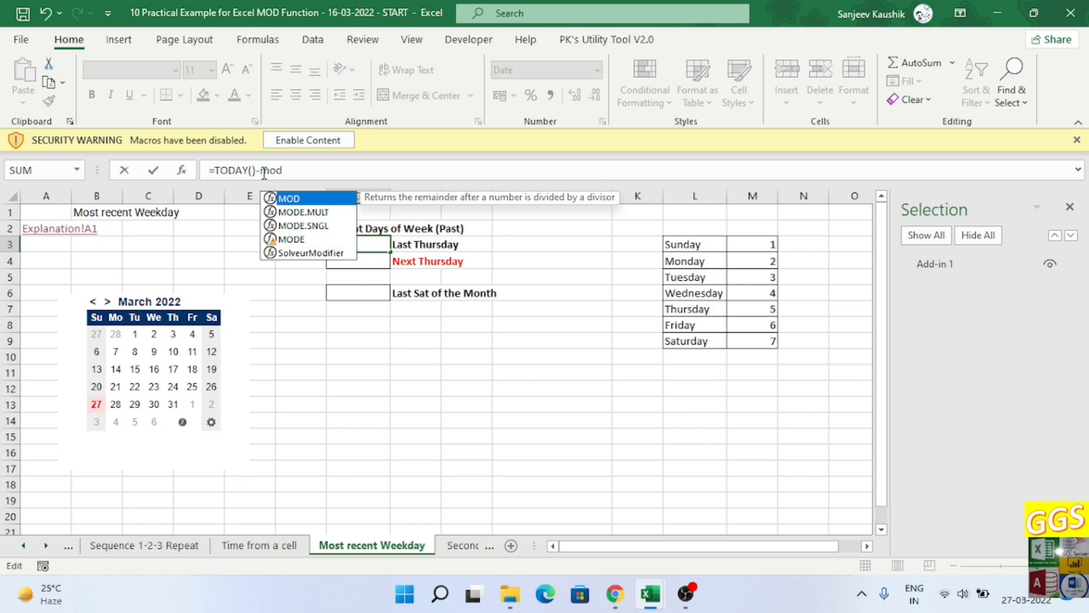
pyautogui.press('Tab')
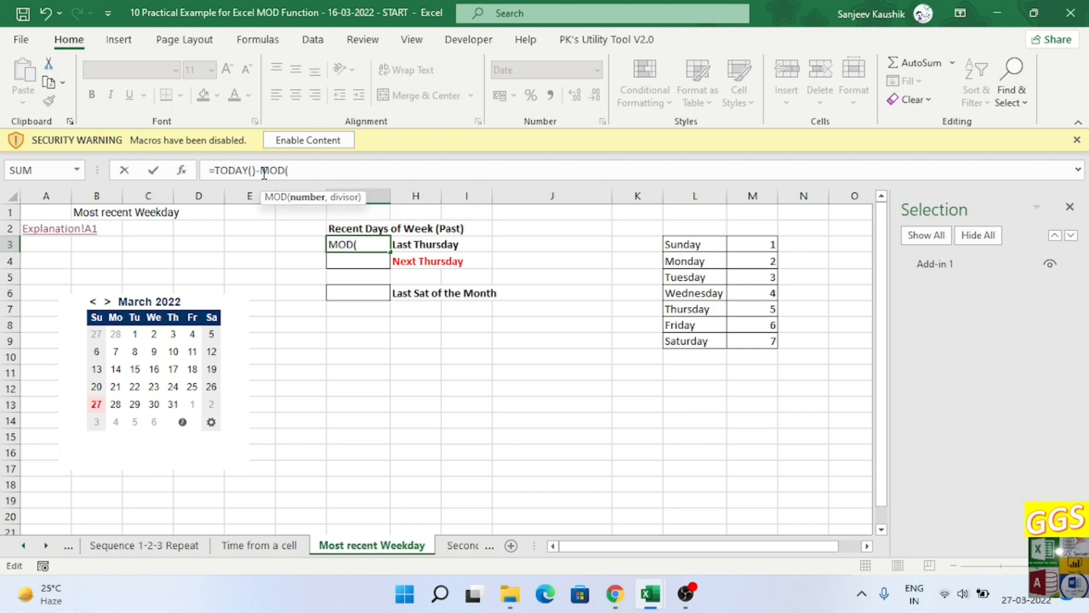
pyautogui.write('tod')
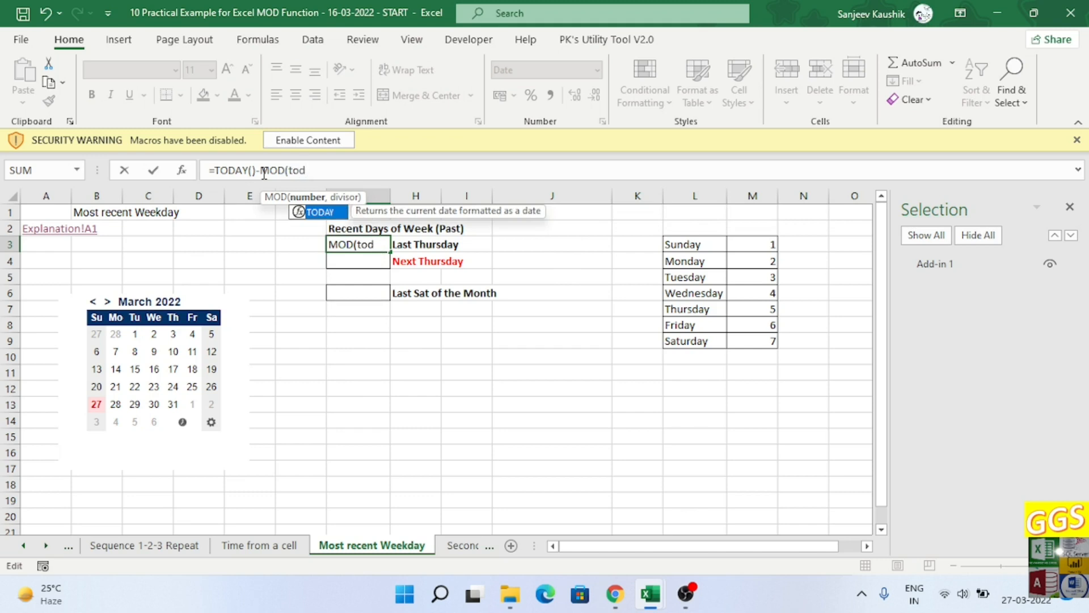
pyautogui.press('Tab')
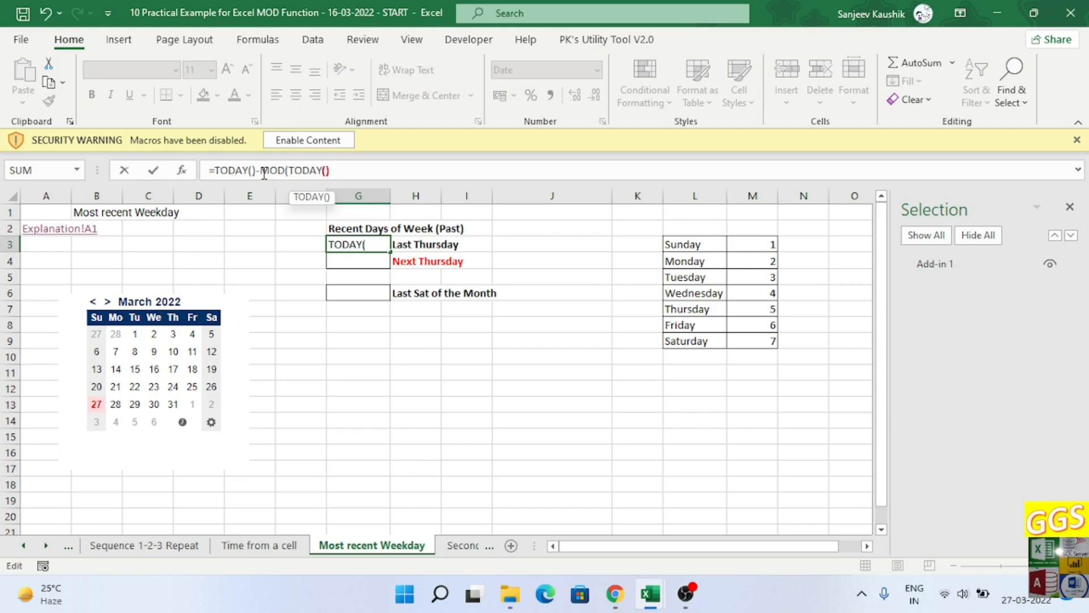
pyautogui.write(')')
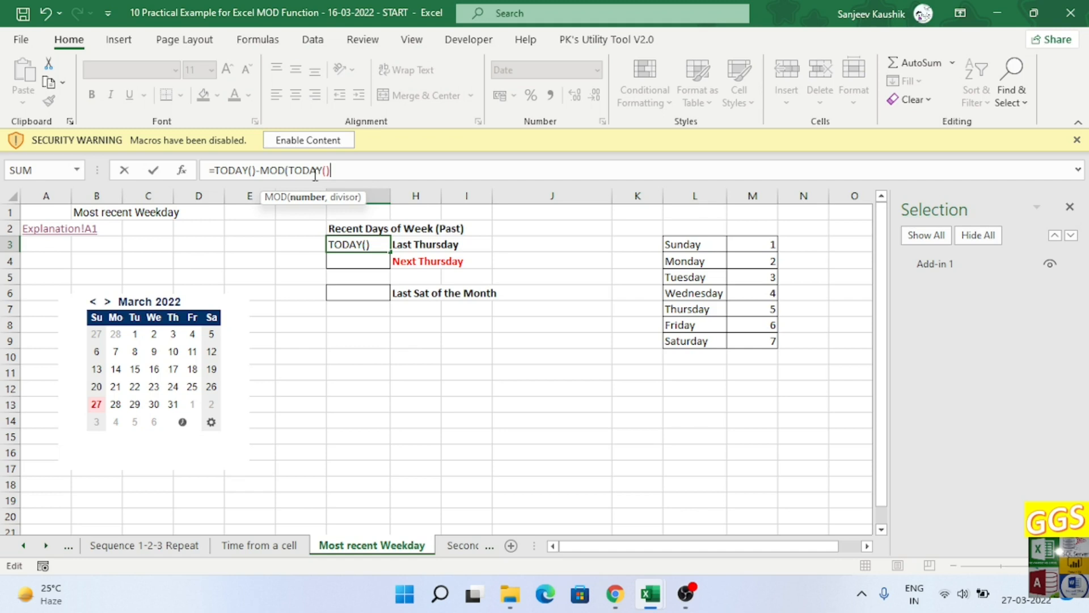
pyautogui.write('5')
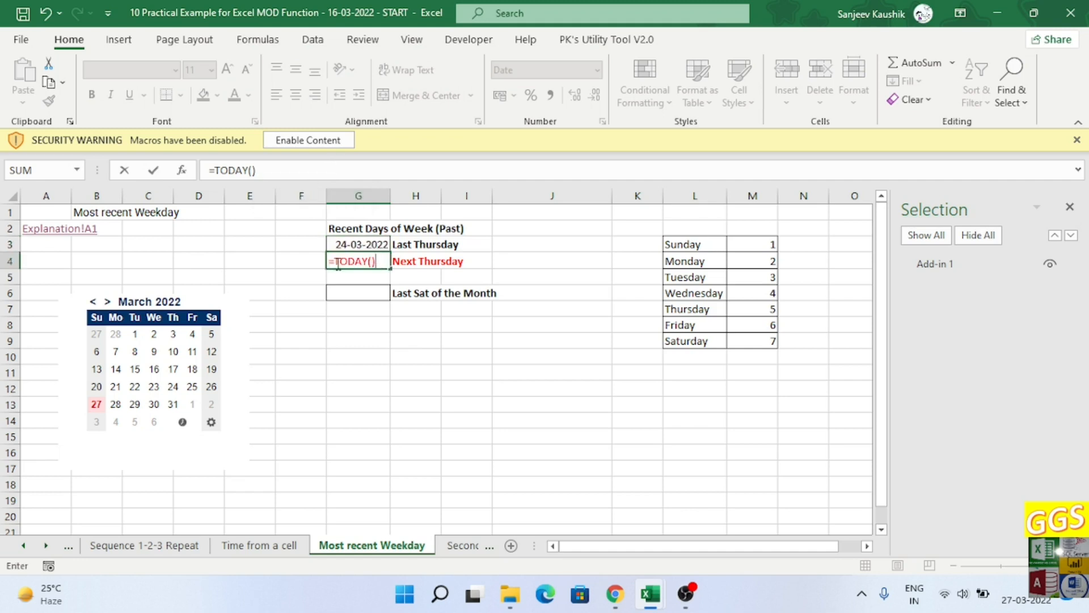
# - Enter =TODAY()+7-MOD(TODAY()-5,7) in G4 to calculate next Thursday's date
pyautogui.write('7-mod')
pyautogui.press('Tab')
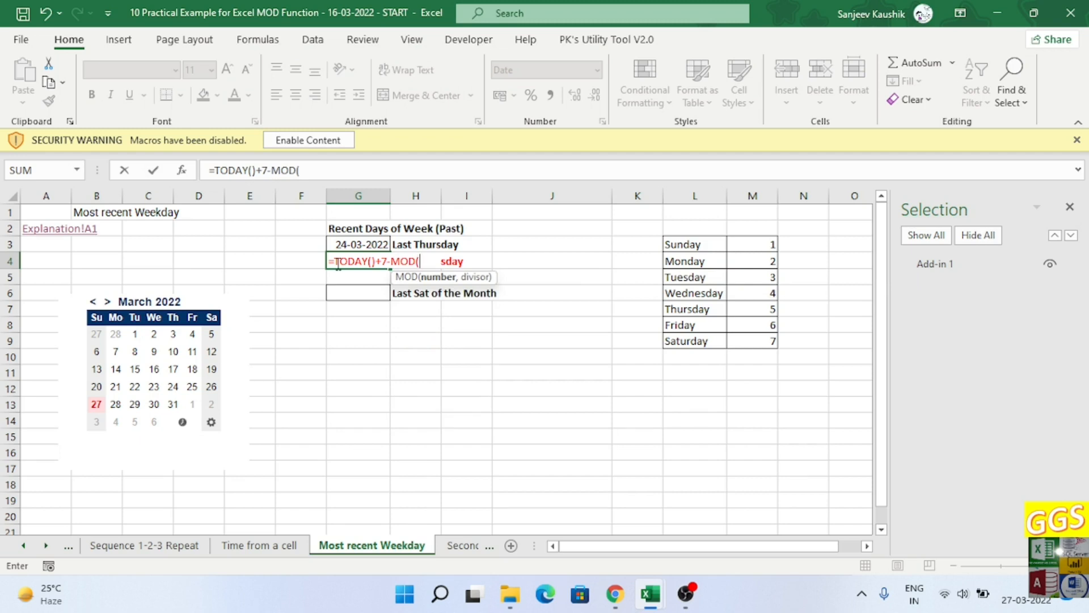
pyautogui.write('to')
pyautogui.press('Tab')
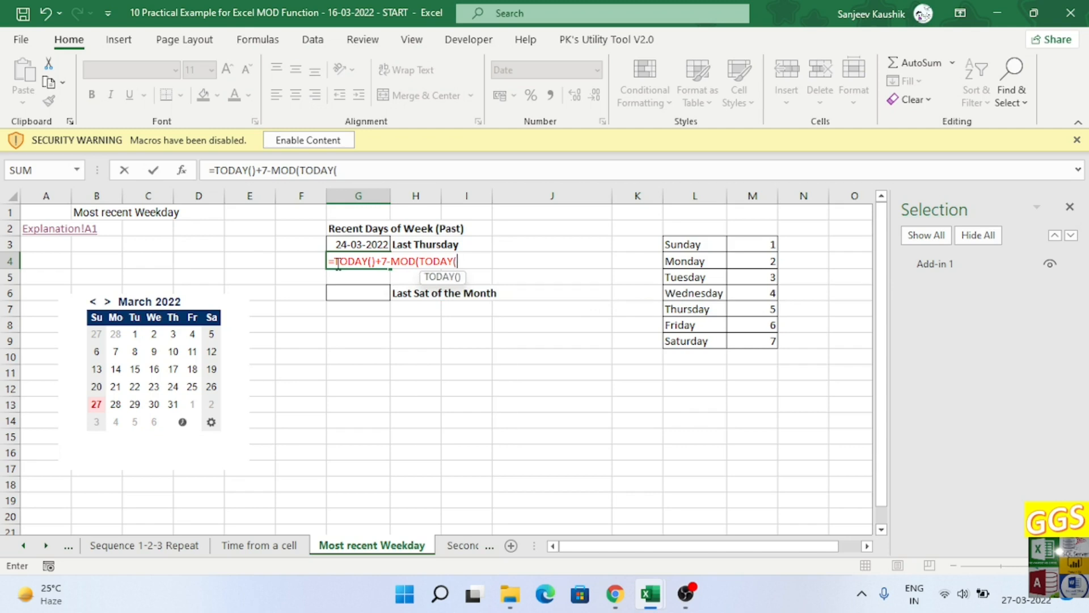
pyautogui.write(')-5')
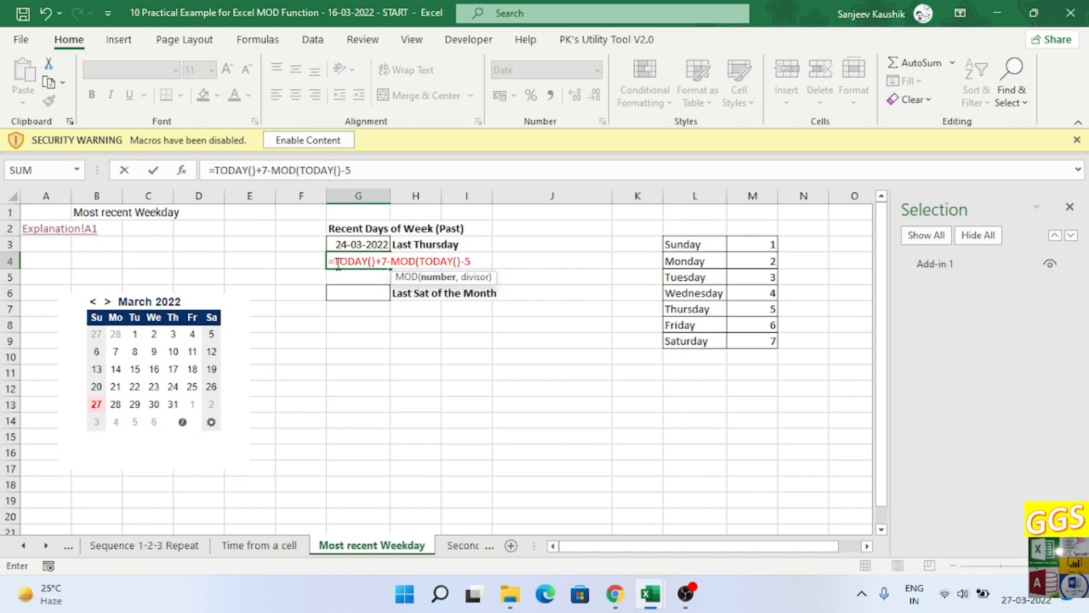
pyautogui.write(',7)')
pyautogui.hotkey('ctrl', 'Return')
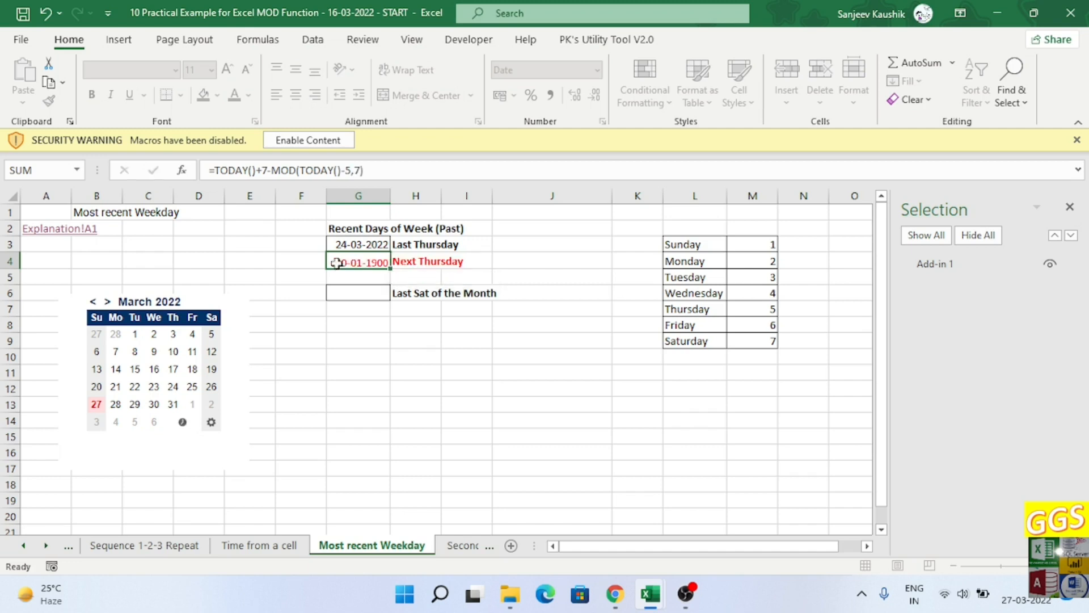
pyautogui.click(338, 263)
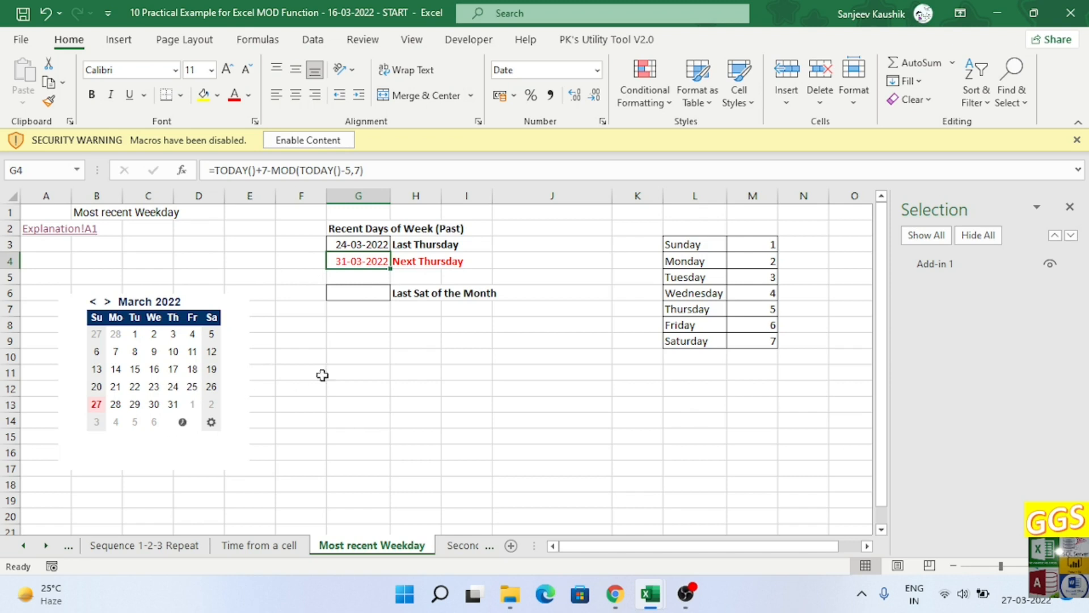
# - Begin the last Saturday formula in G6 with =EOMONTH(TODAY(),0) to get the current month's end date
pyautogui.click(361, 296)
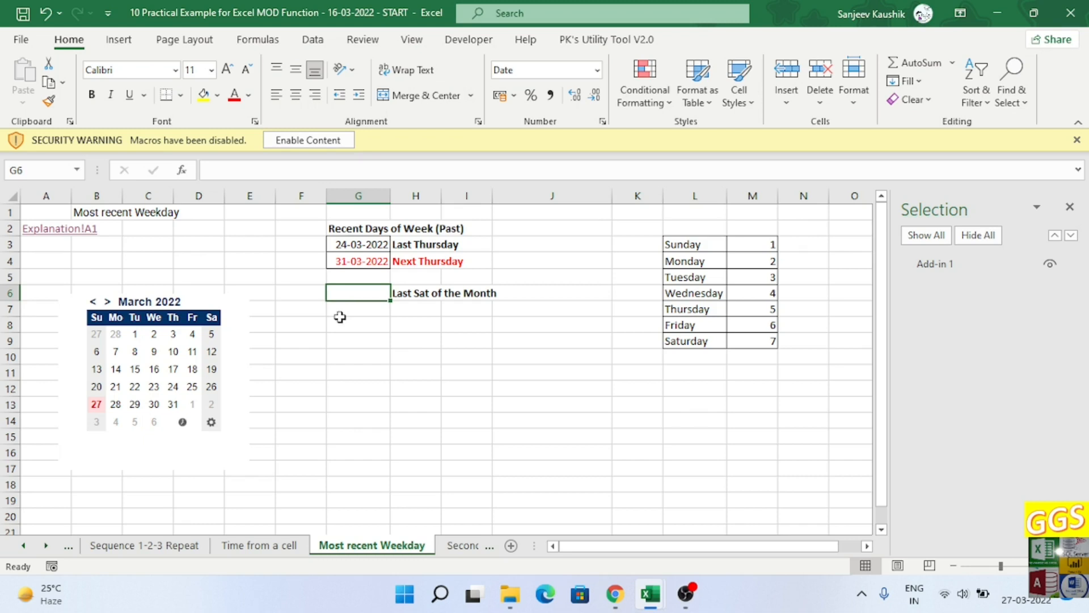
pyautogui.write('=')
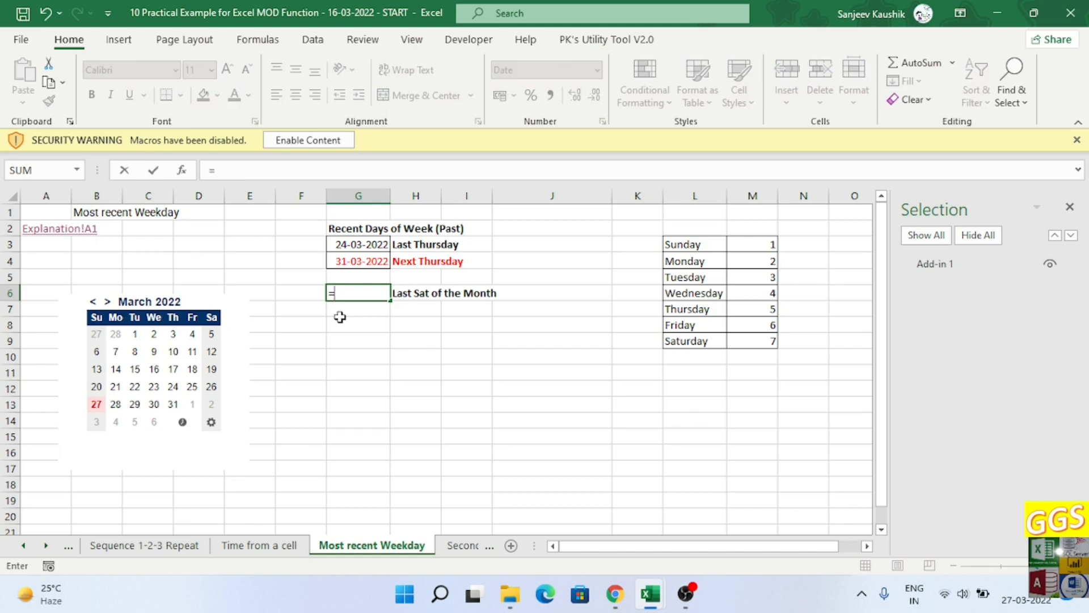
pyautogui.write('eo')
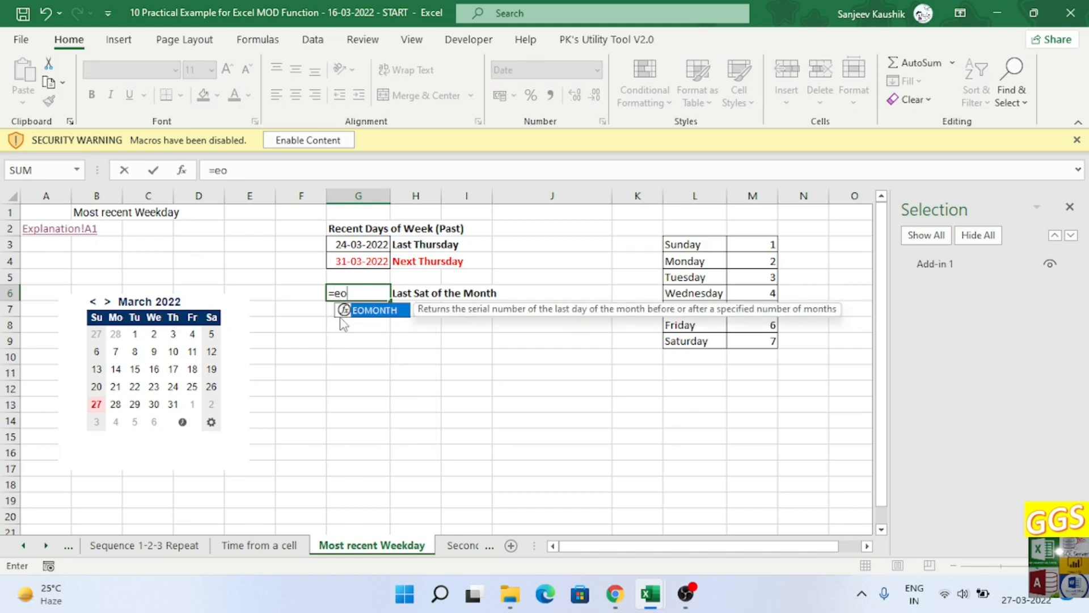
pyautogui.press('Tab')
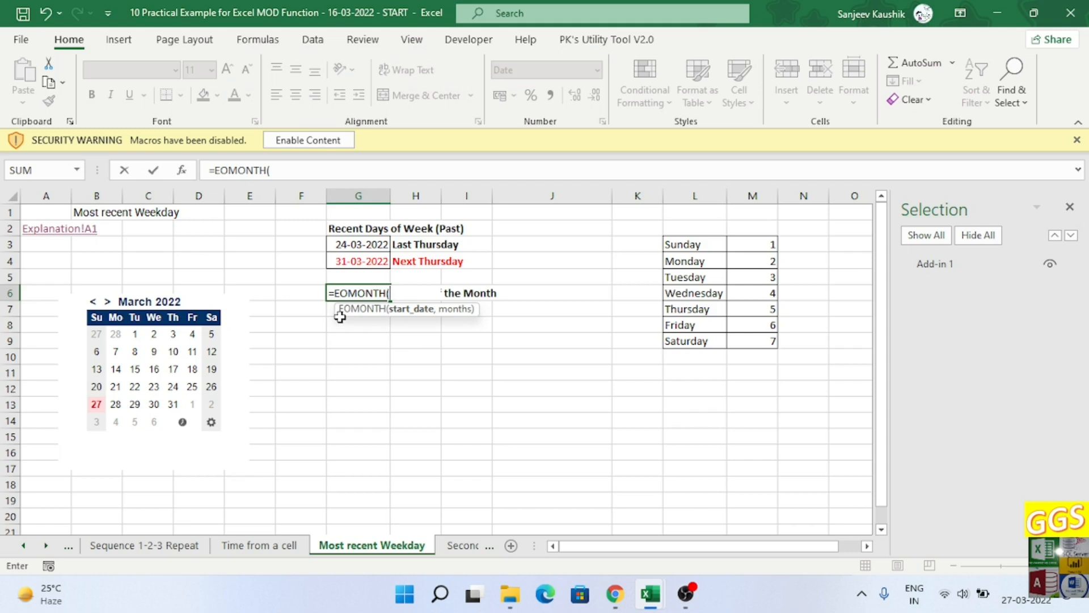
pyautogui.write('tod')
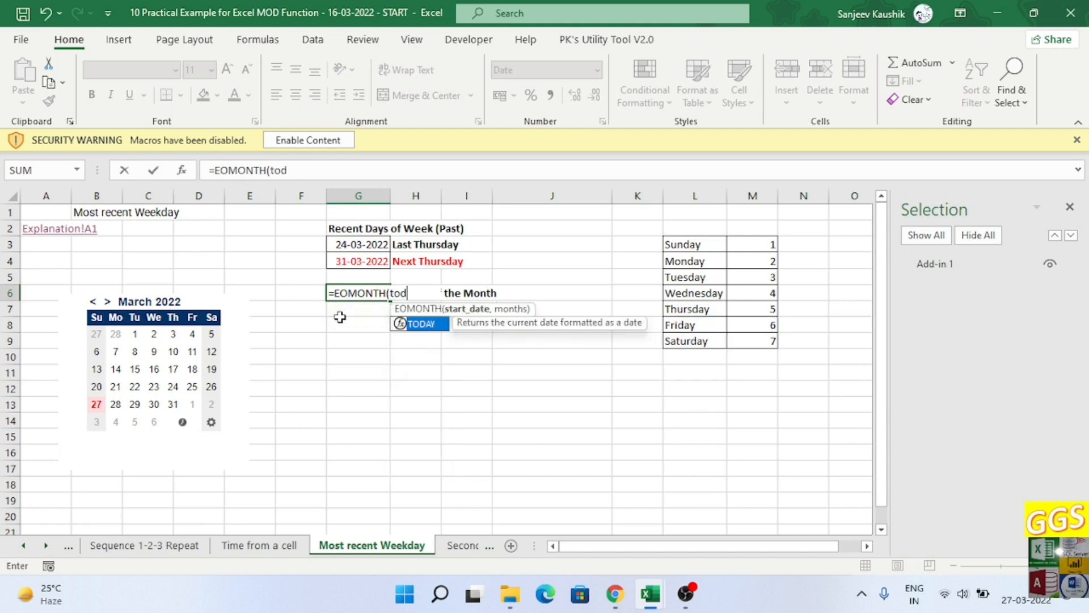
pyautogui.press('Tab')
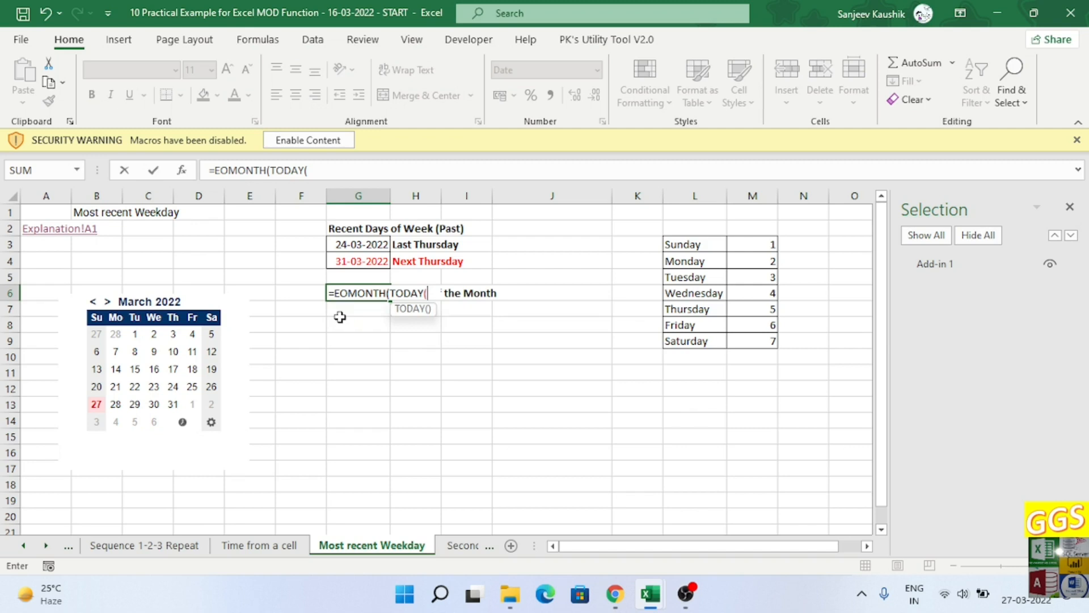
pyautogui.write(')')
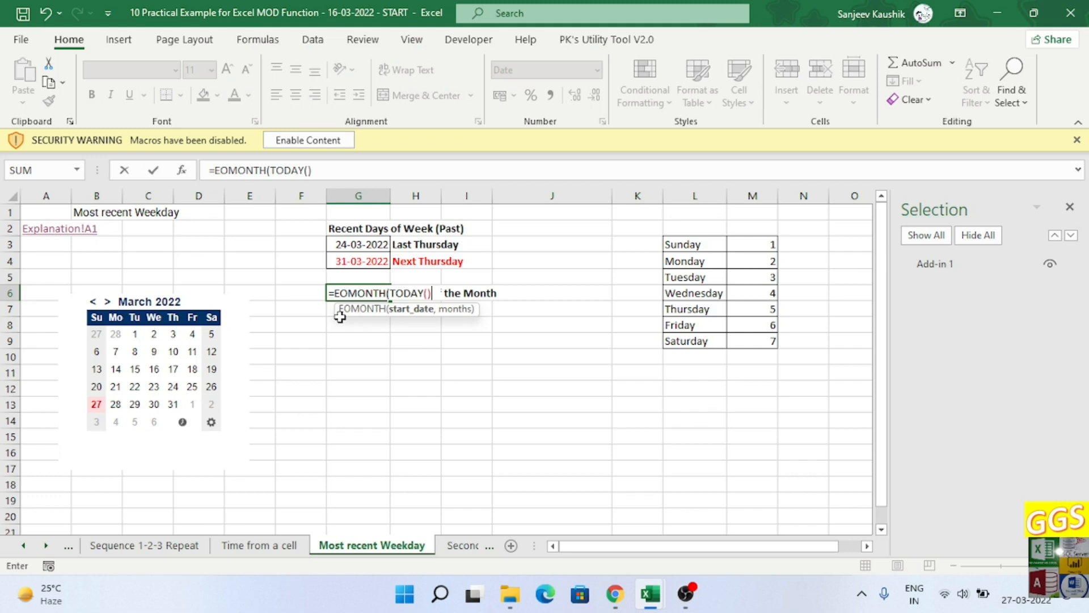
pyautogui.write(',')
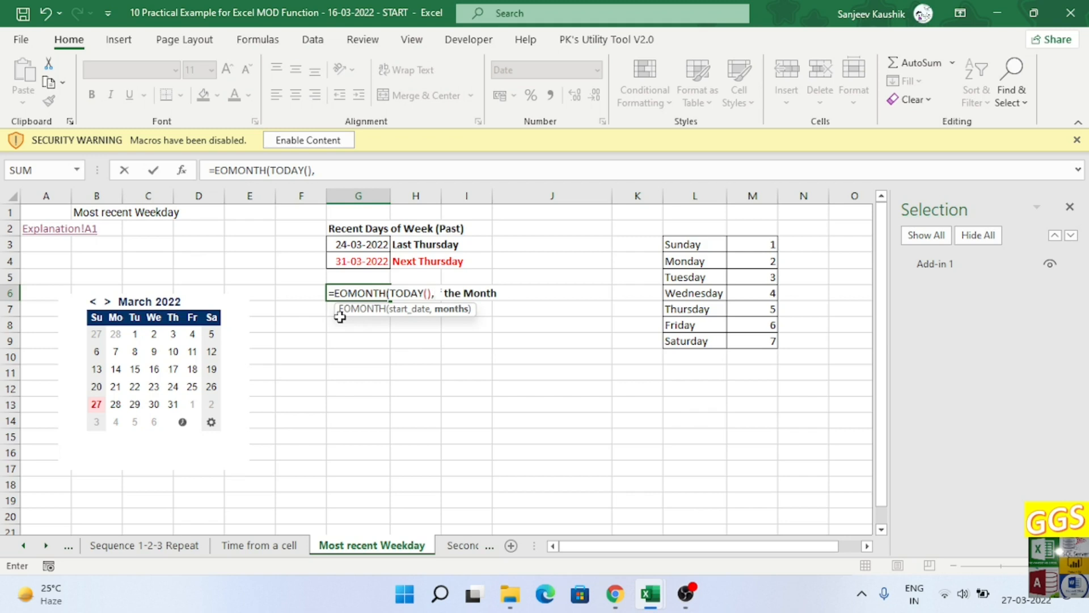
pyautogui.write('0)')
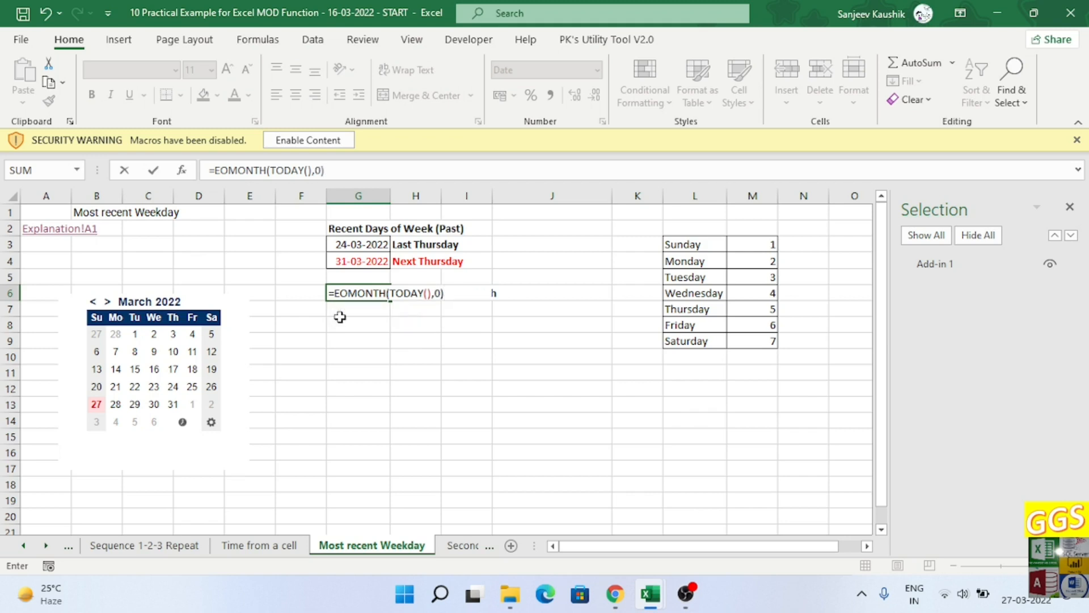
# - Complete the G6 formula as =EOMONTH(TODAY(),0)-MOD(EOMONTH(TODAY(),0)-7,7) to calculate the month's last Saturday
pyautogui.write('-mod')
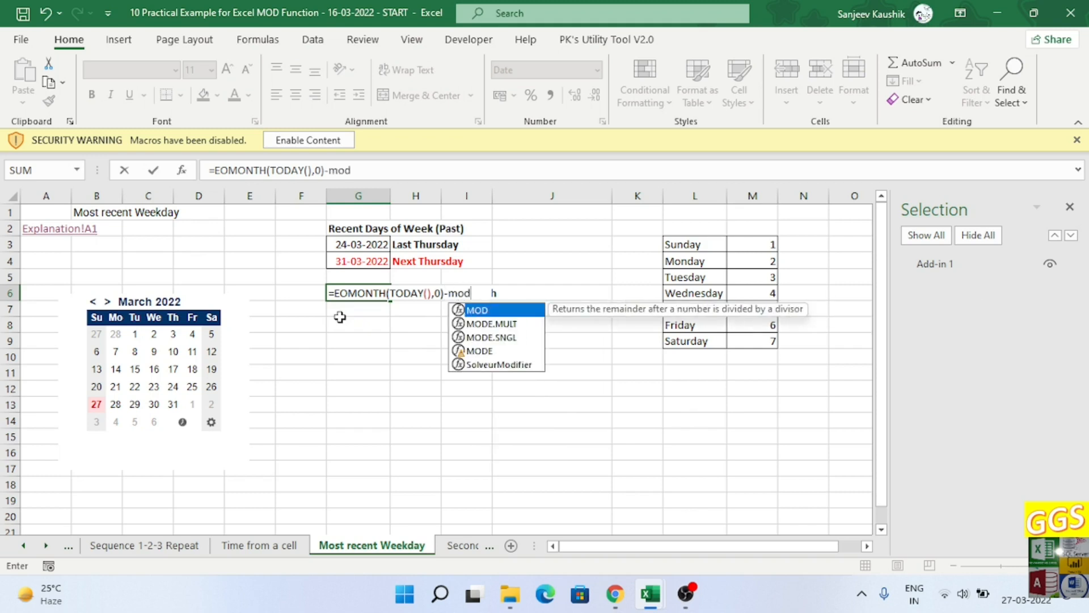
pyautogui.press('Tab')
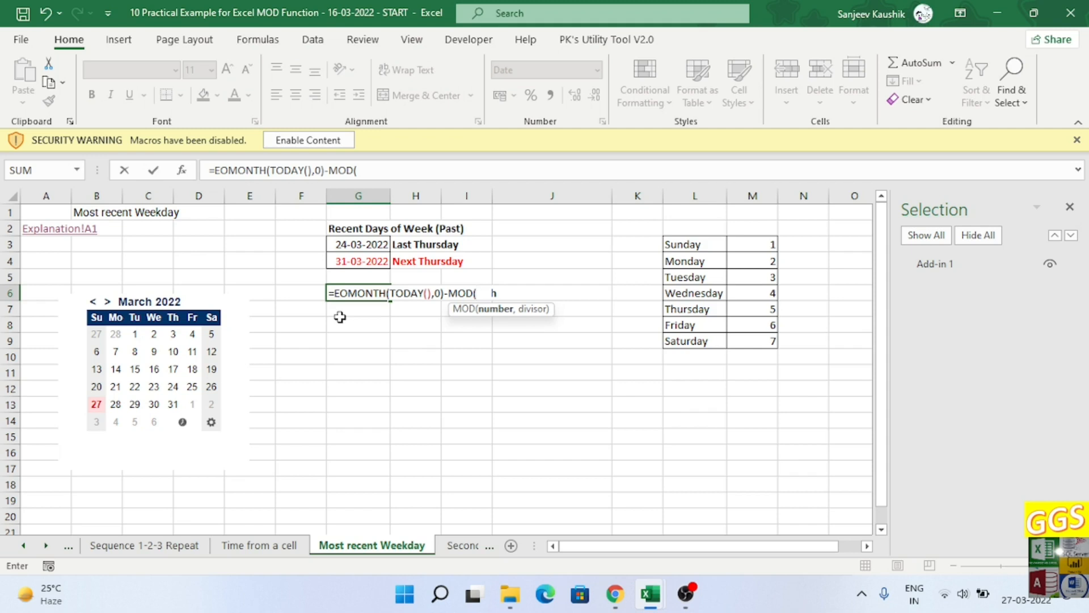
pyautogui.write('EO')
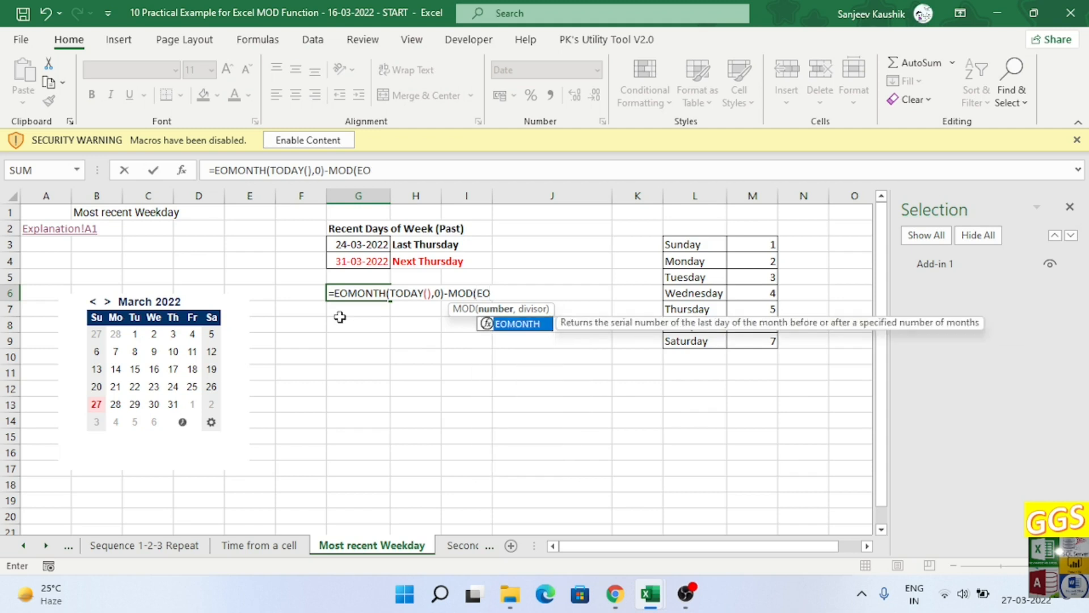
pyautogui.press('Tab')
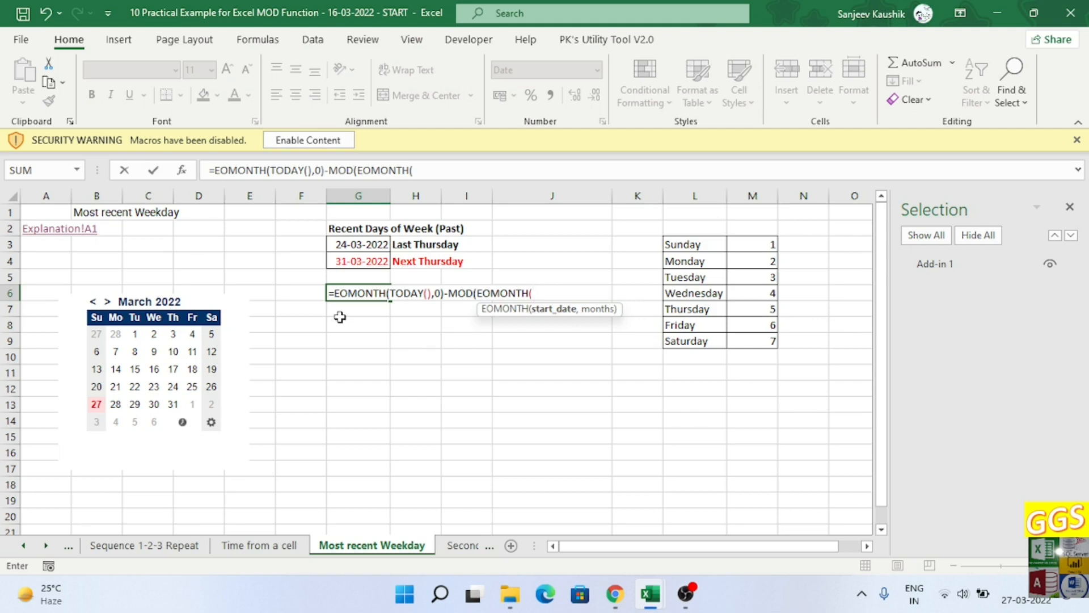
pyautogui.write('to')
pyautogui.press('Tab')
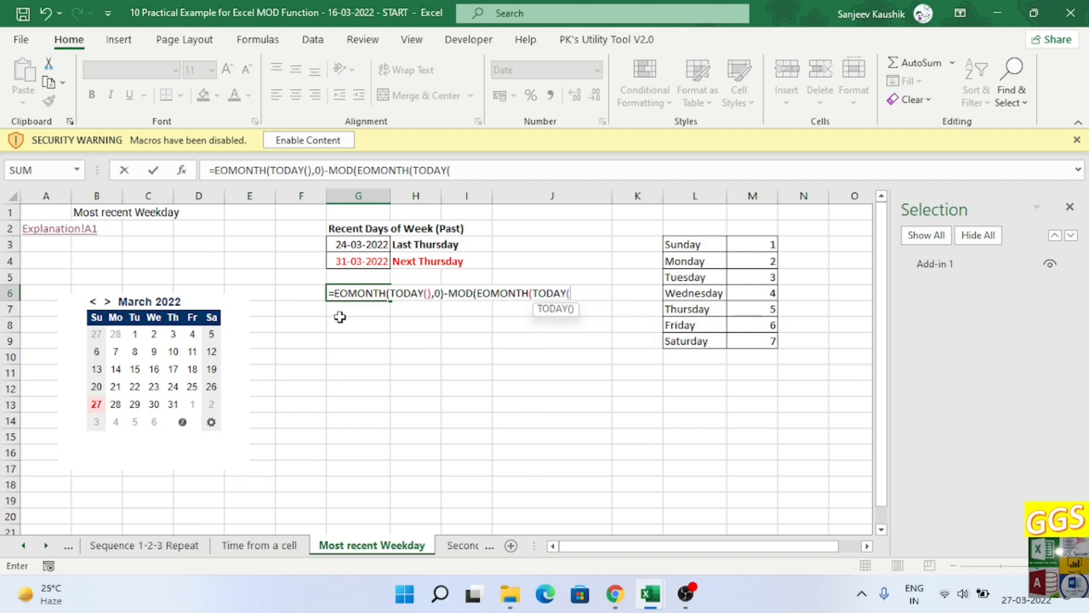
pyautogui.write('),')
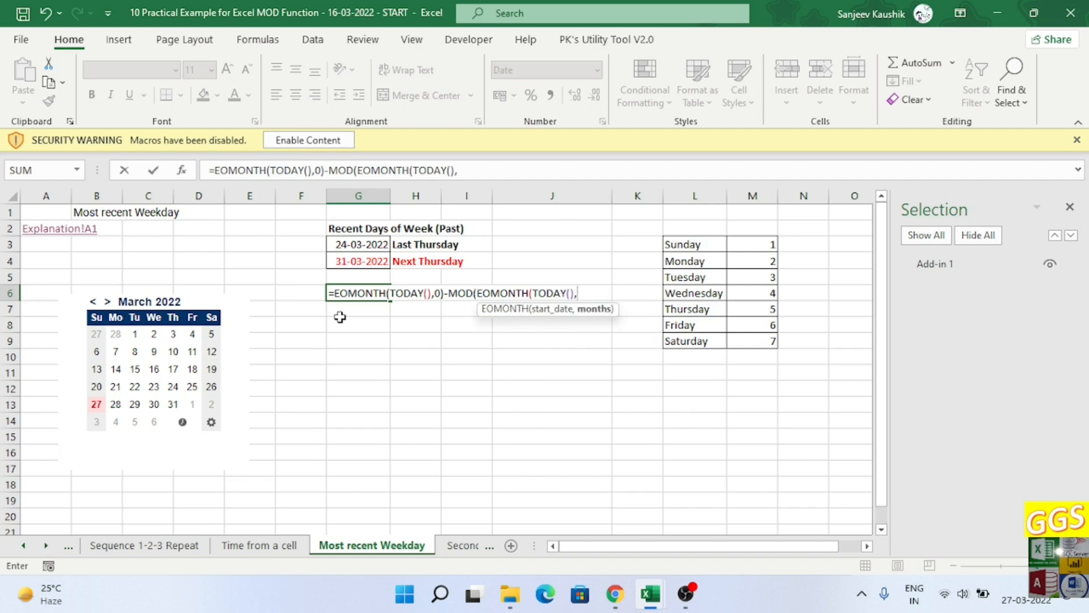
pyautogui.write('0)')
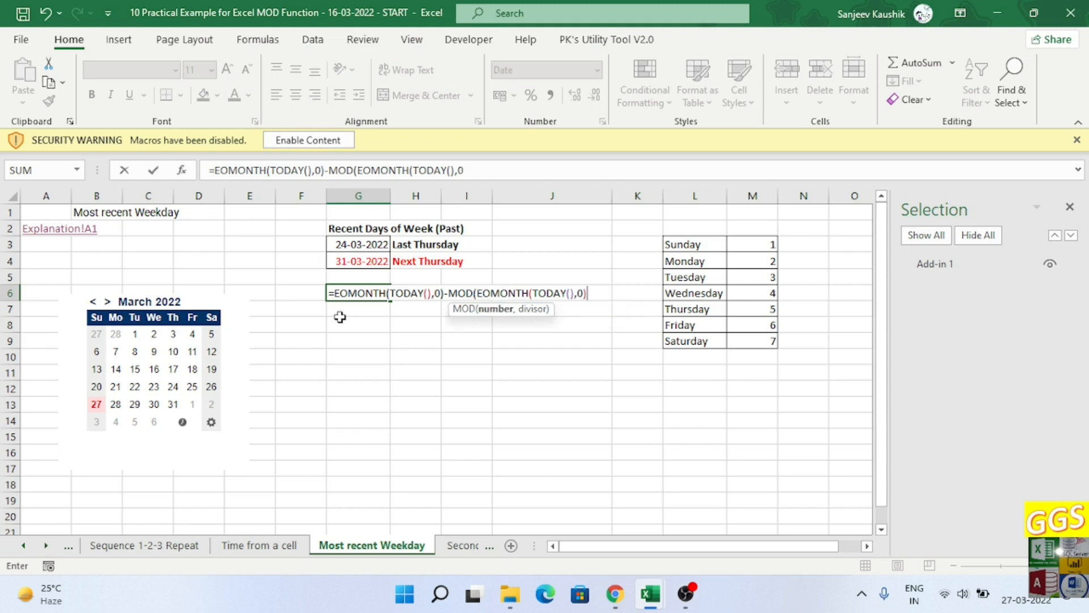
pyautogui.write('-7,7)')
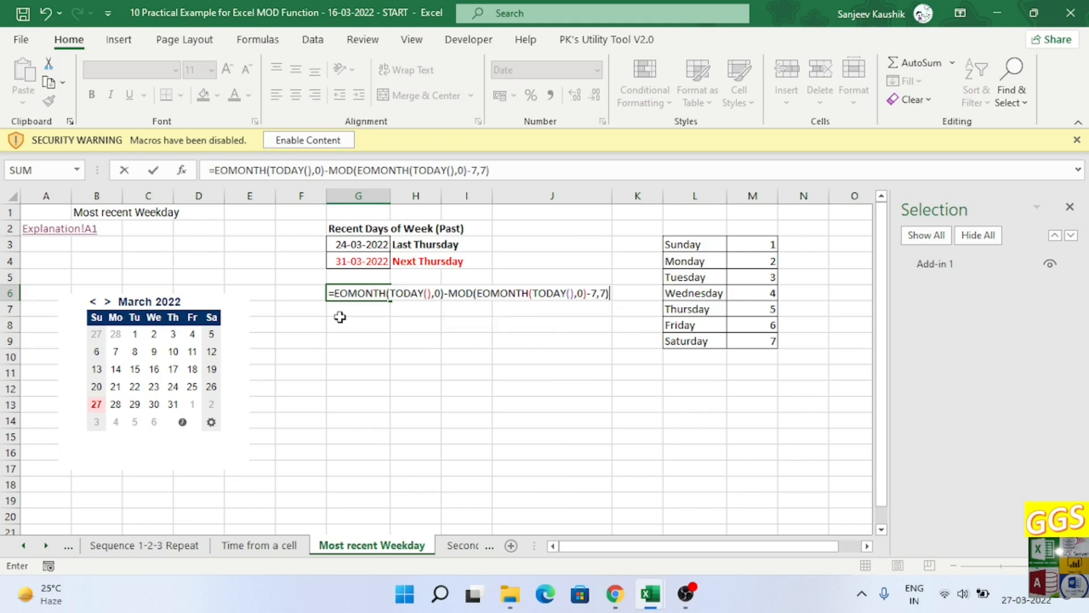
pyautogui.press('Return')
pyautogui.press('Up')
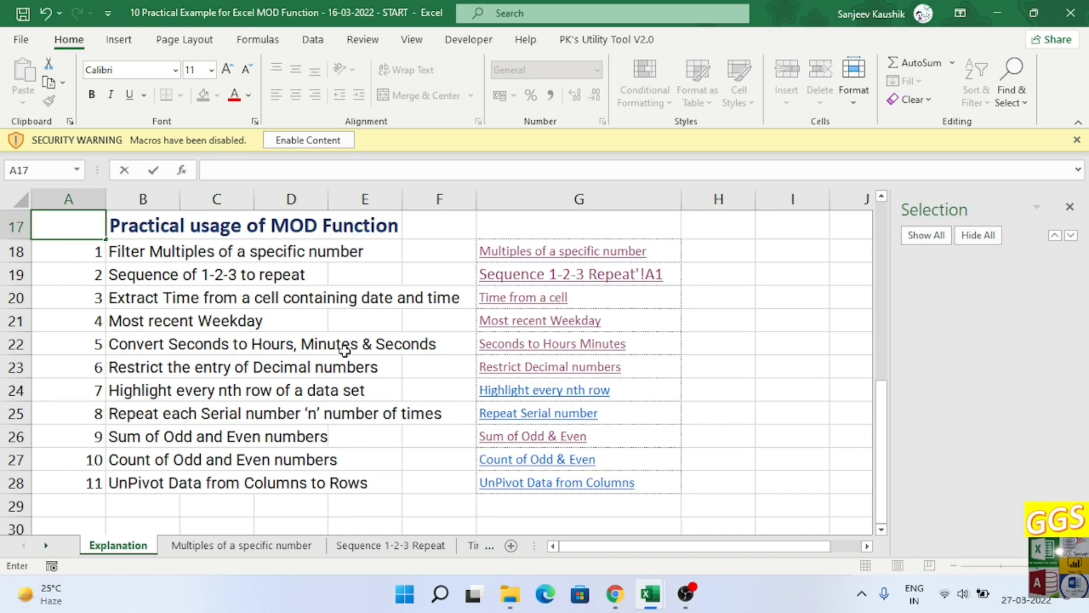
# - Open the Seconds to Hours Minutes sheet through its link on the Explanation sheet and select the first Time (Sec) value in B4
pyautogui.click(513, 346)
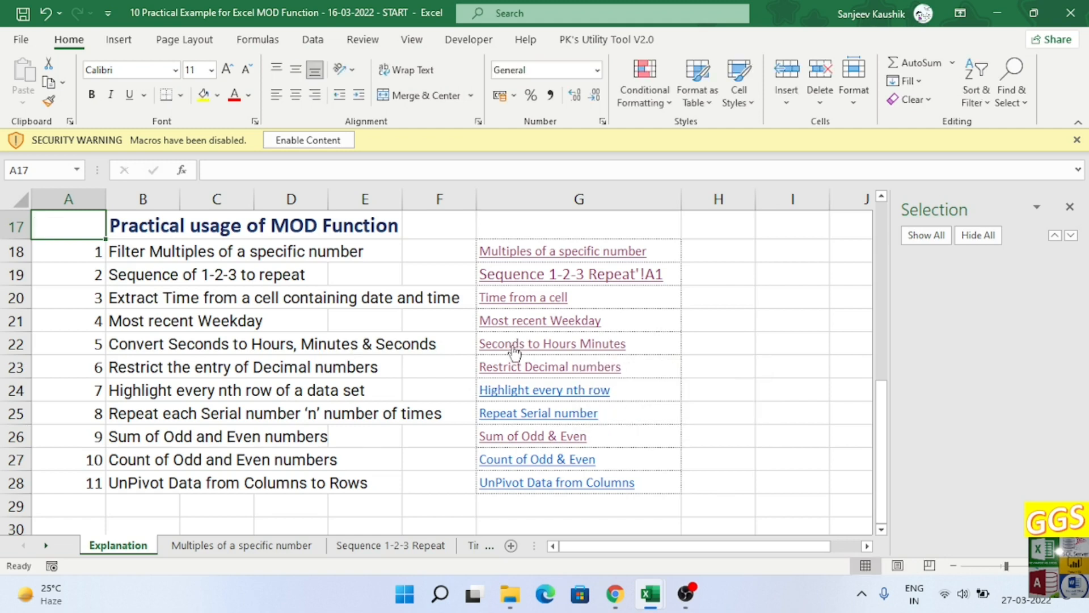
pyautogui.click(151, 261)
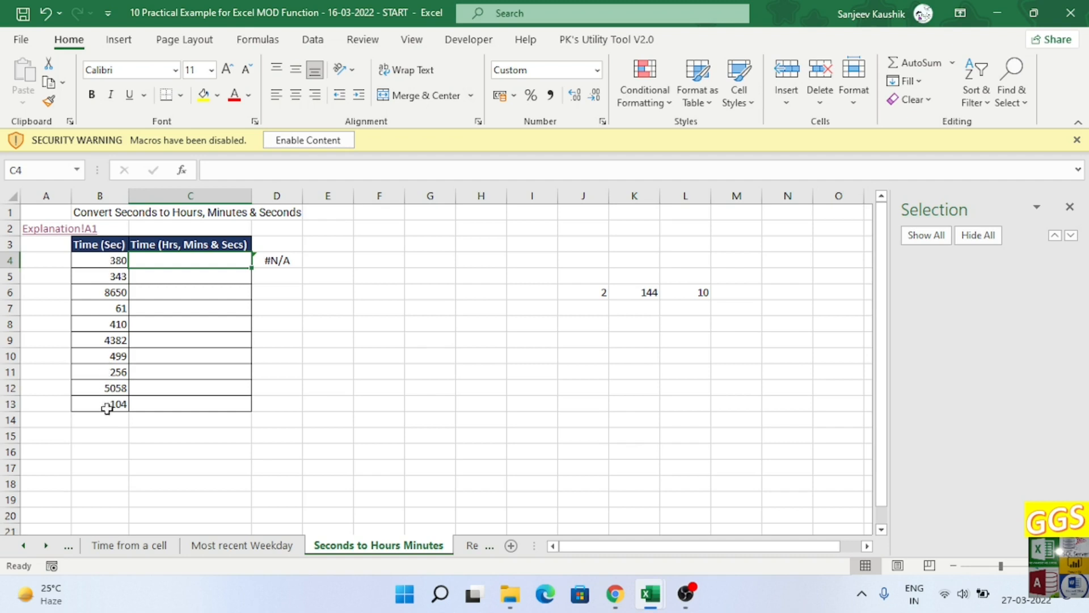
pyautogui.click(99, 261)
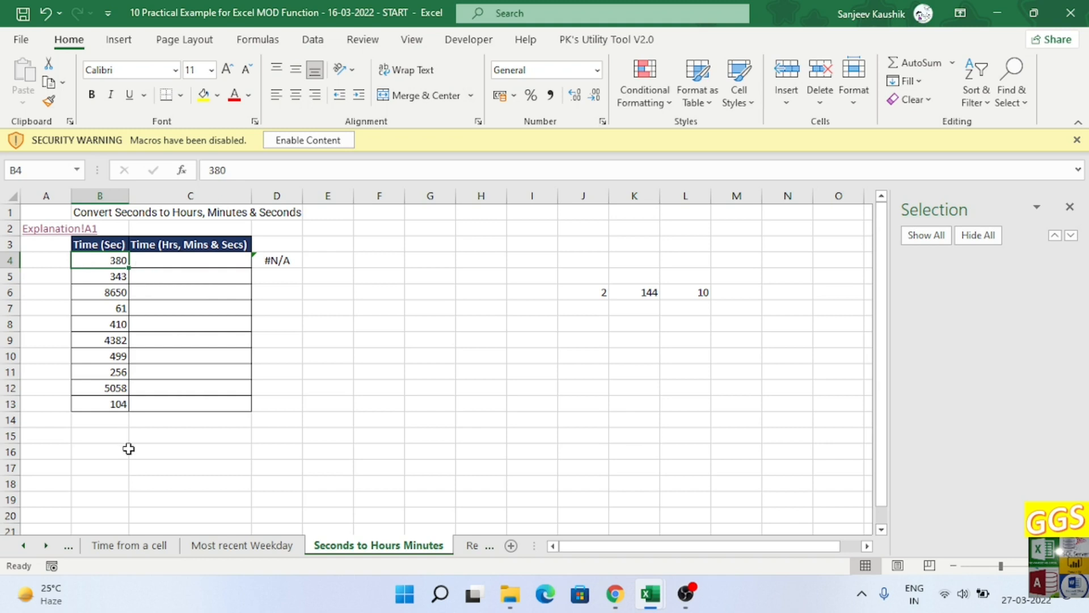
# - Start a TIME formula in C4 with INT(B4/3600) as the hour argument
pyautogui.click(153, 262)
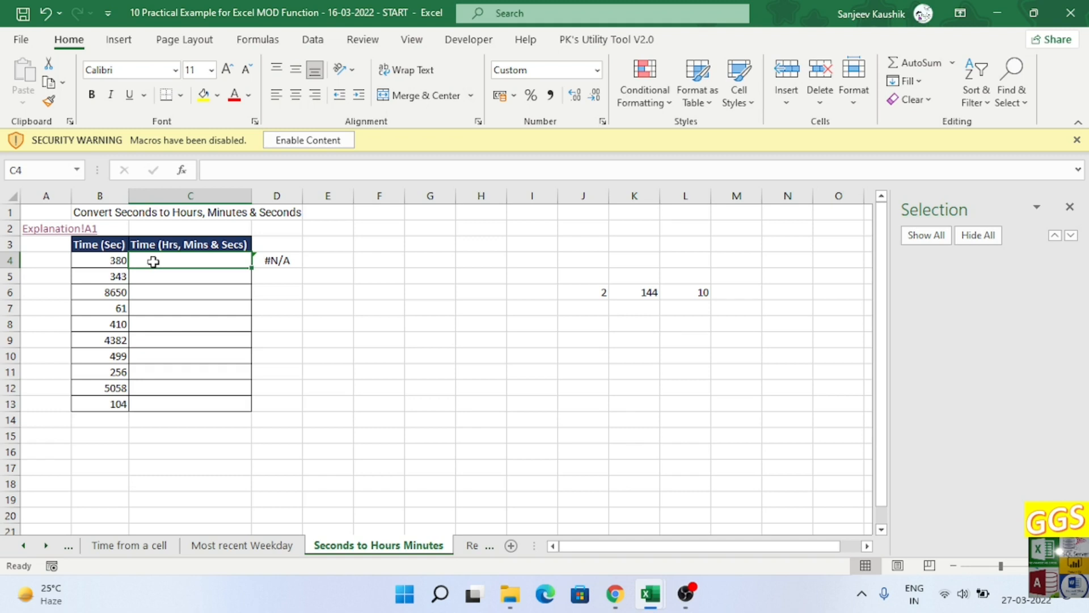
pyautogui.write('=ti')
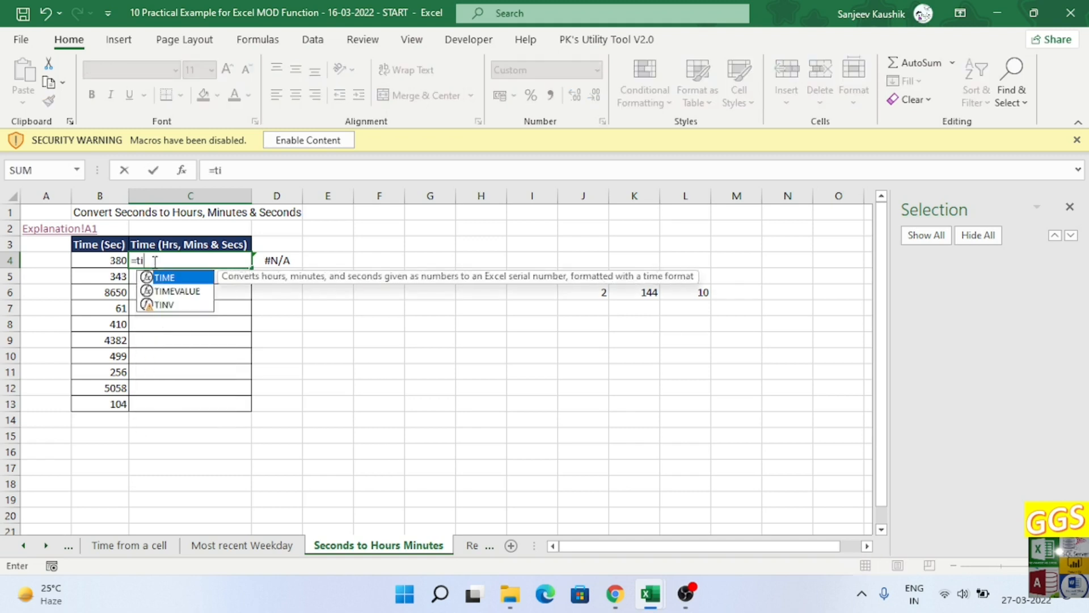
pyautogui.press('Tab')
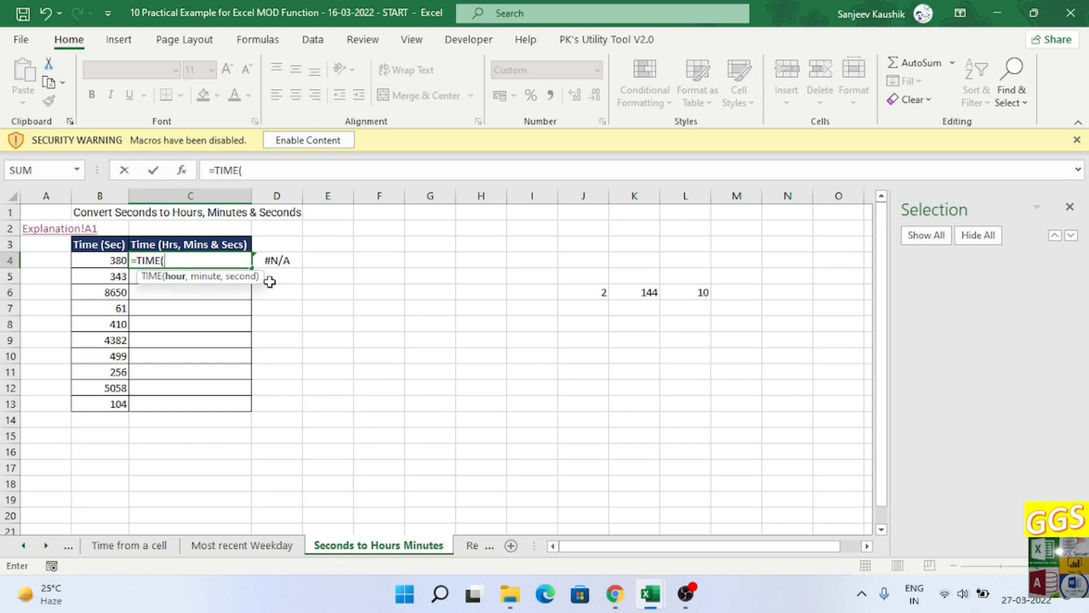
pyautogui.write('int')
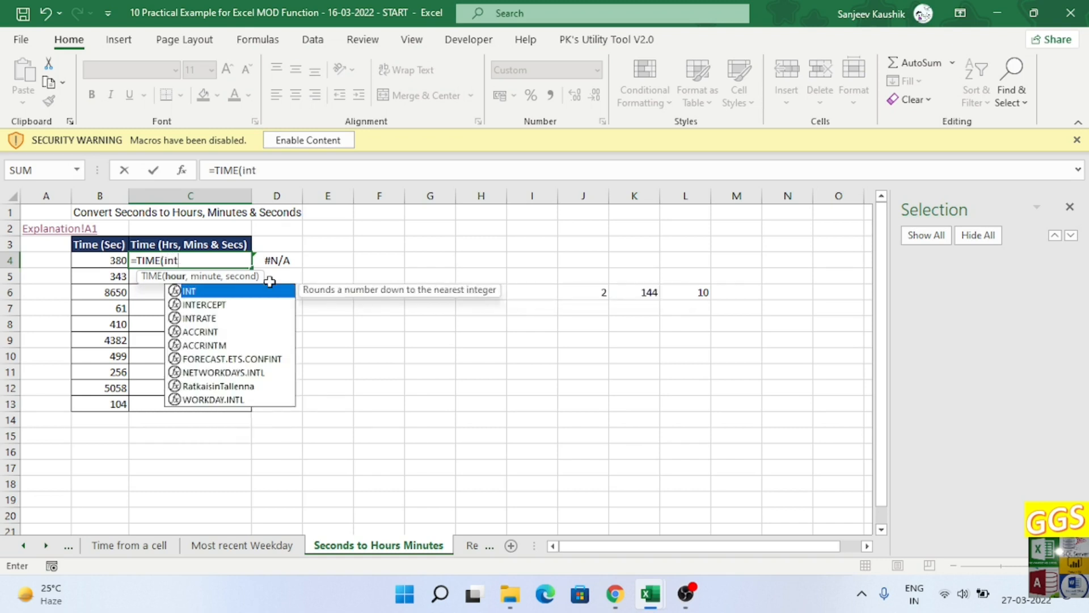
pyautogui.press('Tab')
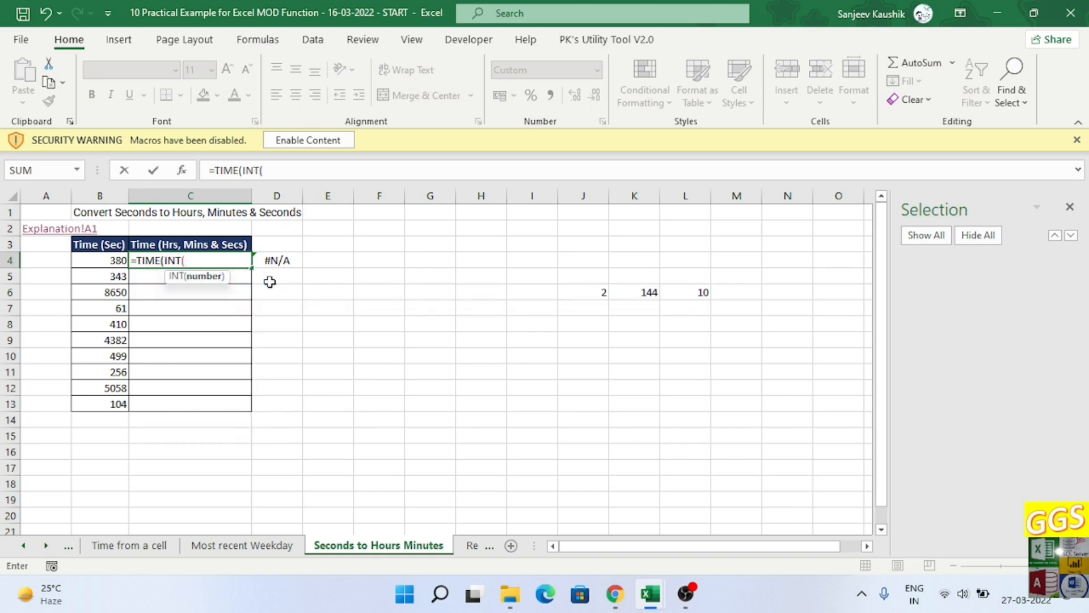
pyautogui.click(117, 263)
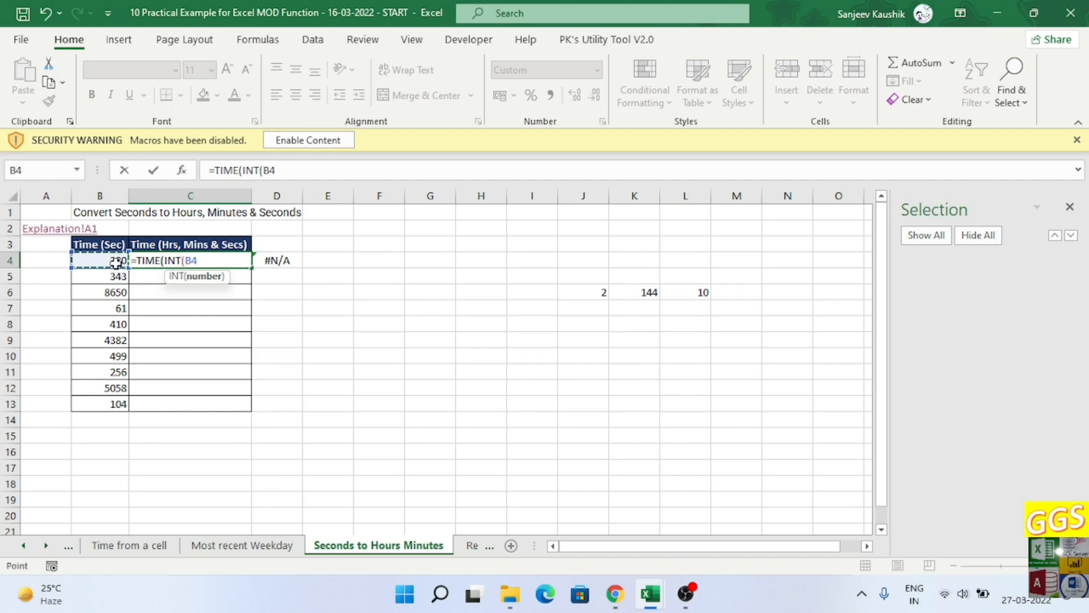
pyautogui.write('/')
pyautogui.write('36')
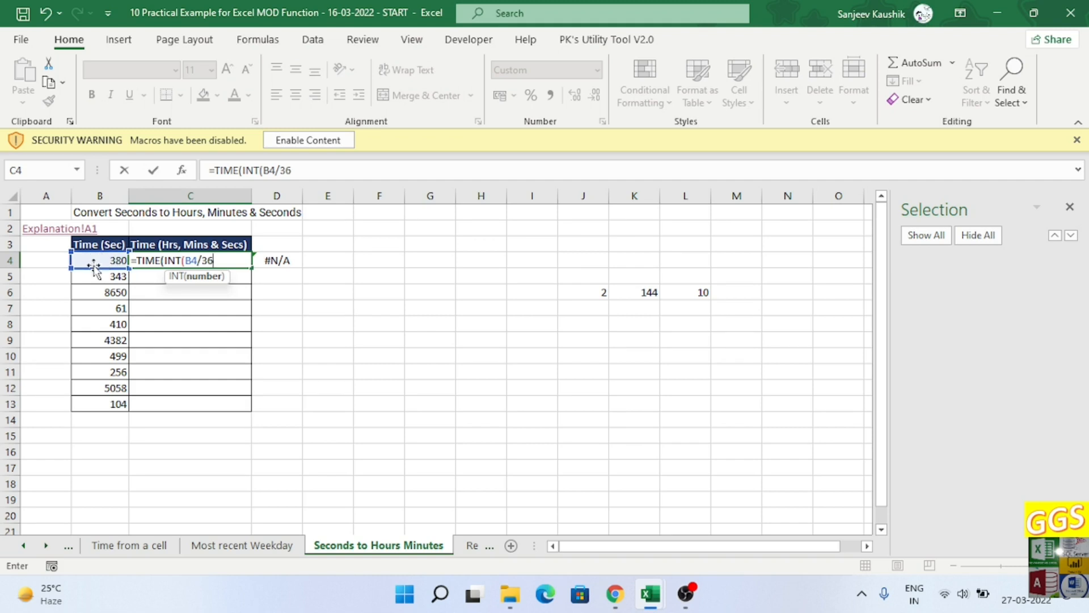
pyautogui.write('00')
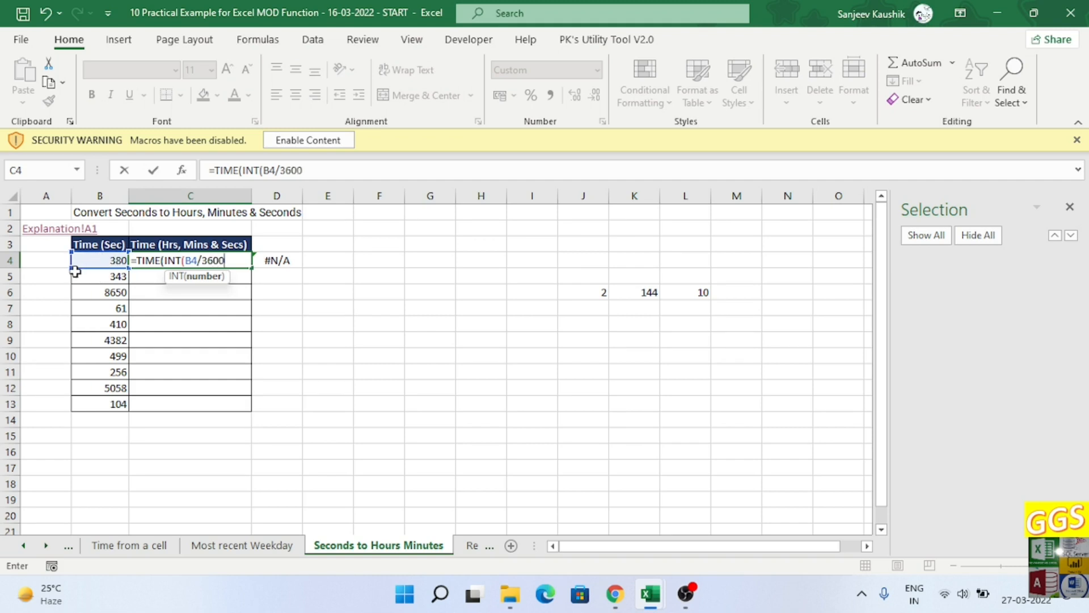
pyautogui.write(')')
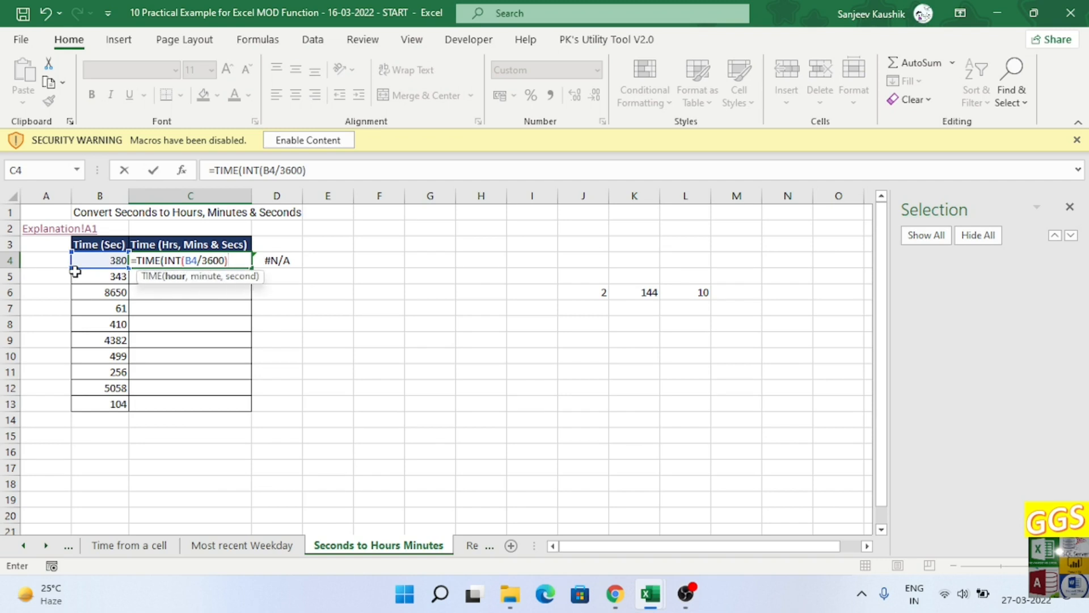
# - Add INT(B4/60) as the minute argument of the TIME formula in C4
pyautogui.write(',in')
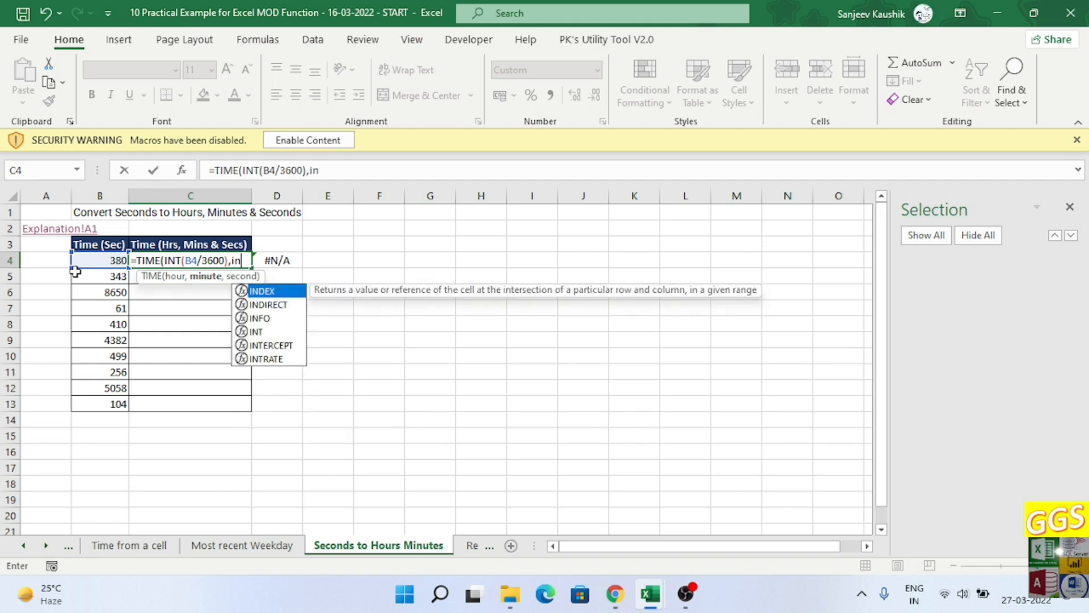
pyautogui.press('Down')
pyautogui.press('Down')
pyautogui.press('Down')
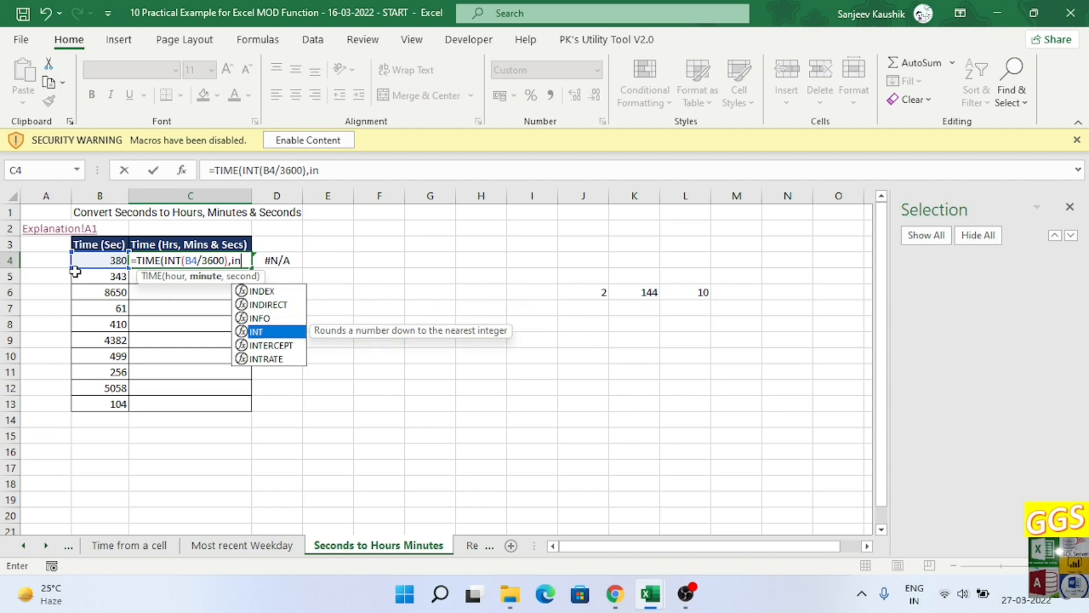
pyautogui.press('Tab')
pyautogui.click(81, 259)
pyautogui.write('/60')
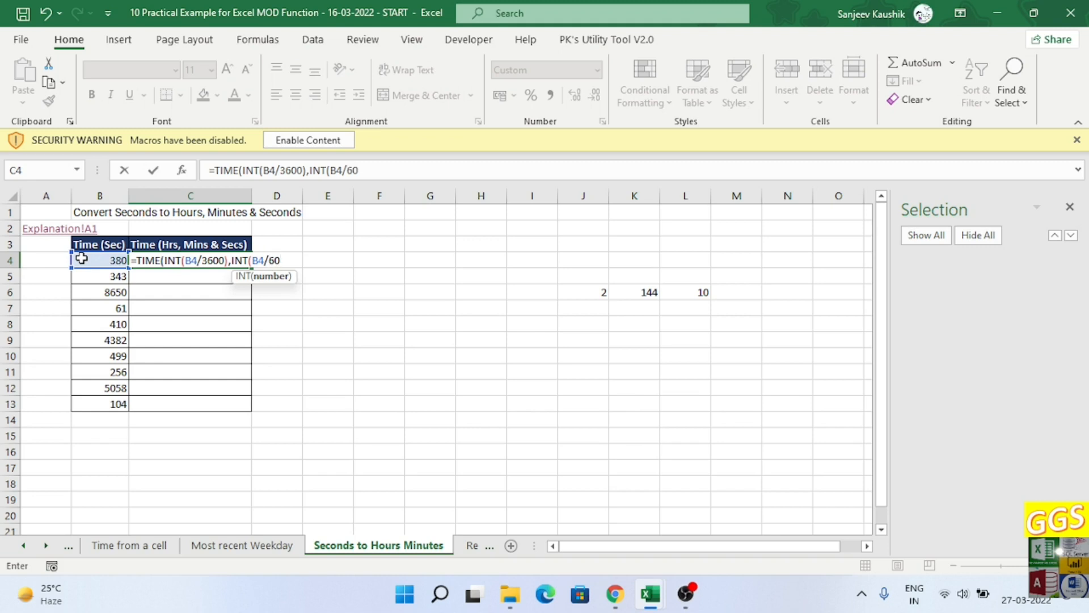
pyautogui.write(')')
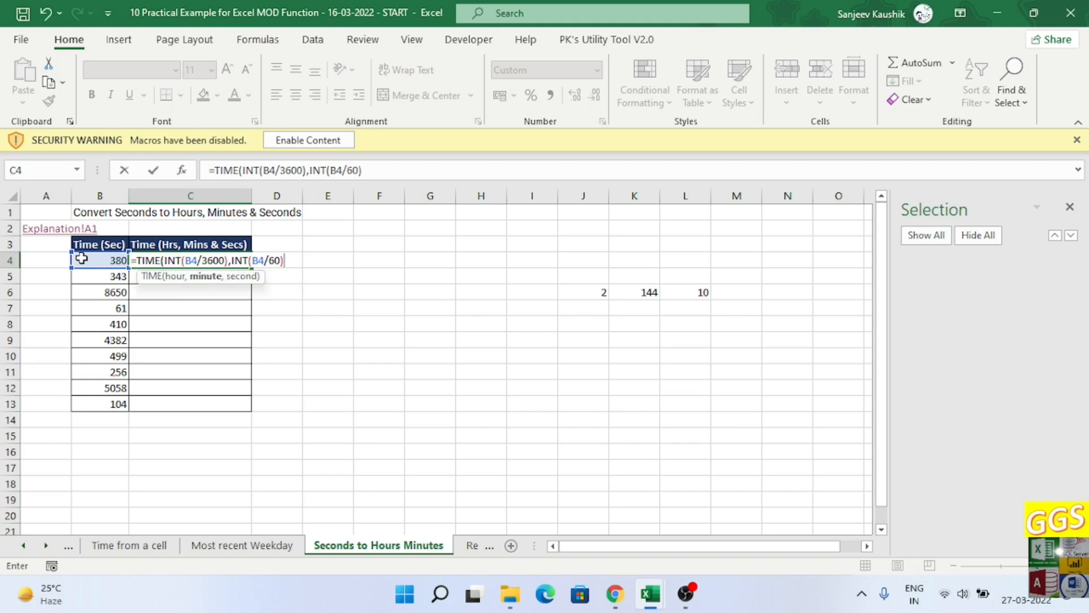
# - Complete the C4 formula as =TIME(INT(B4/3600),INT(B4/60),MOD(B4,60)), using MOD for the seconds argument
pyautogui.write(',mo')
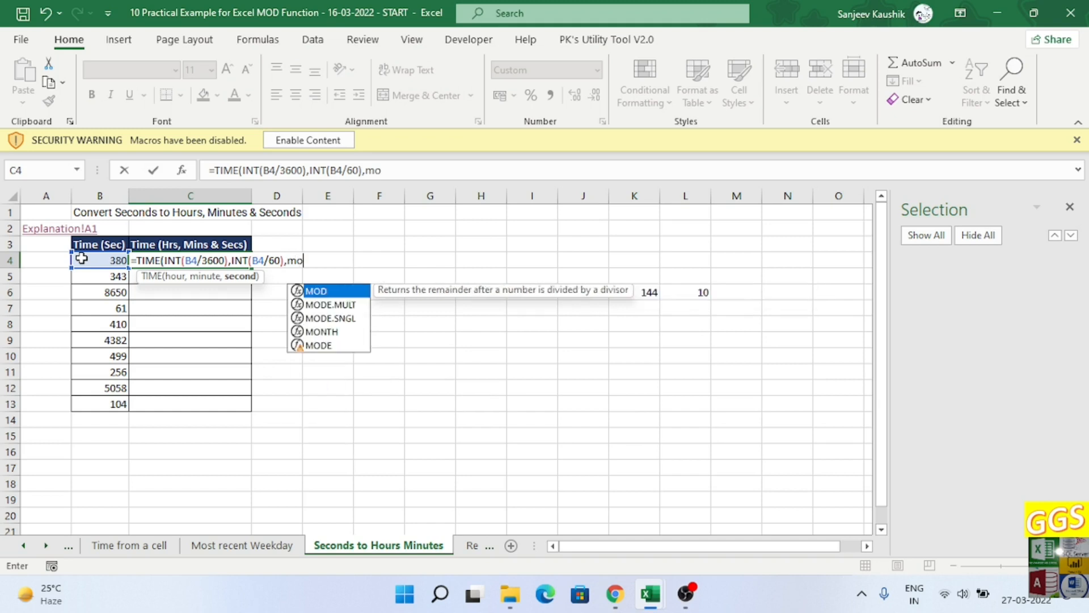
pyautogui.press('Tab')
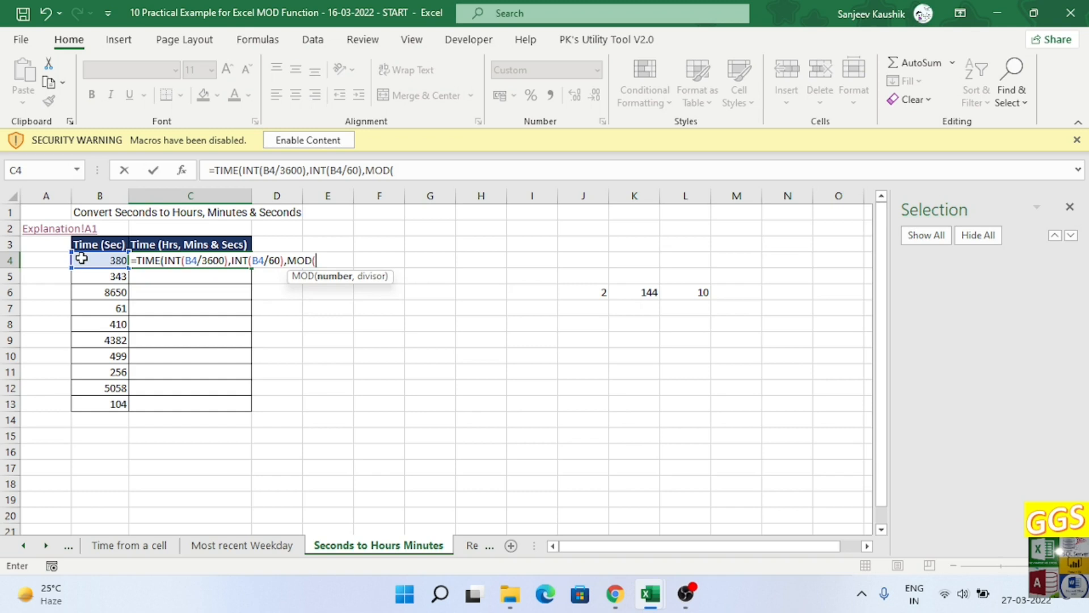
pyautogui.click(91, 262)
pyautogui.write(',')
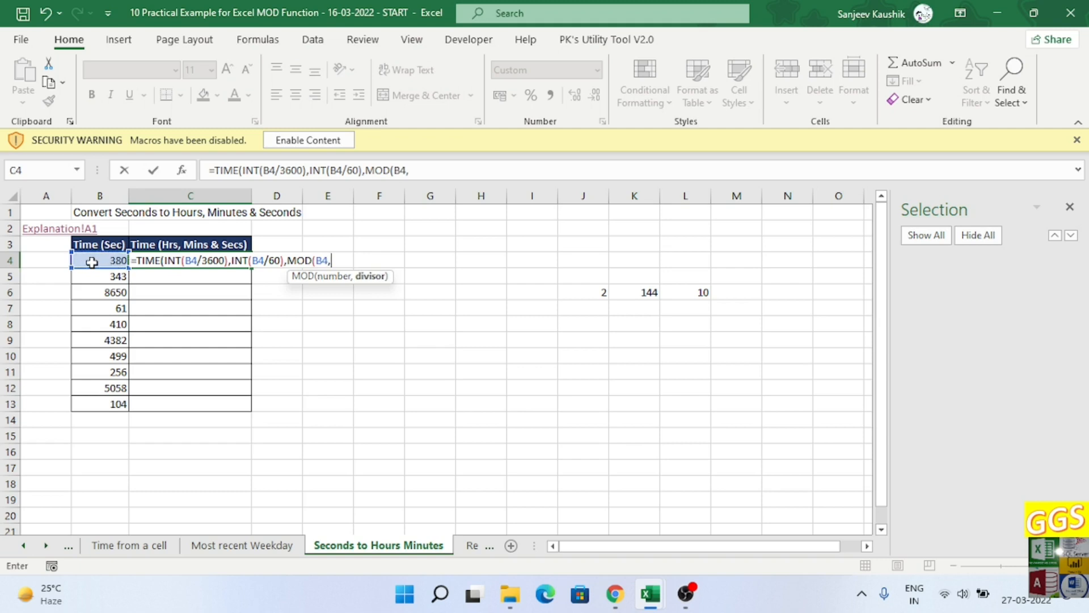
pyautogui.write('60)')
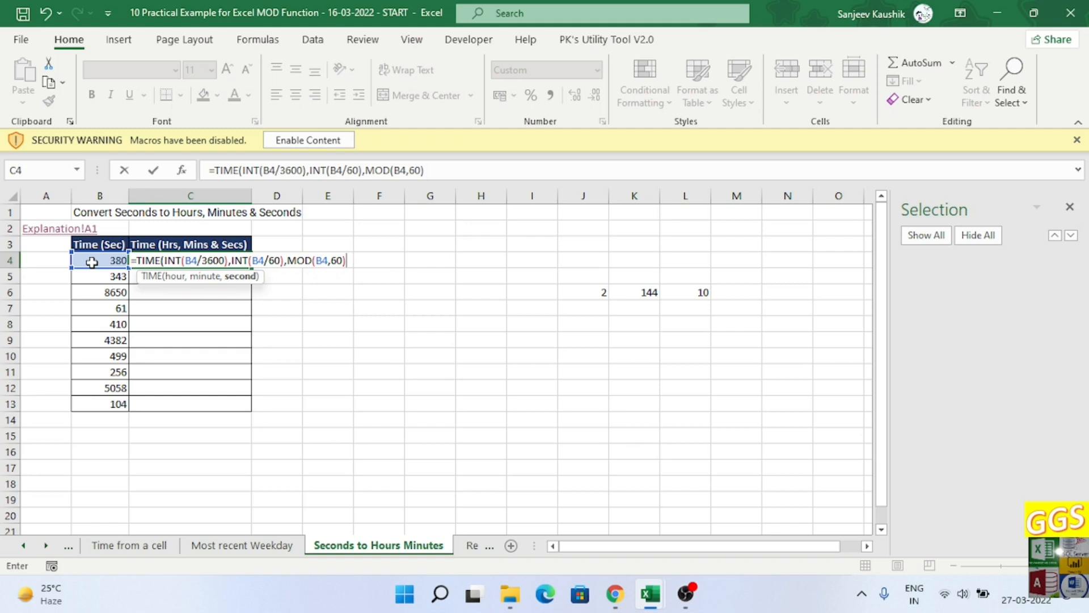
pyautogui.write(')')
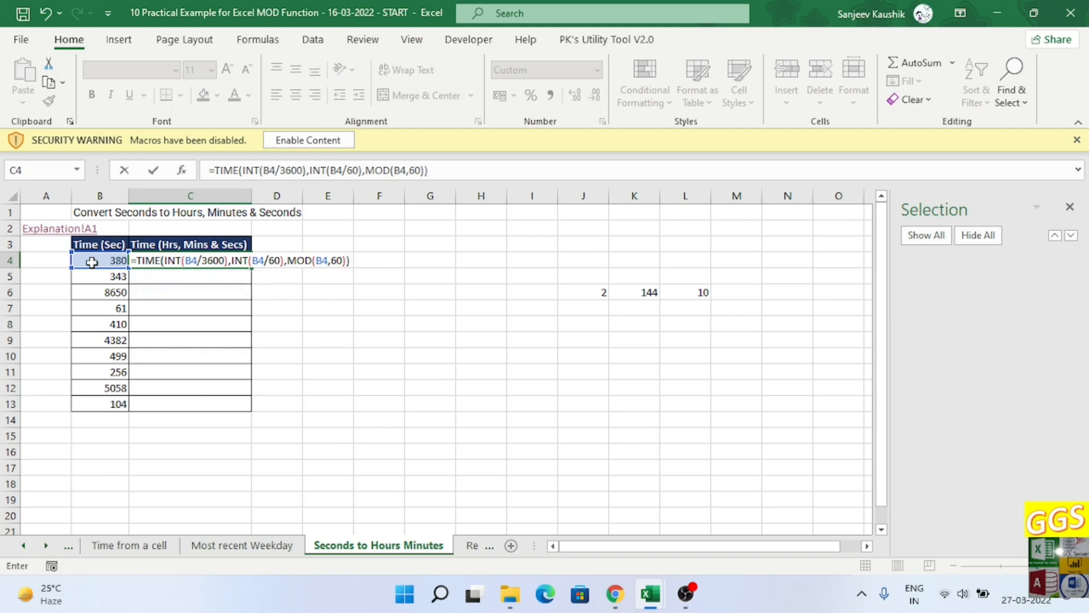
pyautogui.hotkey('ctrl', 'Return')
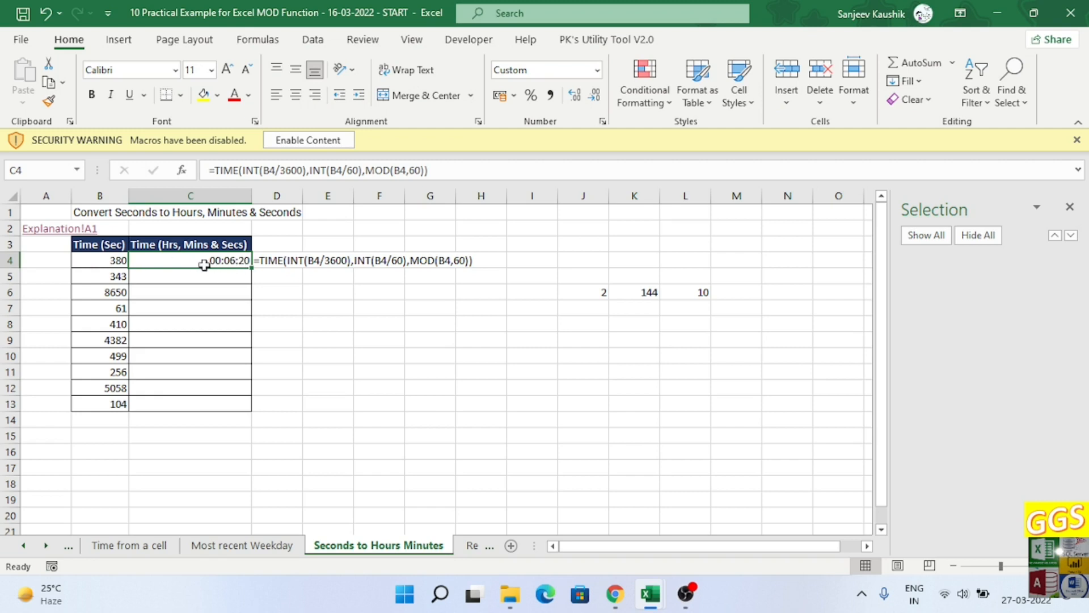
# - Fill the C4 time formula down to C13 and check the conversion of the 8650-second entry in row 6
pyautogui.doubleClick(250, 267)
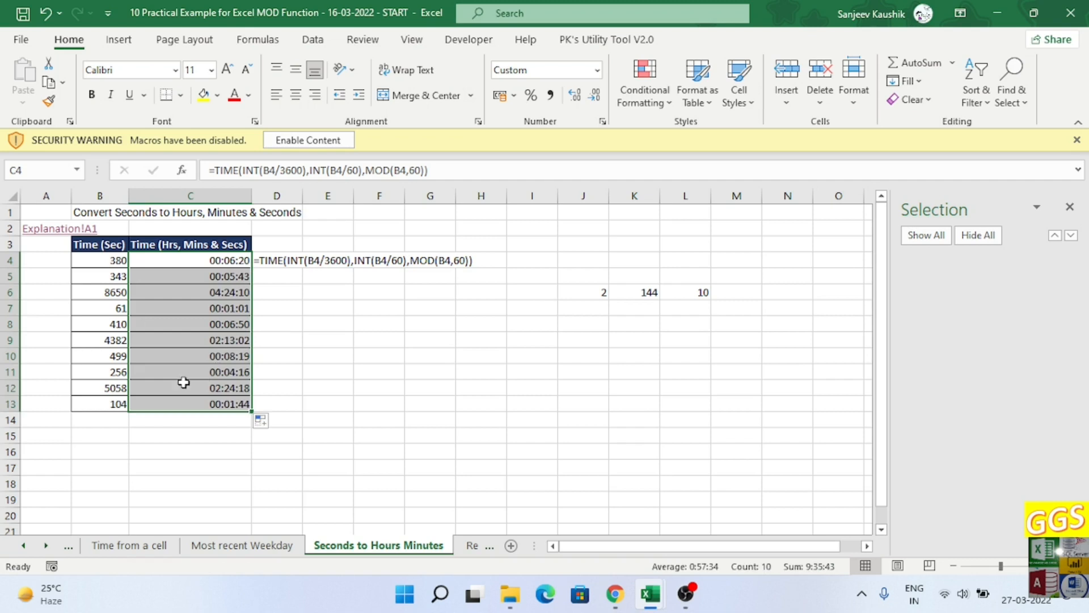
pyautogui.click(107, 292)
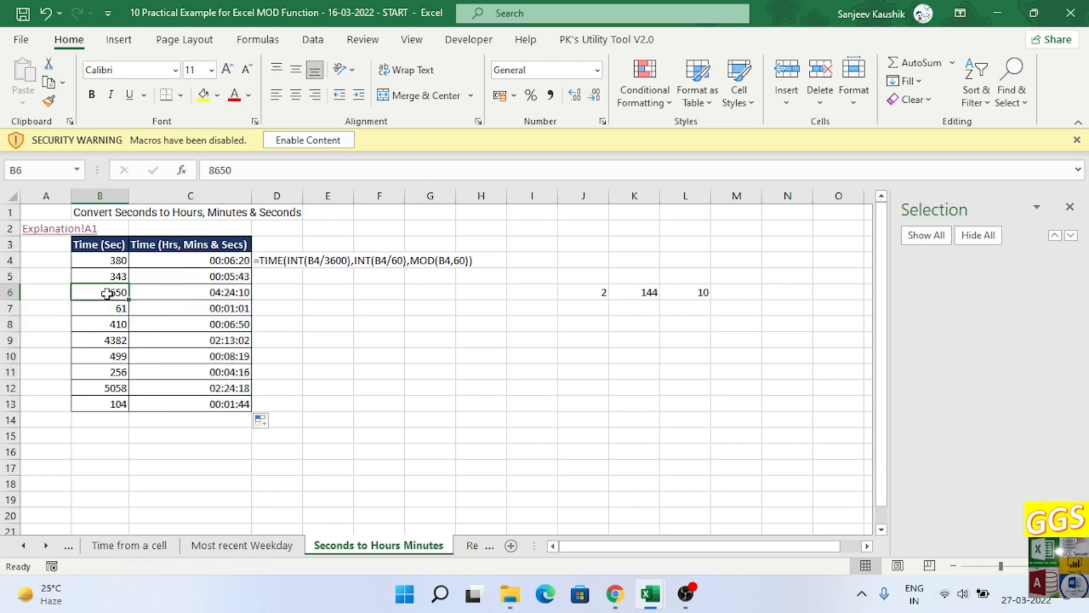
pyautogui.click(203, 295)
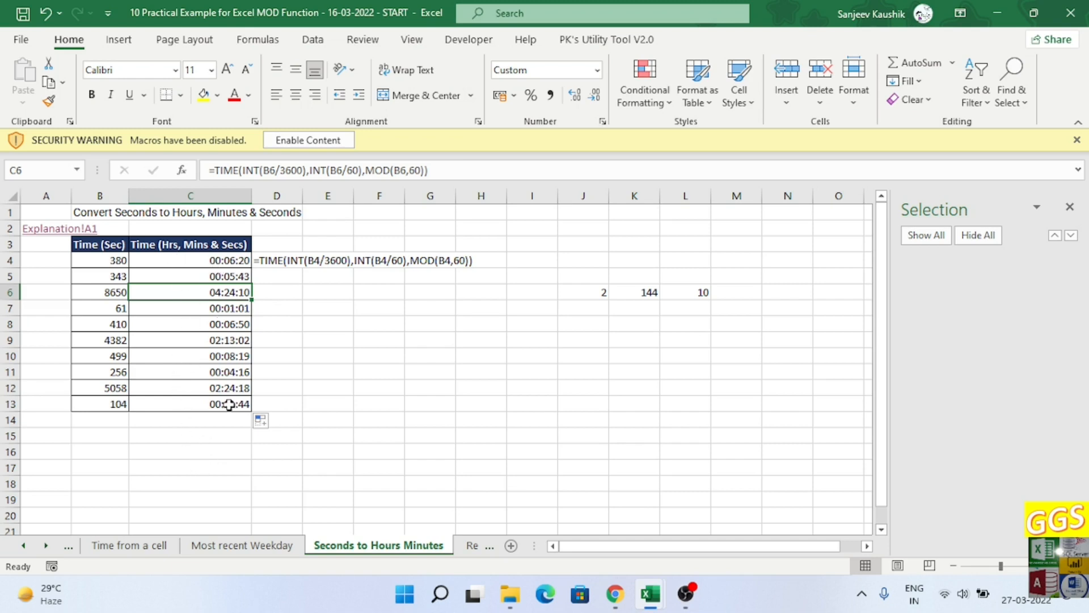
pyautogui.click(201, 264)
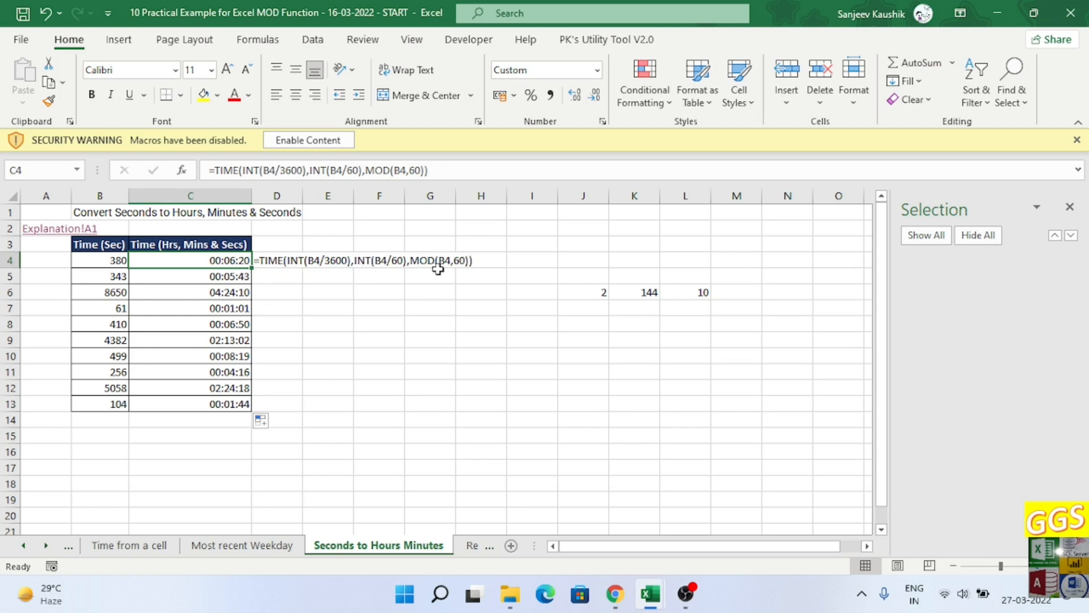
# - Open the Restrict Decimal numbers sheet through its link on the Explanation sheet and select the No of students cells C4:C8
pyautogui.click(340, 323)
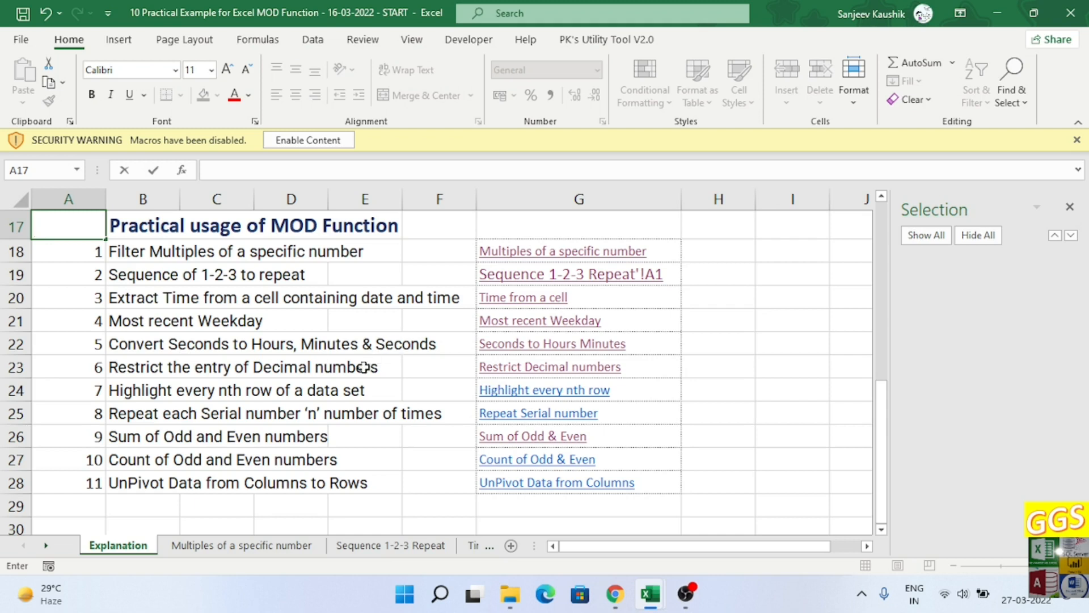
pyautogui.click(497, 366)
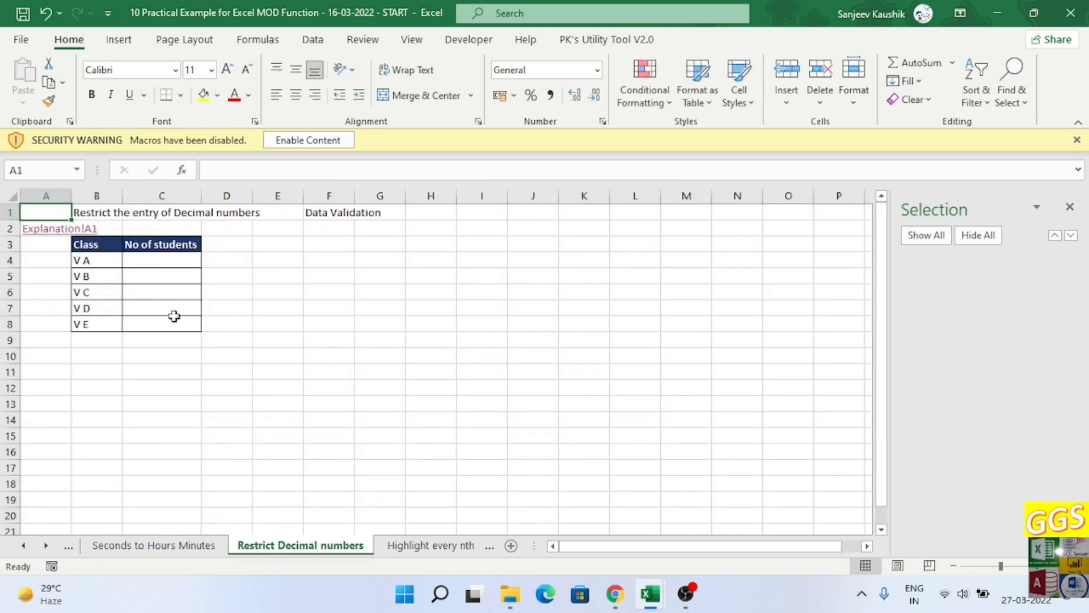
pyautogui.click(190, 265)
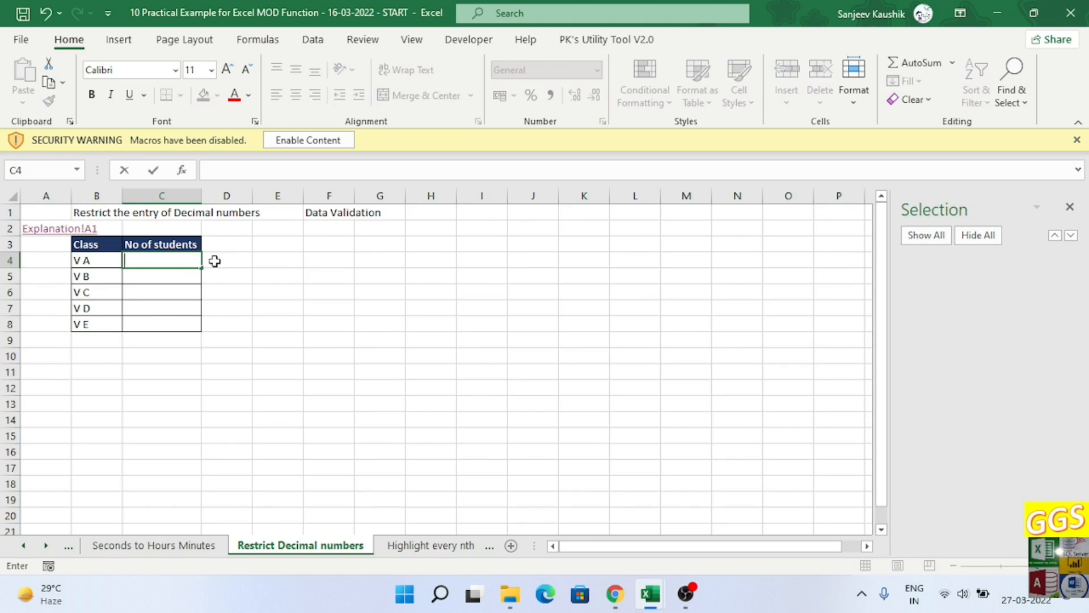
pyautogui.click(214, 260)
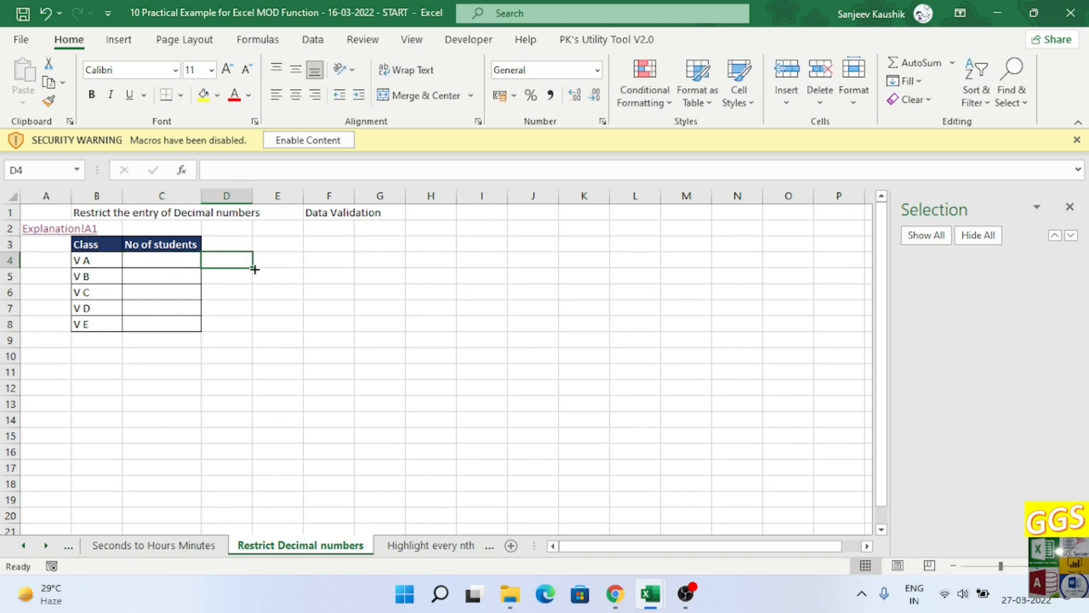
pyautogui.click(181, 265)
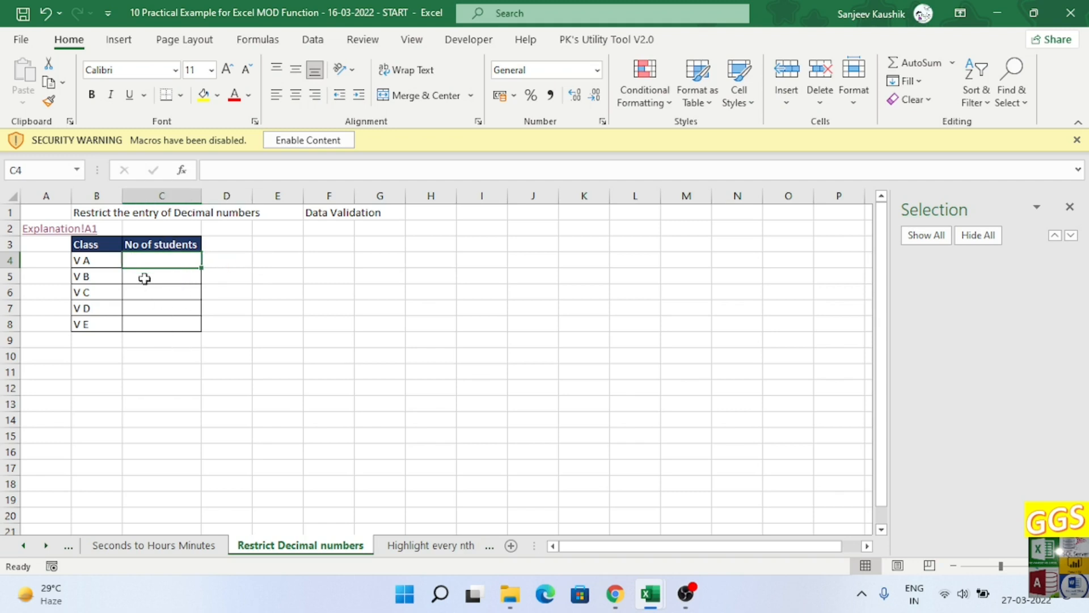
pyautogui.moveTo(148, 256); pyautogui.dragTo(148, 326)
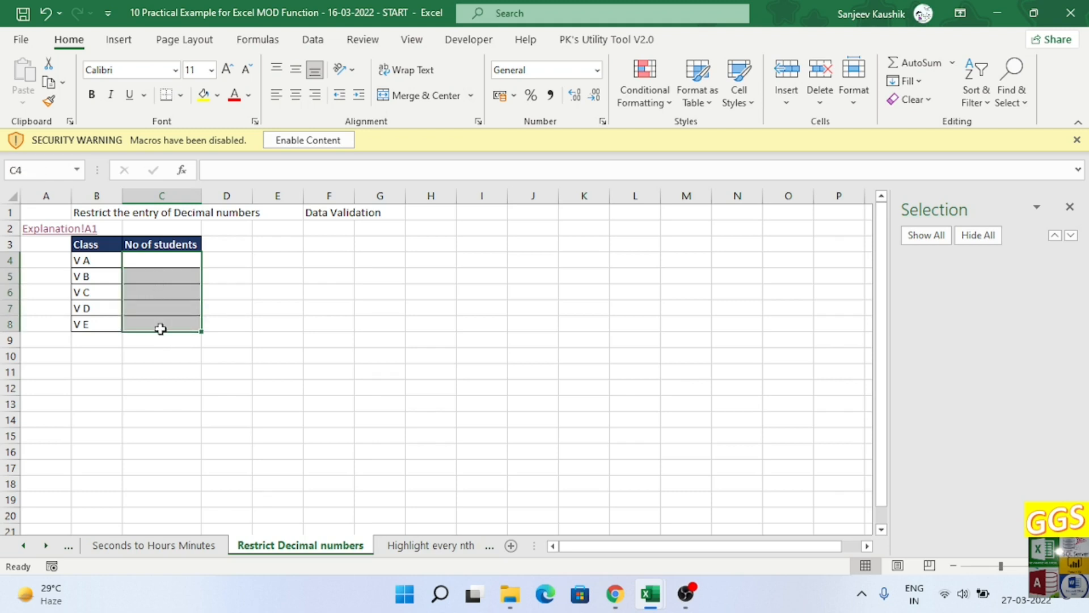
# - Try twice to enter the decimal 15.5 as the number of students for class V A in C4
pyautogui.click(158, 262)
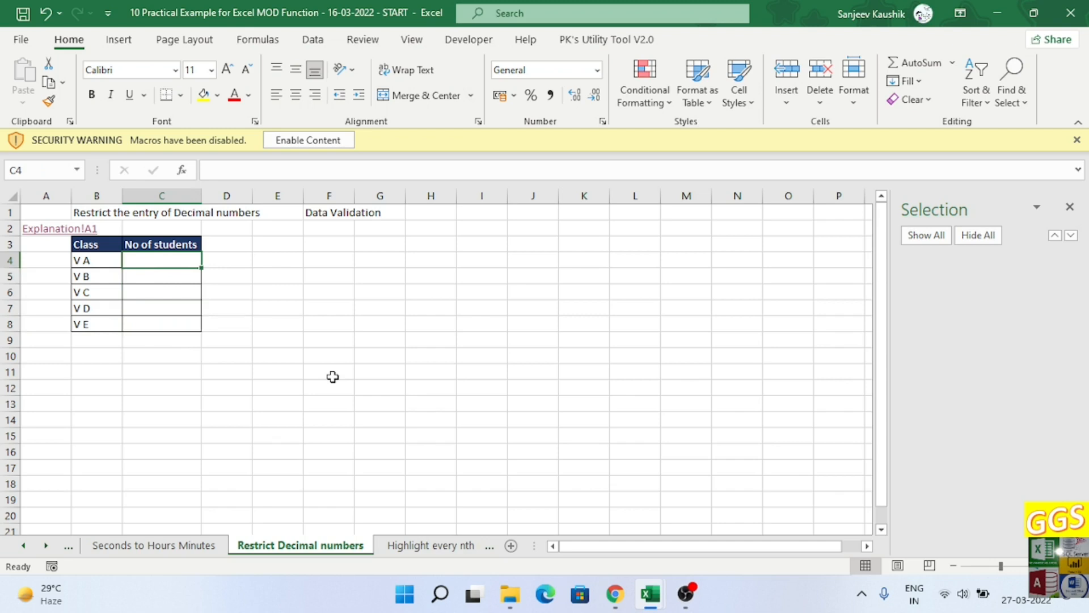
pyautogui.write('15.5')
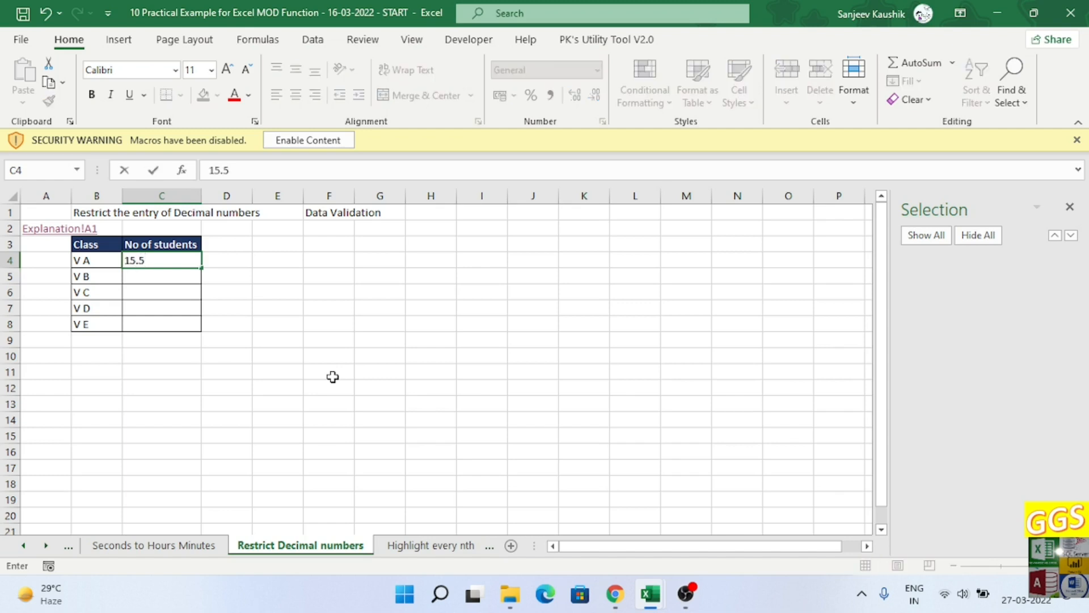
pyautogui.press('Return')
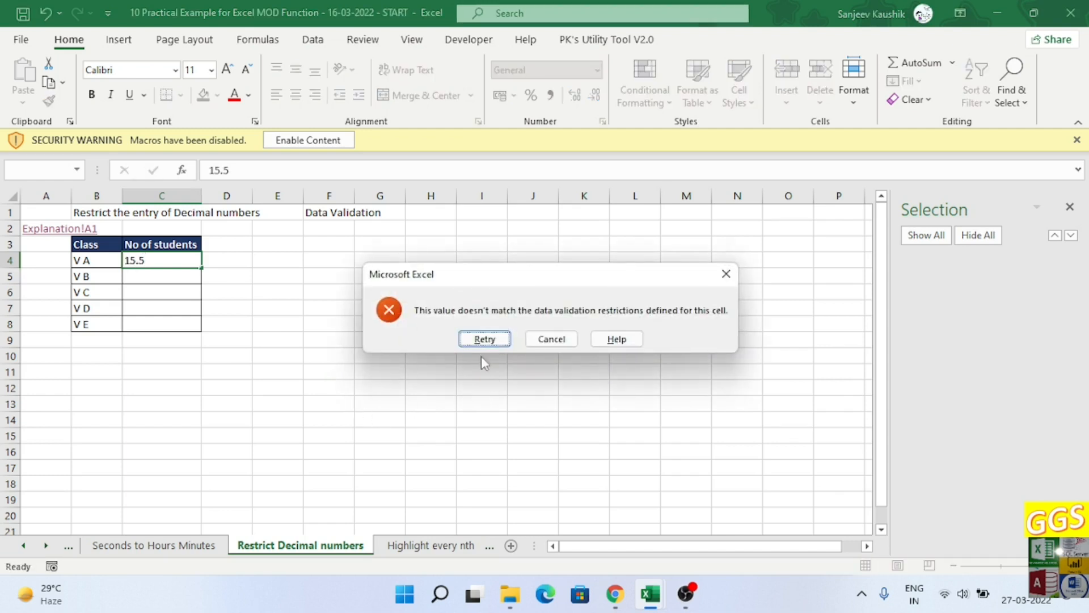
pyautogui.click(551, 339)
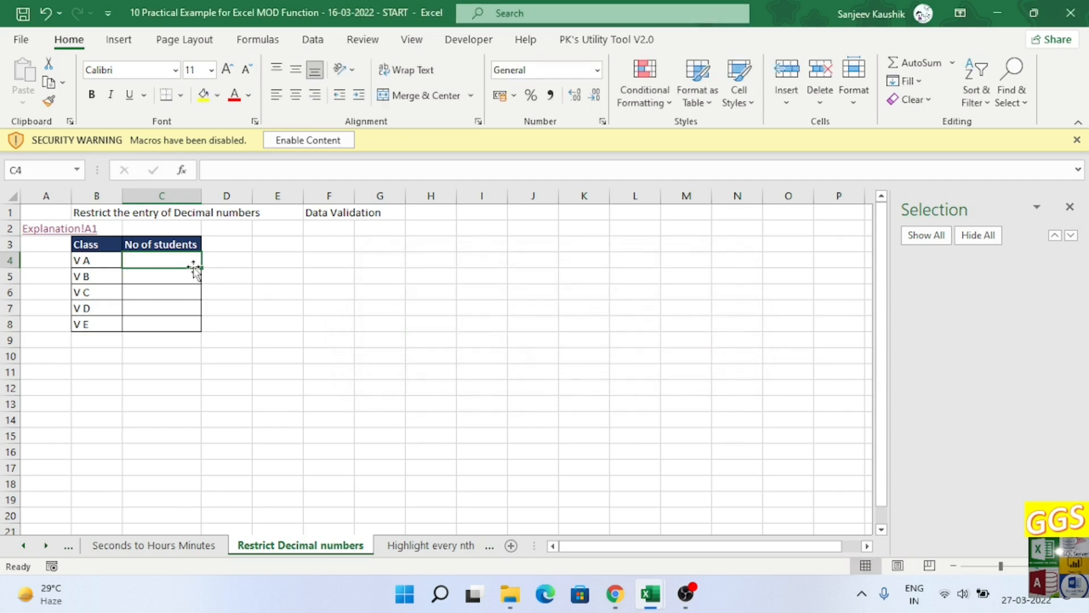
pyautogui.write('15.5')
pyautogui.press('Return')
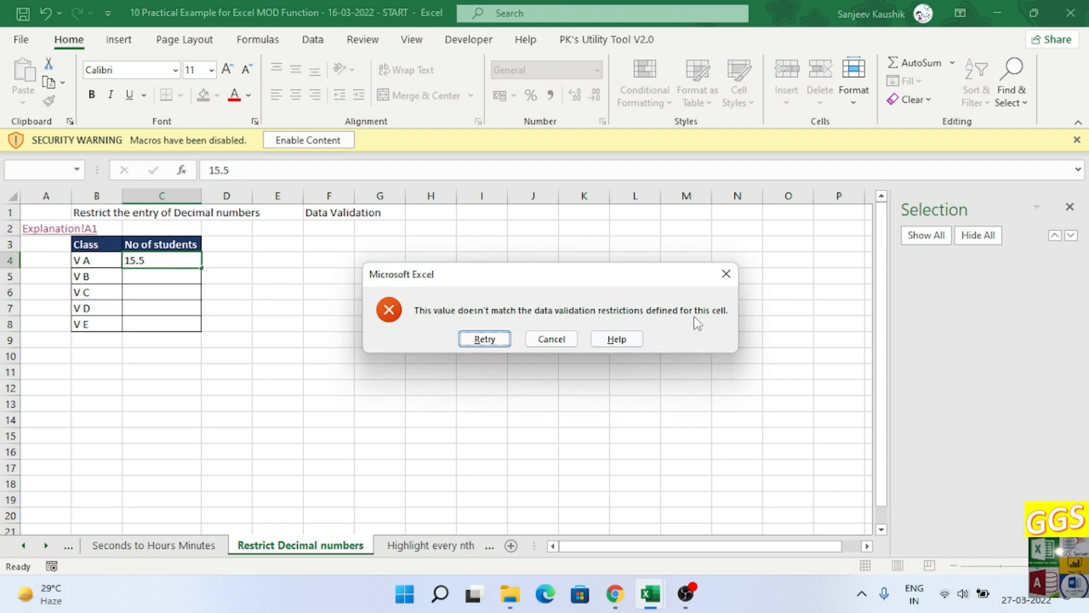
pyautogui.click(552, 339)
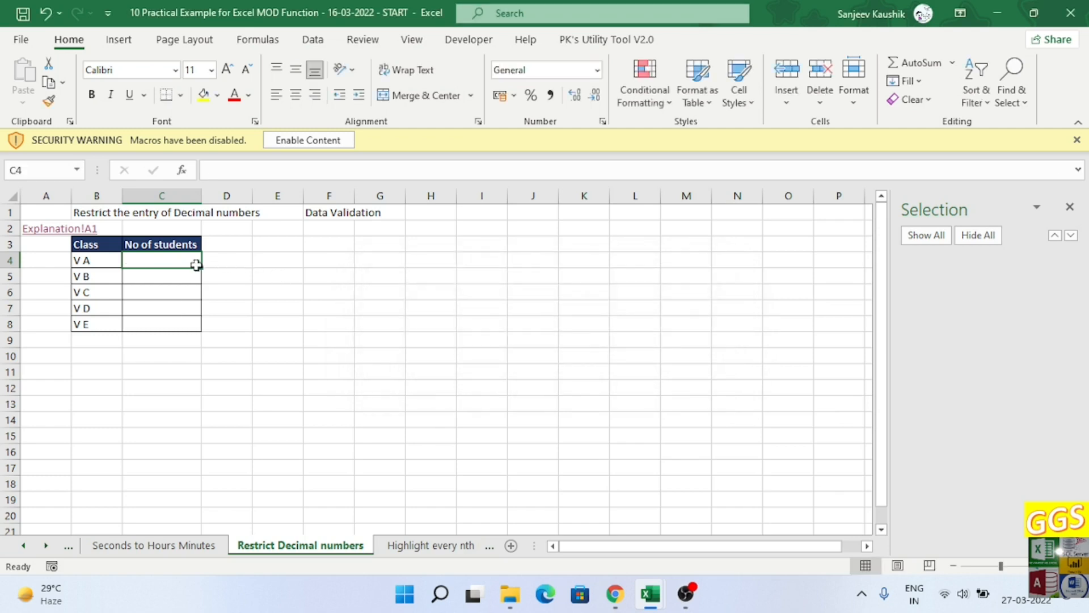
# - Enter 16, 255 and 30555 as the number of students for classes V A, V B and V C in C4:C6
pyautogui.write('16')
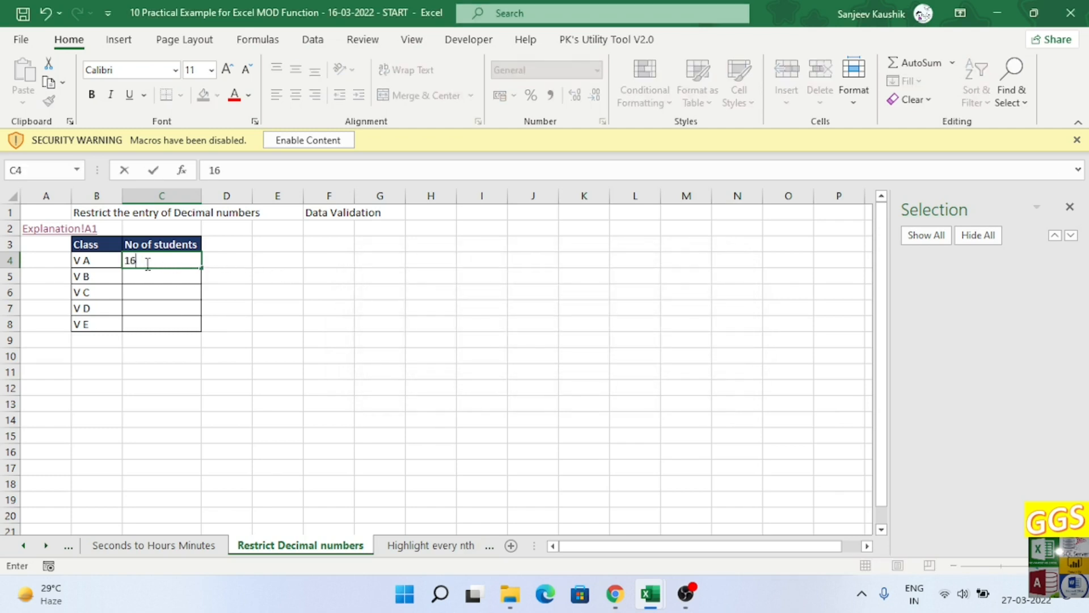
pyautogui.press('Return')
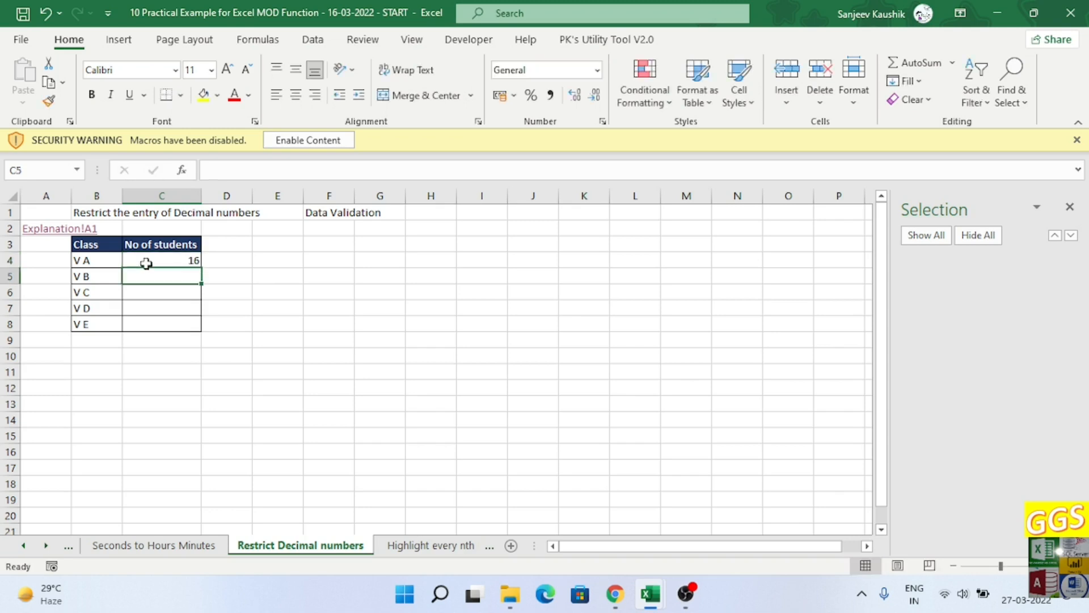
pyautogui.write('255')
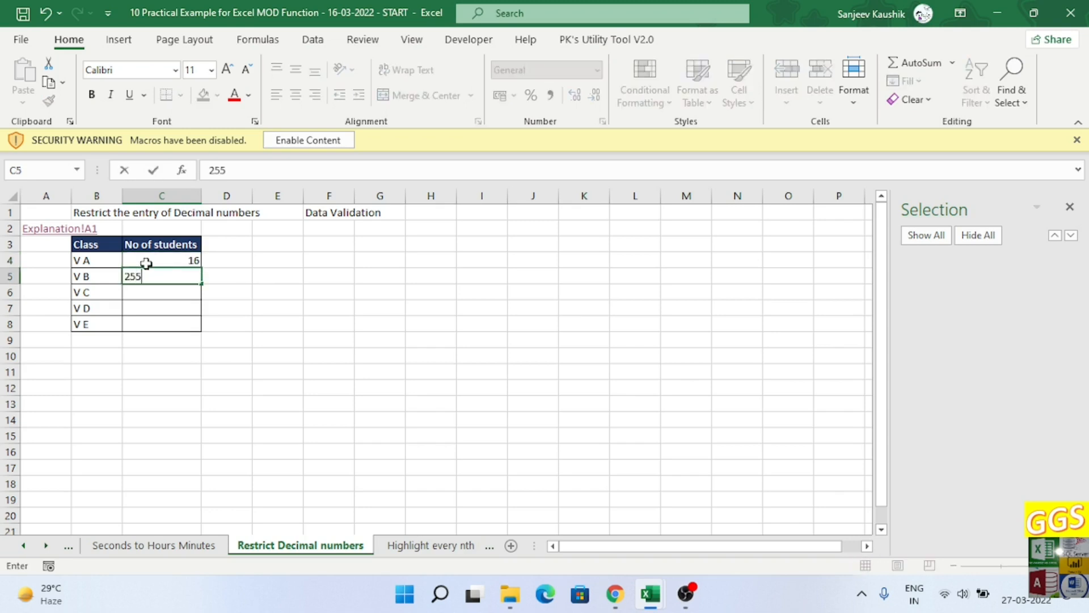
pyautogui.press('Return')
pyautogui.write('30555')
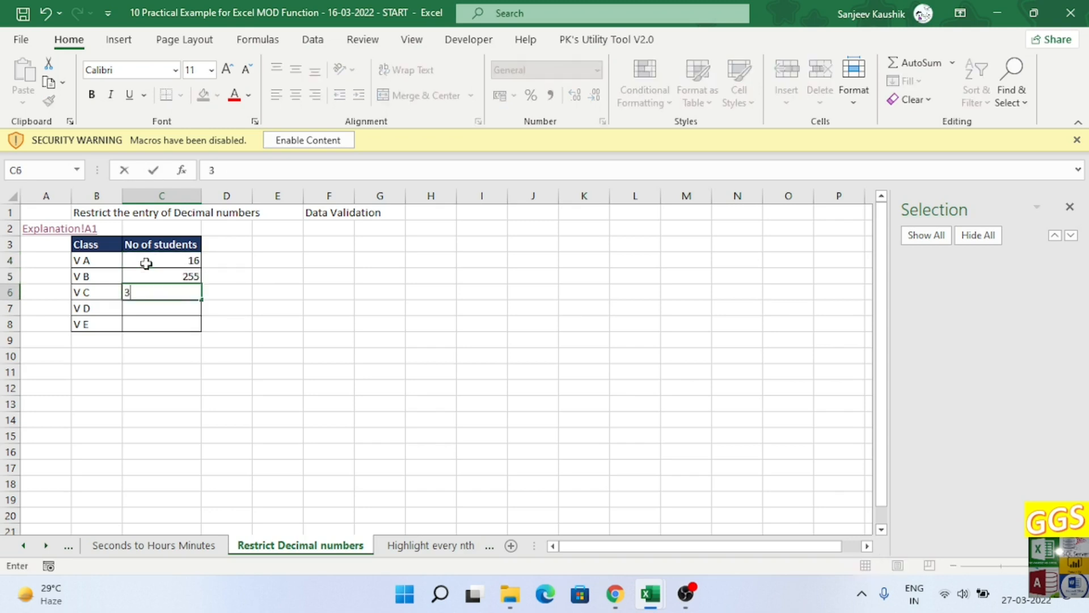
pyautogui.press('Return')
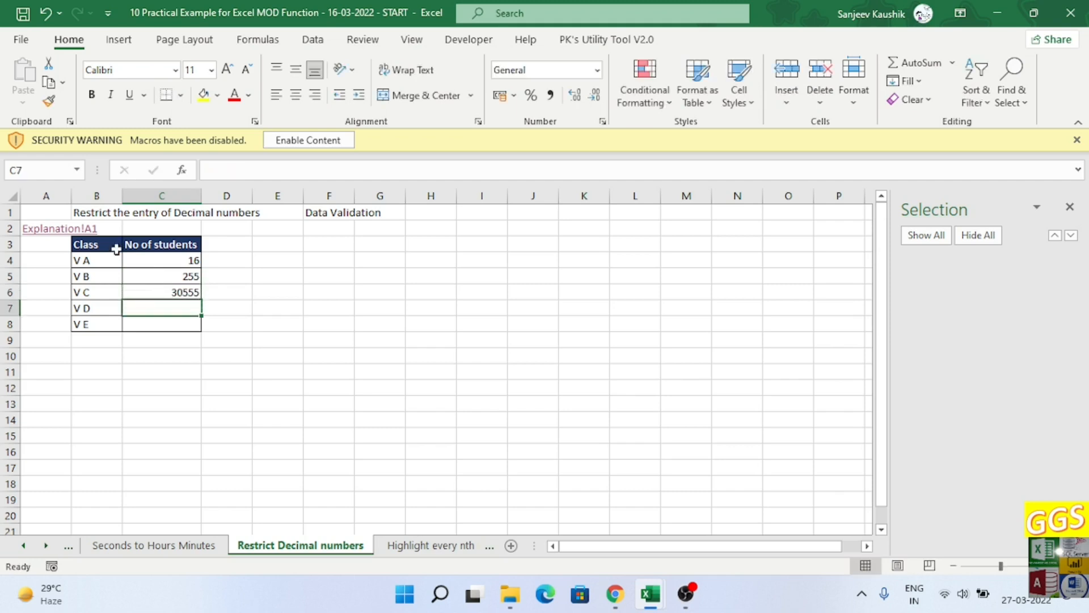
# - Open the Data Validation settings of cell C6 and examine its custom validation formula
pyautogui.click(159, 292)
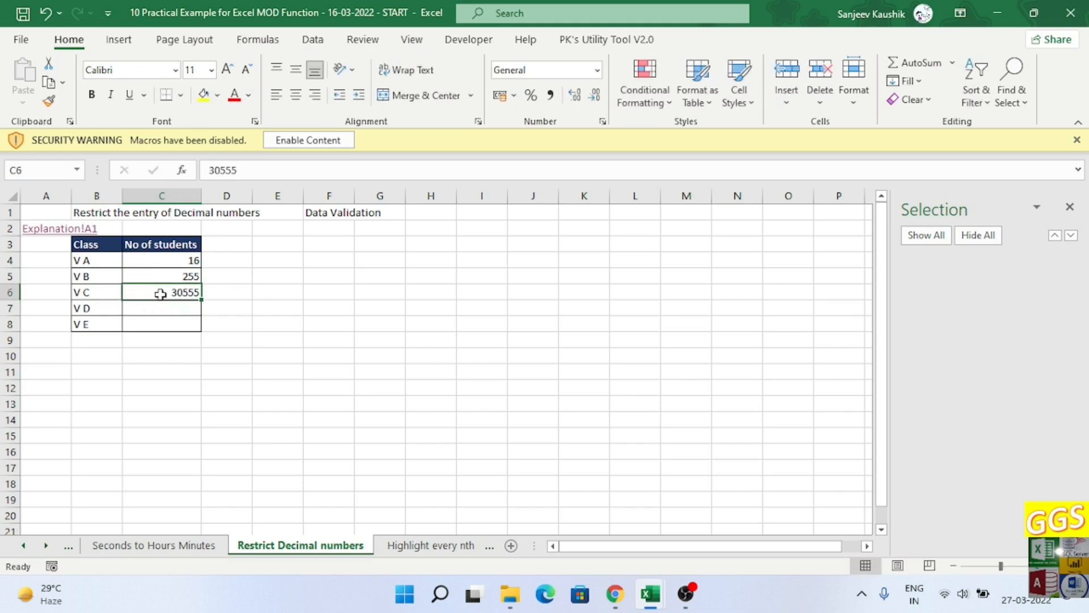
pyautogui.click(312, 41)
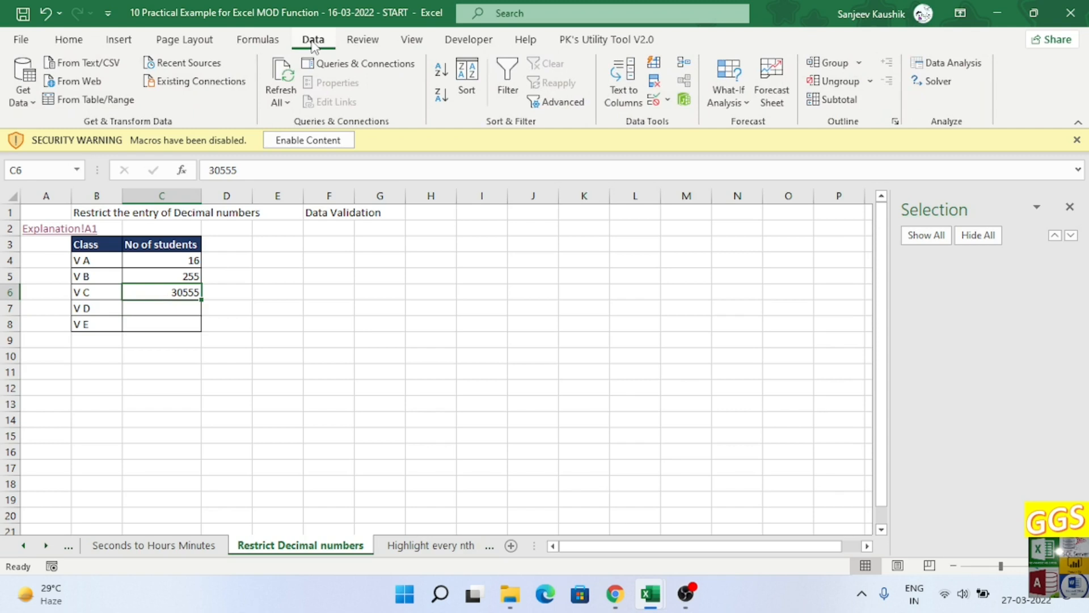
pyautogui.click(668, 100)
pyautogui.click(675, 120)
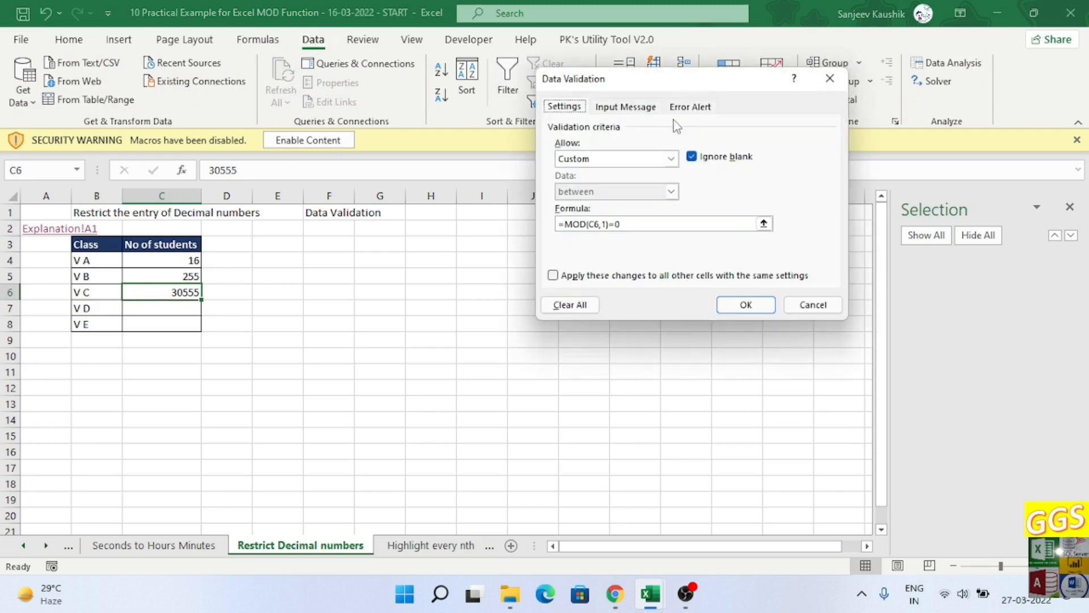
pyautogui.click(649, 224)
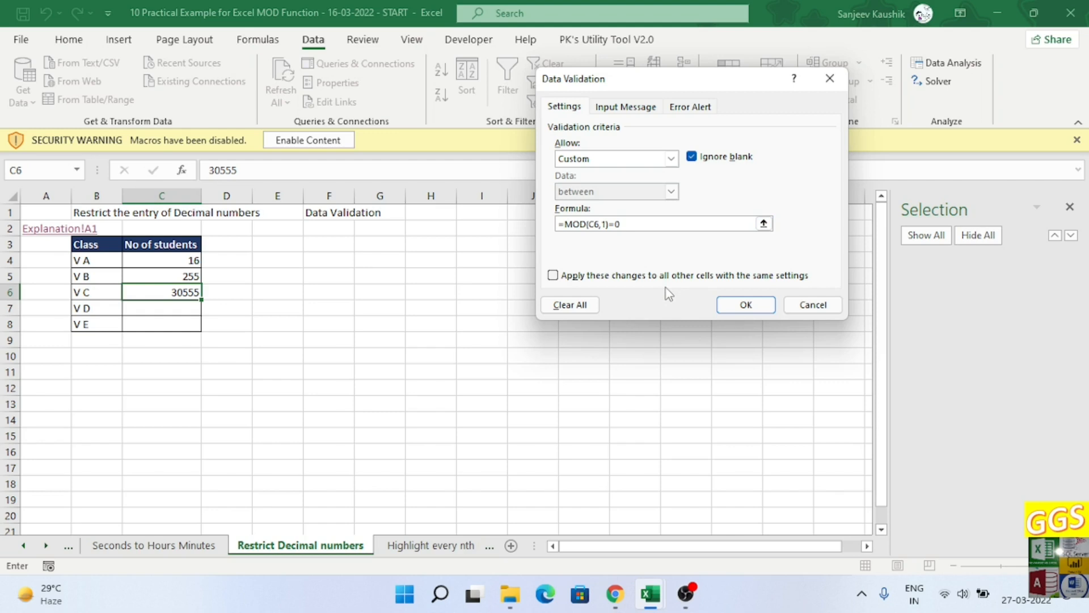
# - Close the Data Validation settings unchanged and enter 12564 and 99 as the number of students for classes V D and V E in C7:C8
pyautogui.click(810, 307)
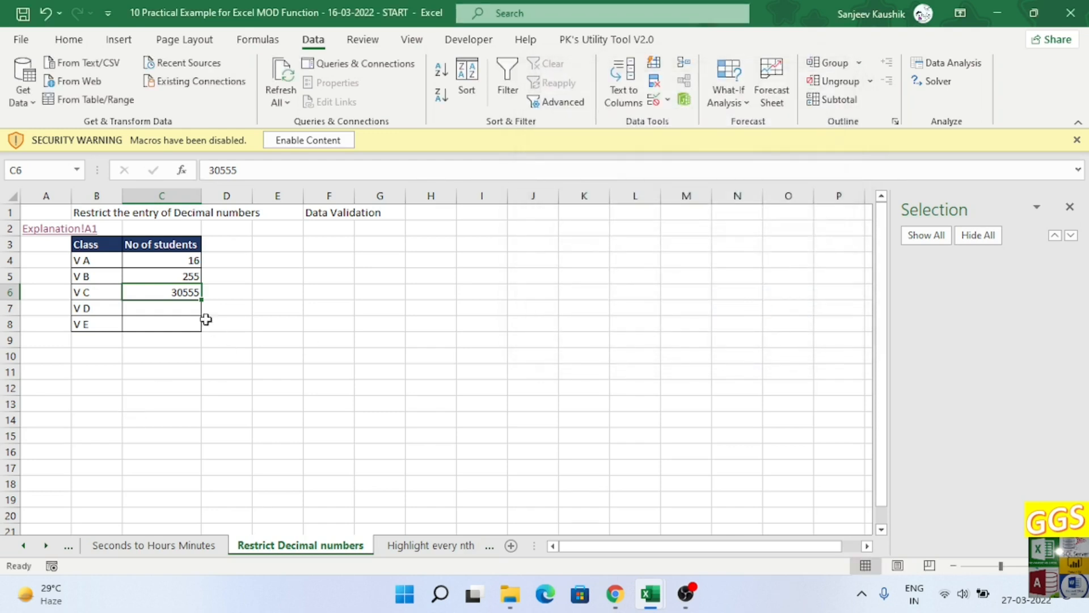
pyautogui.click(177, 306)
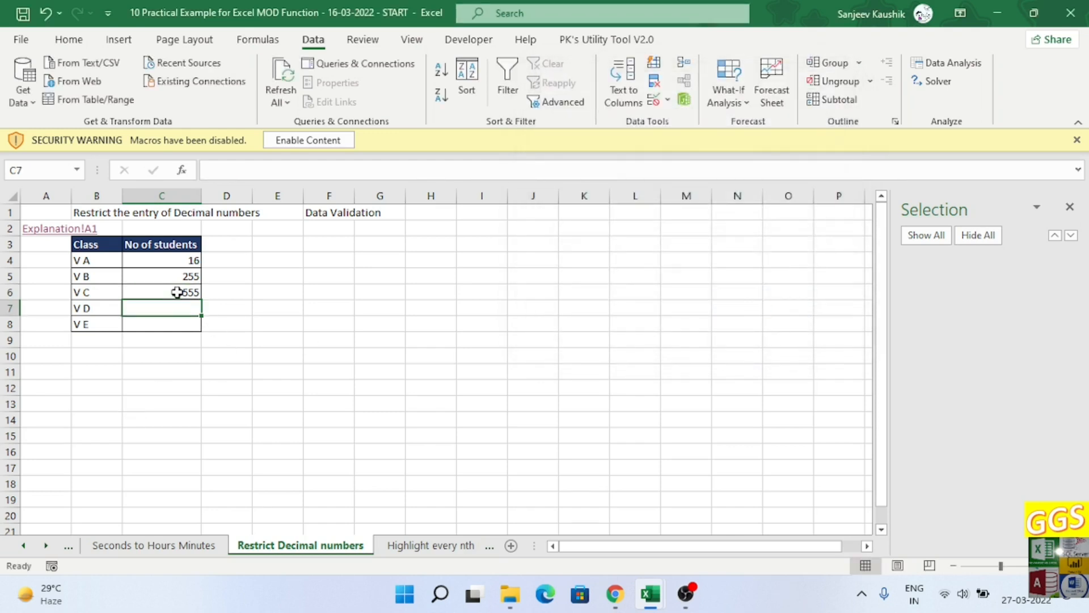
pyautogui.write('12564')
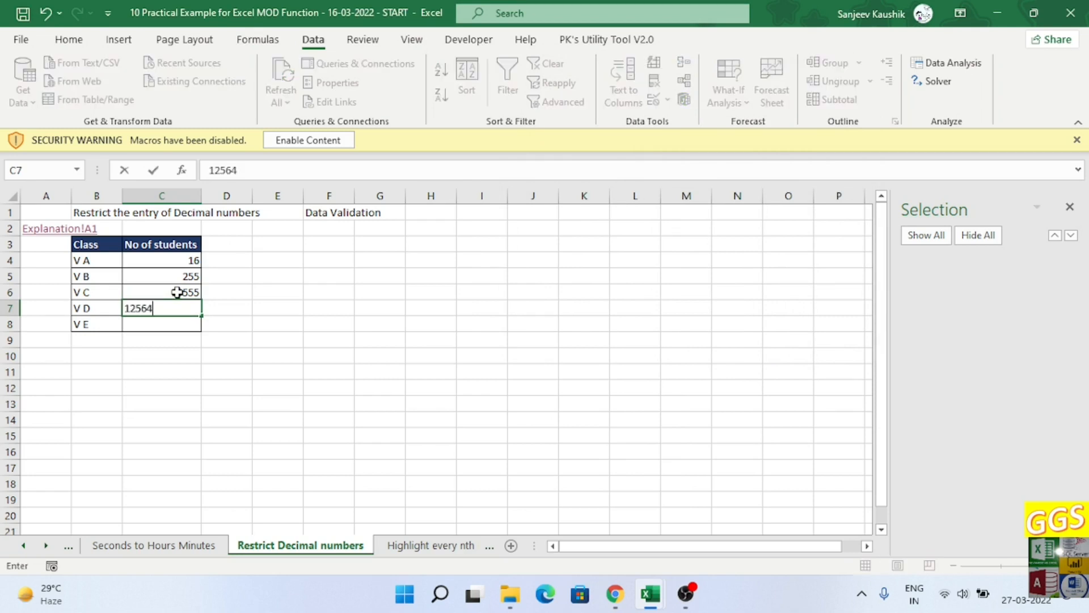
pyautogui.press('Return')
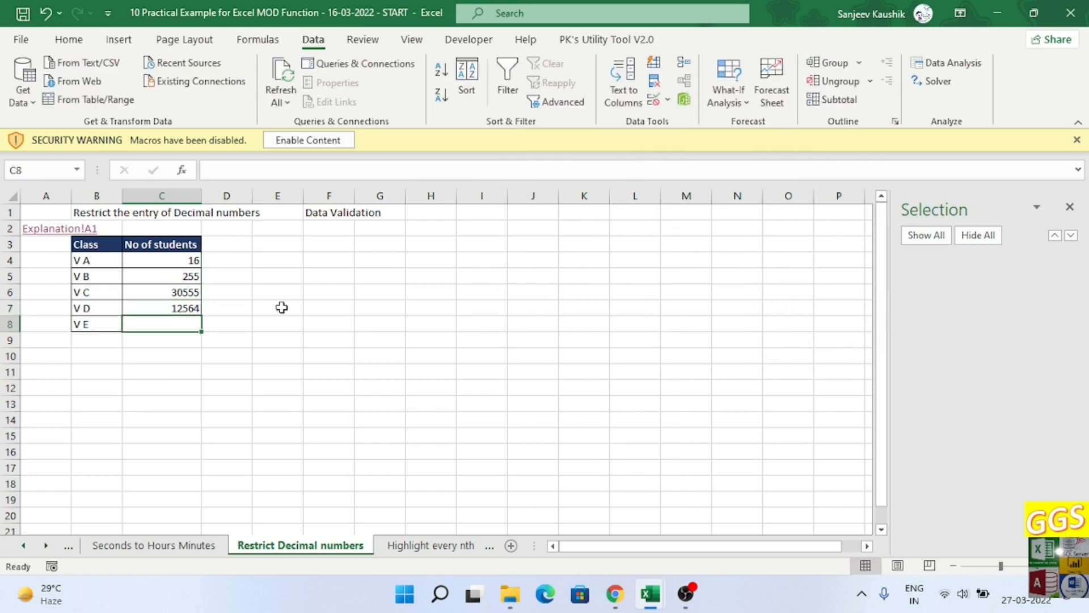
pyautogui.write('99')
pyautogui.press('Return')
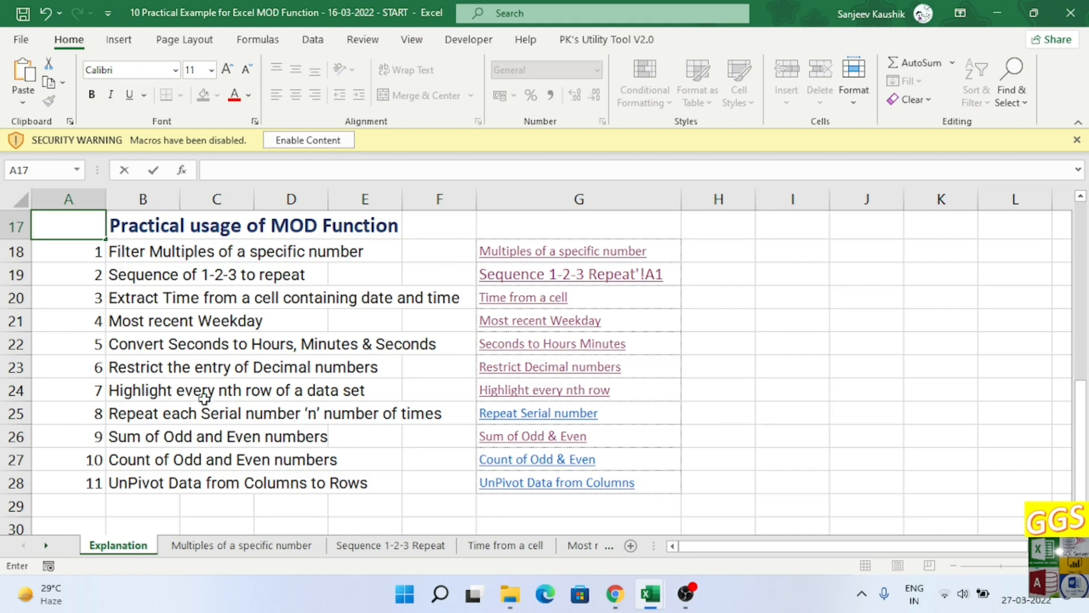
# - Open the Highlight every nth row sheet through its link on the Explanation sheet and select the state data in B4:J53
pyautogui.click(508, 391)
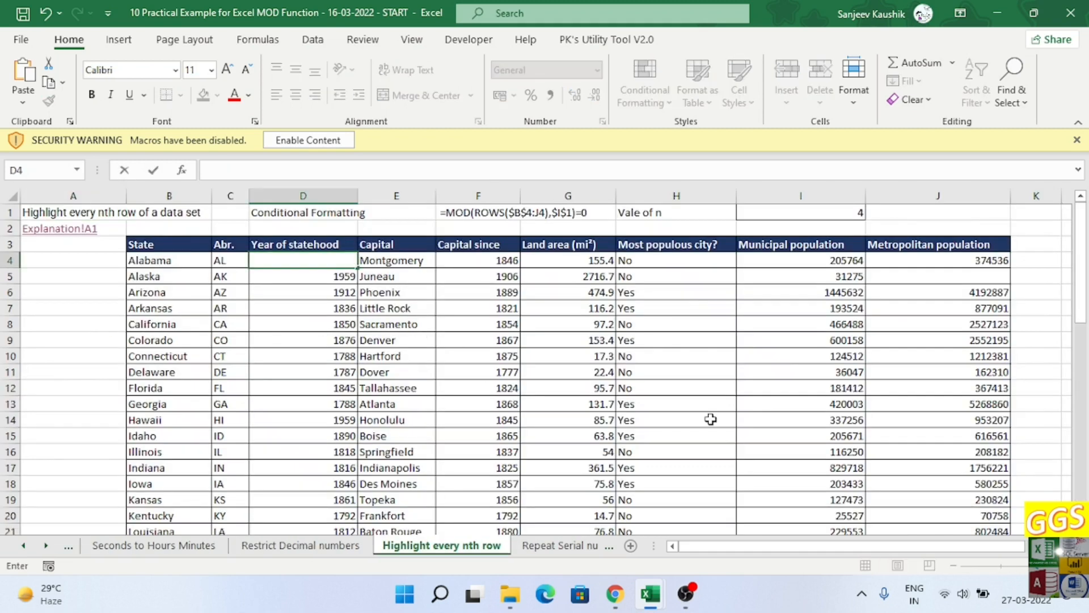
pyautogui.press('Escape')
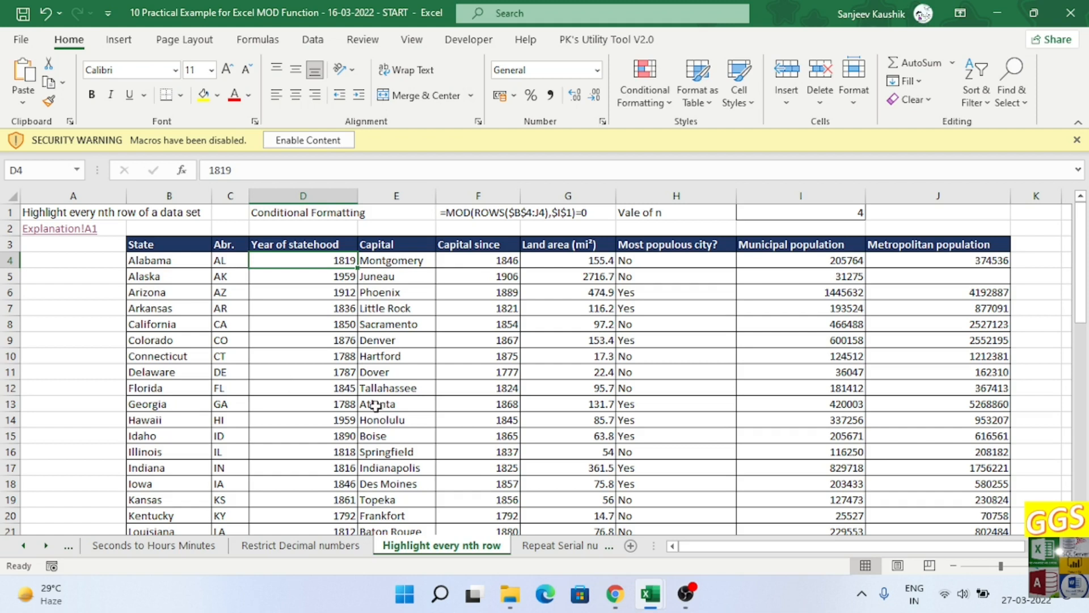
pyautogui.click(170, 262)
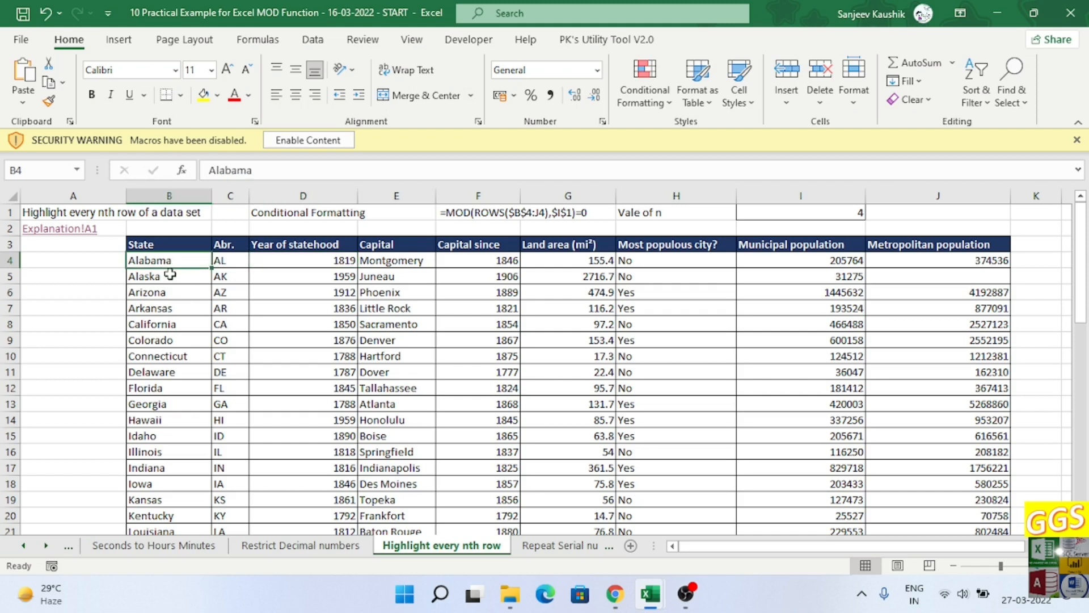
pyautogui.hotkey('ctrl', 'shift', 'Right')
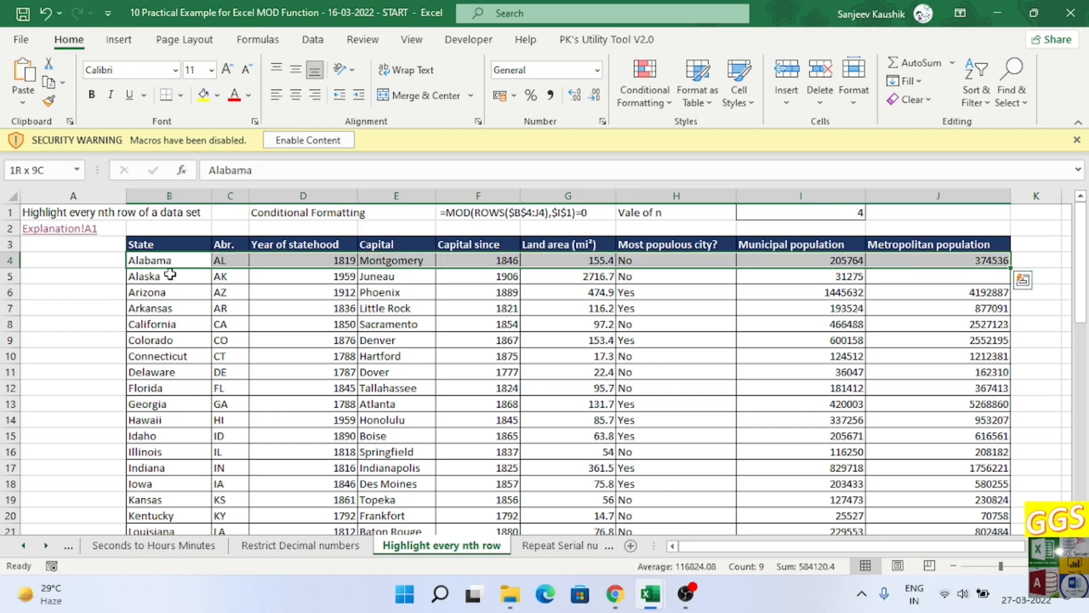
pyautogui.hotkey('ctrl', 'shift', 'Down')
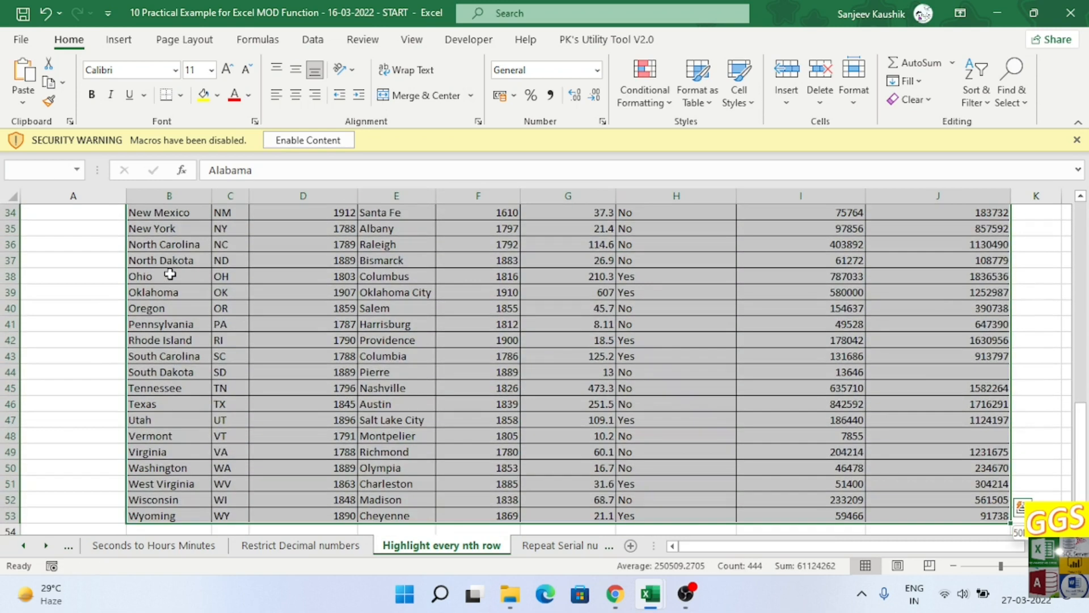
# - Create a formula-based conditional formatting rule for the selected data using =MOD(ROWS($B$4:J4),$I$1)=0
pyautogui.click(642, 106)
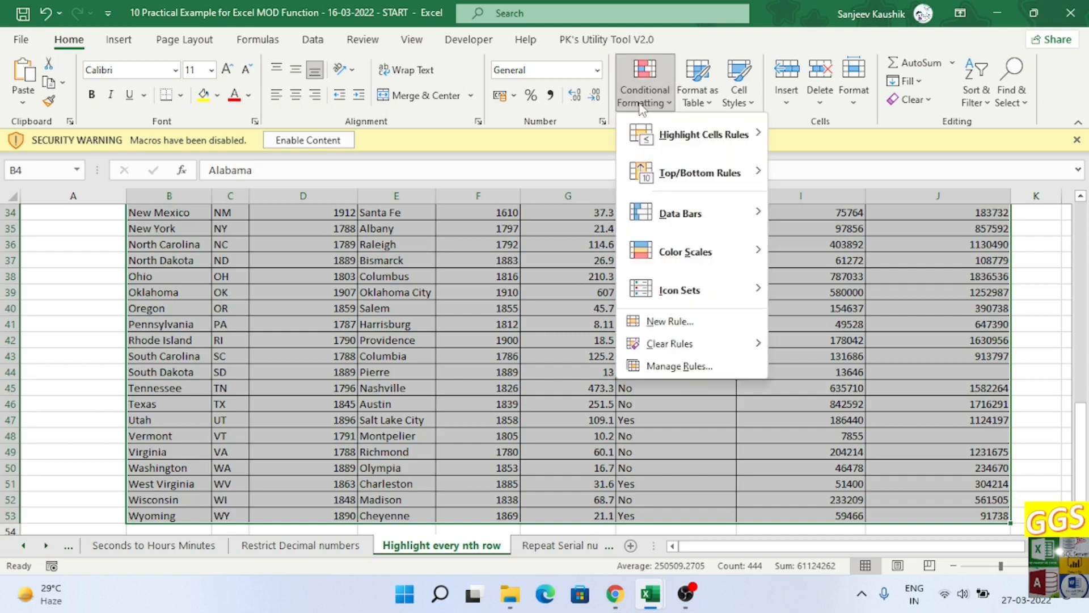
pyautogui.click(668, 322)
pyautogui.click(297, 339)
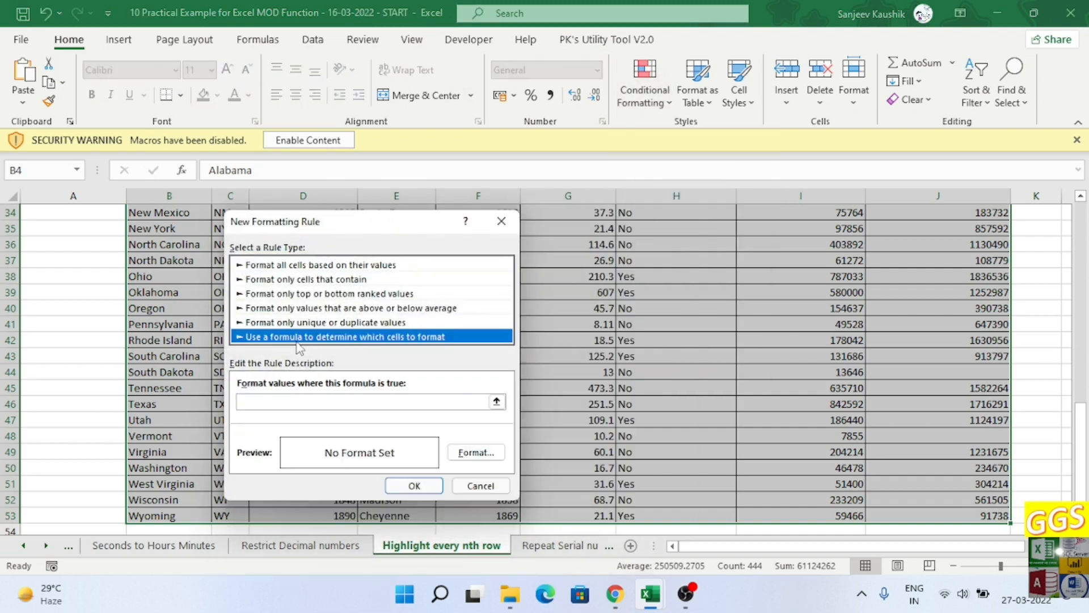
pyautogui.click(273, 401)
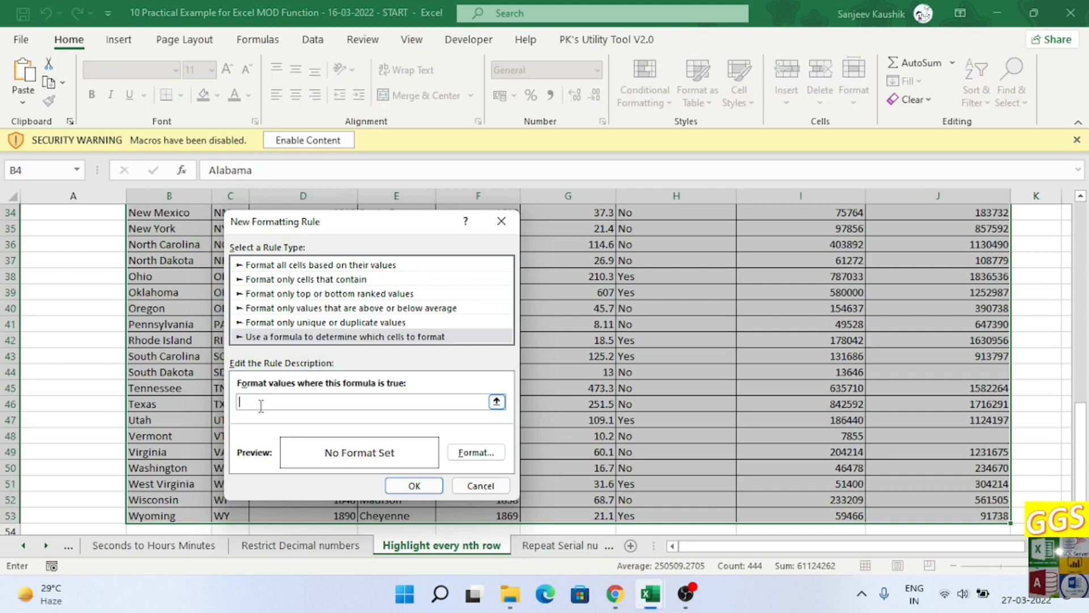
pyautogui.write('=MOD(ROWS($B$4:J4),$I$1)=0')
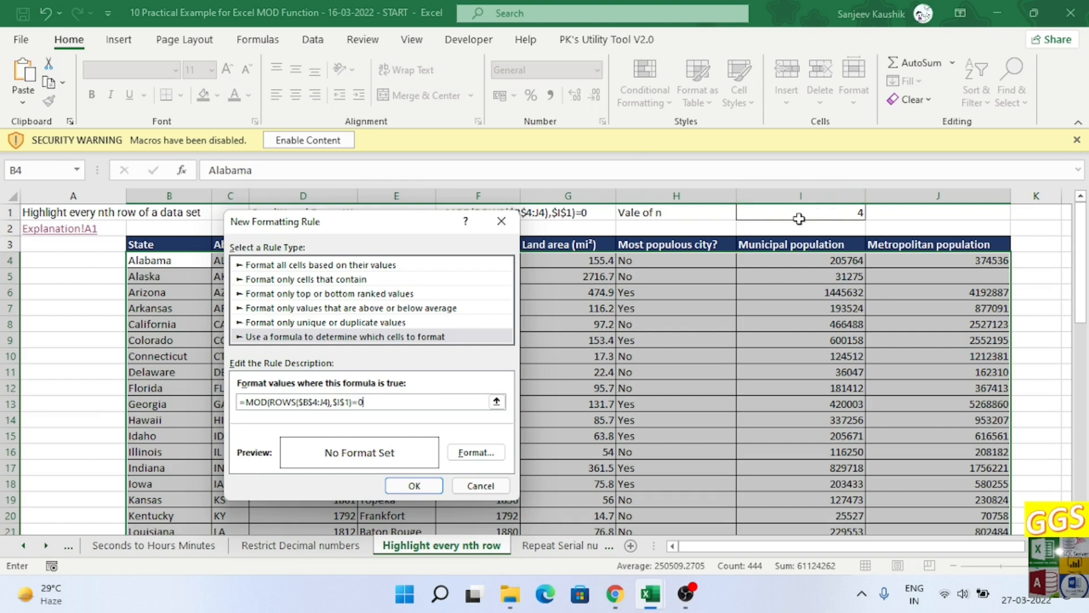
# - Give the new formatting rule an orange background fill, apply it to the state data and deselect the range
pyautogui.click(475, 452)
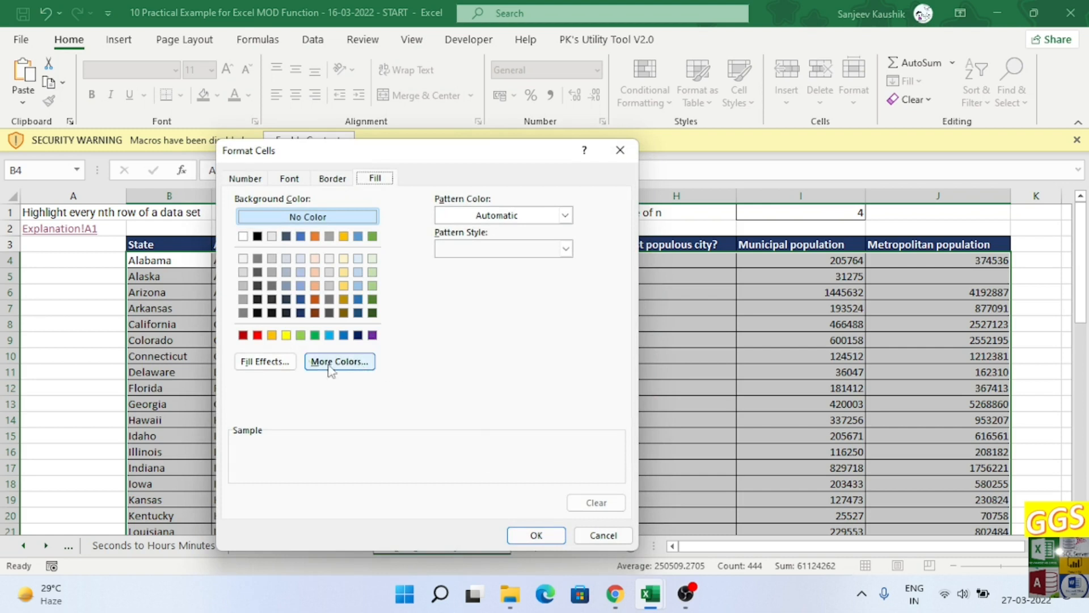
pyautogui.click(272, 335)
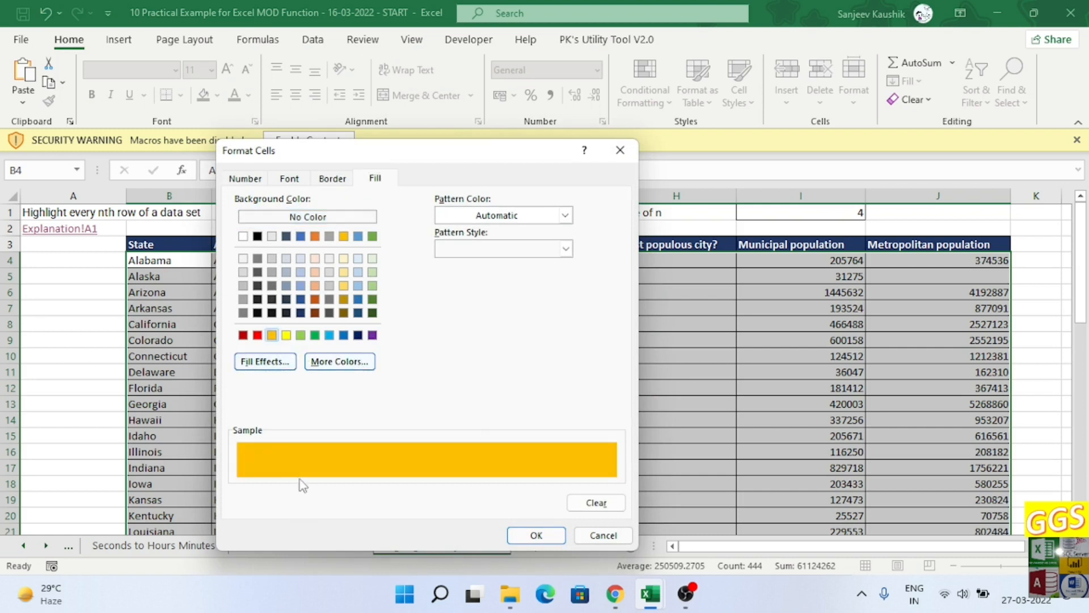
pyautogui.click(536, 536)
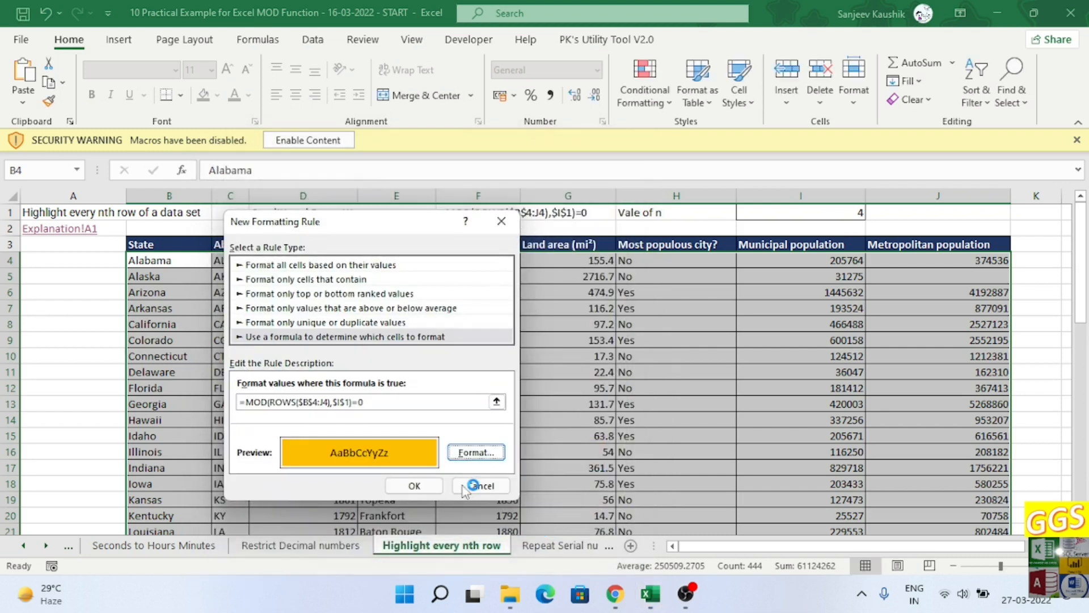
pyautogui.click(414, 485)
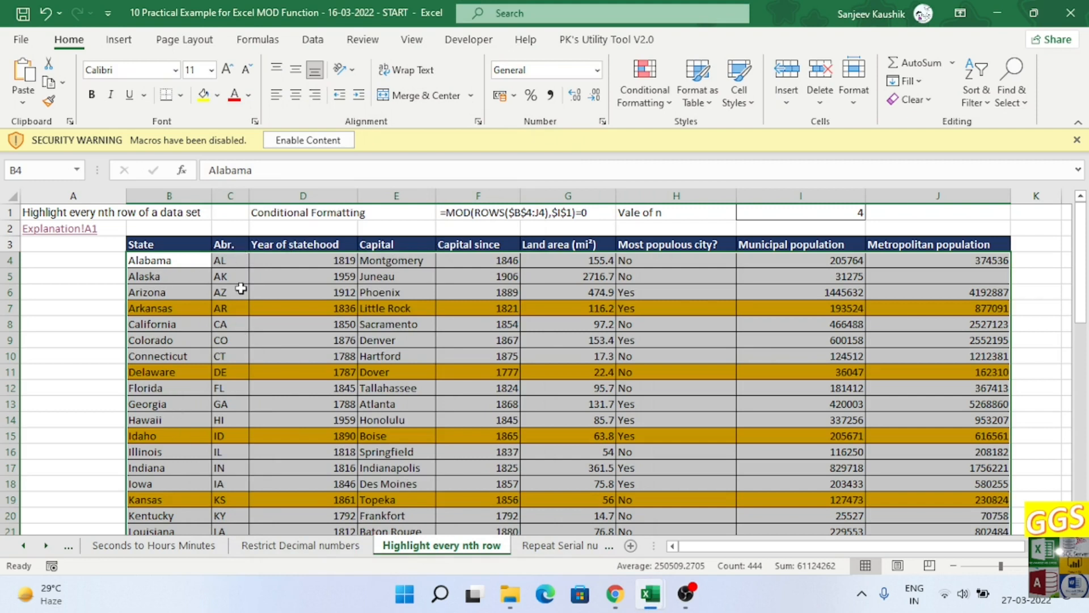
pyautogui.click(290, 274)
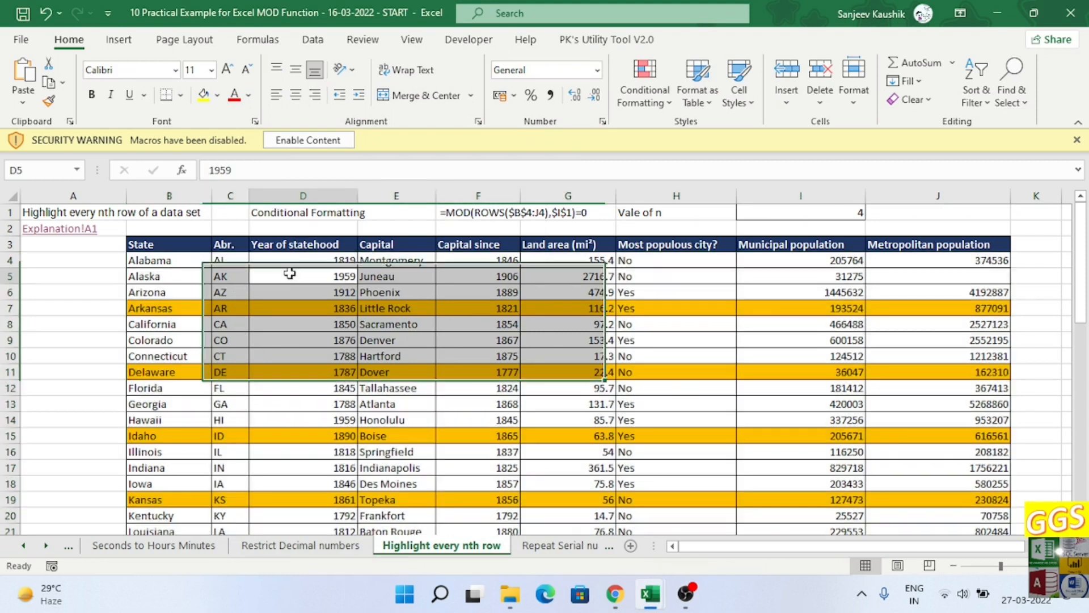
# - Try 5 as the value of n in I1 and set it to 3 to highlight every third row
pyautogui.click(861, 213)
pyautogui.click(873, 212)
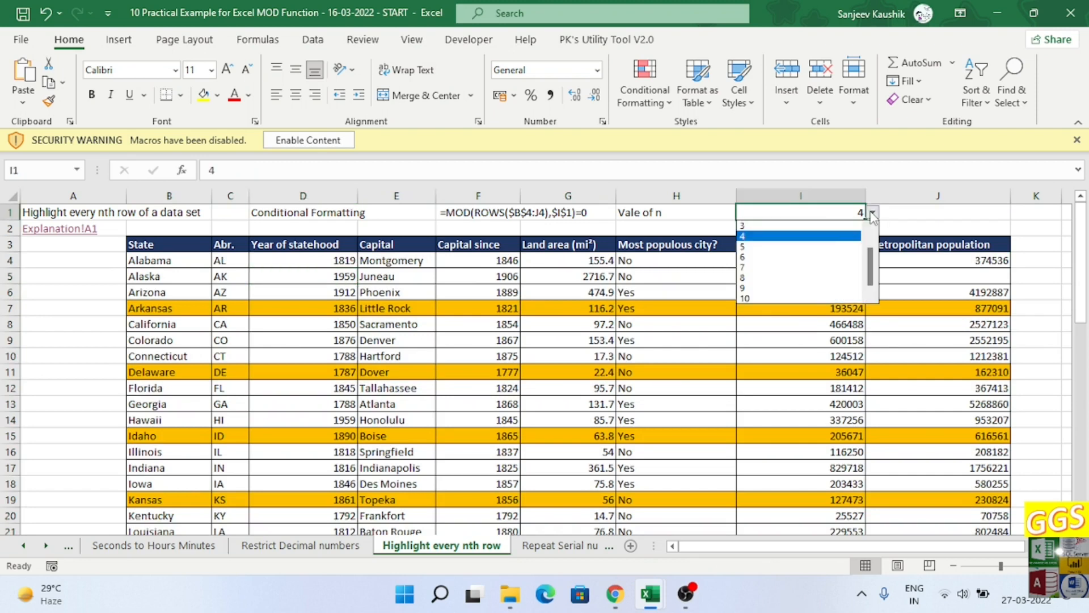
pyautogui.click(765, 248)
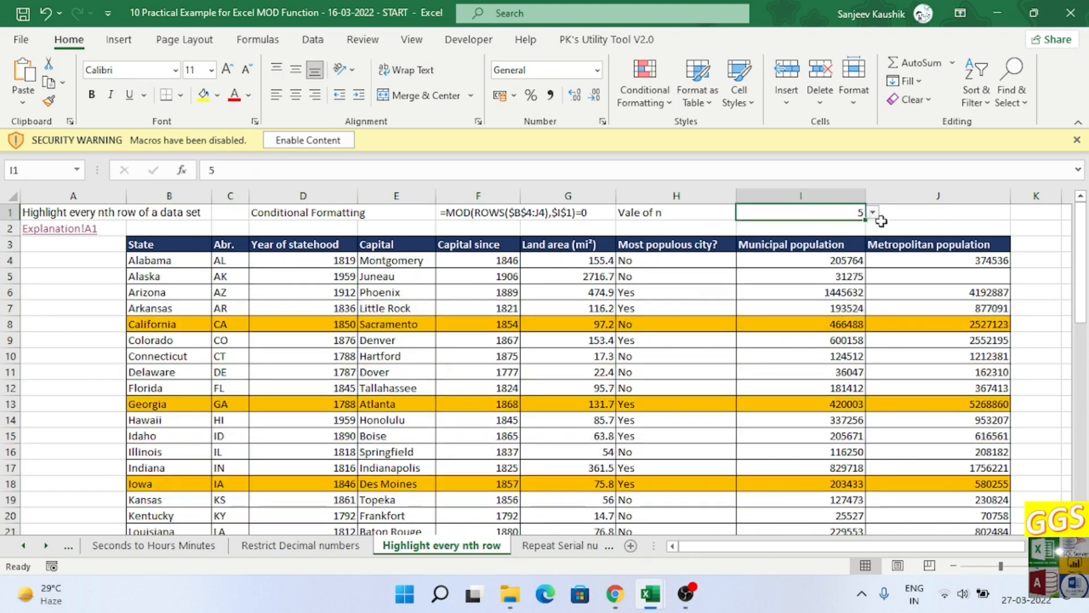
pyautogui.click(873, 212)
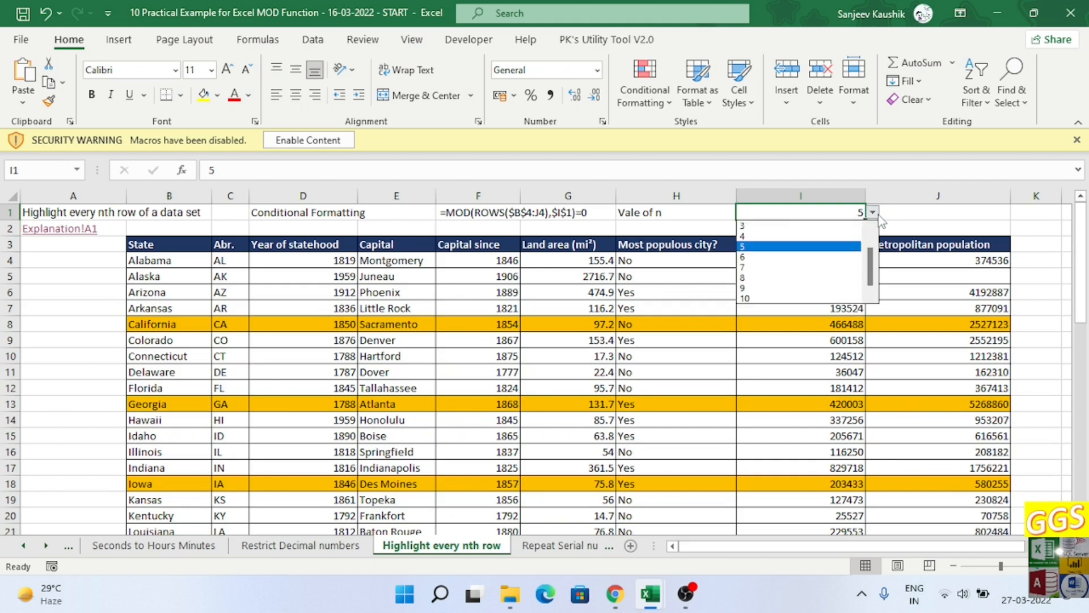
pyautogui.click(753, 227)
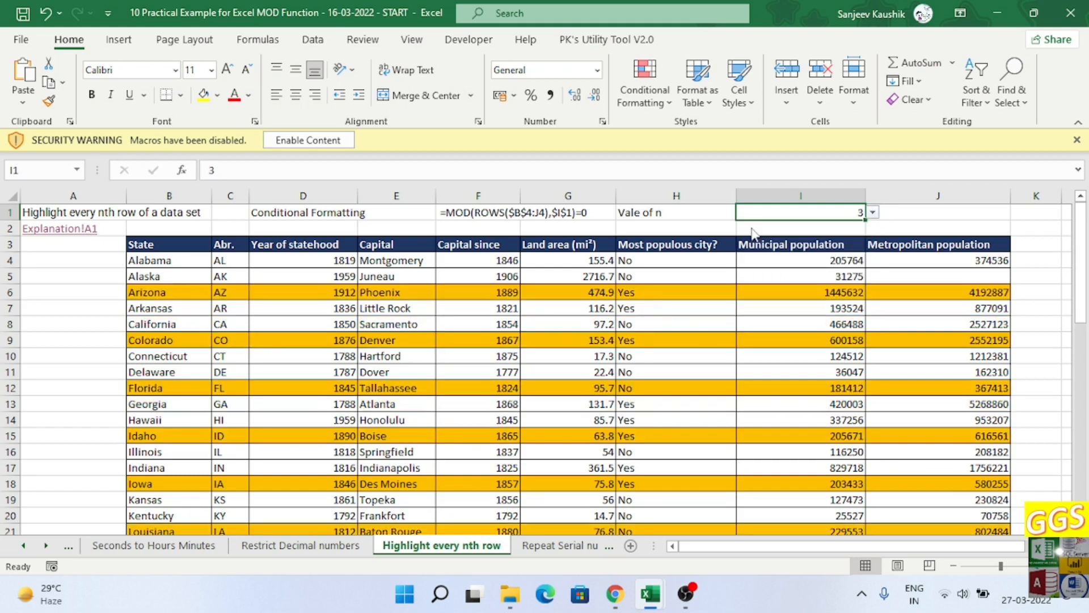
# - Return to the Explanation sheet and open the Repeat Serial number sheet through its link
pyautogui.click(273, 344)
pyautogui.click(109, 276)
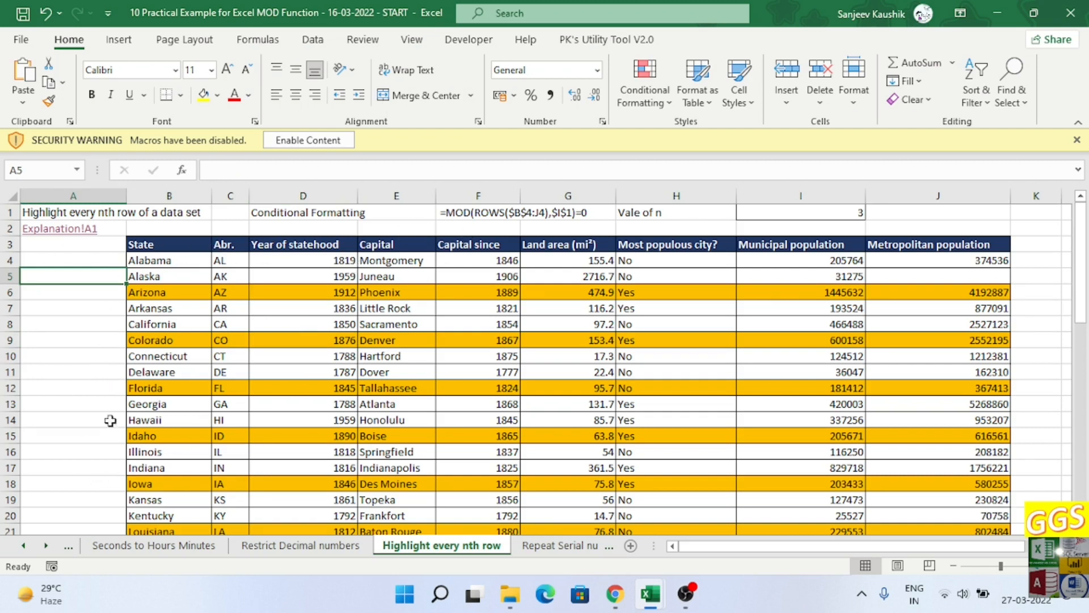
pyautogui.doubleClick(53, 226)
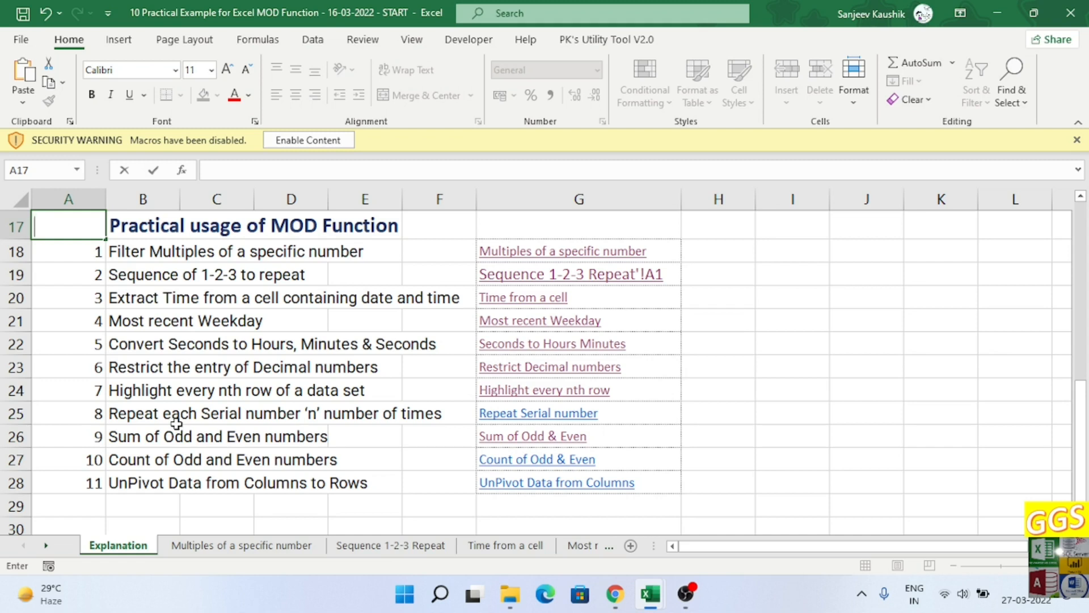
pyautogui.click(501, 416)
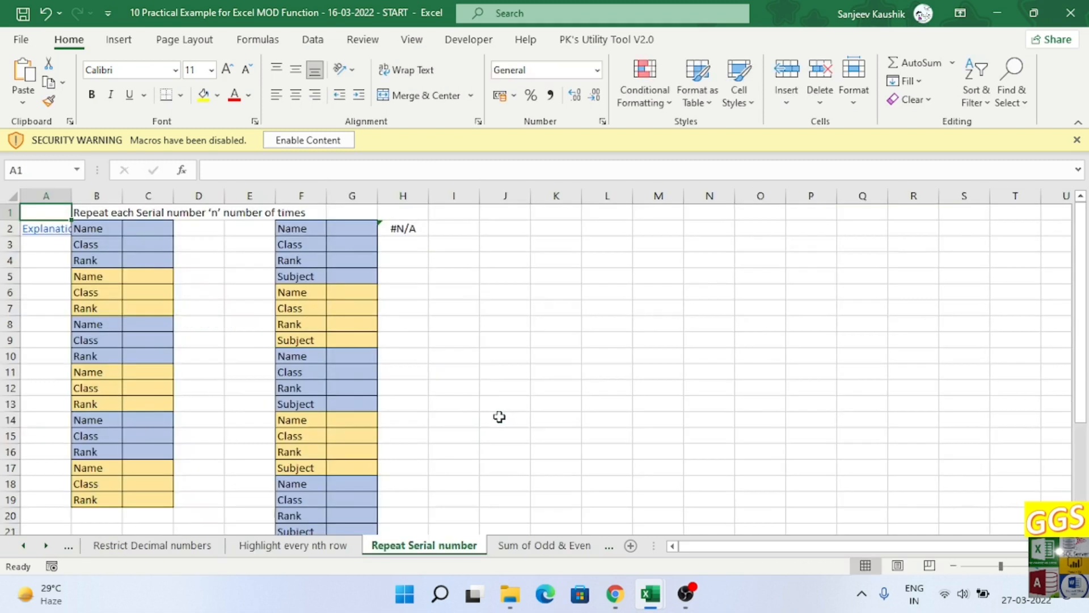
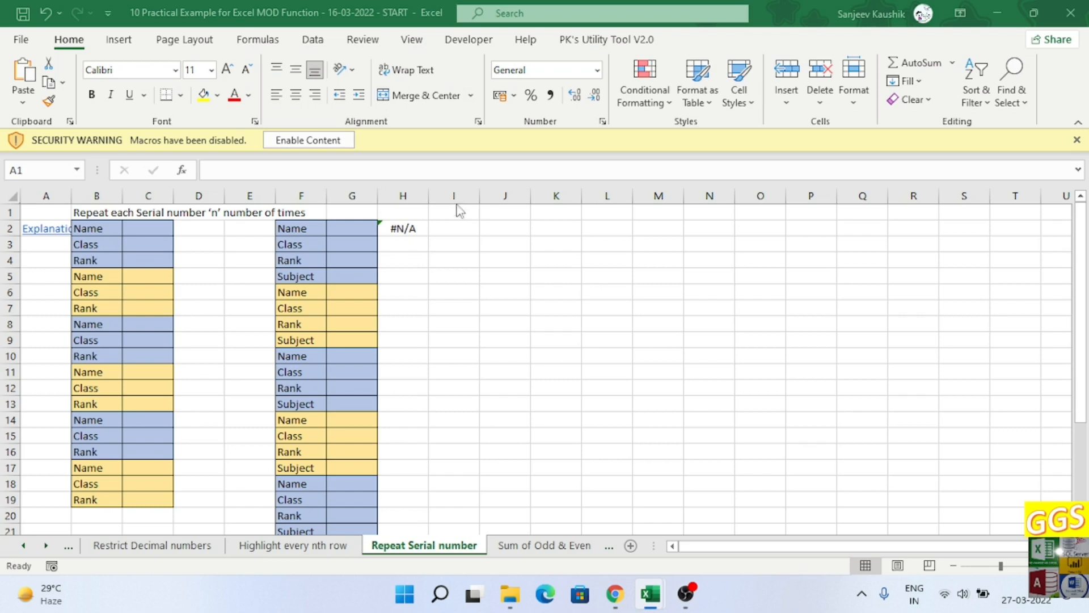
# - Begin a formula in C2 with an IF whose logical test nests ROWS inside MOD
pyautogui.click(143, 224)
pyautogui.click(143, 225)
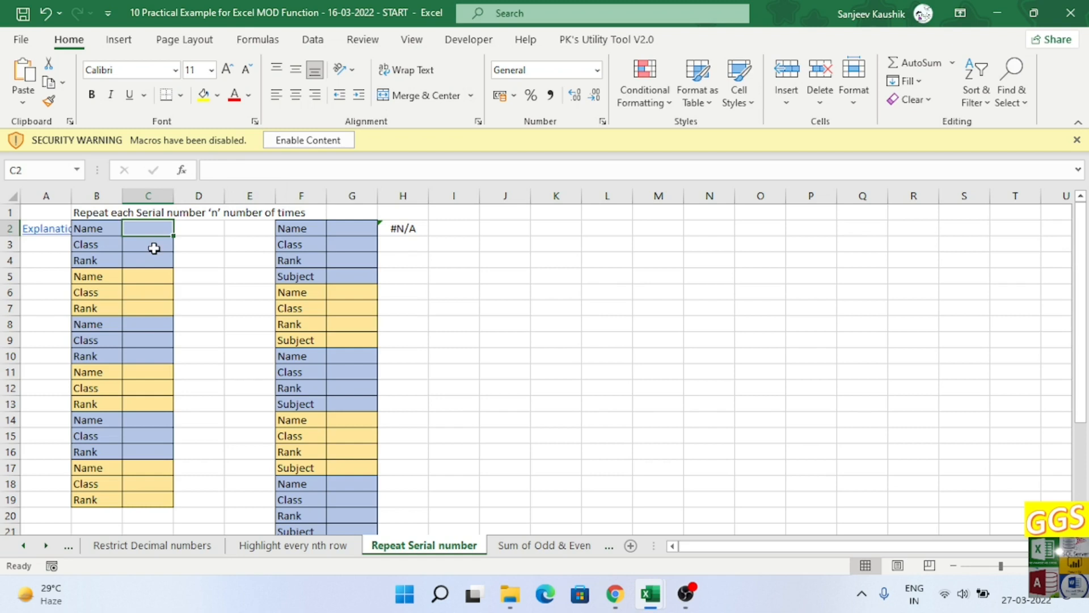
pyautogui.press('F2')
pyautogui.write('if')
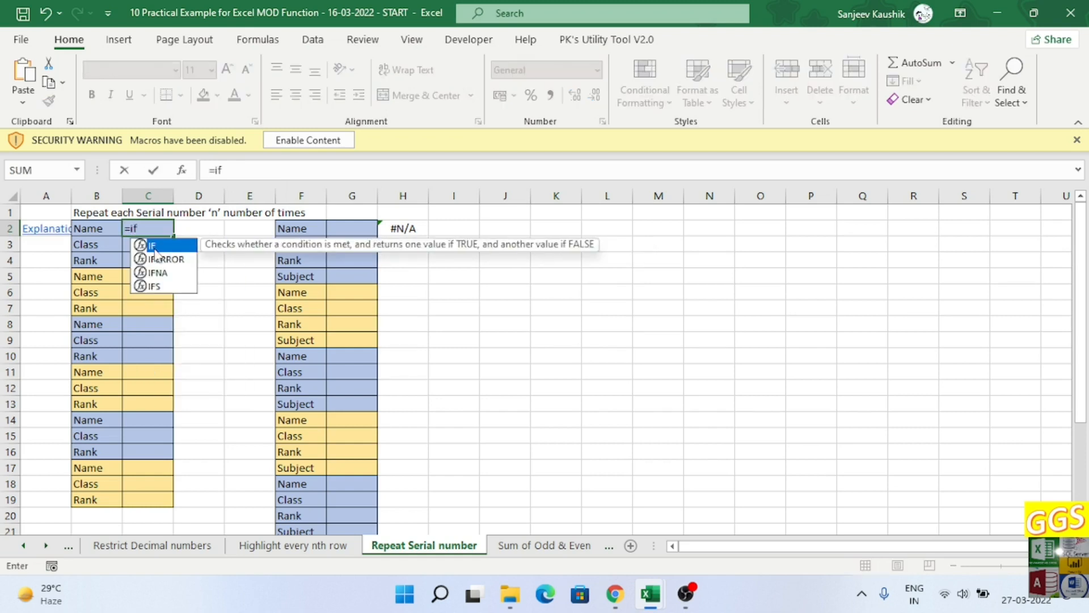
pyautogui.press('Tab')
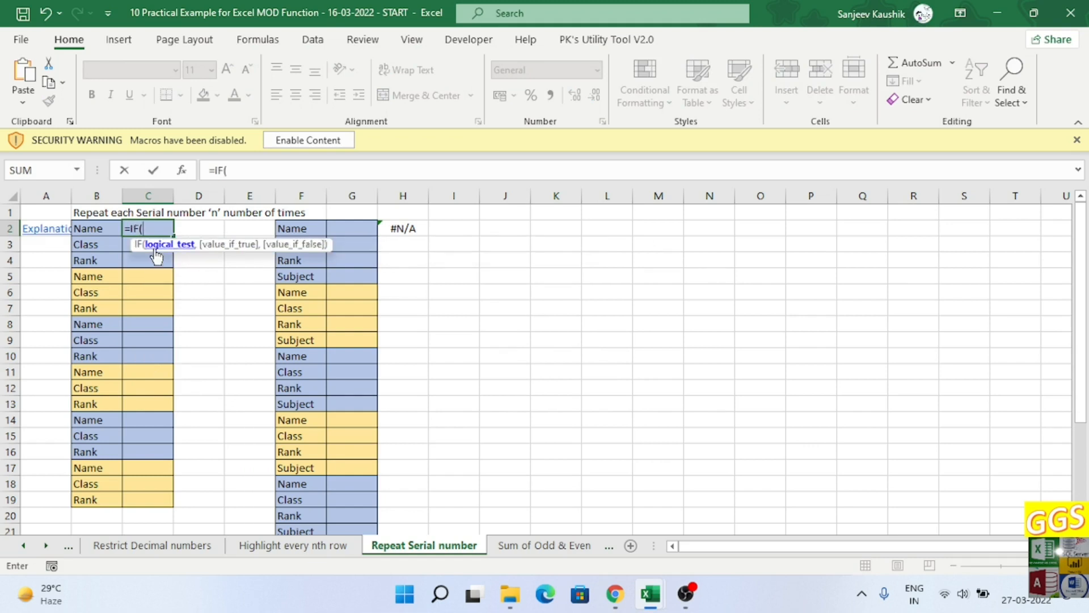
pyautogui.write('mod')
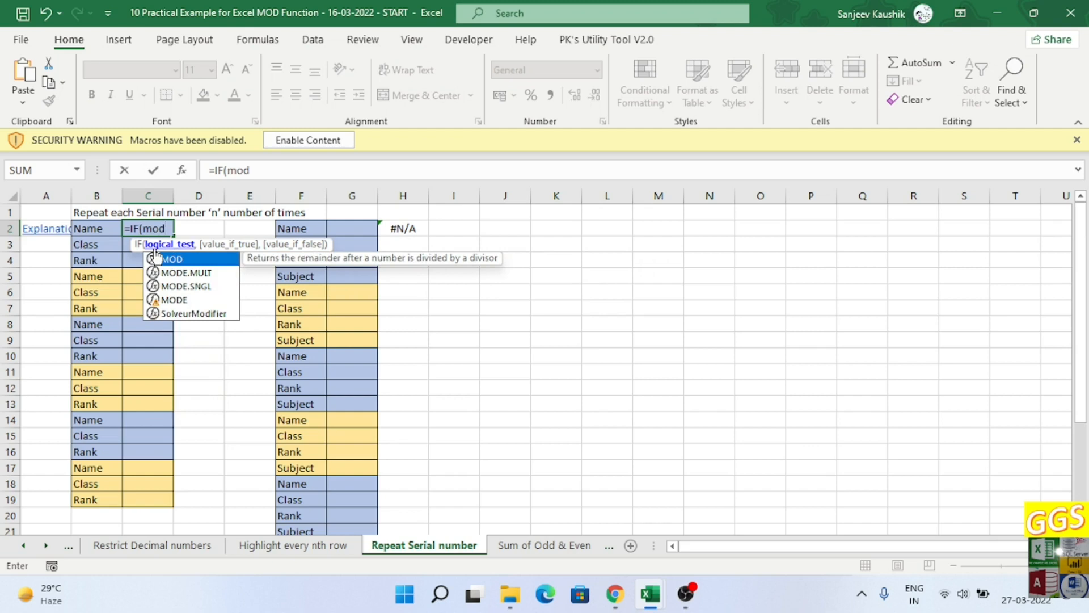
pyautogui.press('Tab')
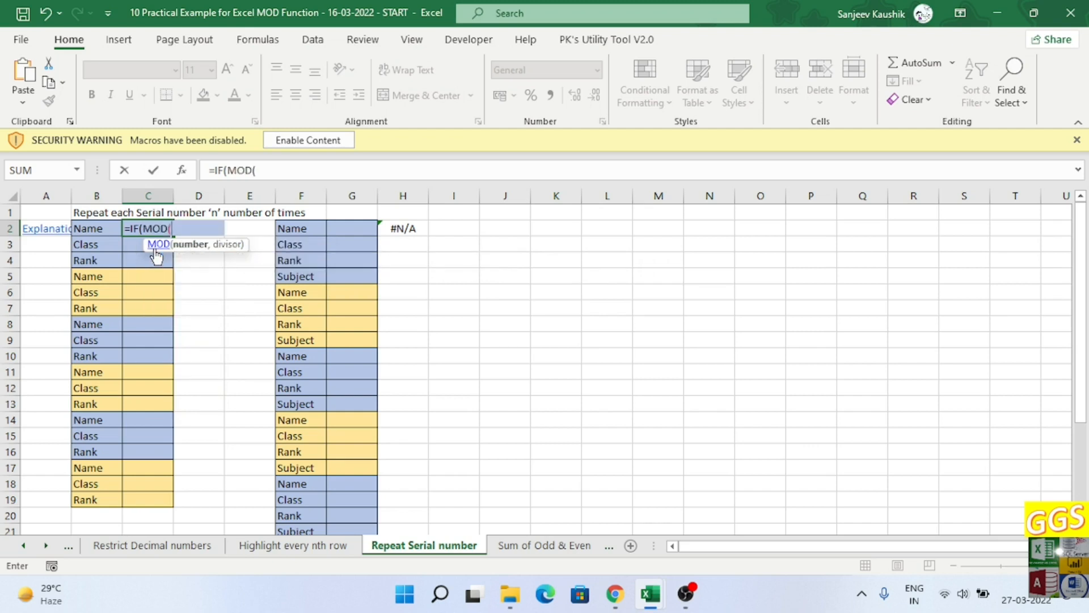
pyautogui.write('rows')
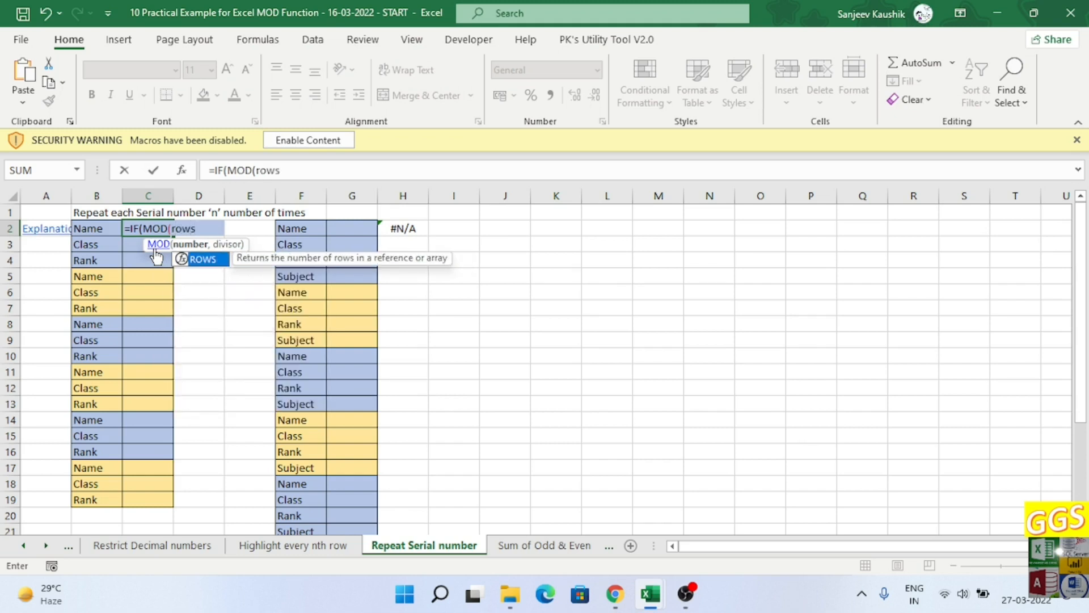
pyautogui.press('Tab')
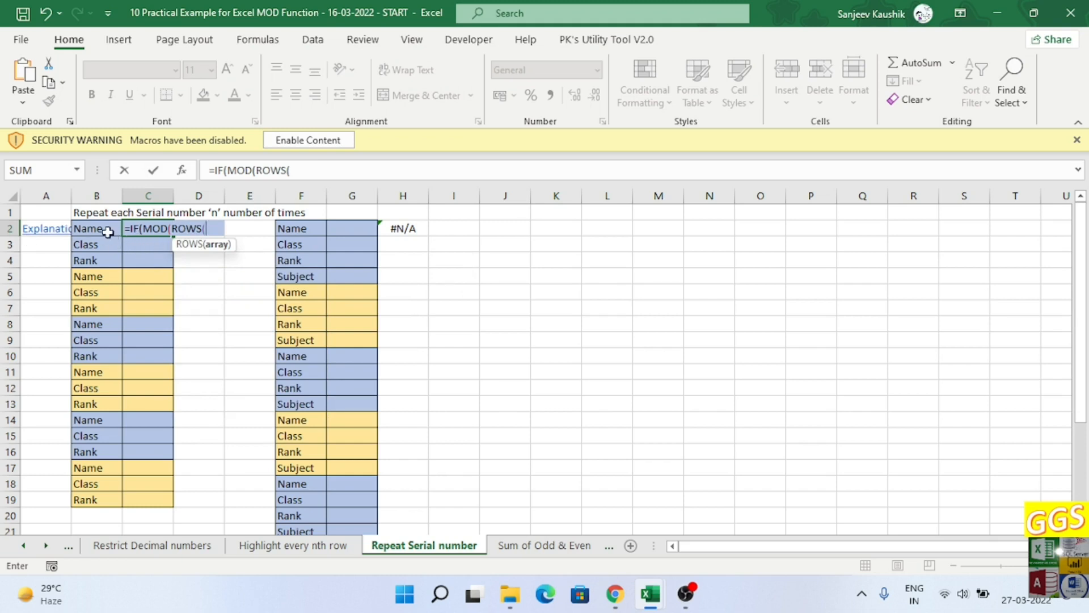
# - Give the ROWS function the expanding range $B$2:B2, with its first reference absolute
pyautogui.click(94, 229)
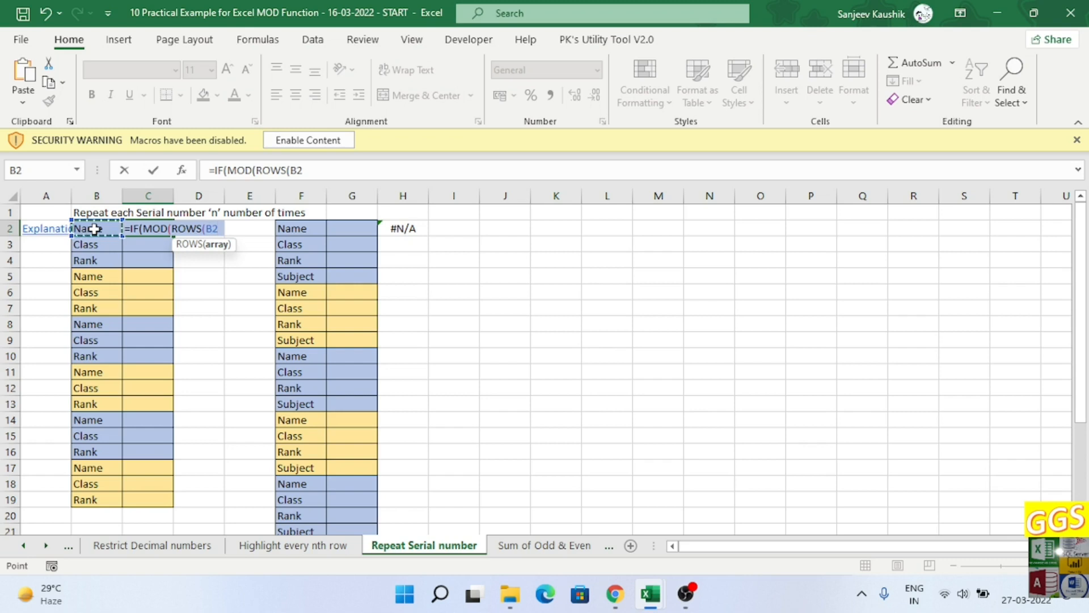
pyautogui.press('F4')
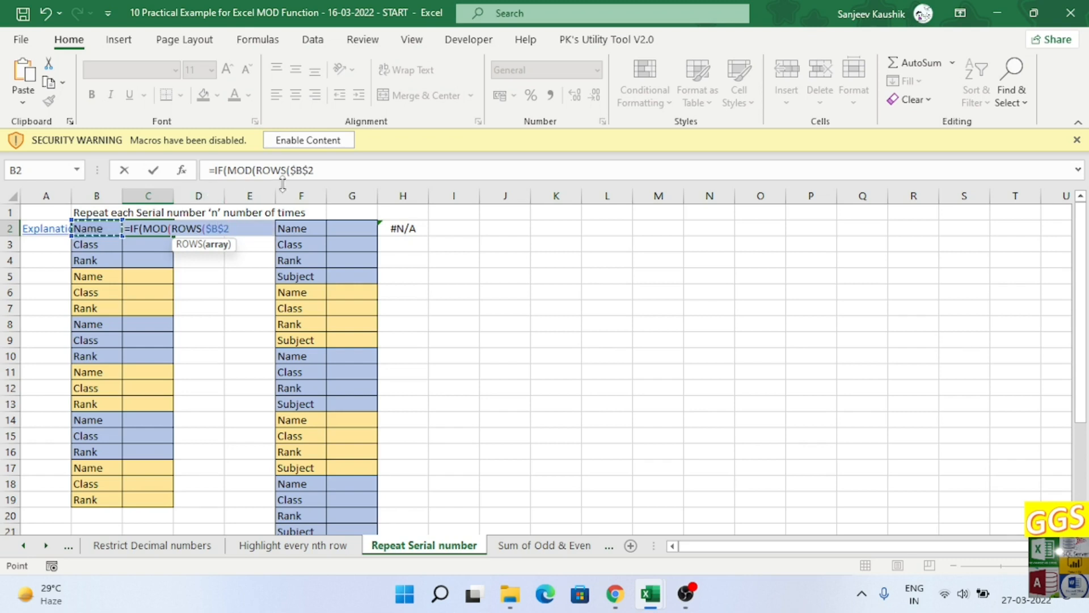
pyautogui.click(333, 172)
pyautogui.write(':')
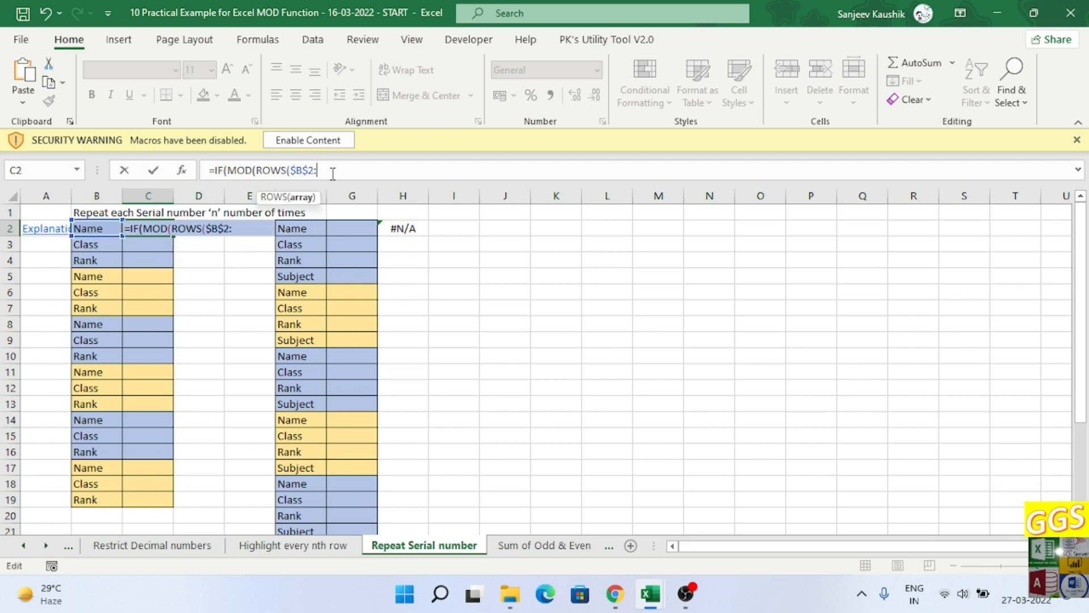
pyautogui.click(96, 228)
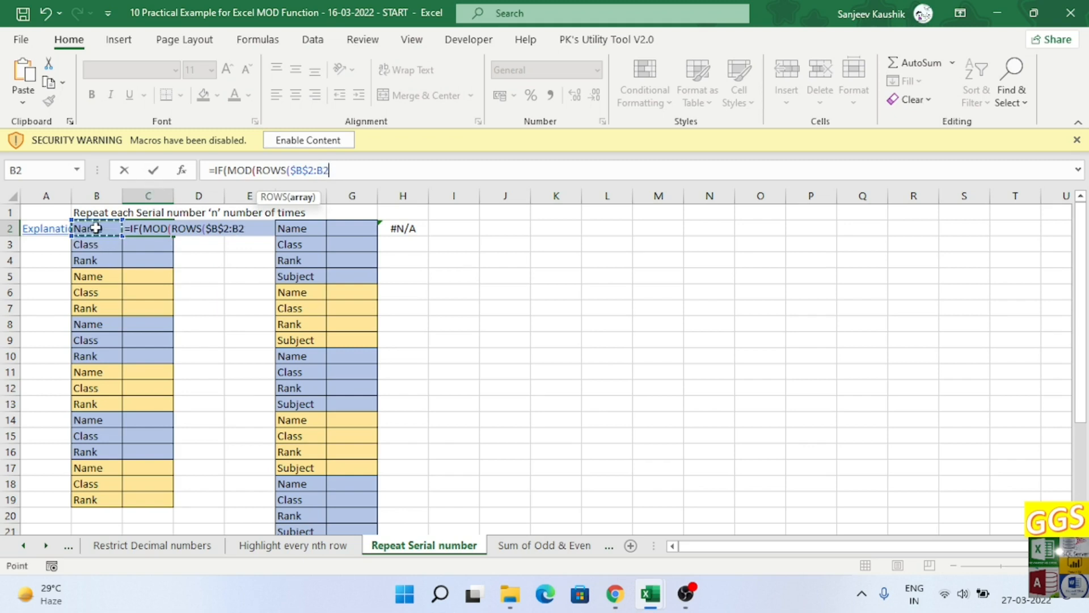
pyautogui.write(')')
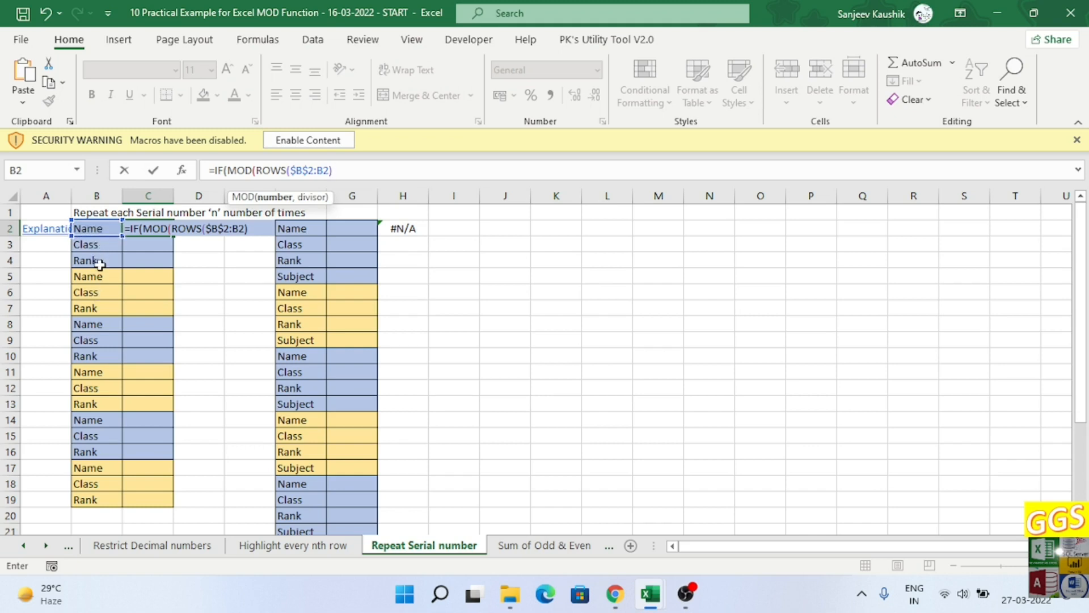
# - Complete the C2 formula as =IF(MOD(ROWS($B$2:B2),3)=1,C1+1,C1) and enter it
pyautogui.write(',3)')
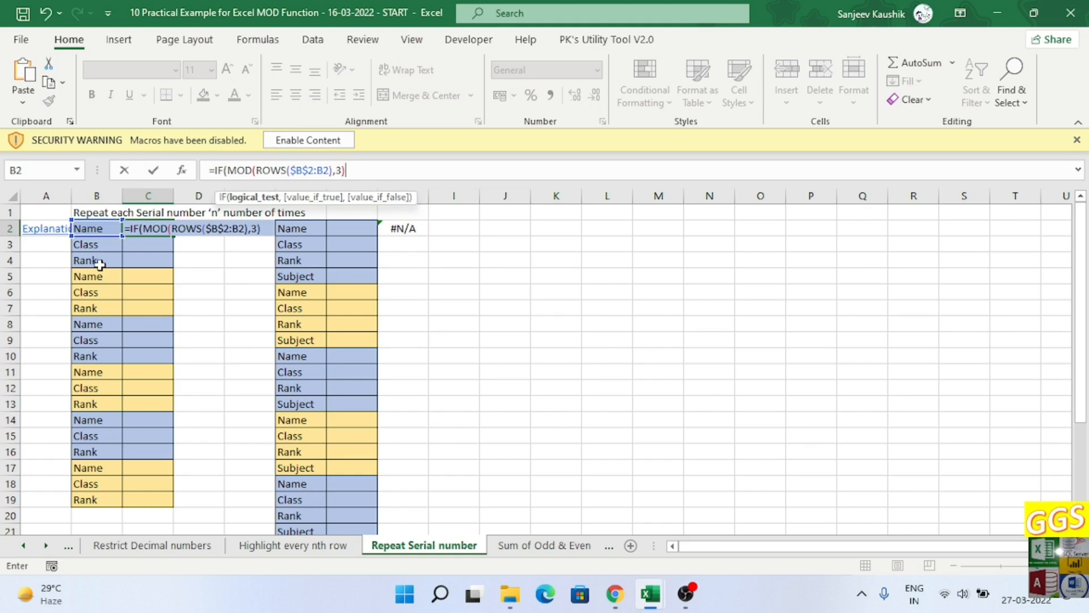
pyautogui.write('=1,')
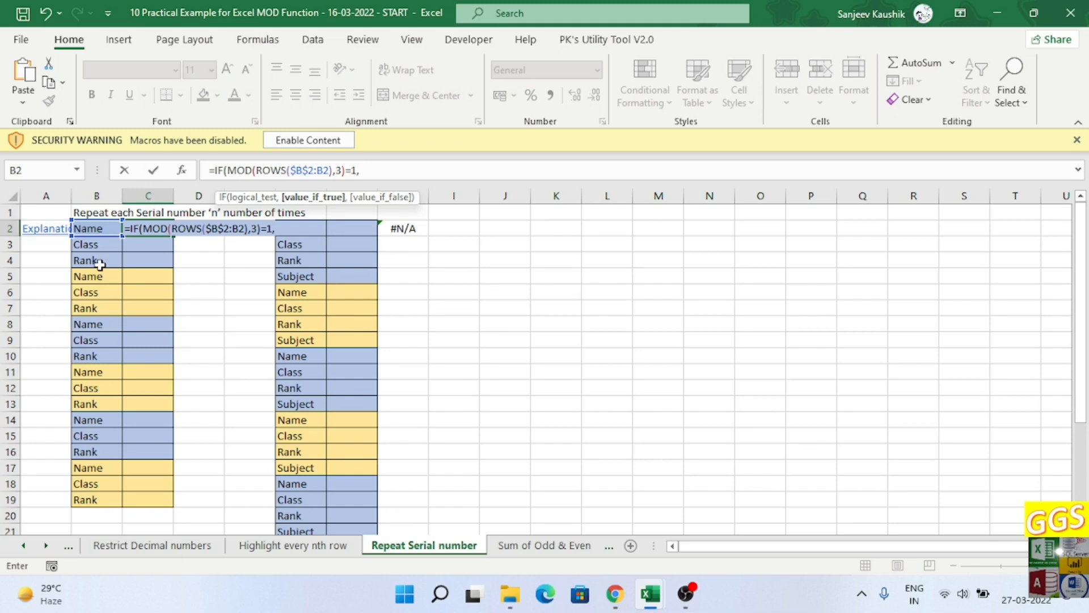
pyautogui.write('C1')
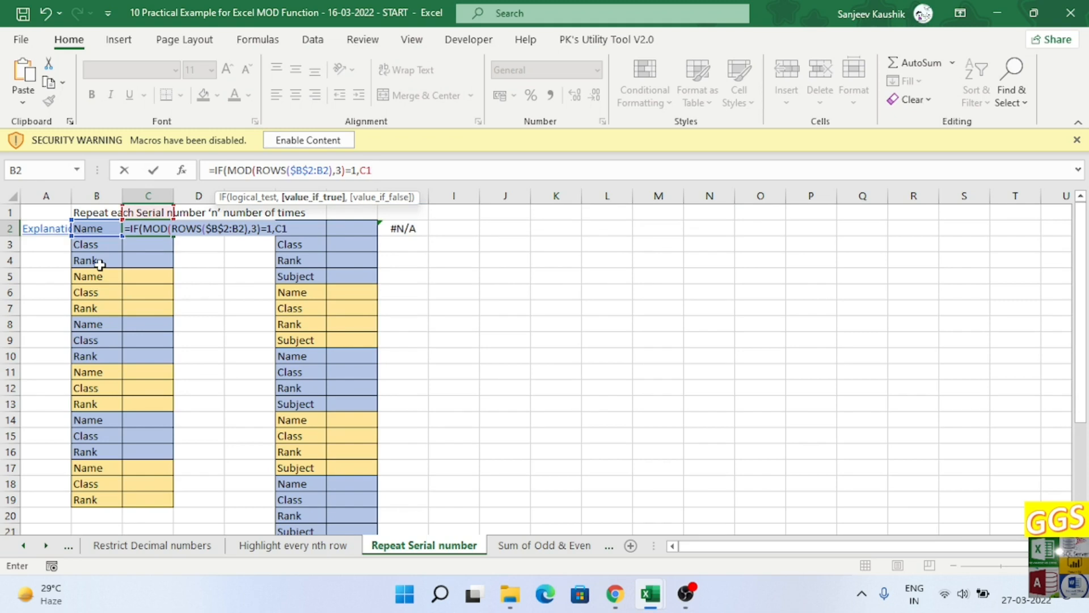
pyautogui.write('+1,')
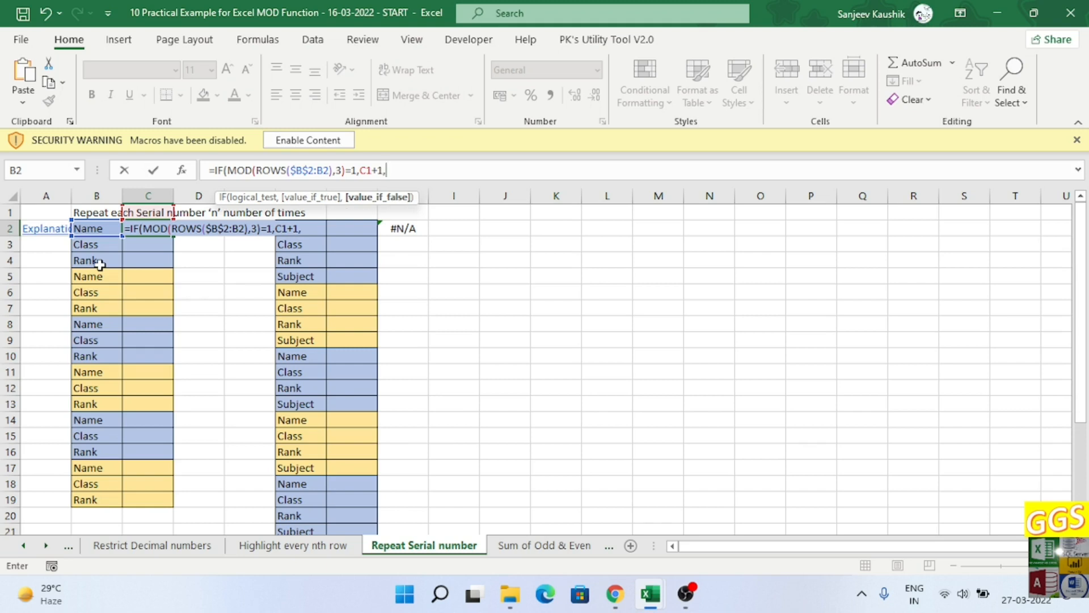
pyautogui.write('c1)')
pyautogui.press('Return')
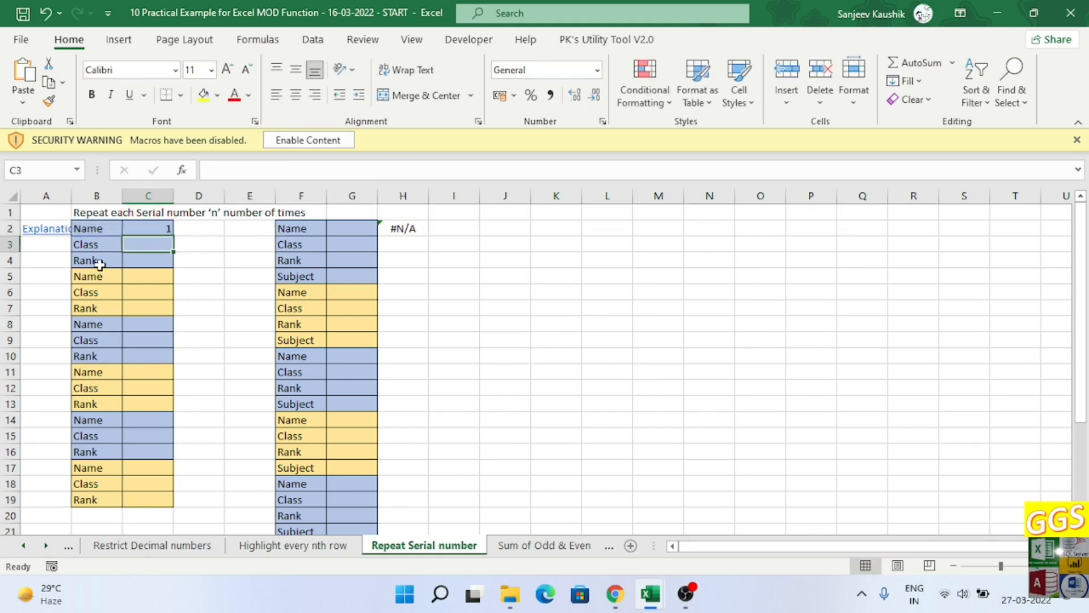
# - Copy the C2 formula to C3:C19, pasting formulas only, and select C5 to check its formula
pyautogui.press('Up')
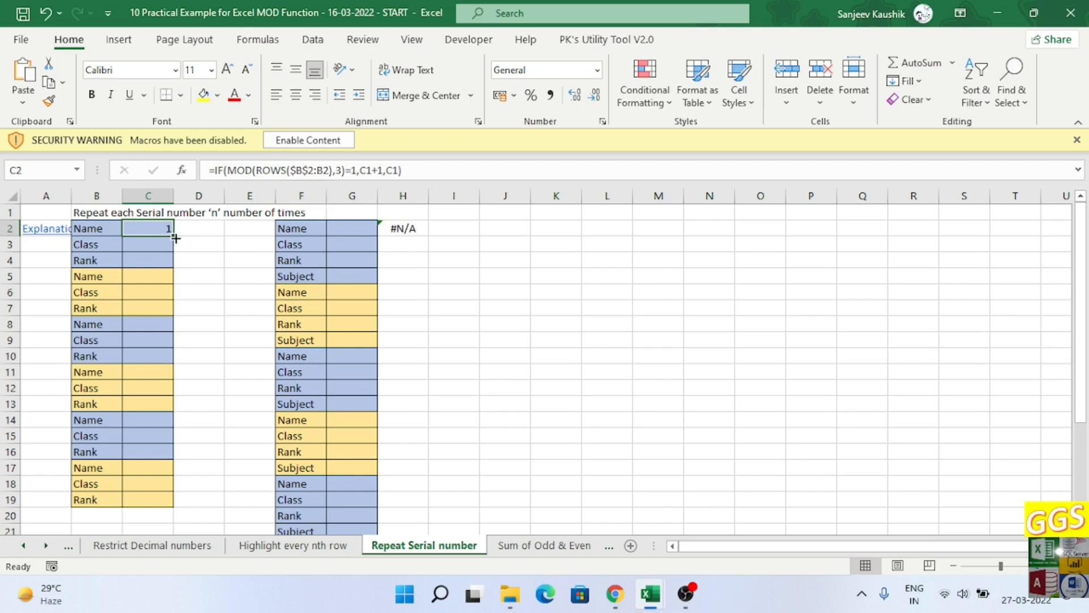
pyautogui.hotkey('ctrl', 'c')
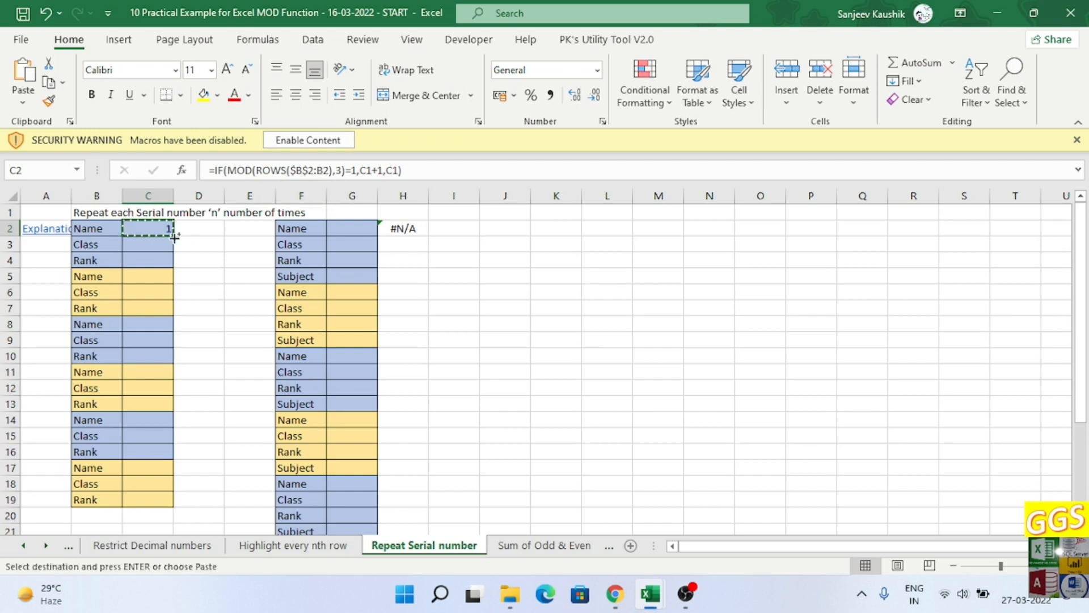
pyautogui.moveTo(146, 245); pyautogui.dragTo(130, 501)
pyautogui.rightClick(130, 501)
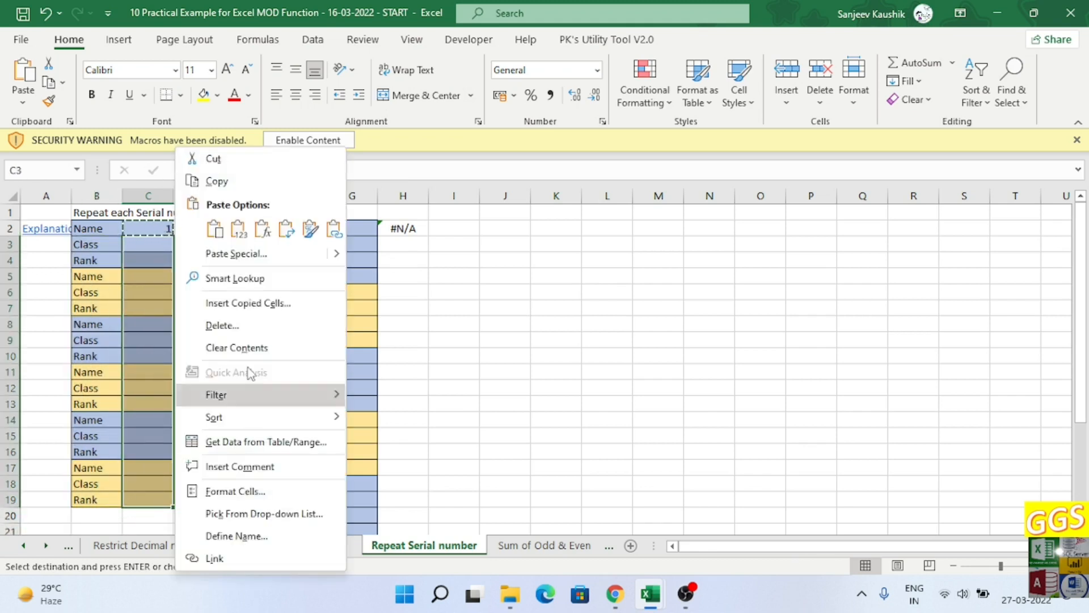
pyautogui.click(264, 253)
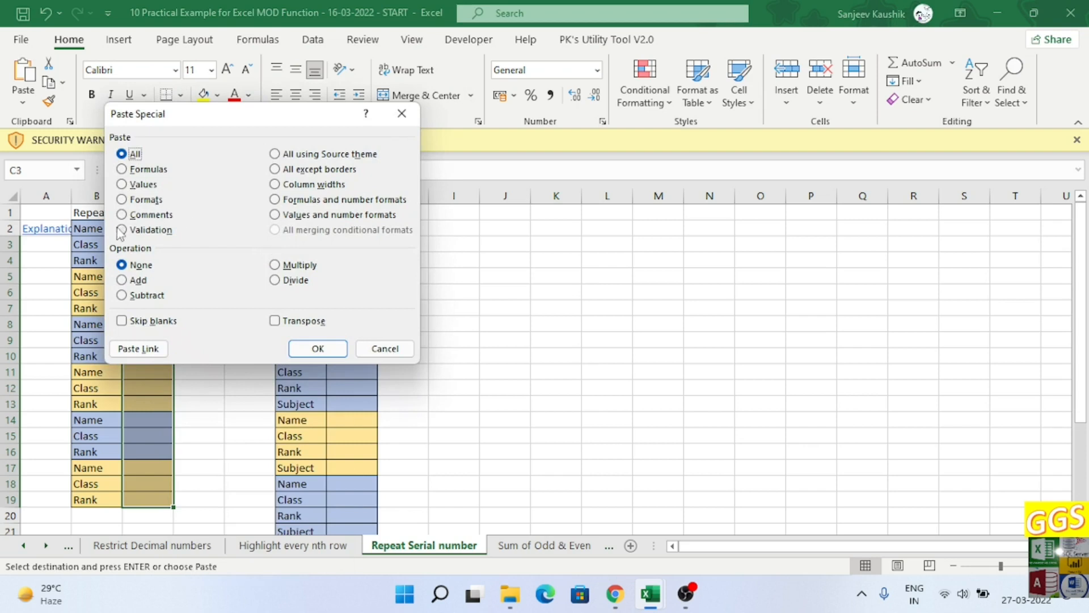
pyautogui.click(143, 170)
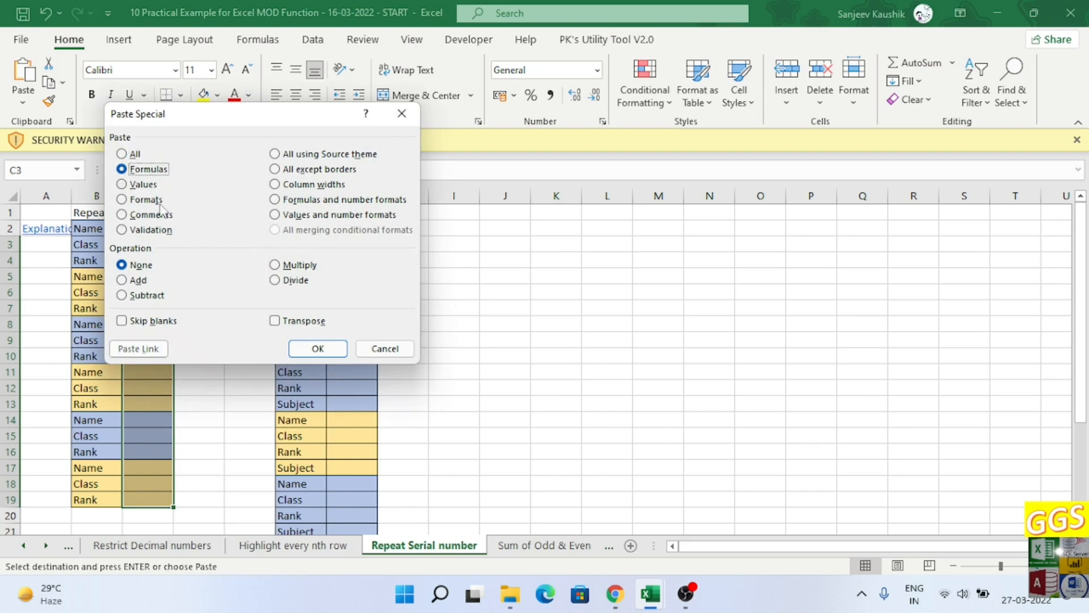
pyautogui.click(310, 349)
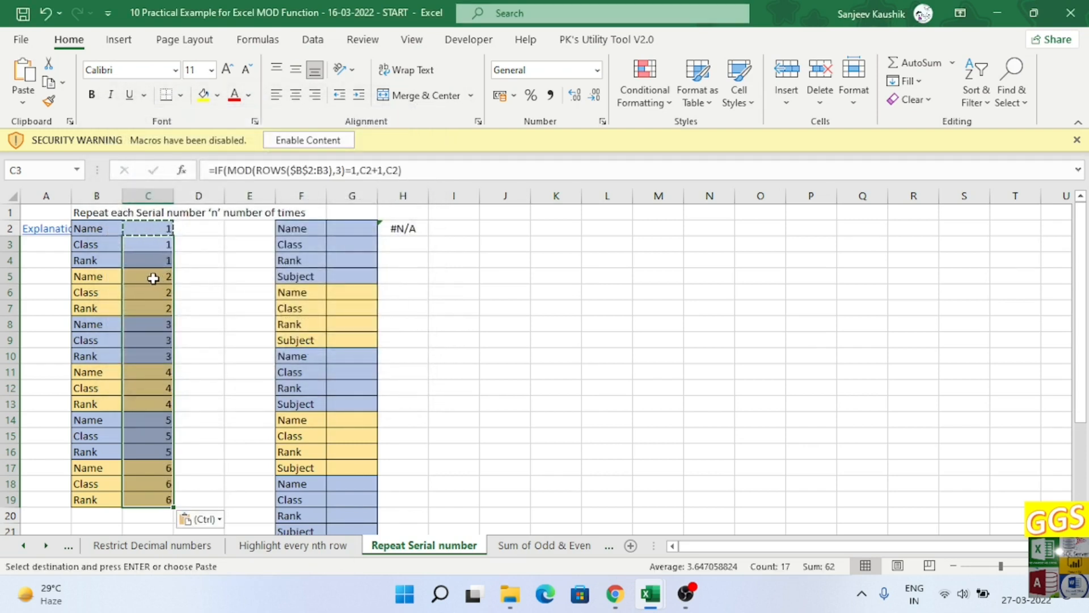
pyautogui.click(154, 277)
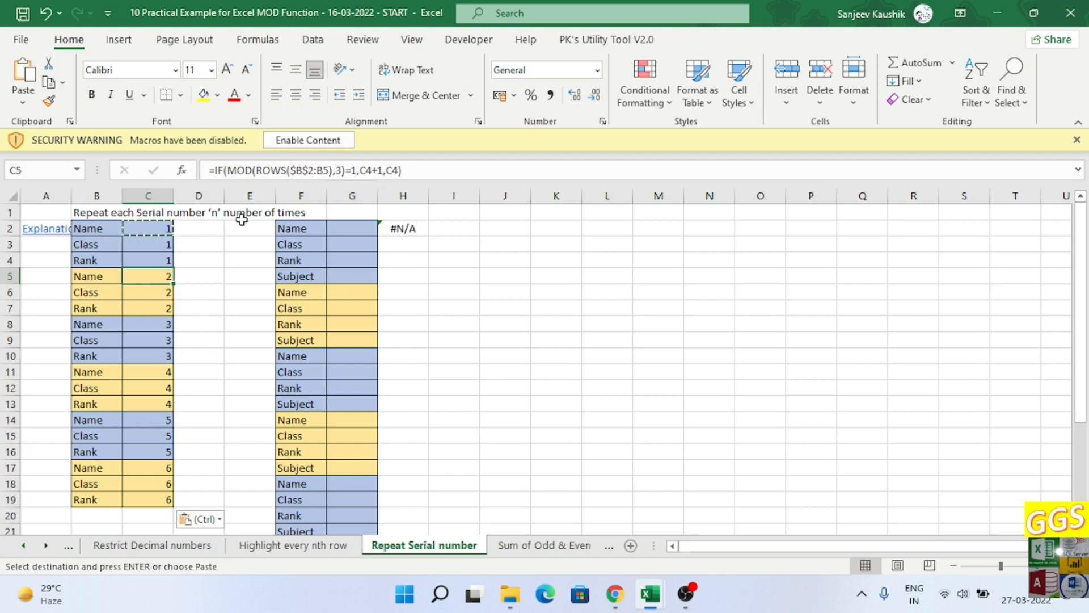
# - Paste the copied formula into G2 and change its MOD divisor to 4
pyautogui.click(359, 229)
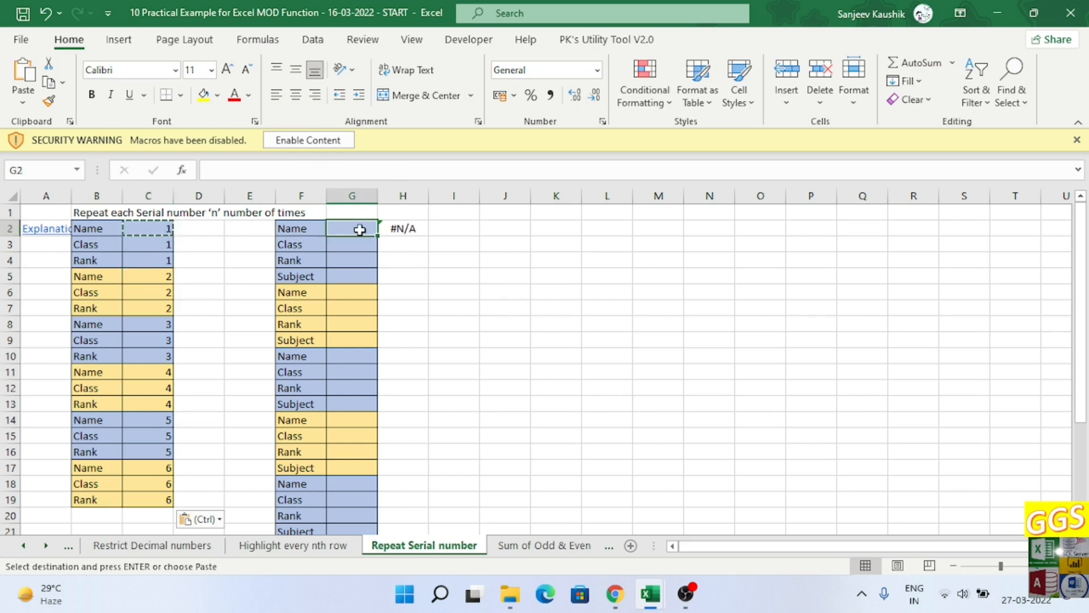
pyautogui.hotkey('ctrl', 'v')
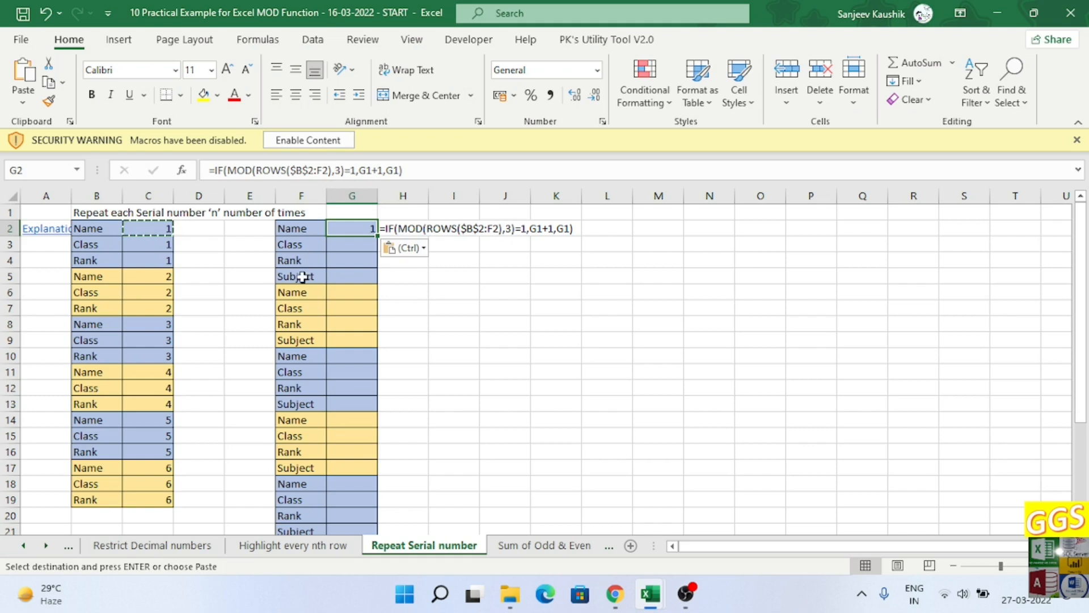
pyautogui.doubleClick(337, 171)
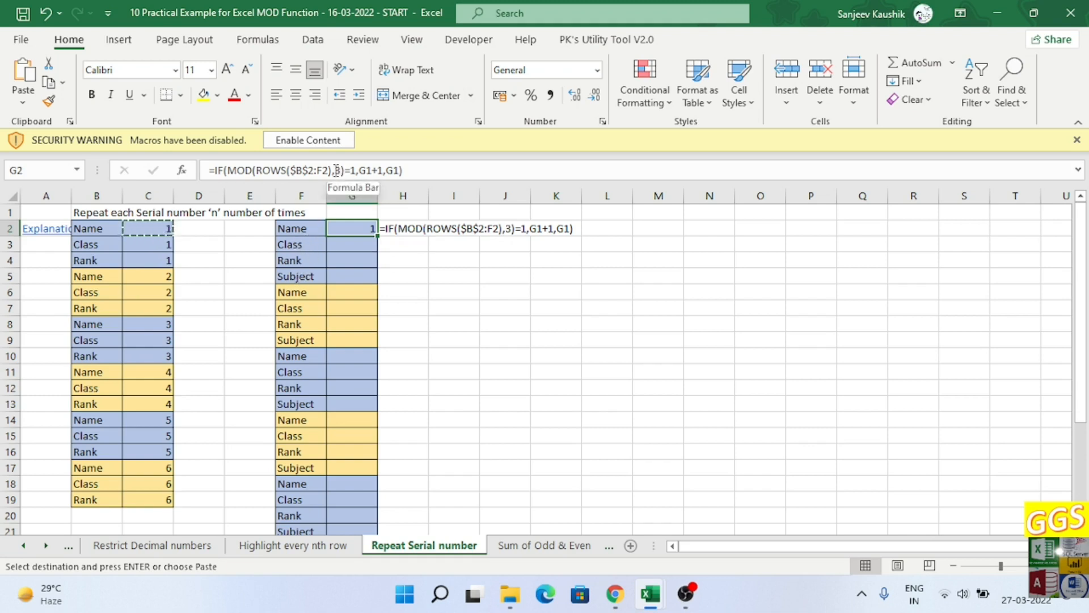
pyautogui.write('4')
pyautogui.press('Return')
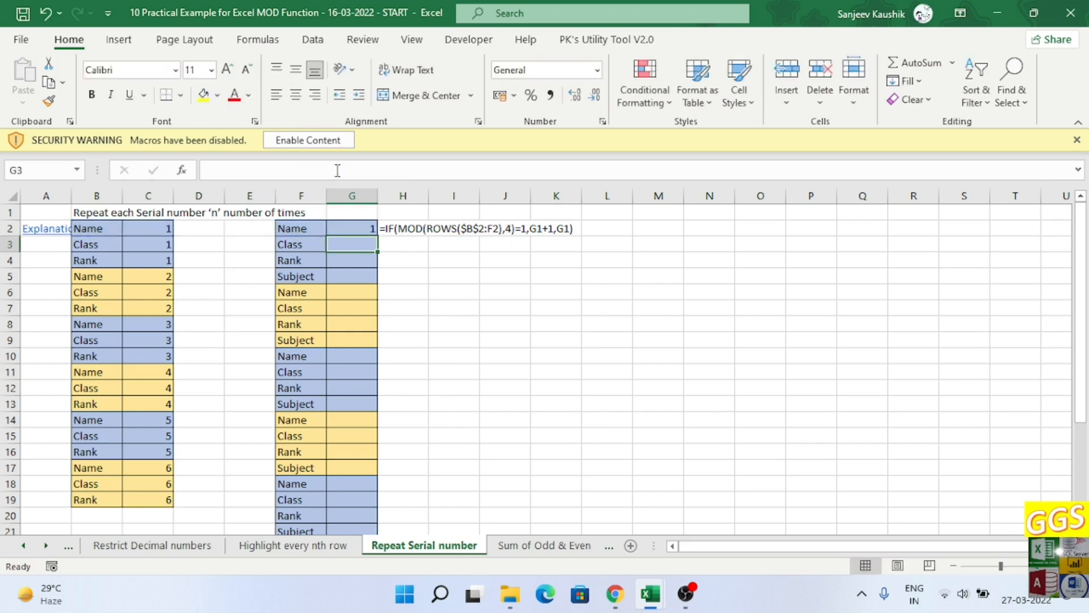
# - Copy the G2 formula to G3:G29, pasting formulas only, and check the filled column
pyautogui.click(362, 229)
pyautogui.hotkey('ctrl', 'c')
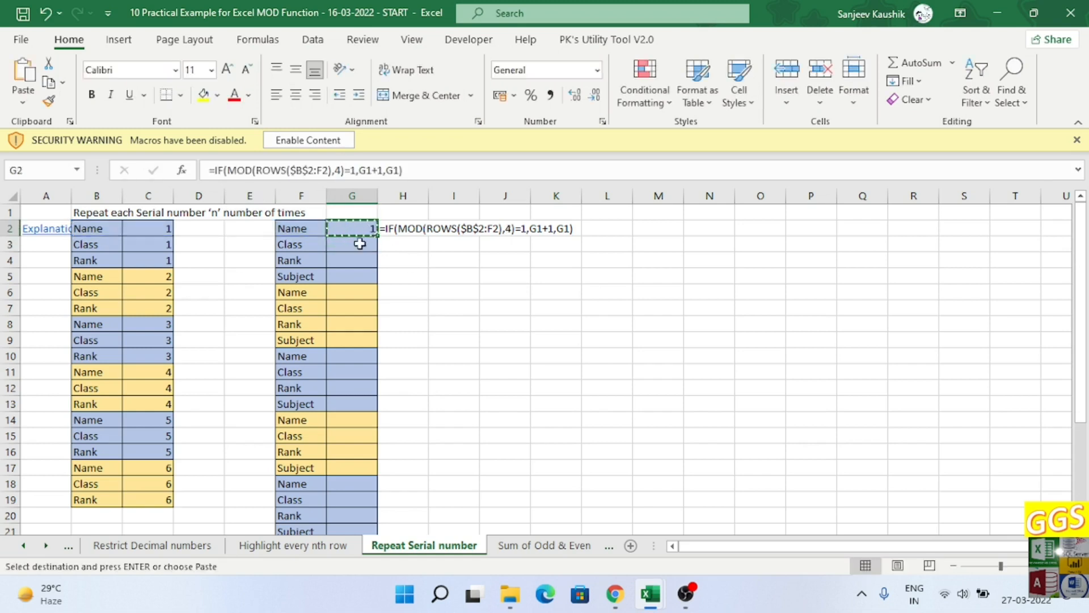
pyautogui.moveTo(357, 244); pyautogui.dragTo(350, 497)
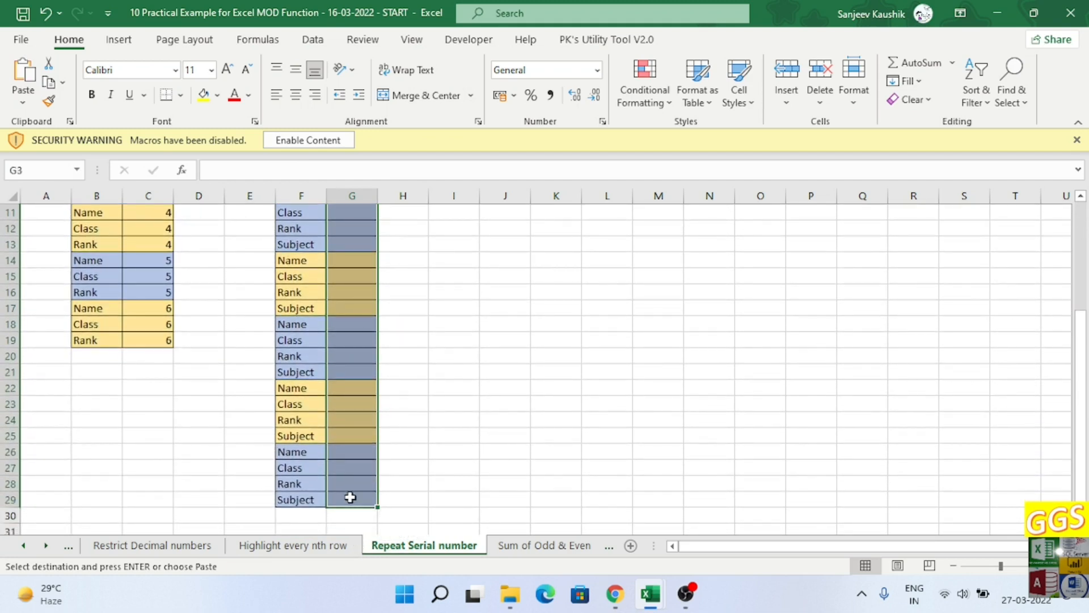
pyautogui.rightClick(351, 500)
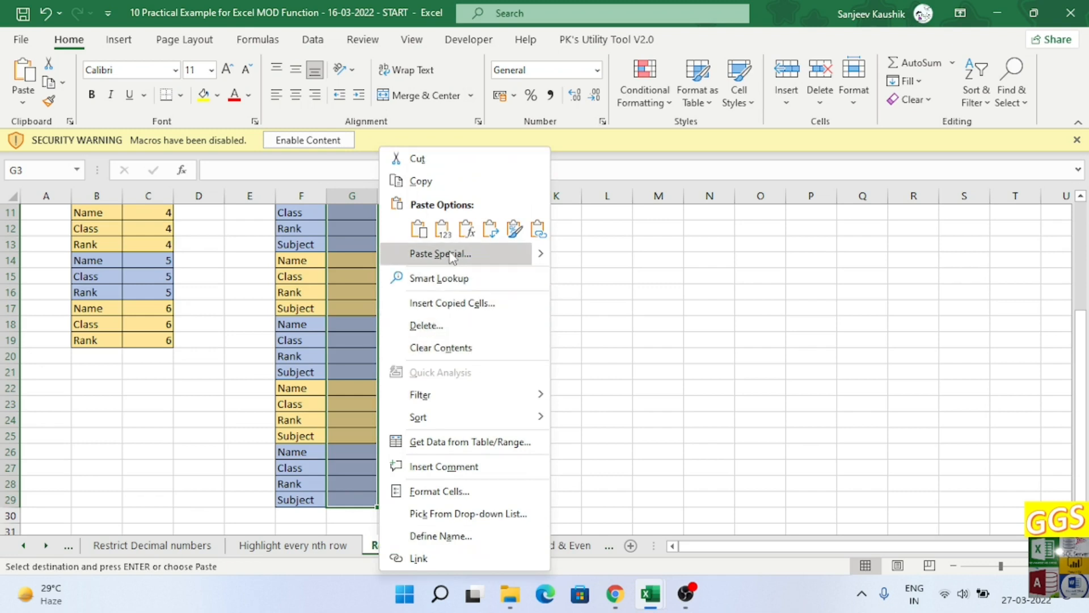
pyautogui.click(469, 253)
pyautogui.click(331, 176)
pyautogui.click(492, 354)
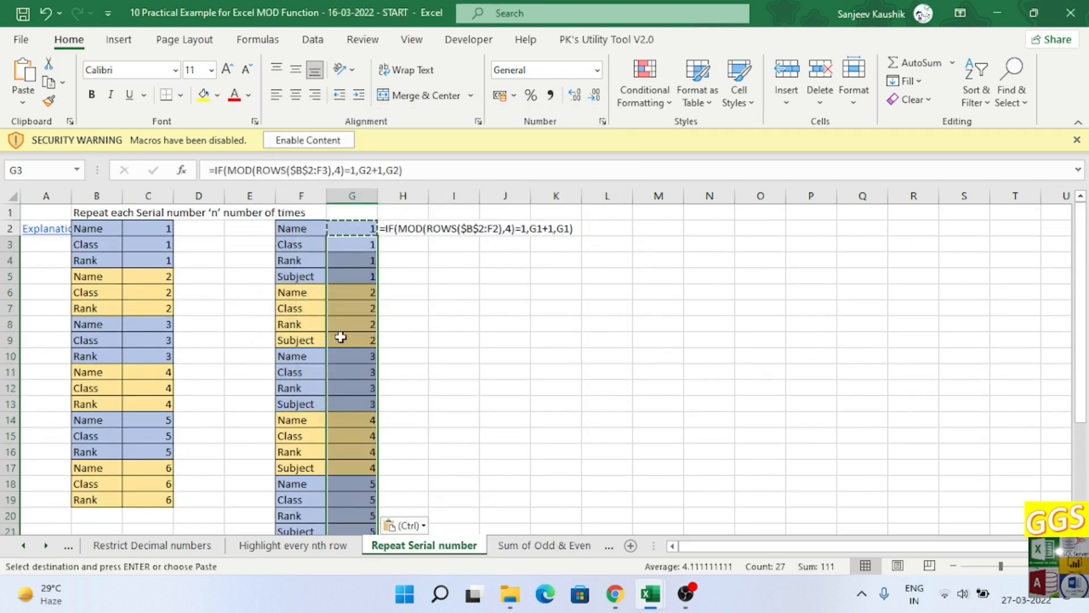
pyautogui.scroll(-5, 346, 296)
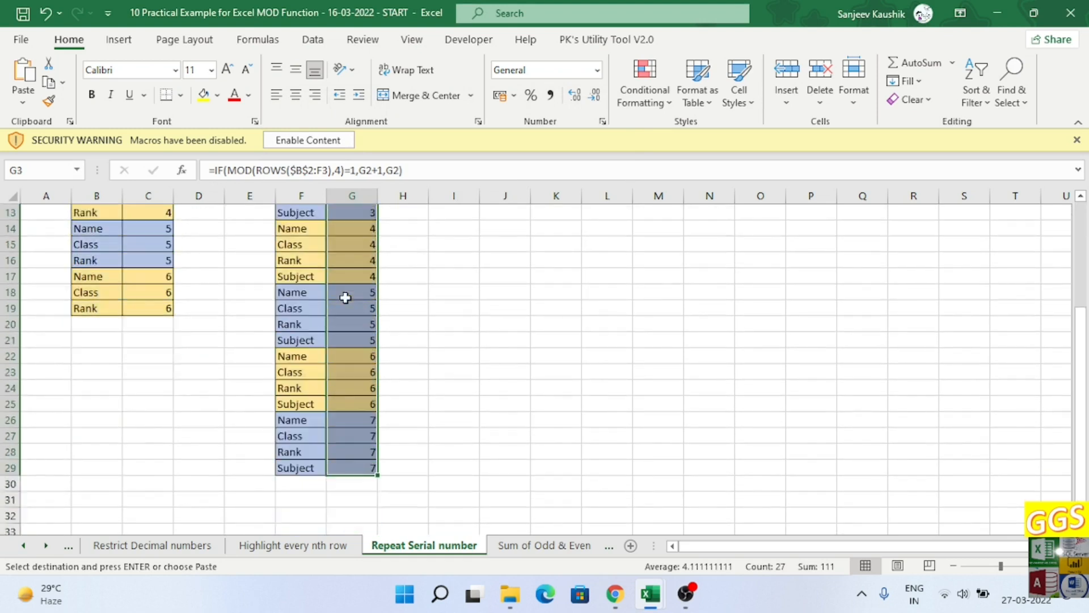
pyautogui.scroll(5, 345, 297)
# - Open the Sum of Odd & Even sheet from the Explanation list and check the number table and the even-number total's formula
pyautogui.click(401, 291)
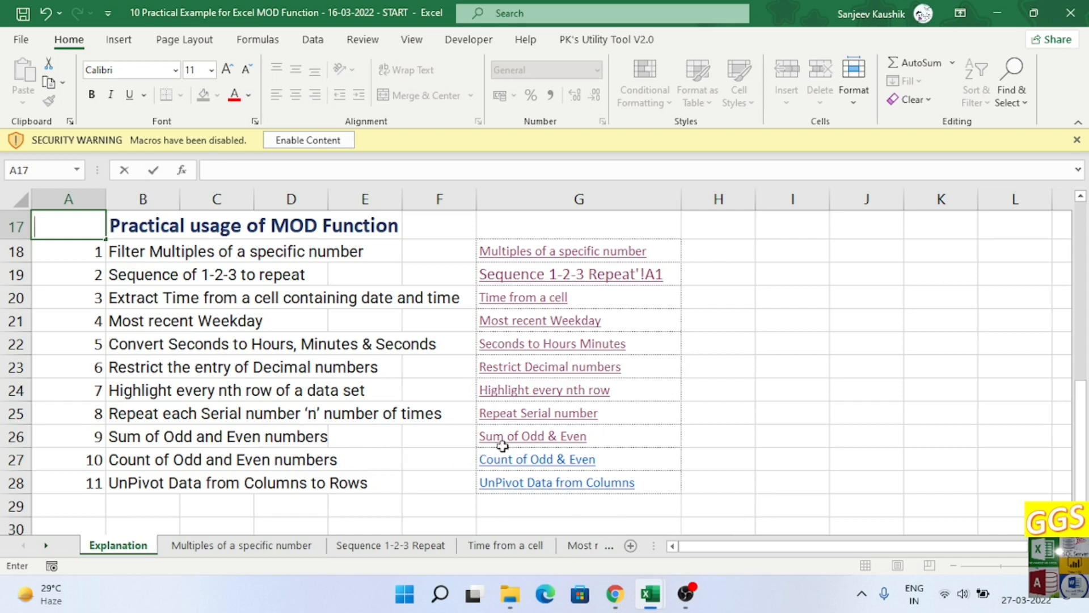
pyautogui.click(457, 438)
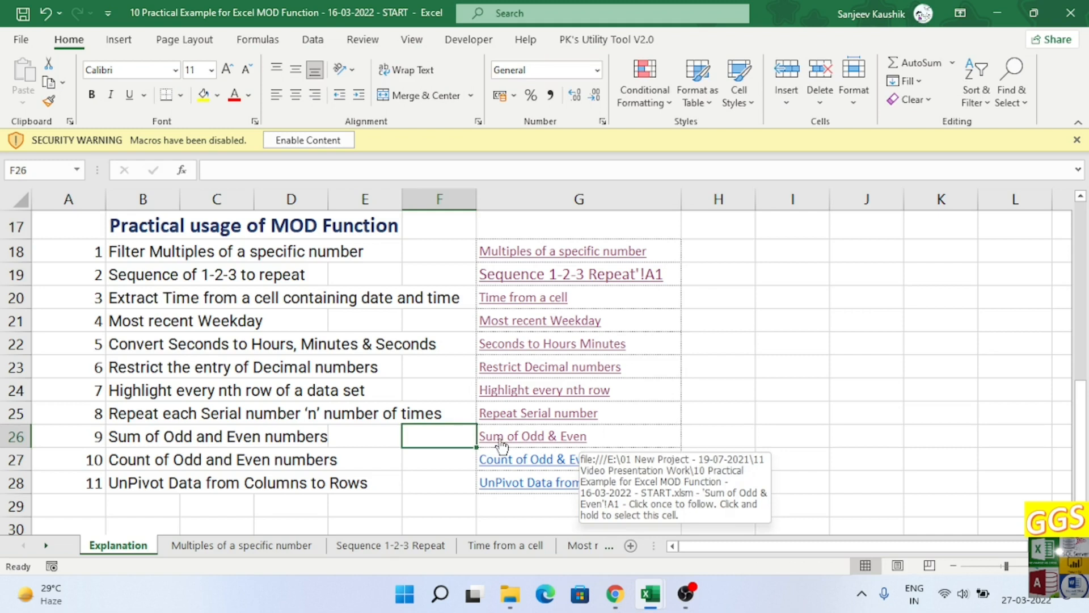
pyautogui.click(501, 442)
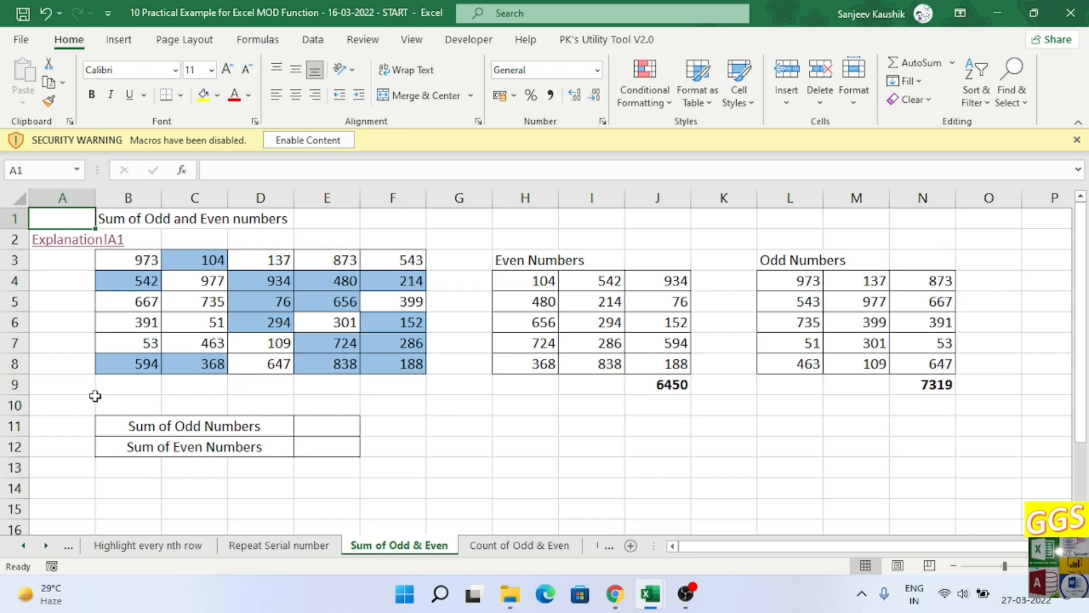
pyautogui.click(142, 262)
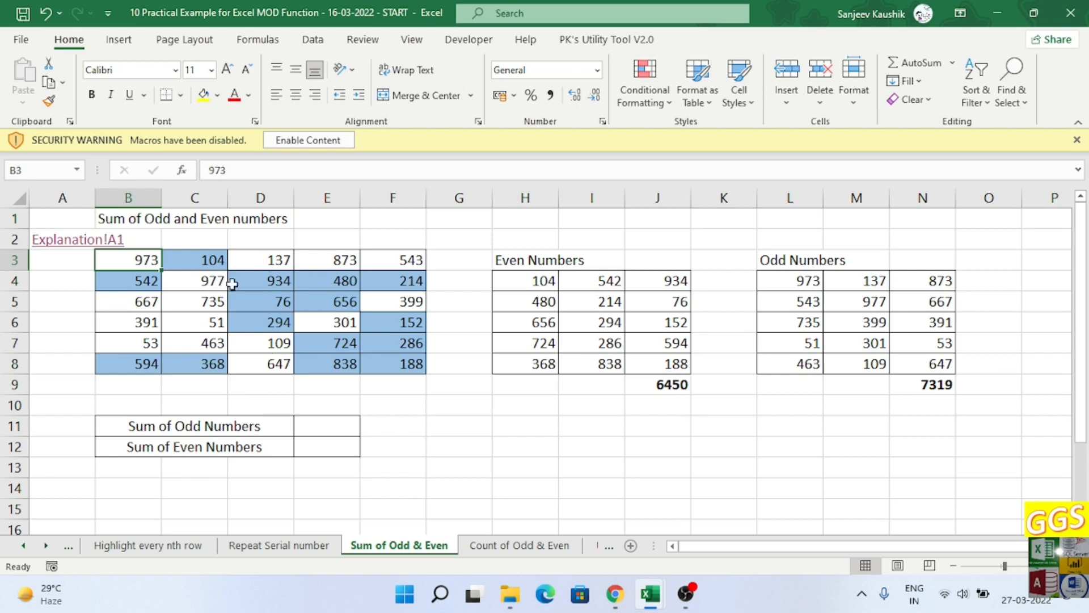
pyautogui.click(534, 281)
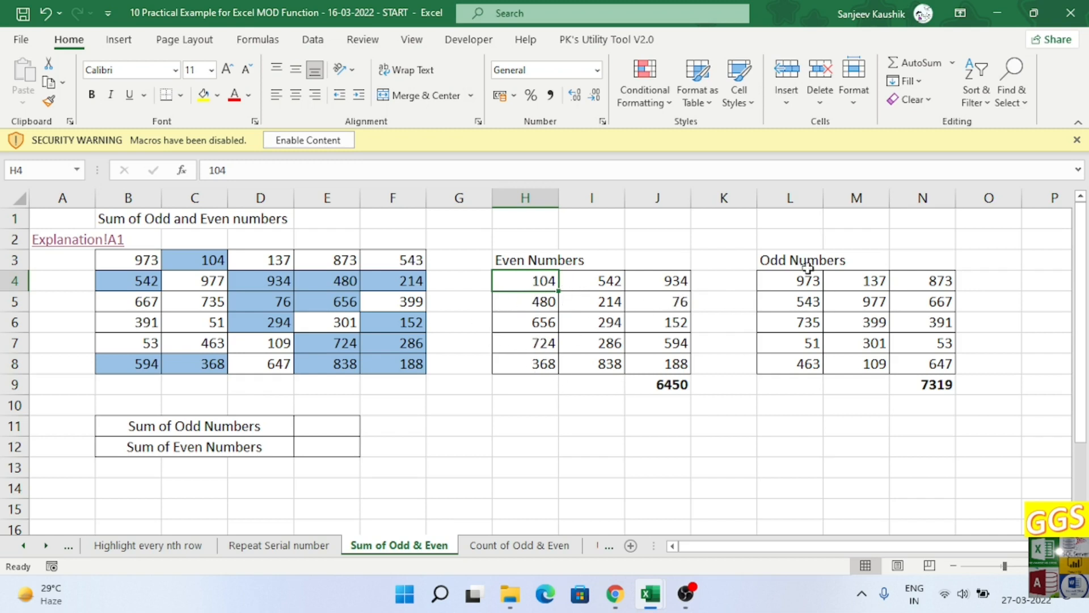
pyautogui.click(648, 384)
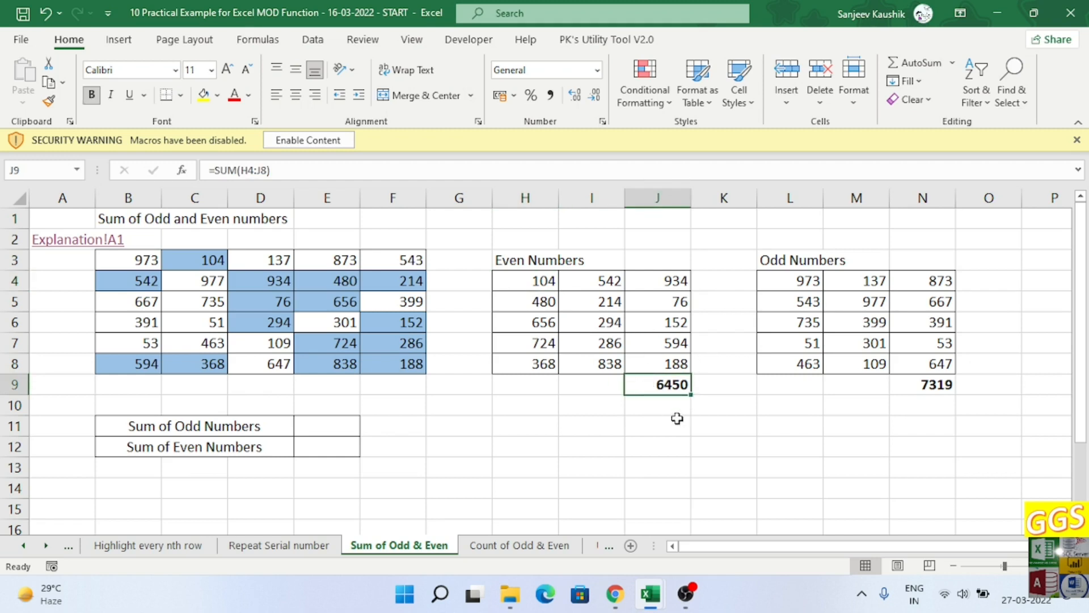
# - Start the Sum of Odd Numbers formula in E11 with nested SUM, IF and MOD functions
pyautogui.click(313, 430)
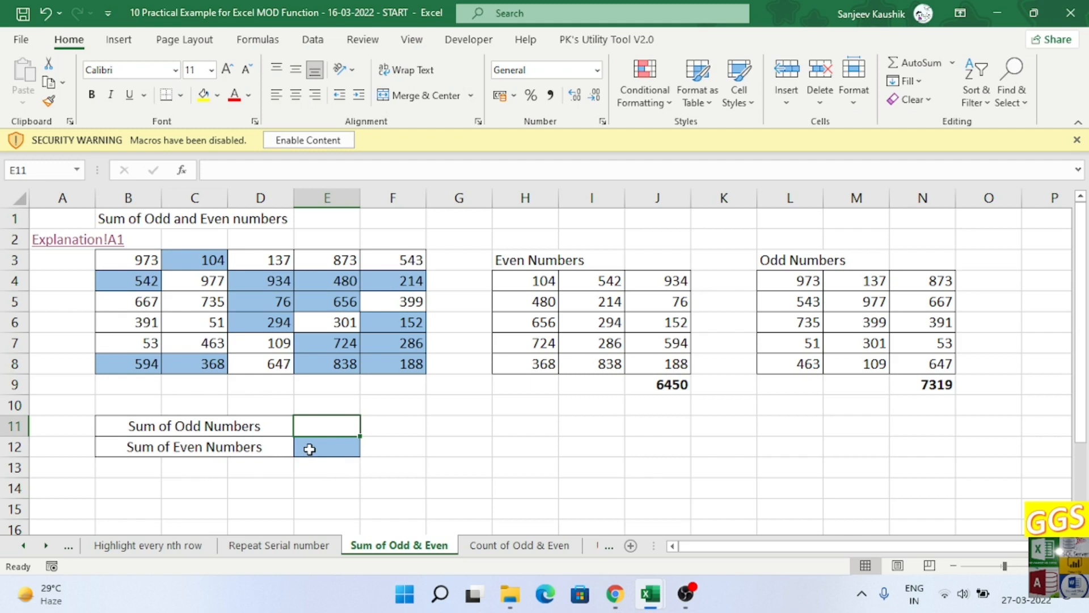
pyautogui.write('=sum')
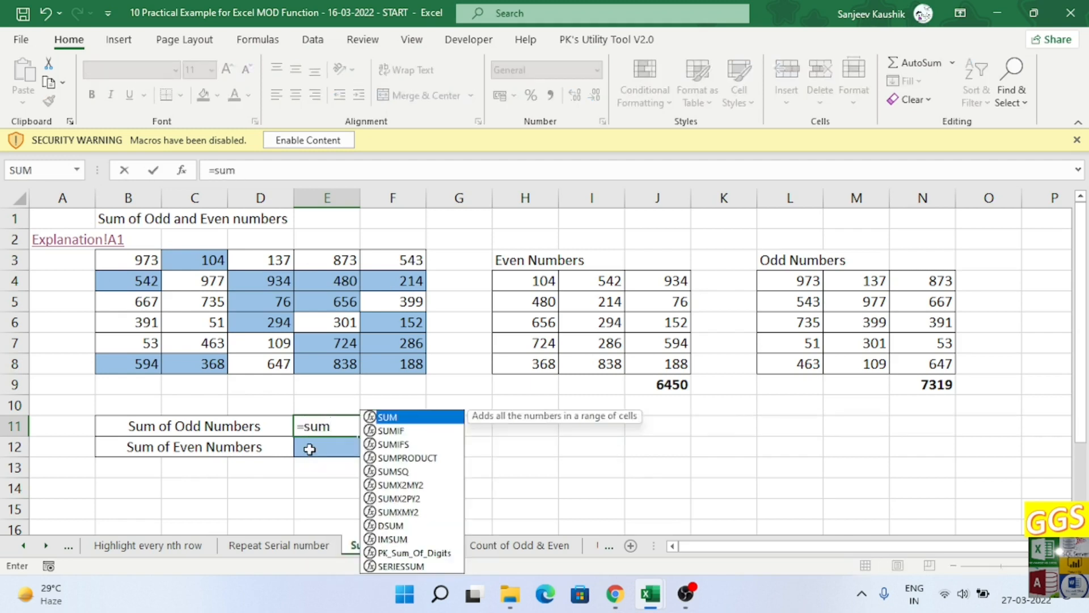
pyautogui.press('Tab')
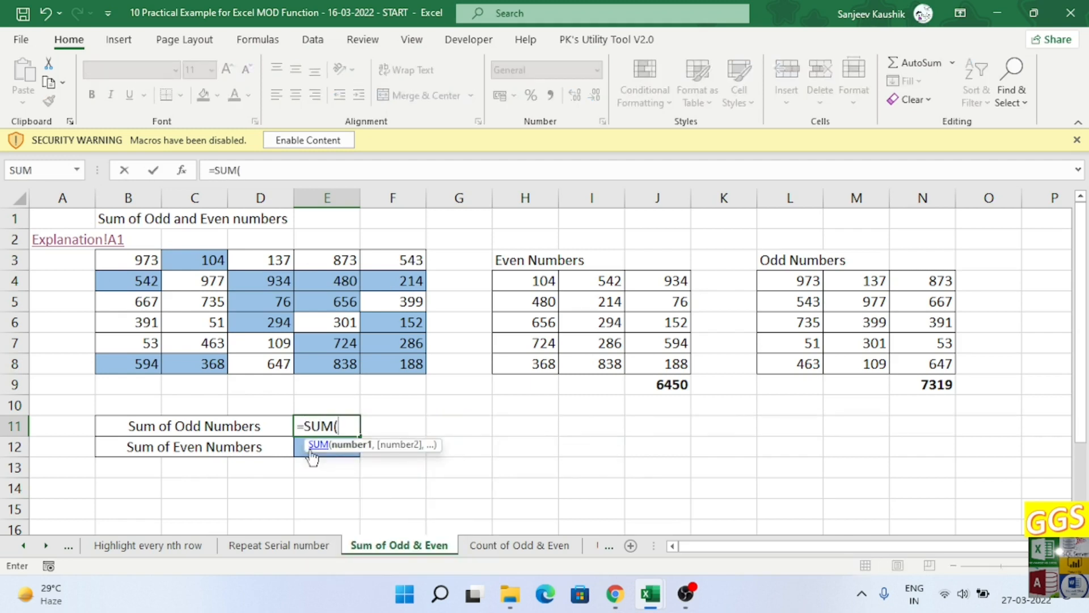
pyautogui.write('if')
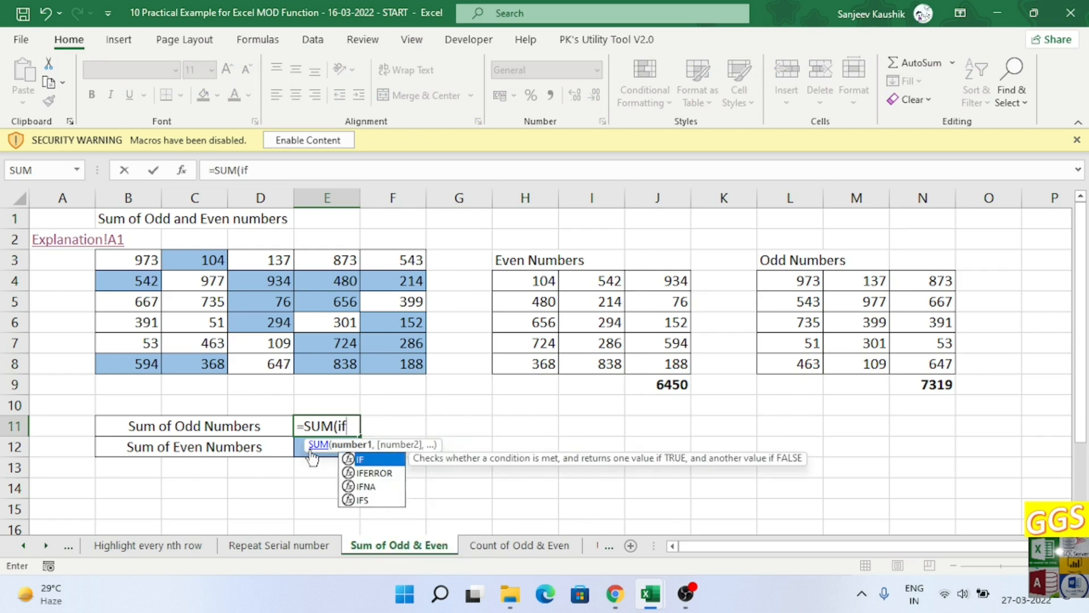
pyautogui.press('Tab')
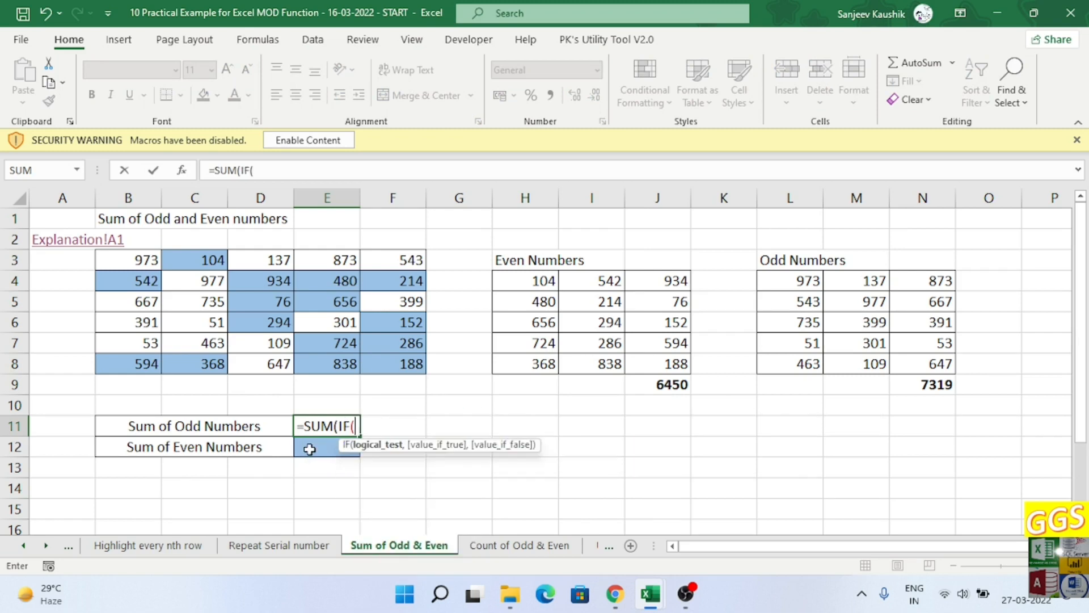
pyautogui.write('mod')
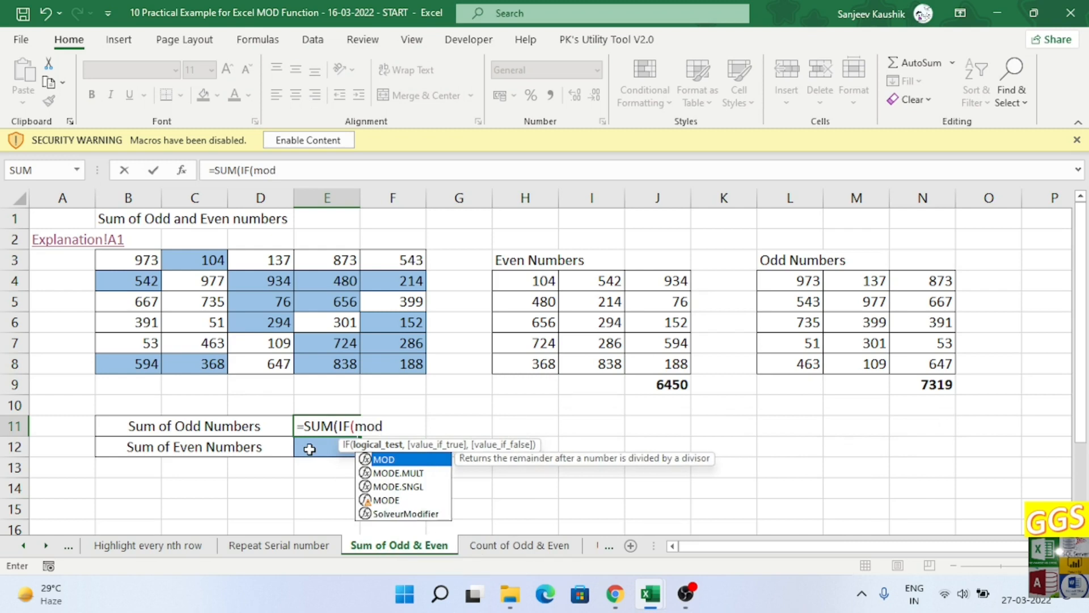
pyautogui.press('Tab')
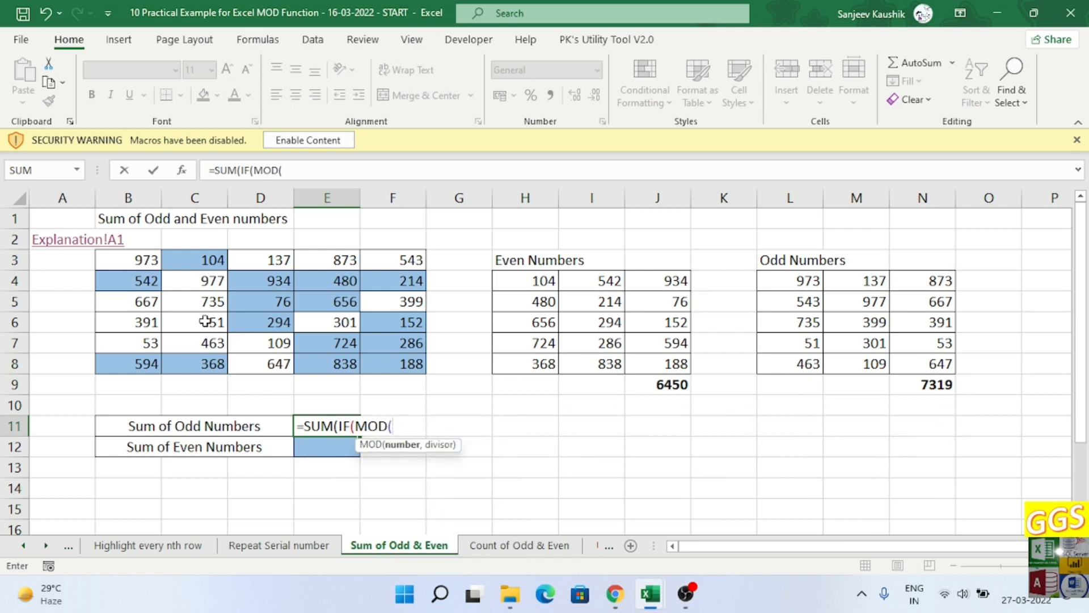
# - Write the IF condition in E11 as MOD($B$3:$F$8,2)=1, using an absolute range for the number table
pyautogui.click(157, 263)
pyautogui.moveTo(158, 264); pyautogui.dragTo(409, 371)
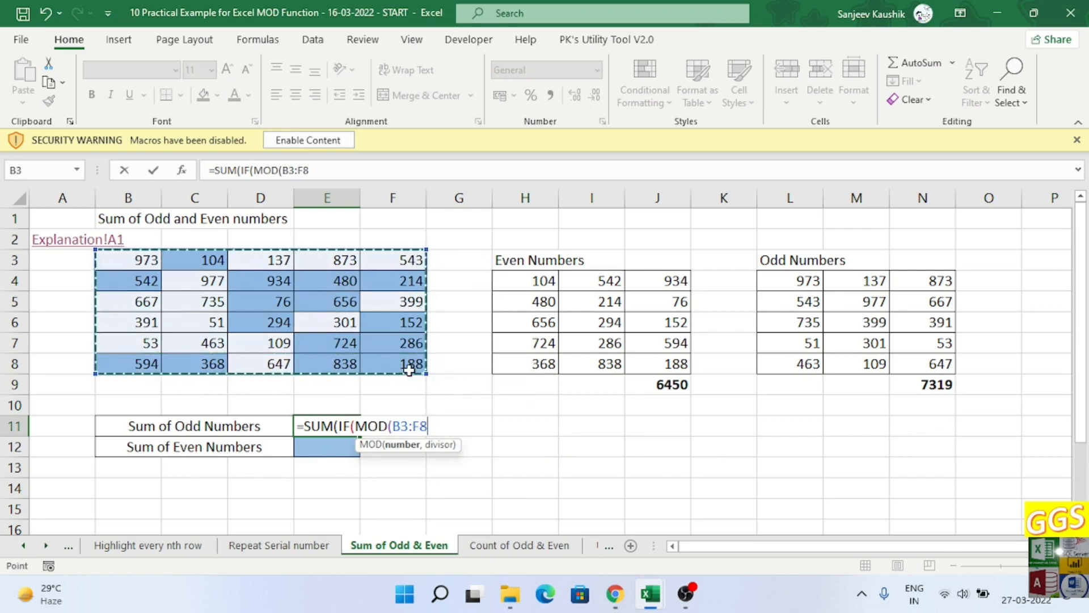
pyautogui.press('F4')
pyautogui.write(',')
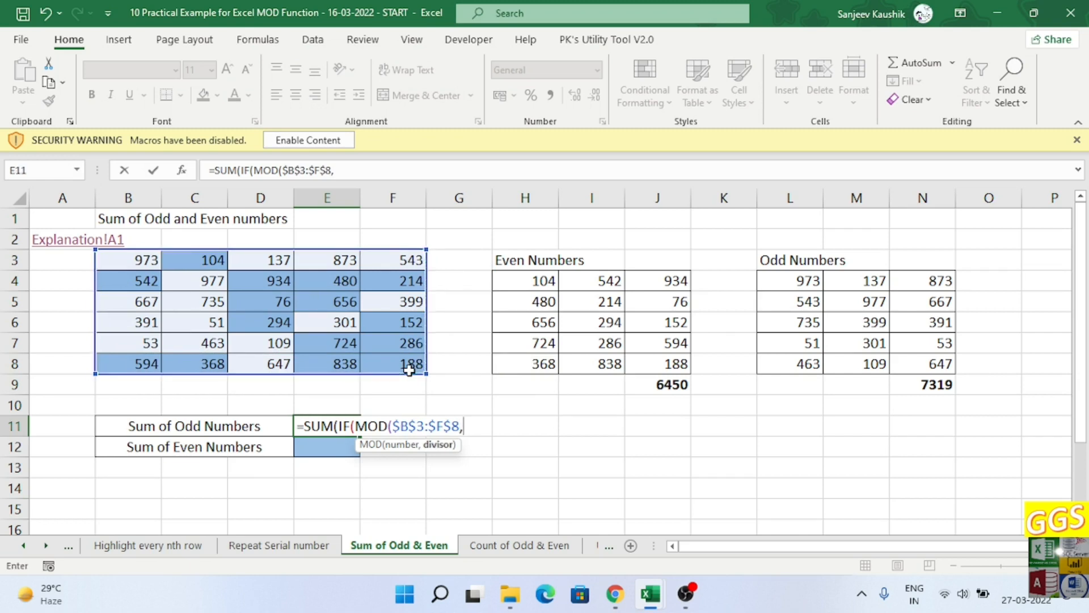
pyautogui.write('2)')
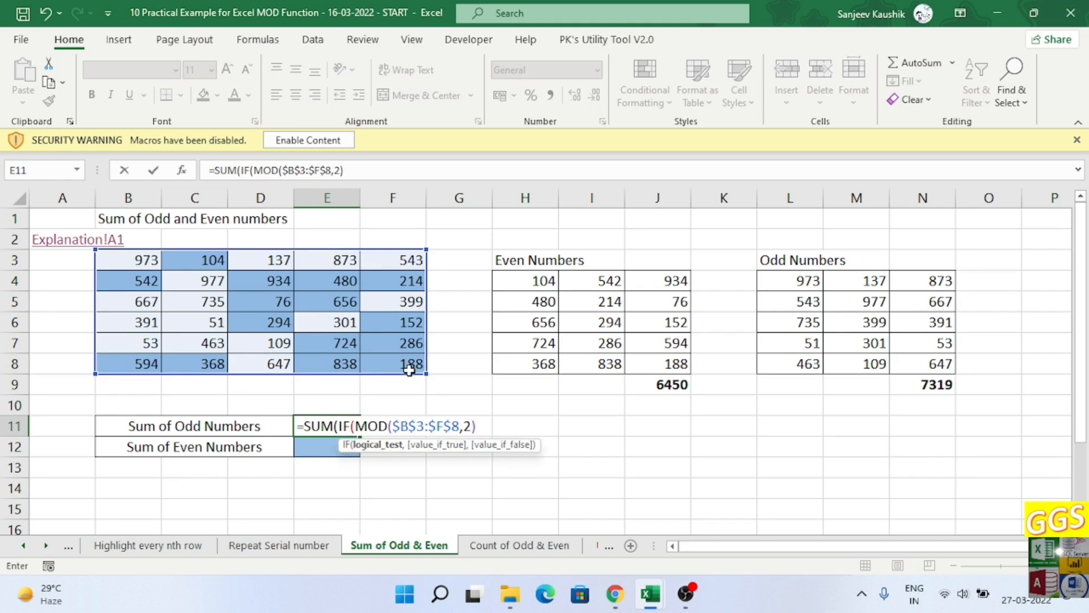
pyautogui.write('=1')
pyautogui.write(',')
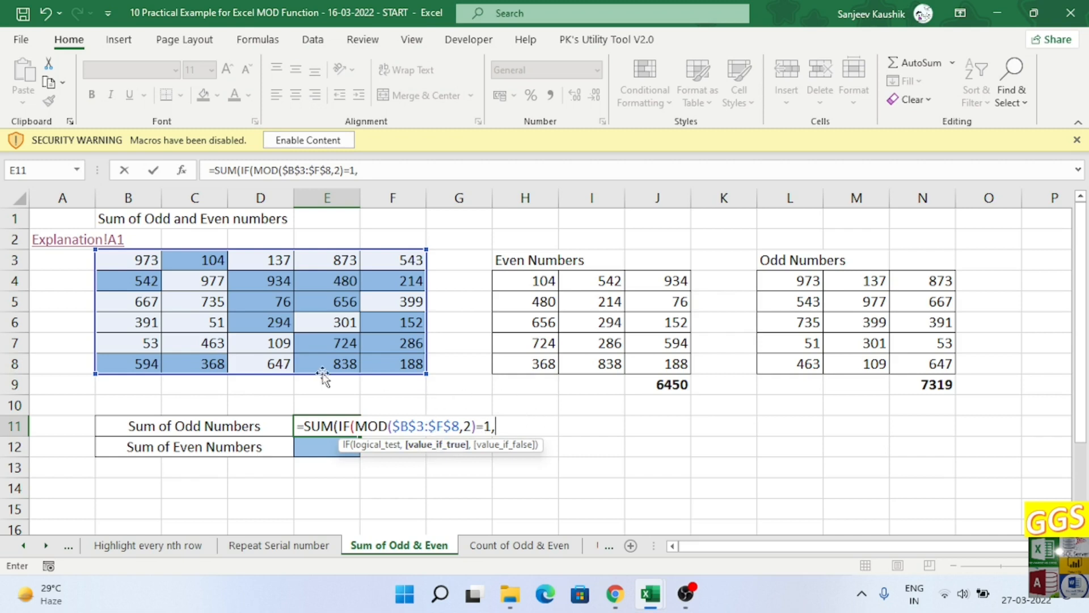
# - Complete the E11 formula with $B$3:$F$8 as the true value and "" as the false value, accepting the closing-bracket correction
pyautogui.moveTo(133, 260); pyautogui.dragTo(384, 368)
pyautogui.press('F4')
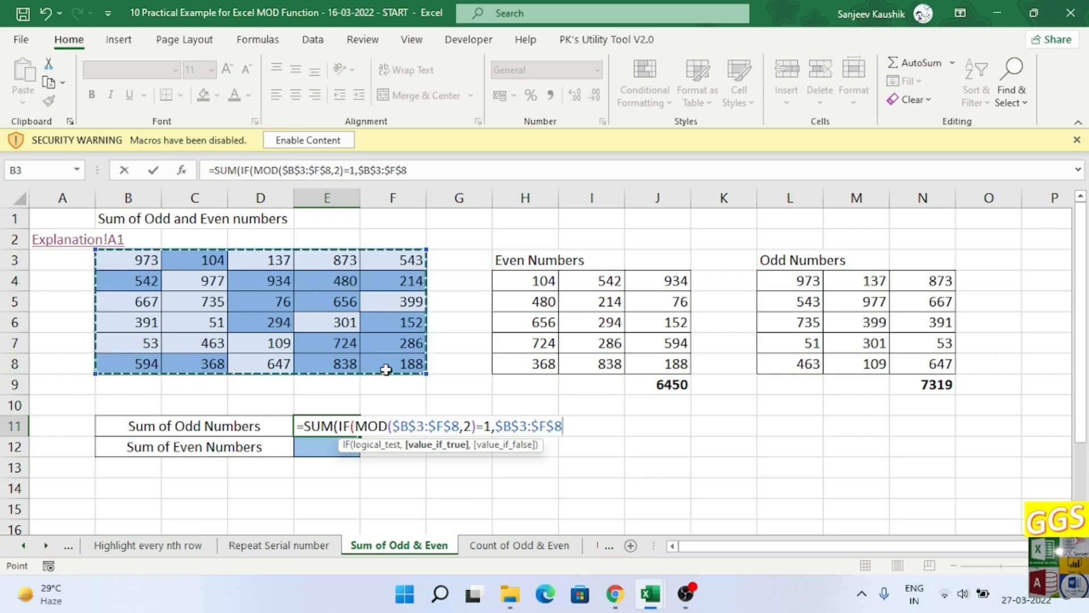
pyautogui.write(',')
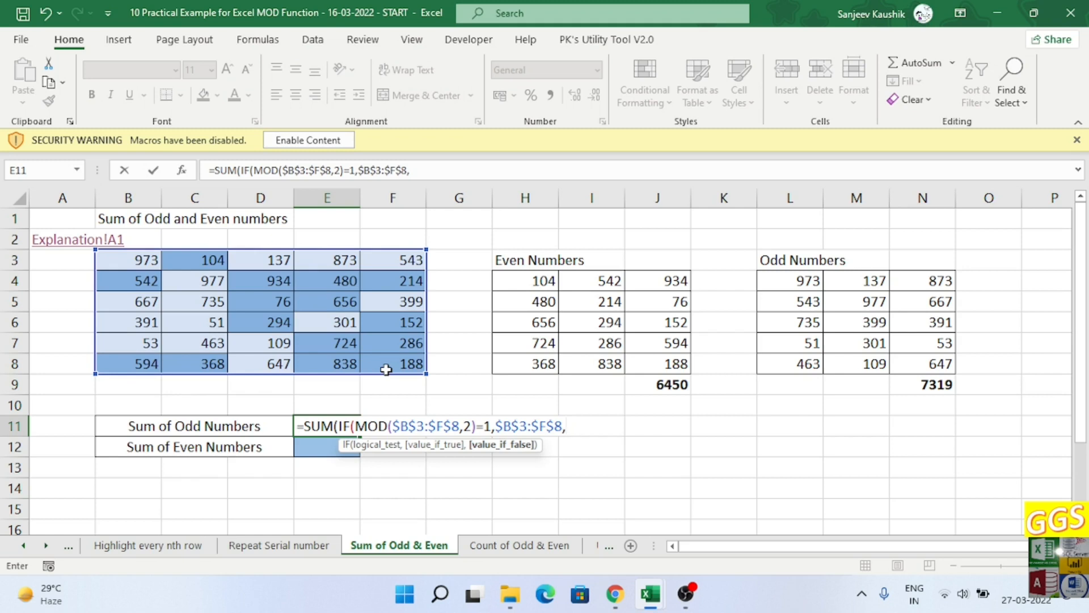
pyautogui.write('"")')
pyautogui.press('Return')
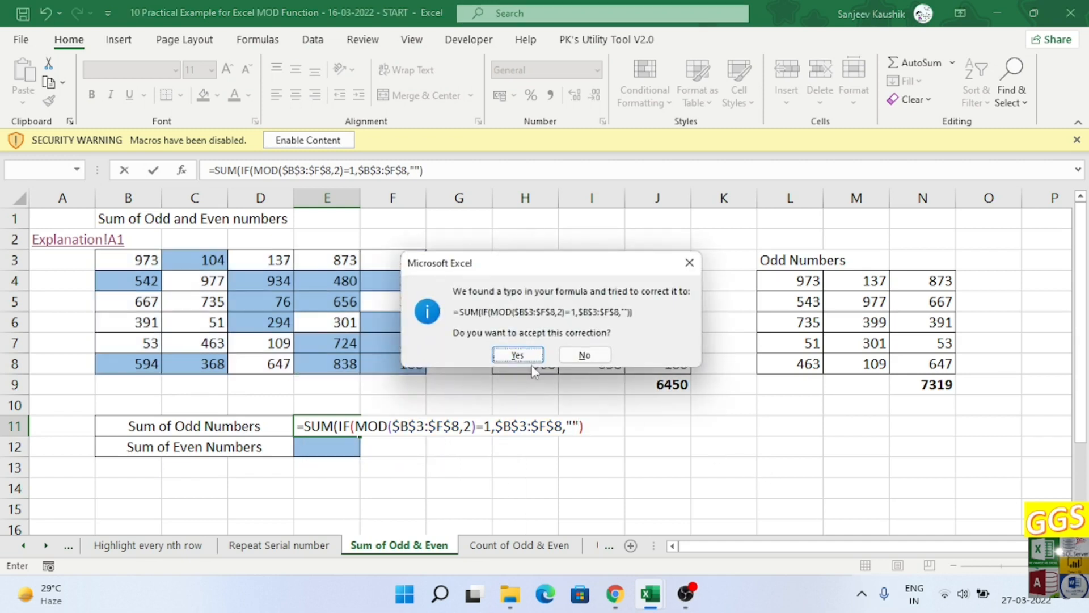
pyautogui.click(518, 355)
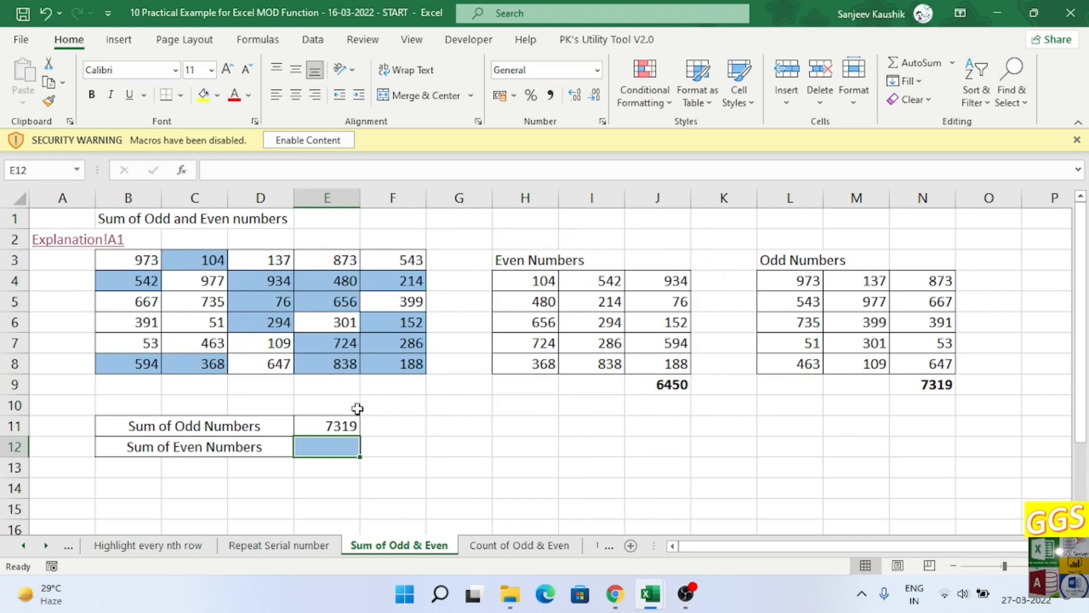
# - Fill the E11 formula down to E12 and change its MOD comparison to 0 for the sum of even numbers
pyautogui.click(338, 427)
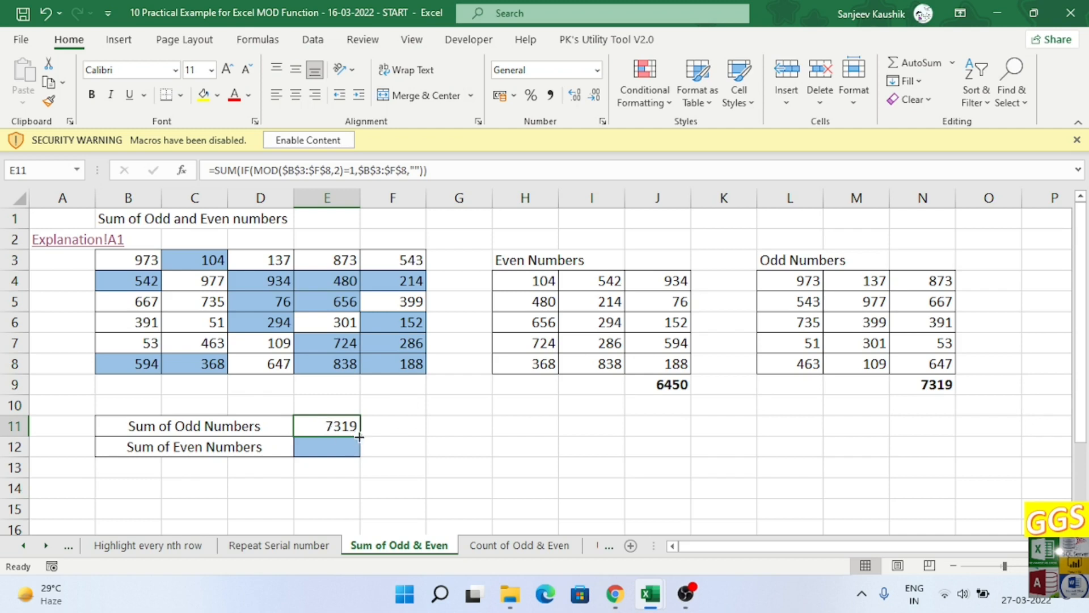
pyautogui.moveTo(360, 438); pyautogui.dragTo(363, 457)
pyautogui.click(328, 452)
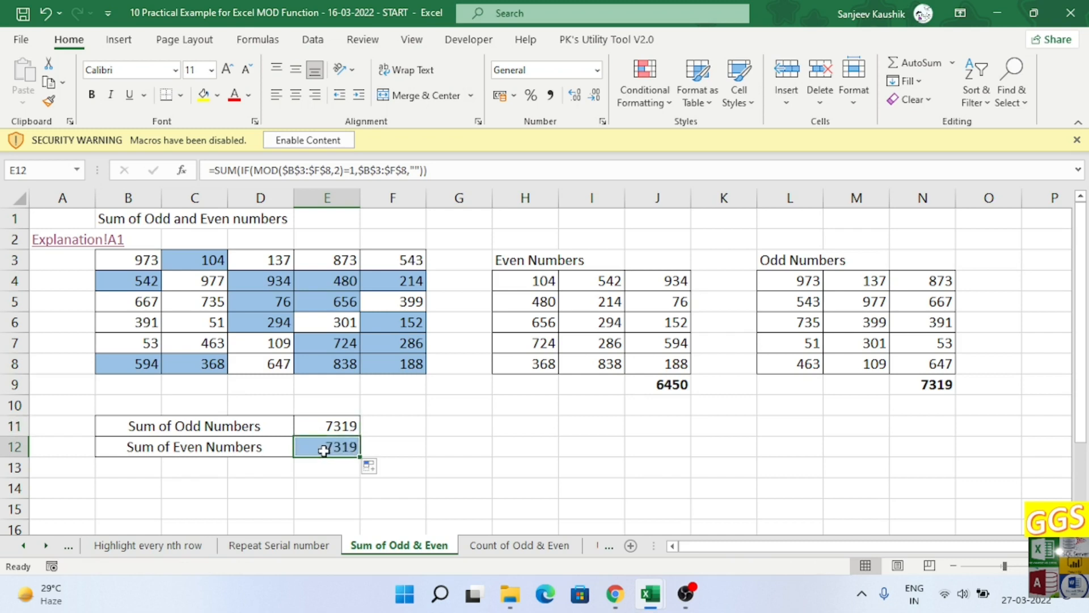
pyautogui.click(351, 171)
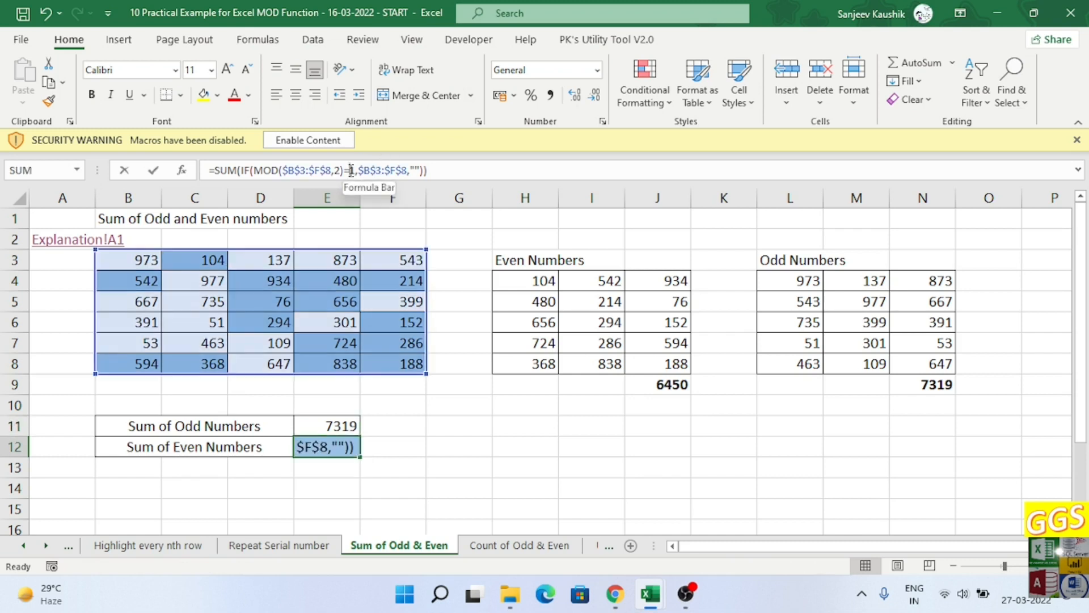
pyautogui.doubleClick(352, 170)
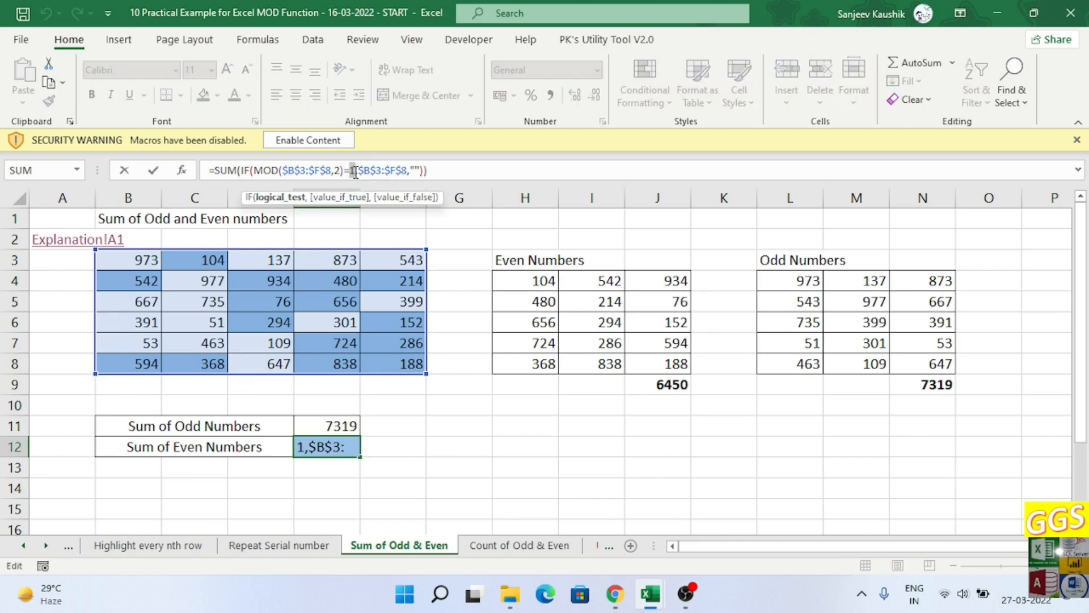
pyautogui.write('0')
pyautogui.hotkey('ctrl', 'Return')
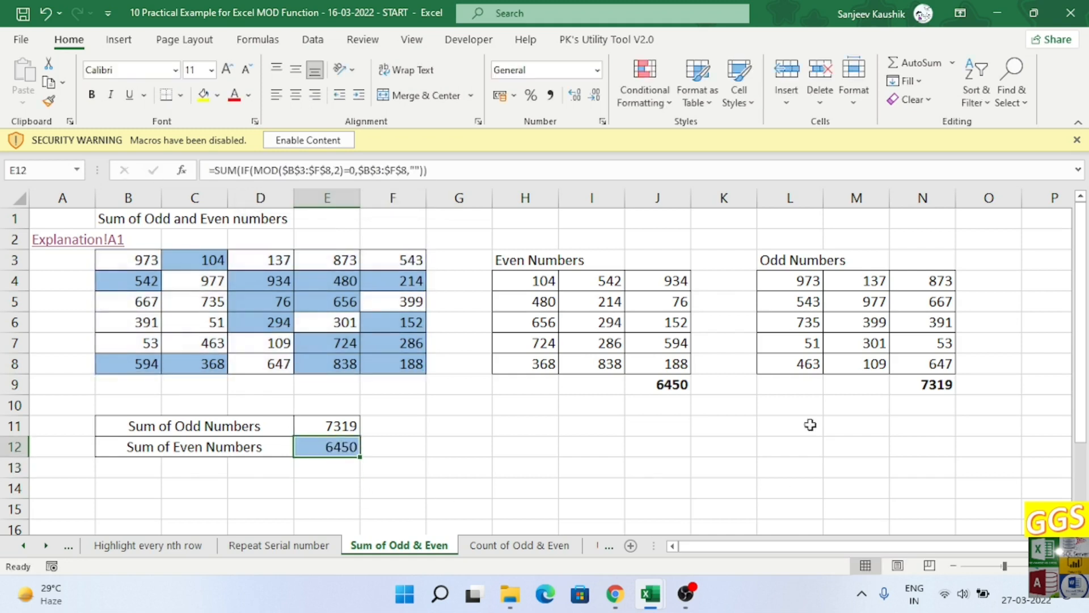
pyautogui.click(382, 450)
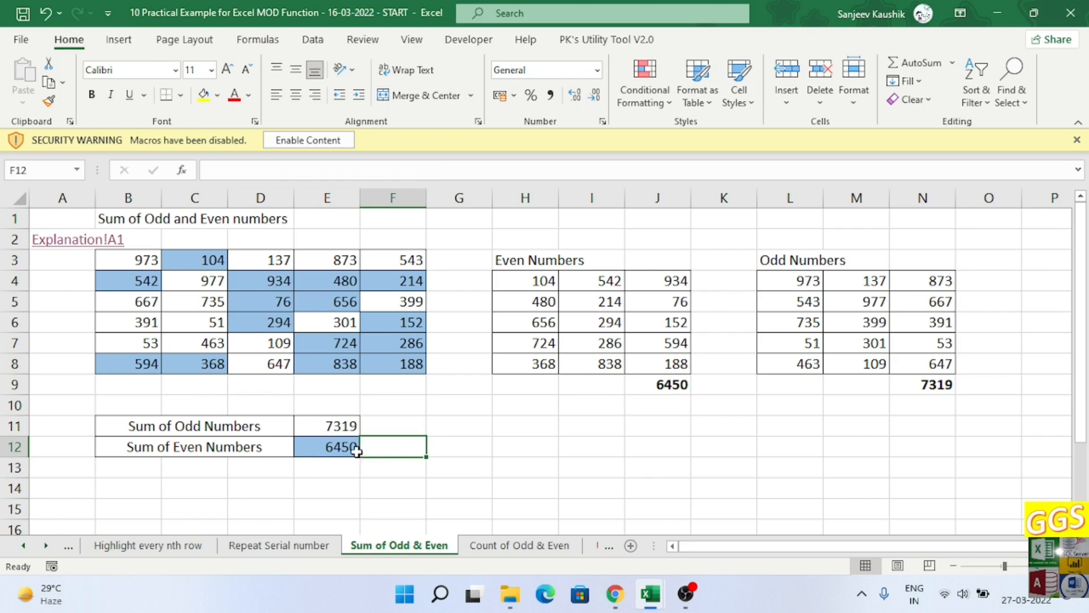
pyautogui.click(329, 451)
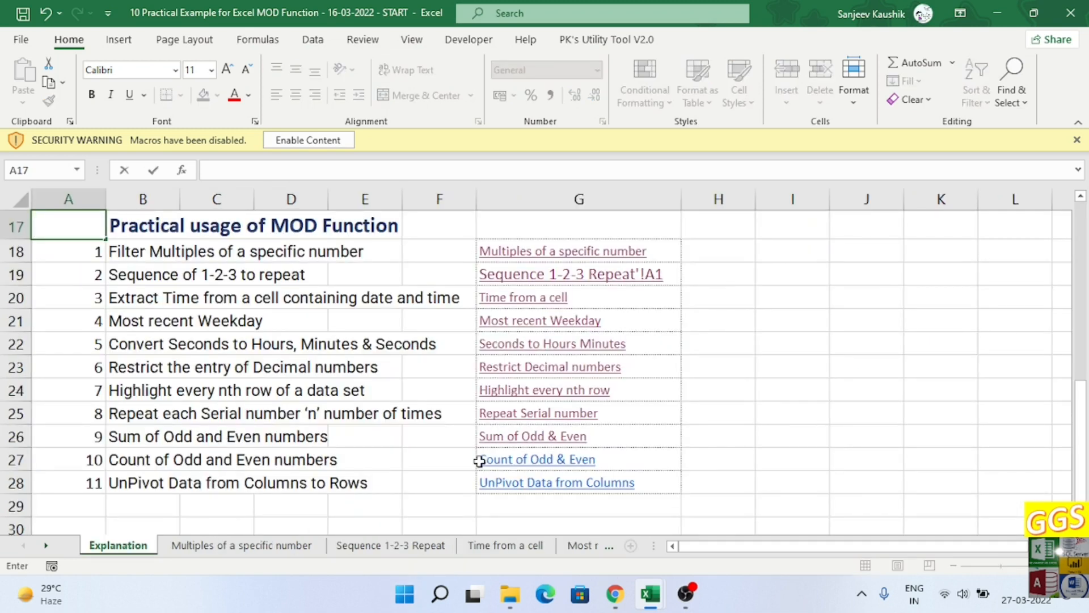
# - Open the Count of Odd & Even sheet and start a SUMPRODUCT formula for the Count of Odd Numbers in E11
pyautogui.click(428, 460)
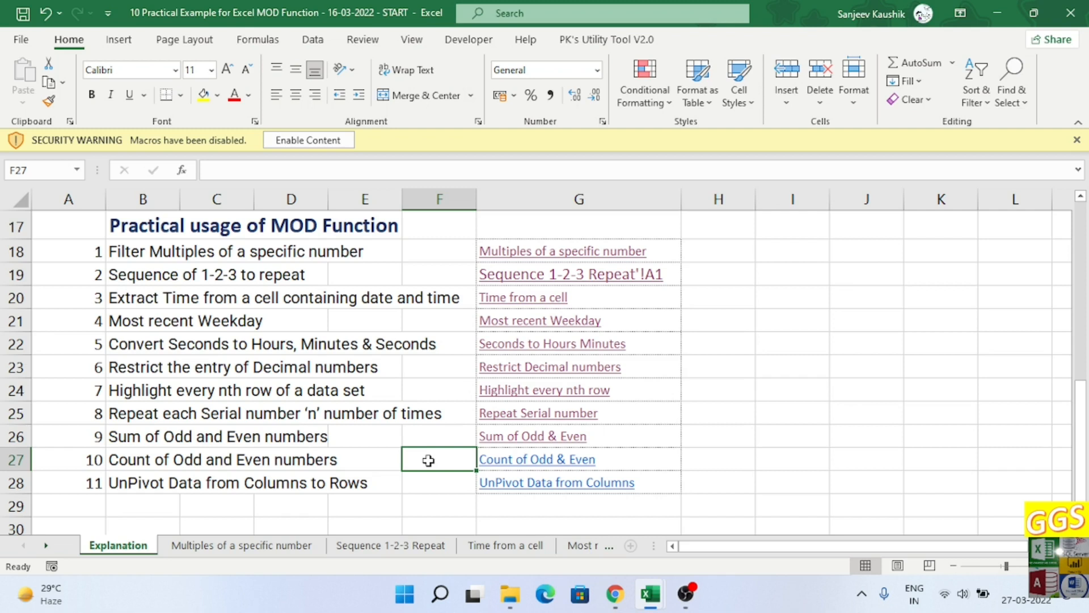
pyautogui.click(515, 462)
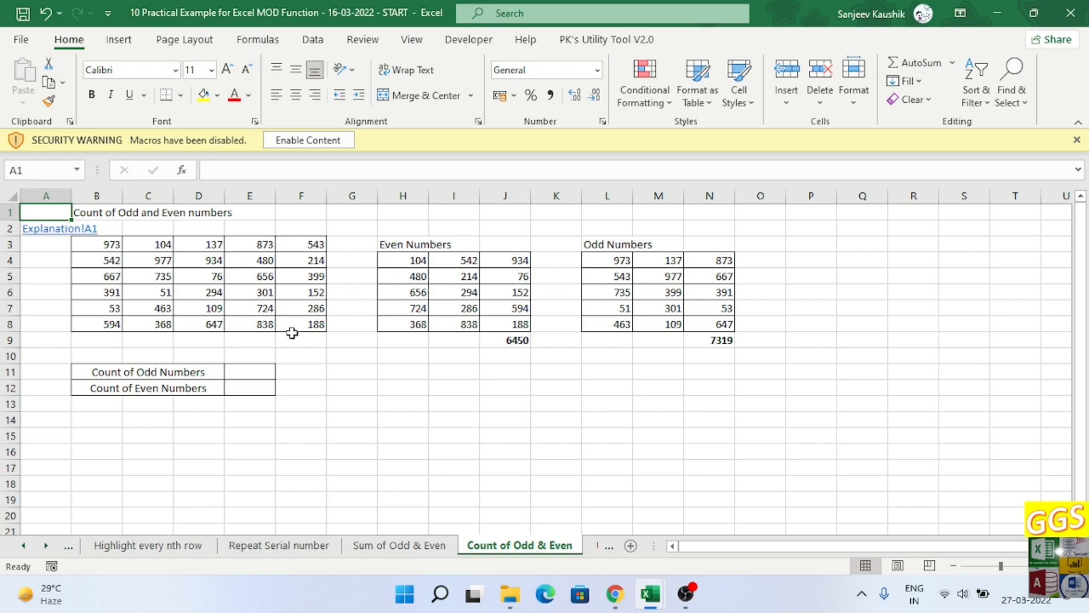
pyautogui.click(258, 376)
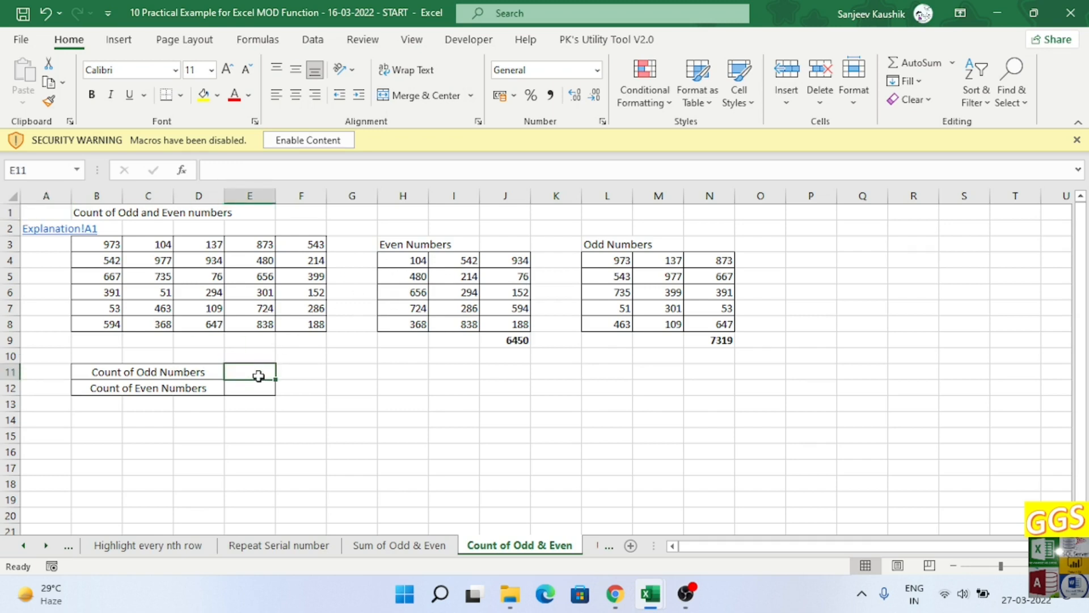
pyautogui.write('=')
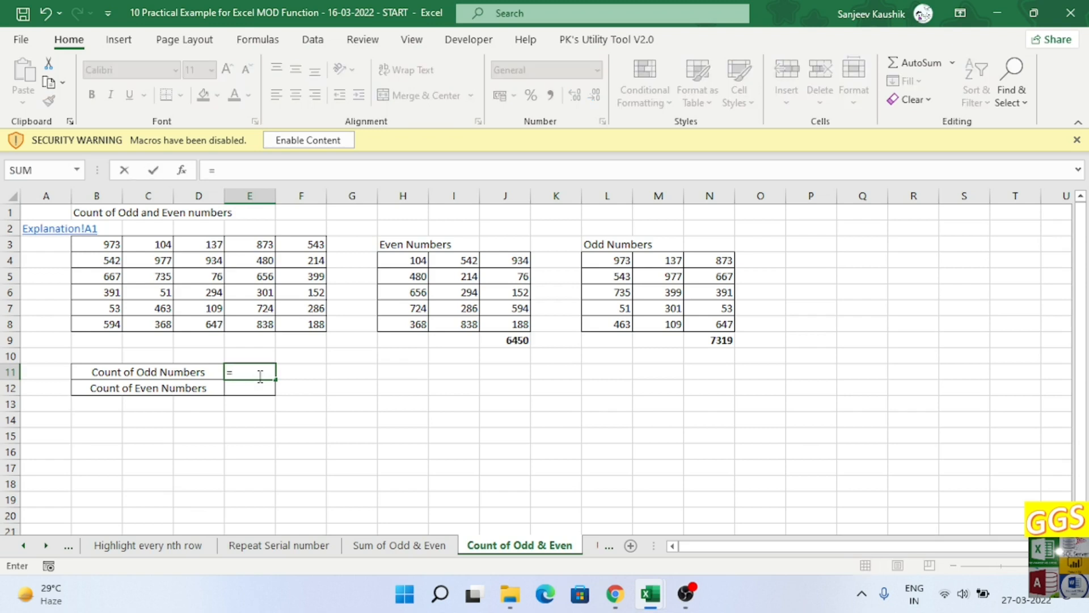
pyautogui.write('sum')
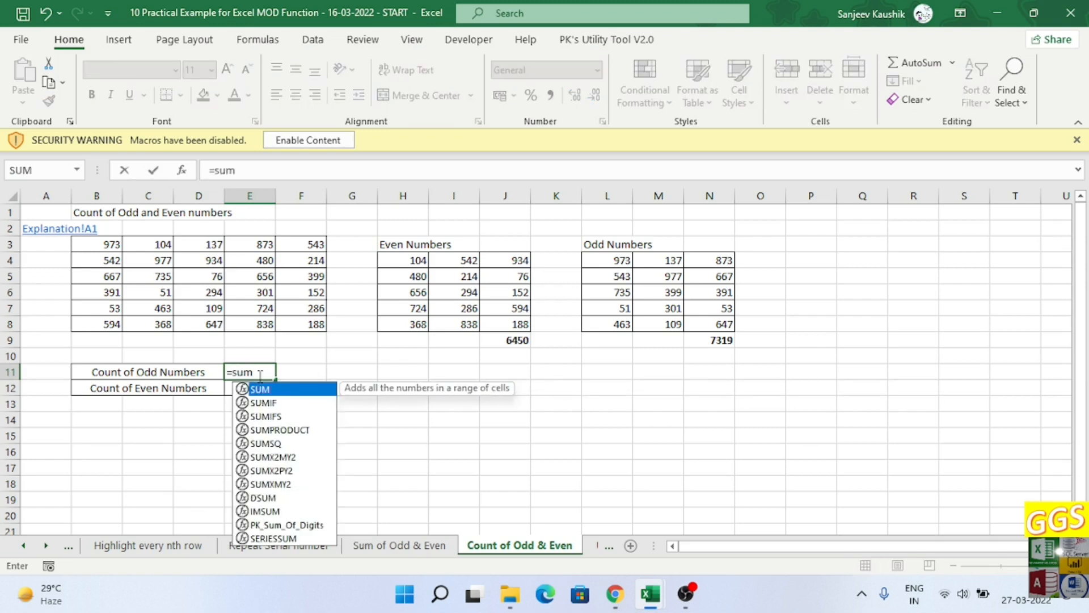
pyautogui.press('Down')
pyautogui.press('Down')
pyautogui.press('Down')
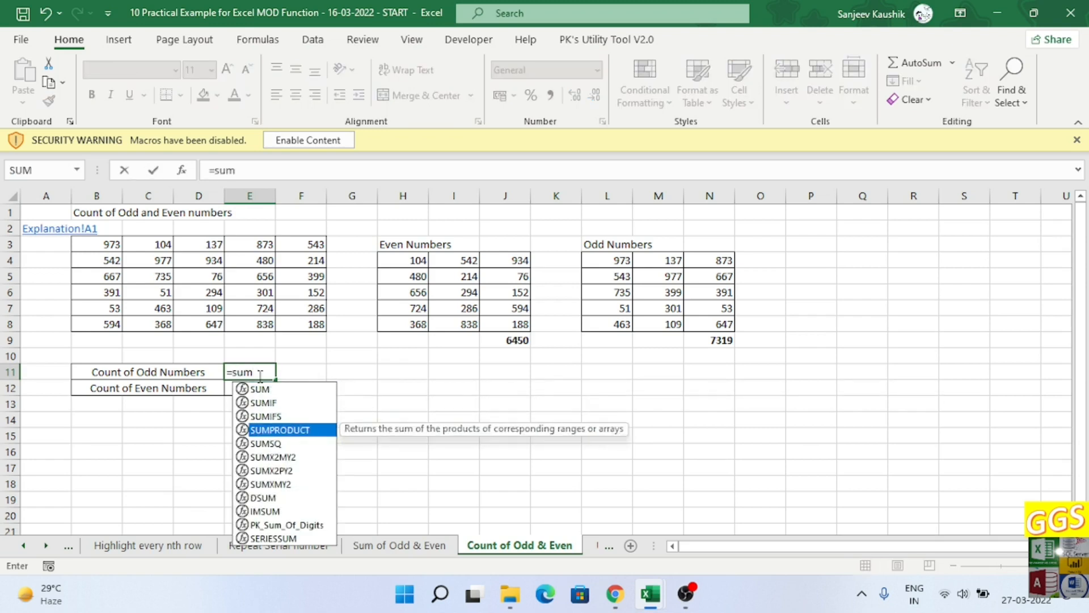
pyautogui.press('Tab')
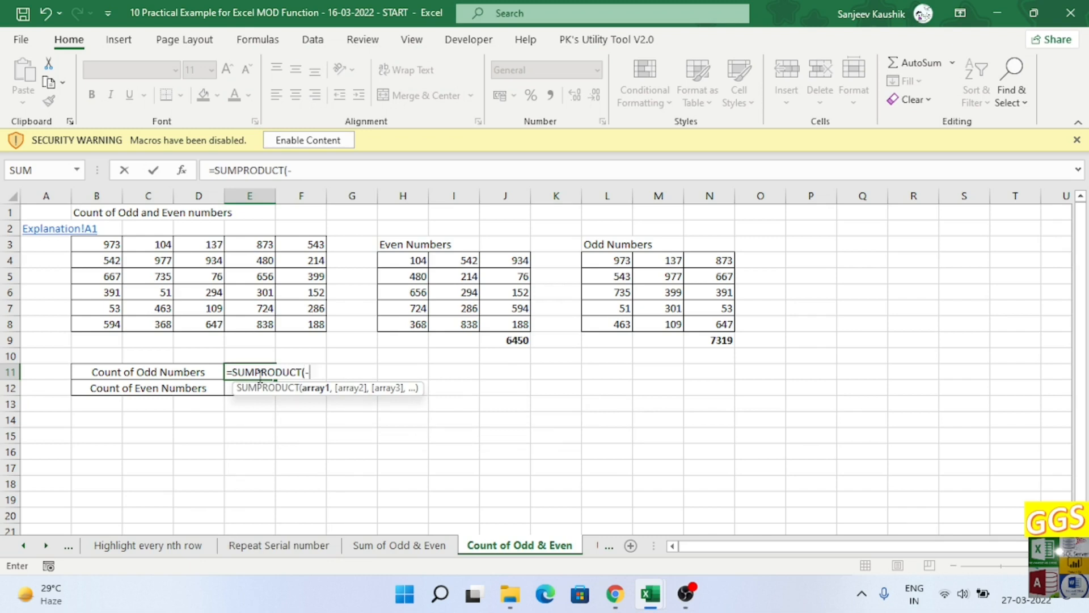
# - Write --(MOD($B$3:$F$8,2) as the start of the SUMPRODUCT array in E11, using an absolute range for the number table
pyautogui.write('--(mod')
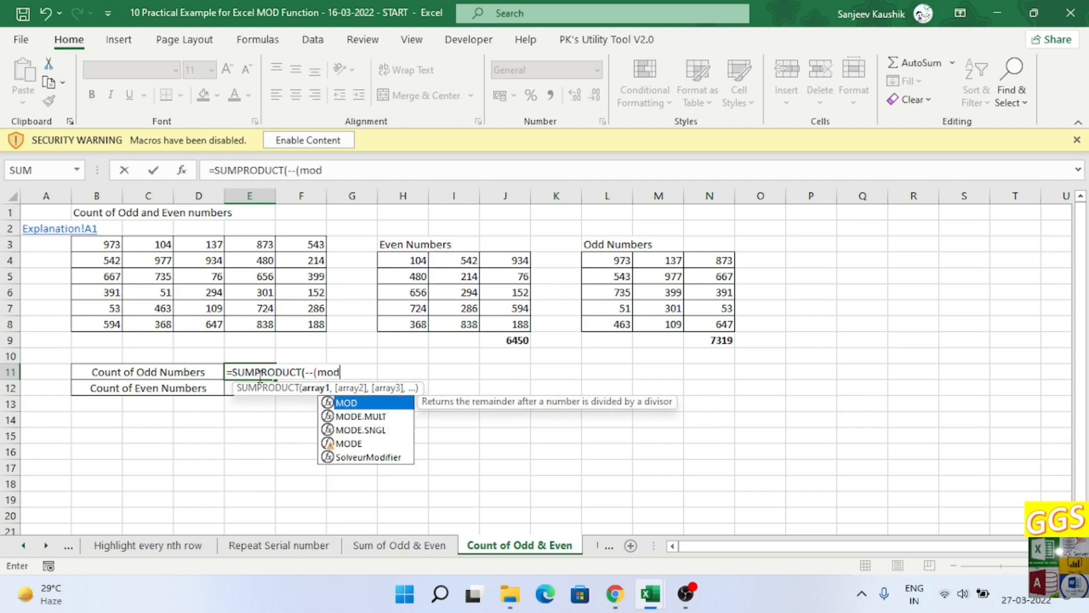
pyautogui.press('Tab')
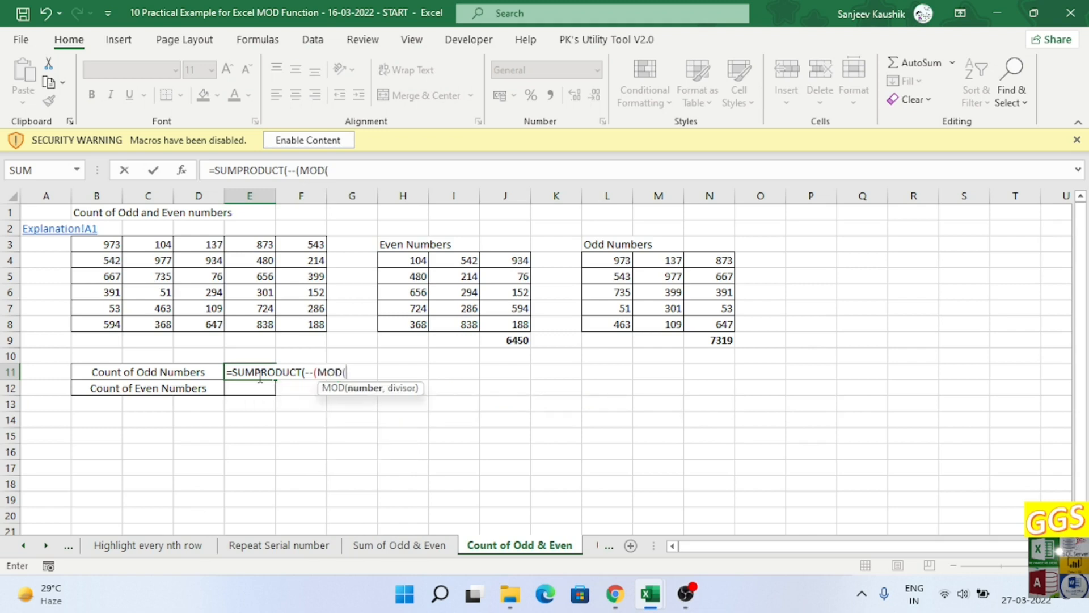
pyautogui.moveTo(90, 244); pyautogui.dragTo(290, 323)
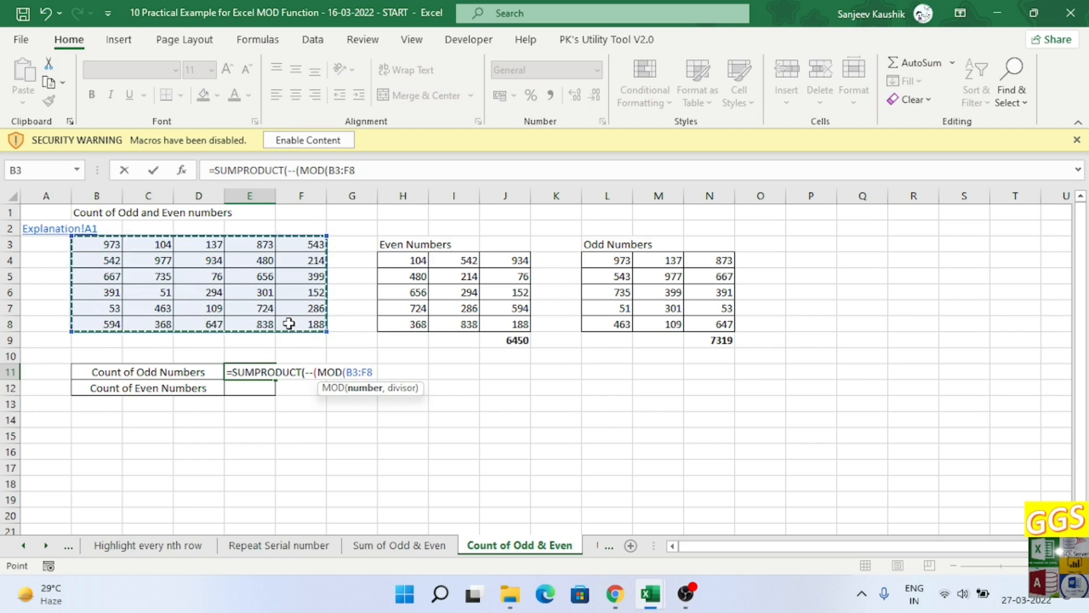
pyautogui.press('F4')
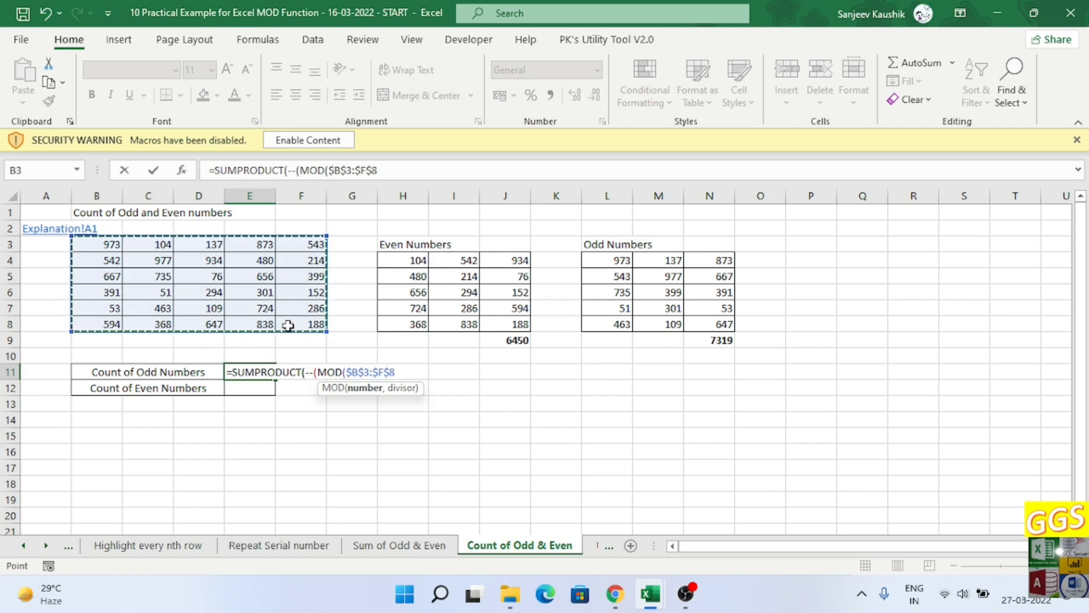
pyautogui.write(',')
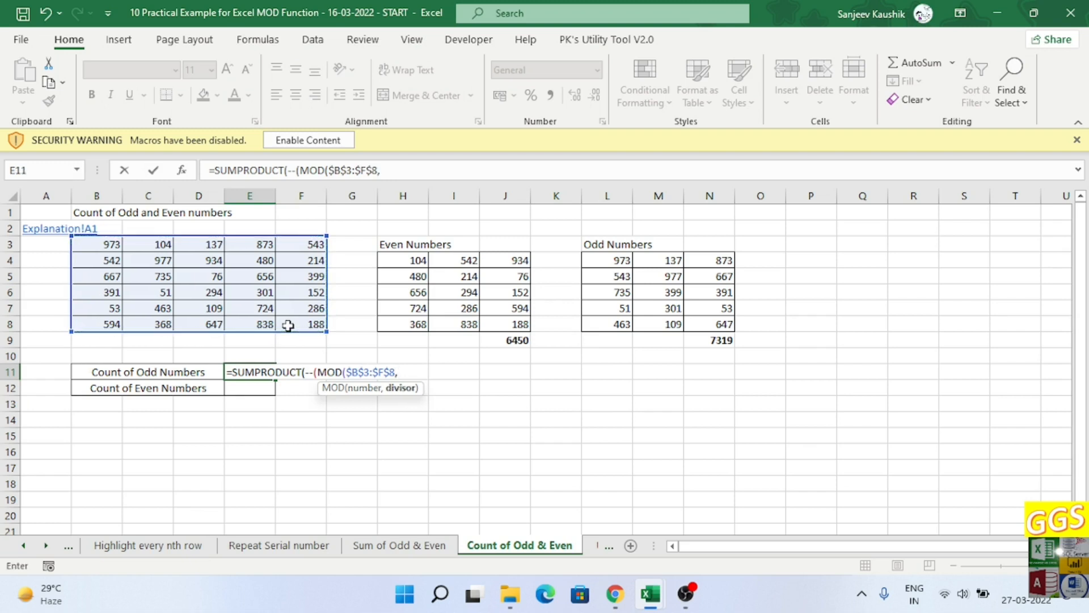
pyautogui.write('2)')
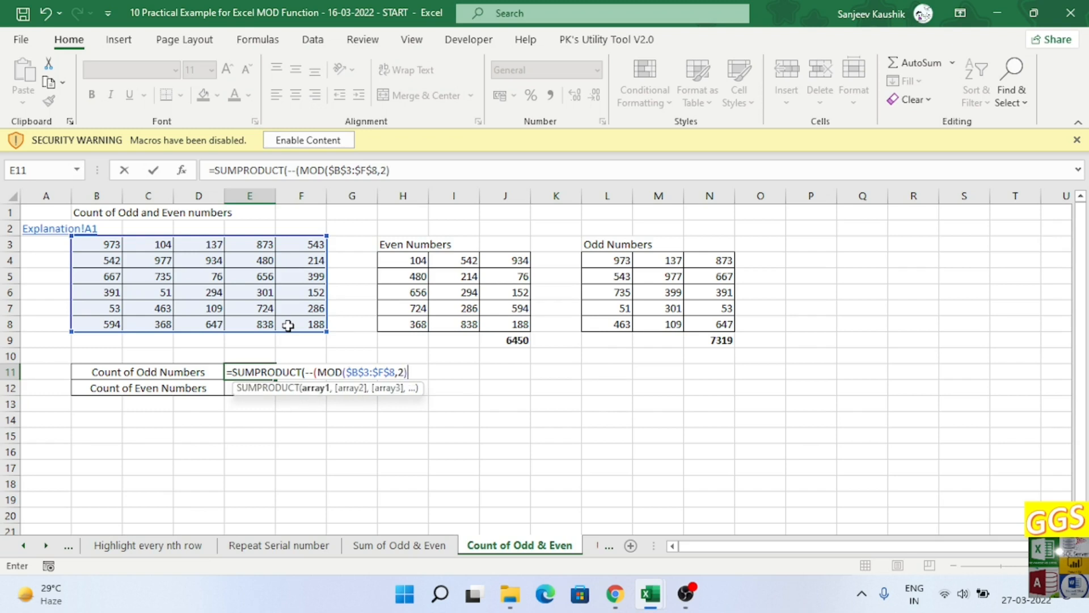
# - Complete the E11 formula with =1 and closing brackets, and select the Odd Numbers list L4:N8 to check its count
pyautogui.write('=1')
pyautogui.write('))')
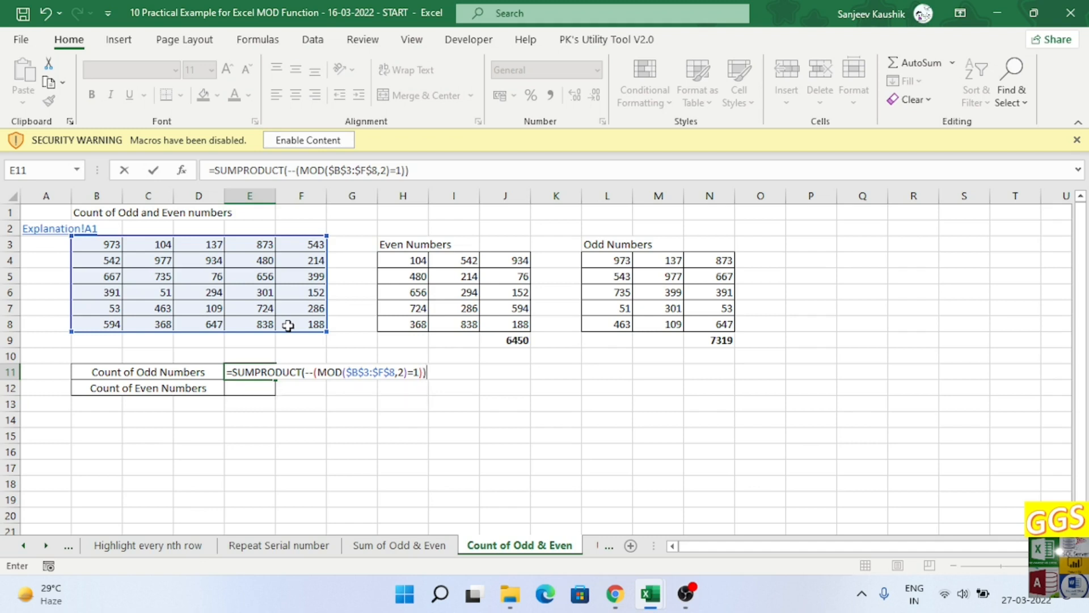
pyautogui.press('Return')
pyautogui.press('Up')
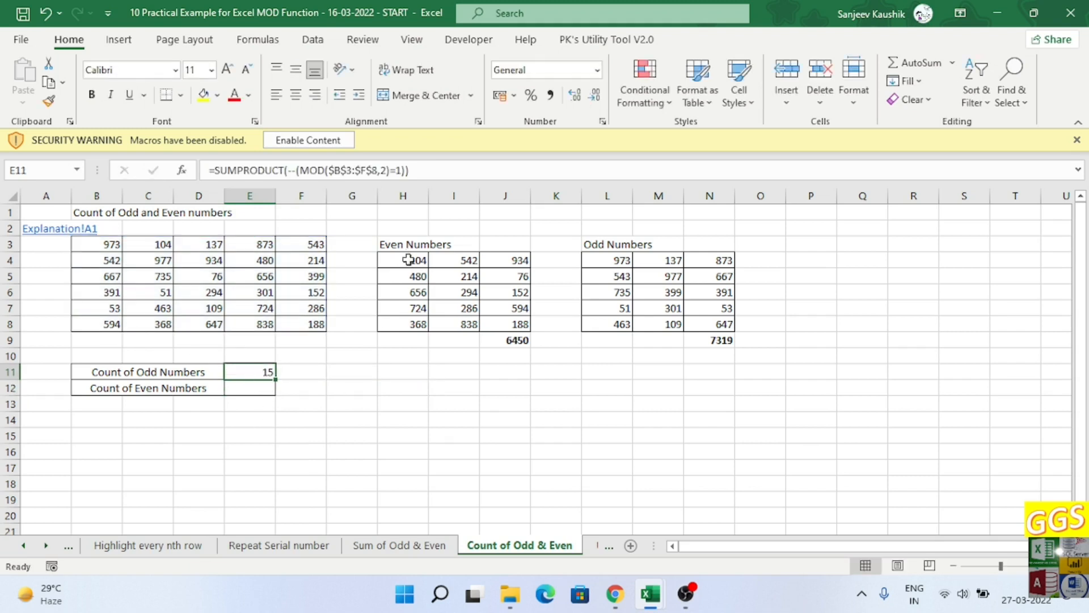
pyautogui.moveTo(599, 260); pyautogui.dragTo(711, 325)
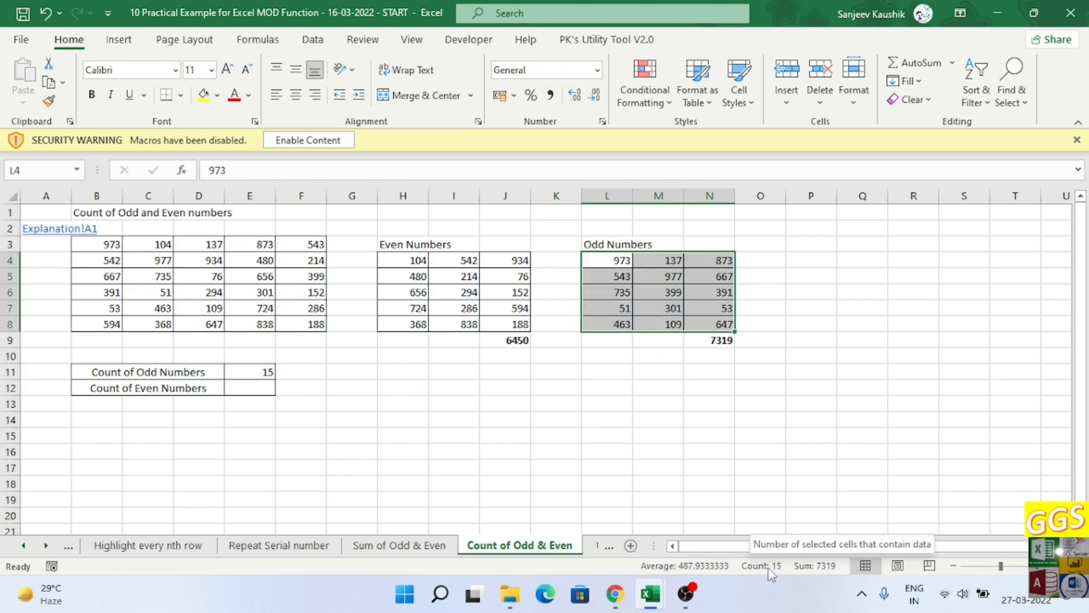
# - Fill E11 down to E12, change its MOD comparison to 0, and check the count of the Even Numbers list H4:J8
pyautogui.click(241, 388)
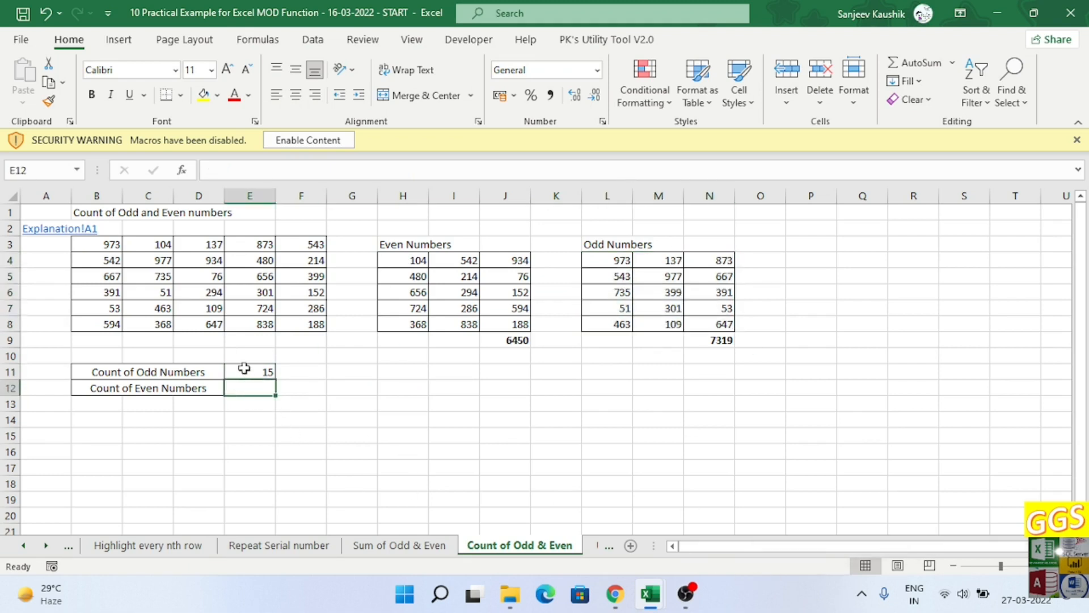
pyautogui.click(244, 370)
pyautogui.moveTo(276, 379); pyautogui.dragTo(276, 392)
pyautogui.click(256, 391)
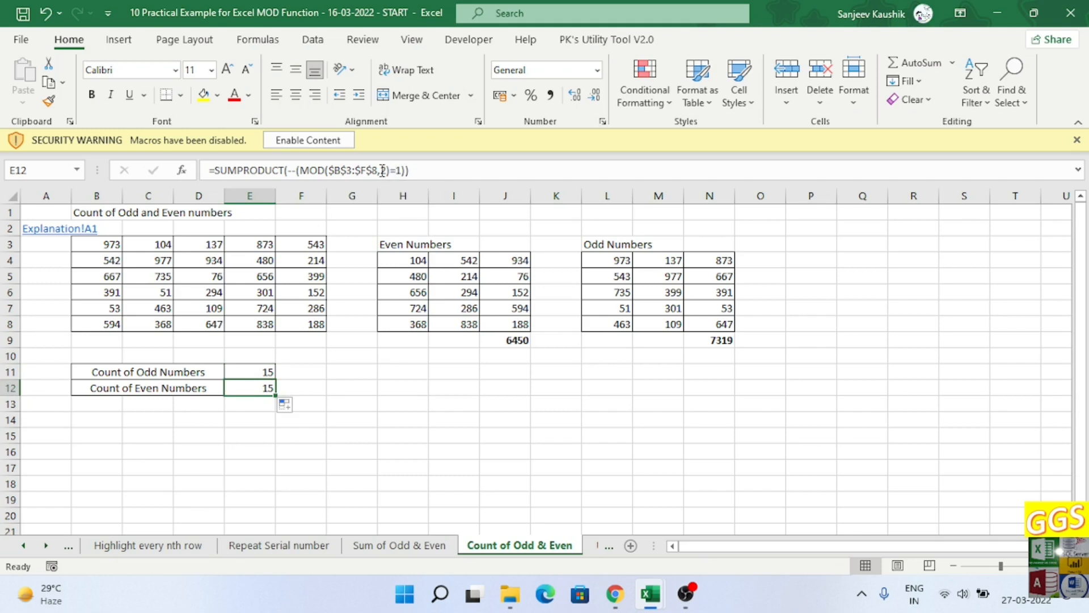
pyautogui.doubleClick(400, 170)
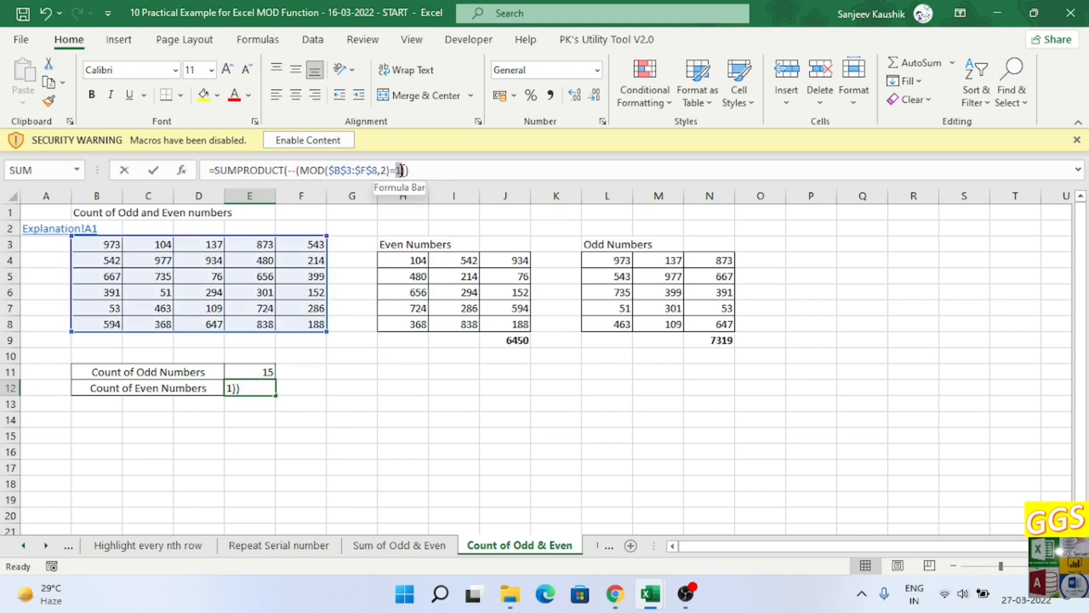
pyautogui.write('0')
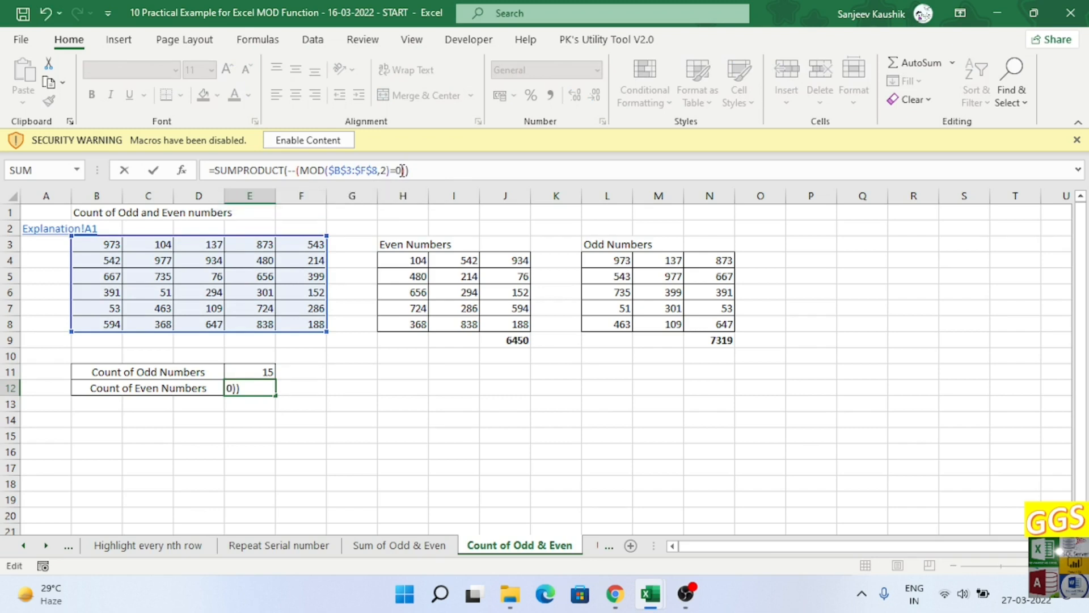
pyautogui.press('Return')
pyautogui.press('Up')
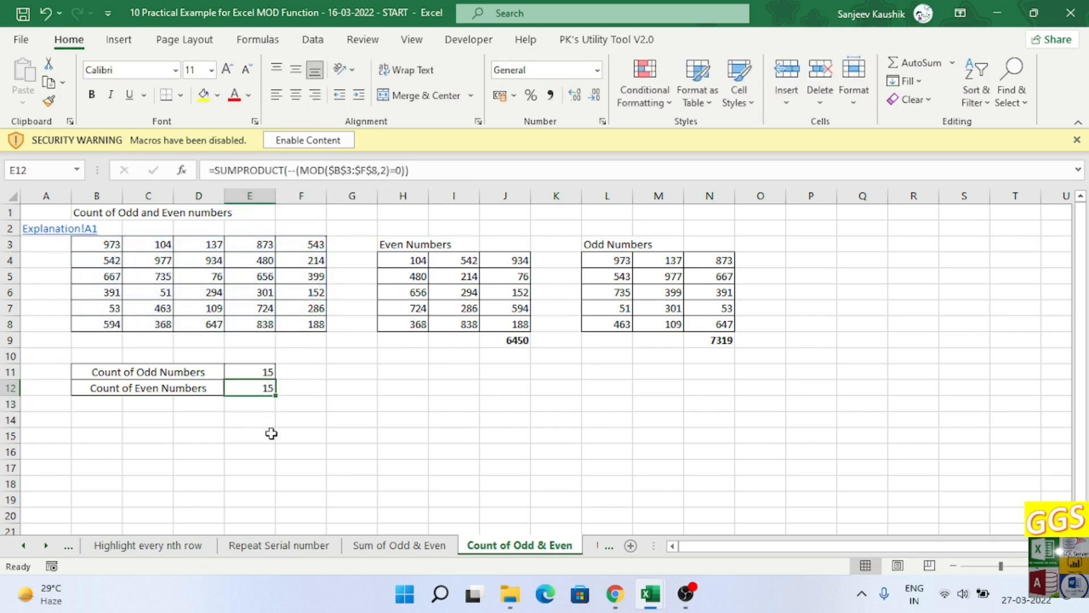
pyautogui.moveTo(409, 261); pyautogui.dragTo(492, 324)
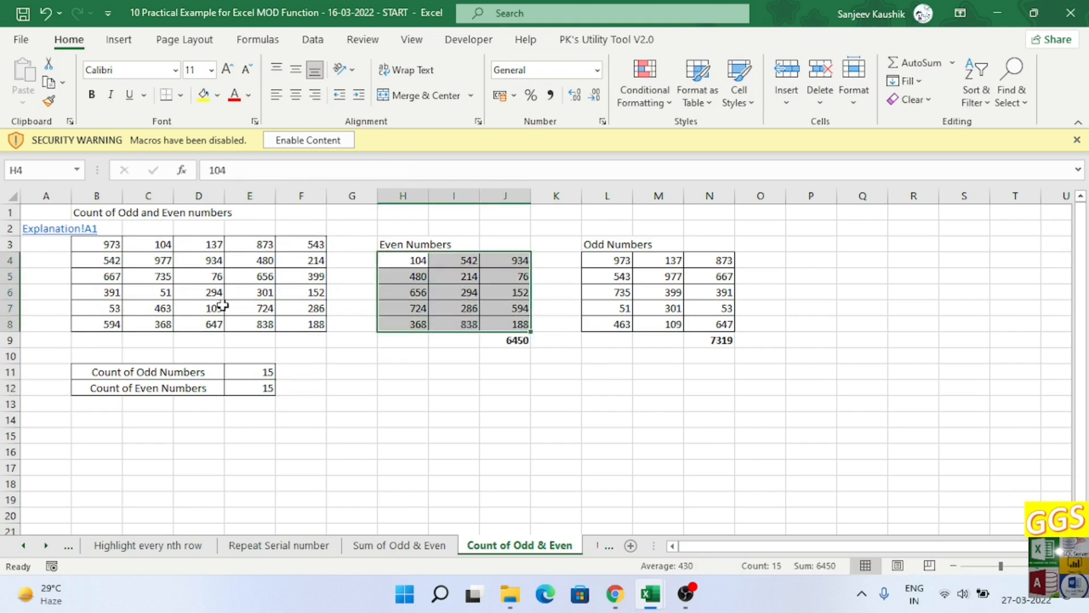
# - Change D4 in the number table to 935 and review the Count of Odd Numbers formula in E11
pyautogui.click(202, 261)
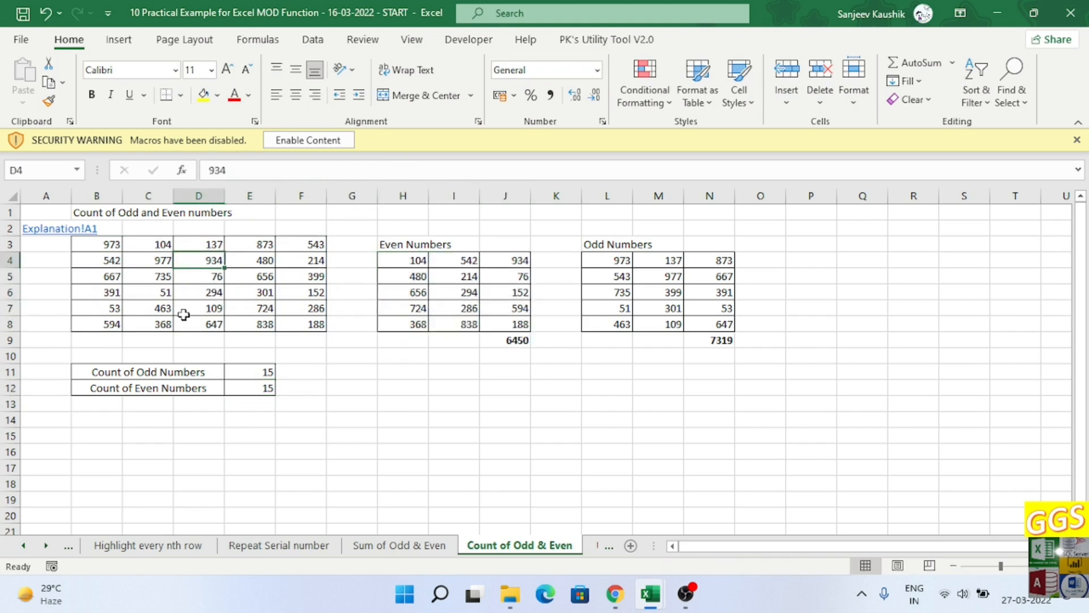
pyautogui.write('935')
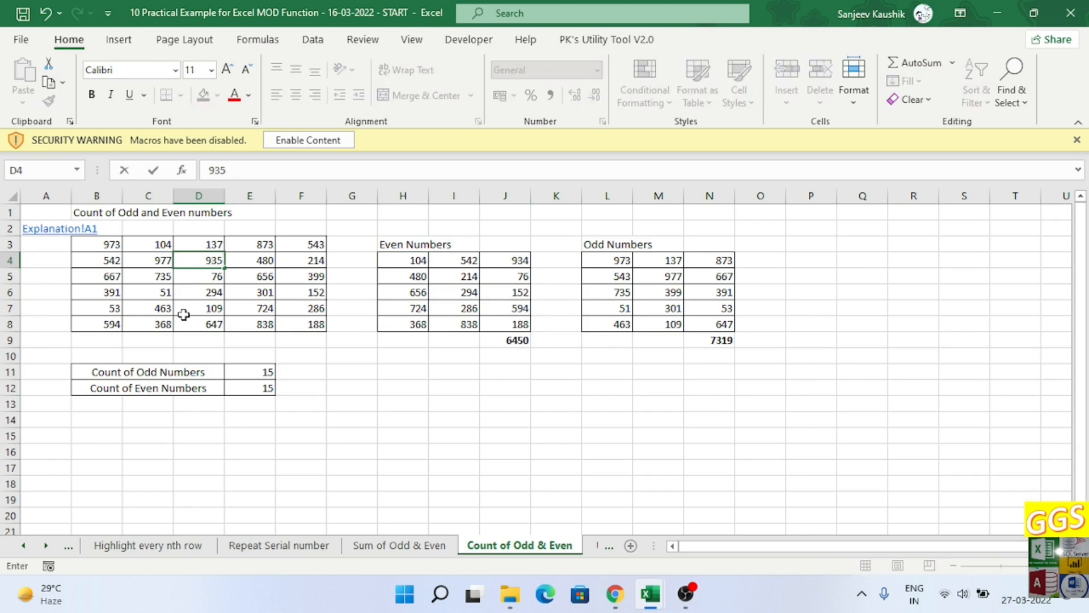
pyautogui.press('Return')
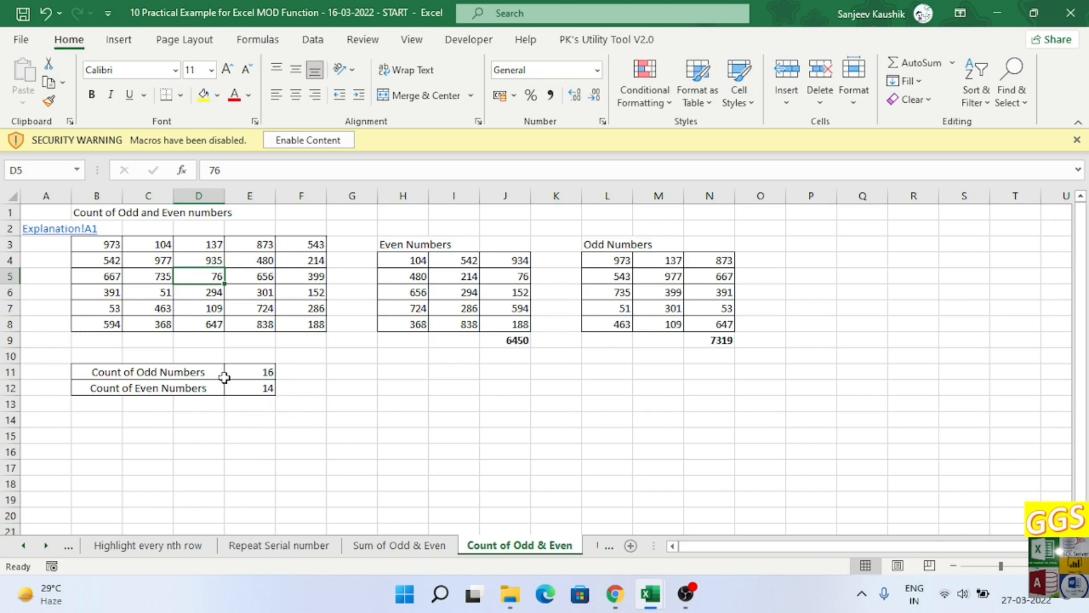
pyautogui.click(264, 372)
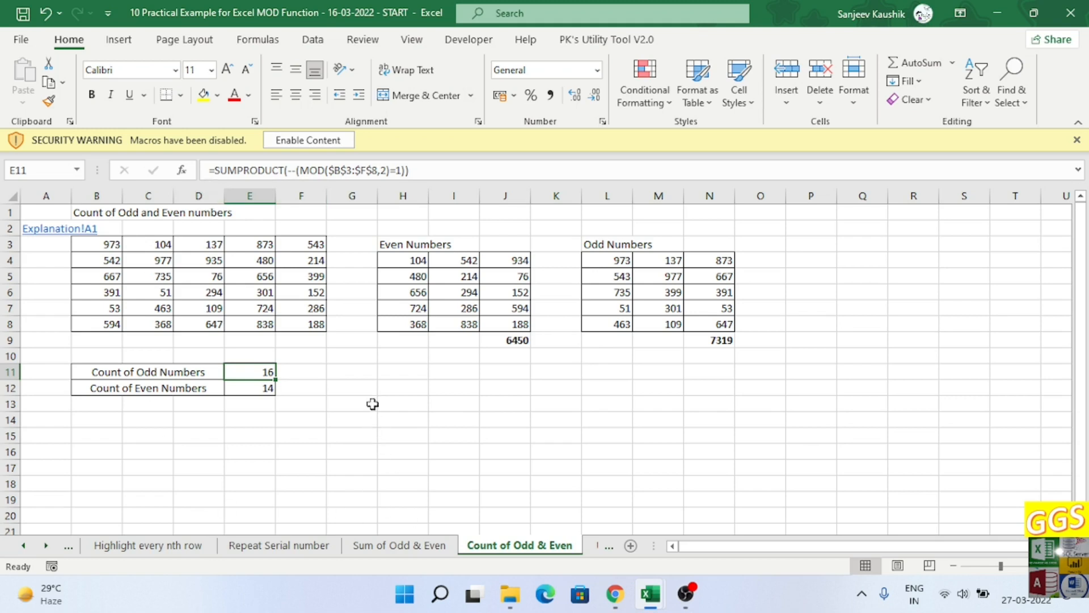
# - Return to the Explanation sheet and open the UnPivot Data from Columns sheet from its link
pyautogui.click(384, 376)
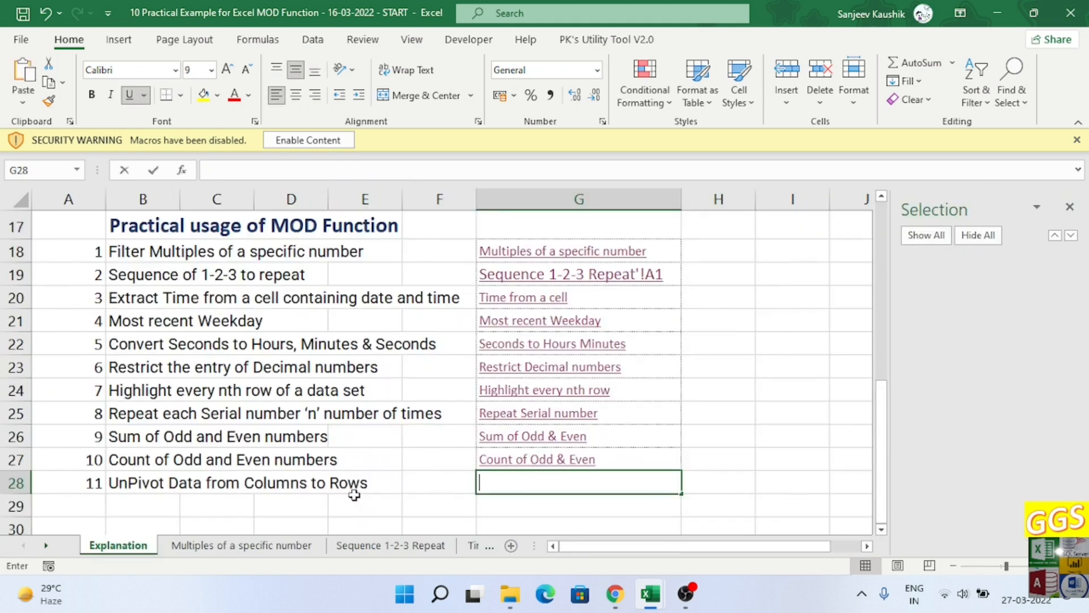
pyautogui.press('F2')
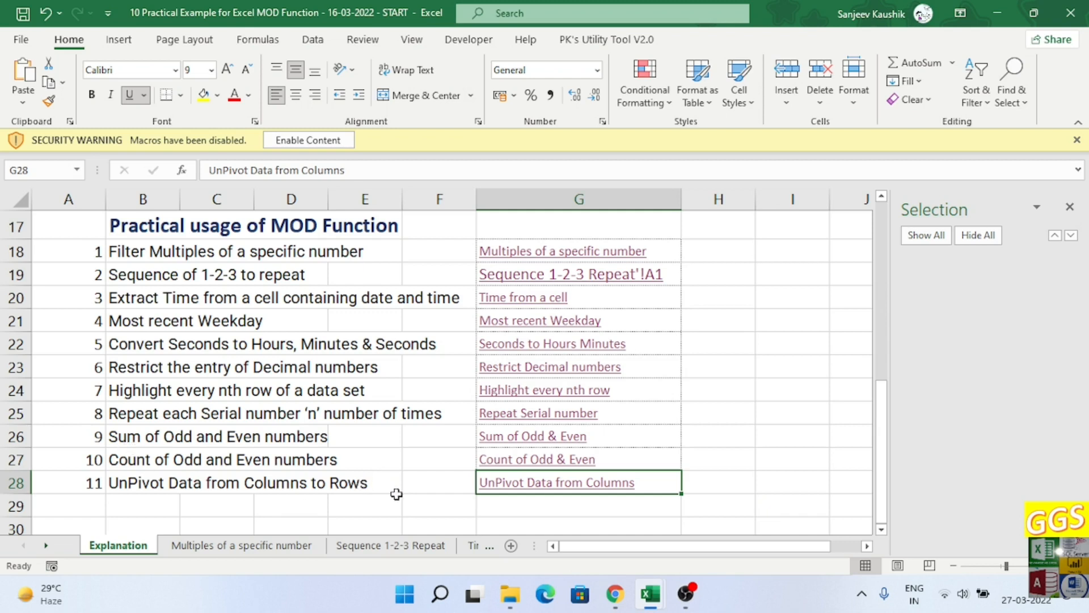
pyautogui.click(519, 484)
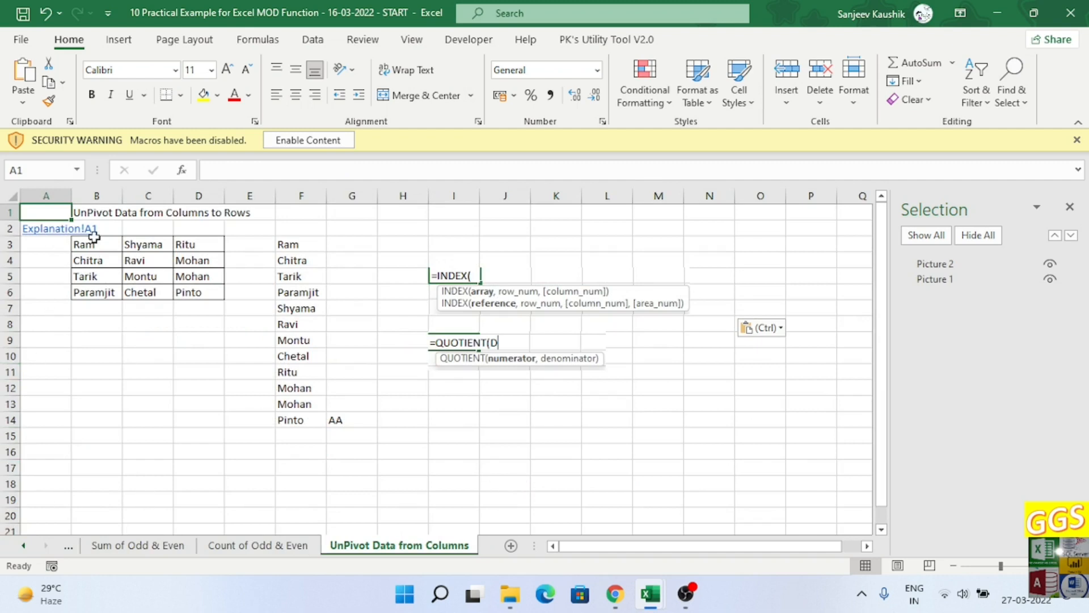
# - Examine the Names range B3:D6 and the INDEX, MOD and QUOTIENT formula in F3 that unpivots it
pyautogui.moveTo(93, 244); pyautogui.dragTo(196, 291)
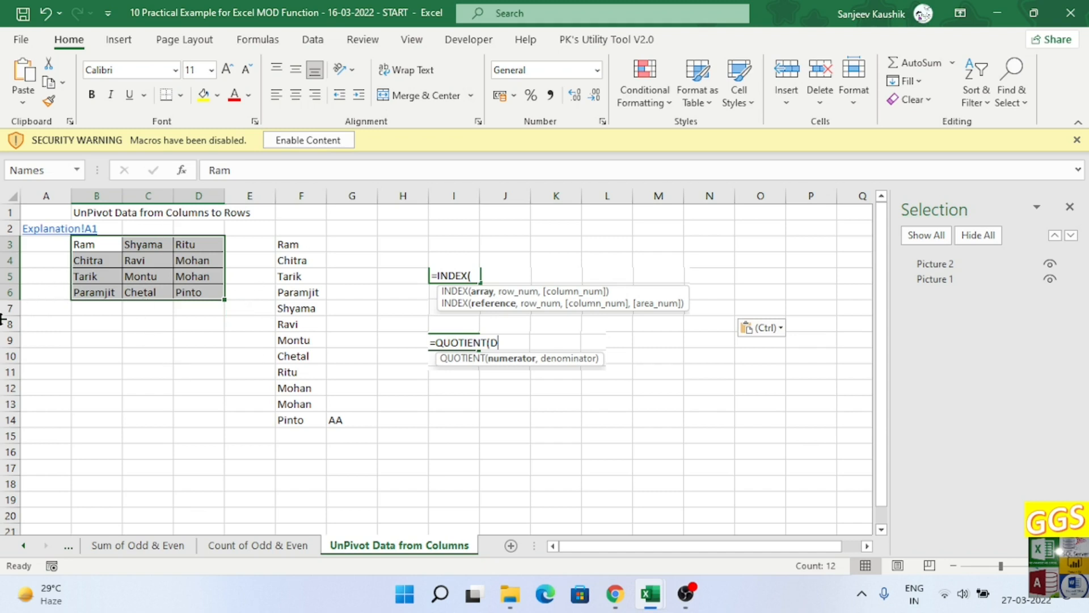
pyautogui.click(96, 248)
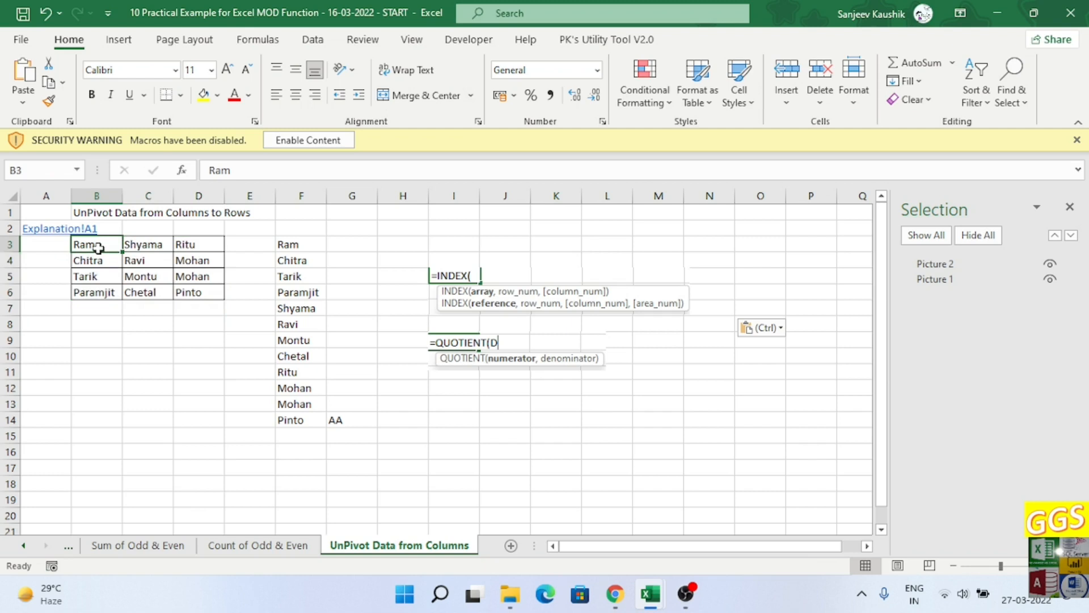
pyautogui.moveTo(98, 248); pyautogui.dragTo(98, 295)
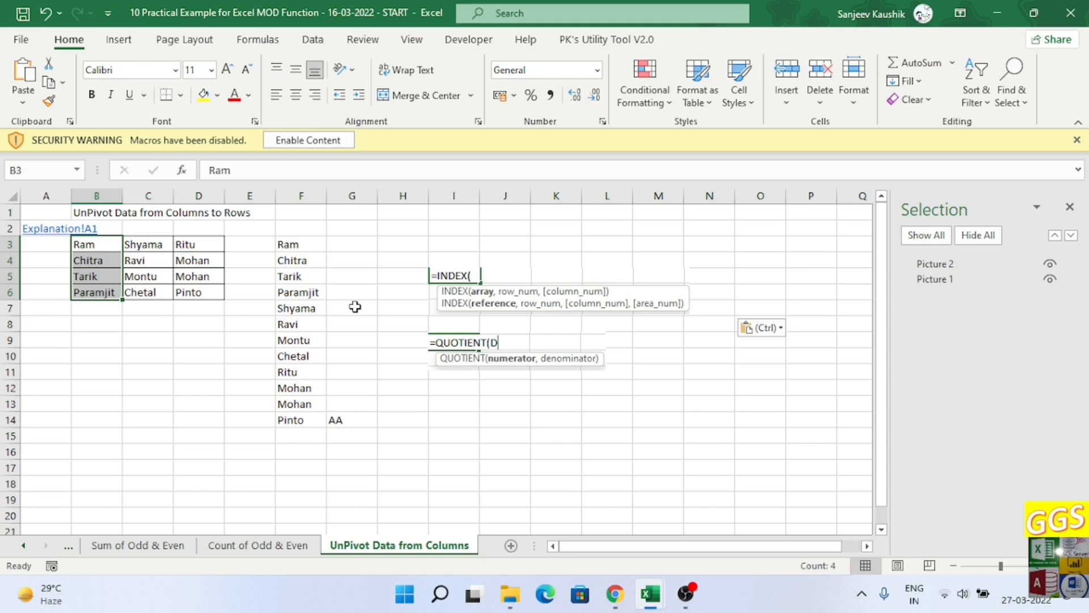
pyautogui.click(291, 244)
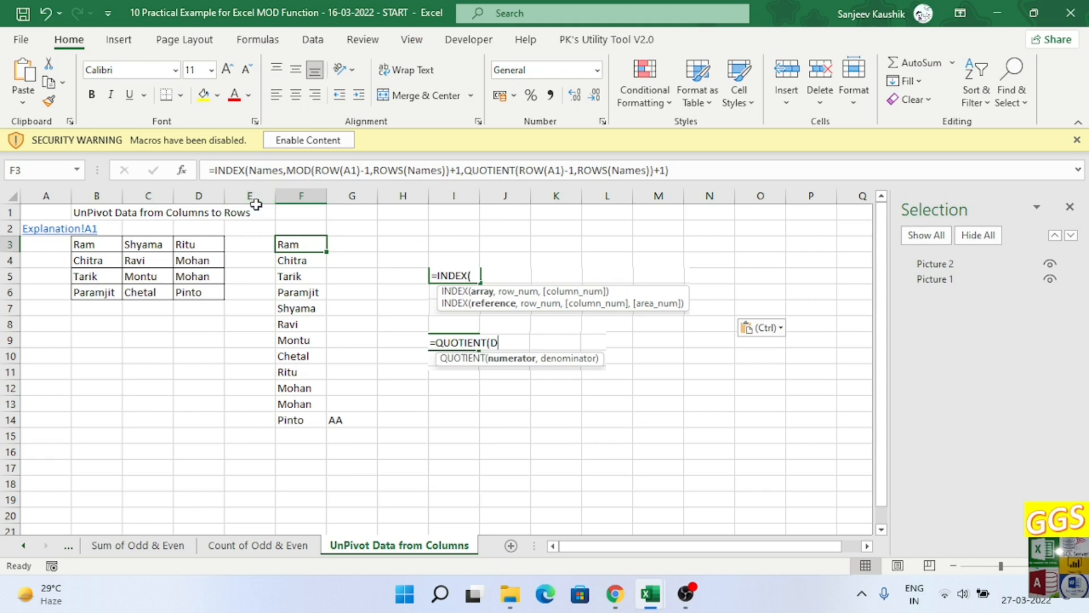
pyautogui.moveTo(79, 245); pyautogui.dragTo(203, 293)
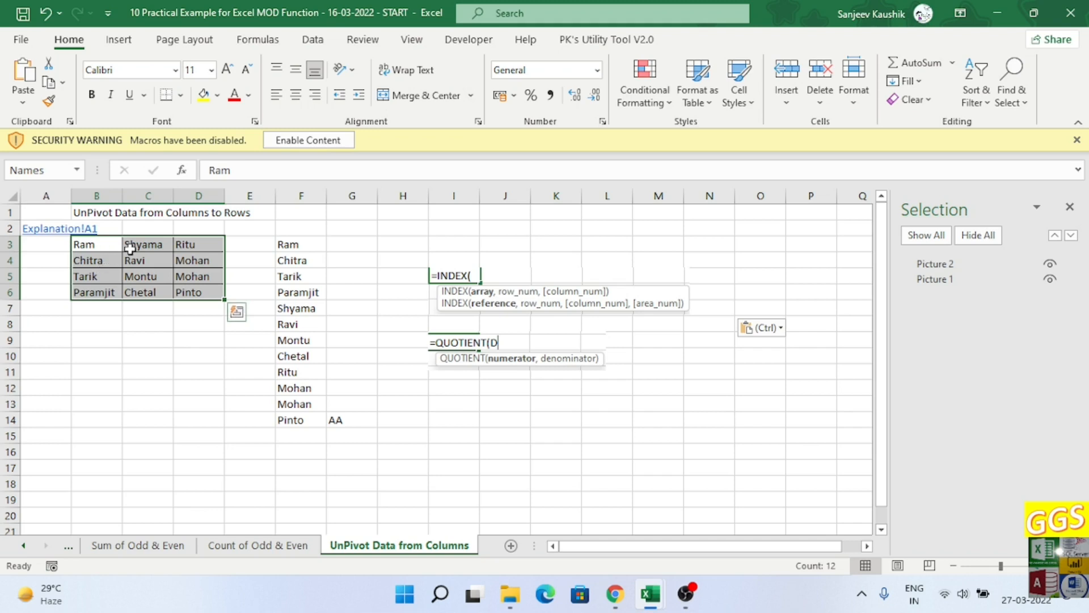
pyautogui.click(297, 245)
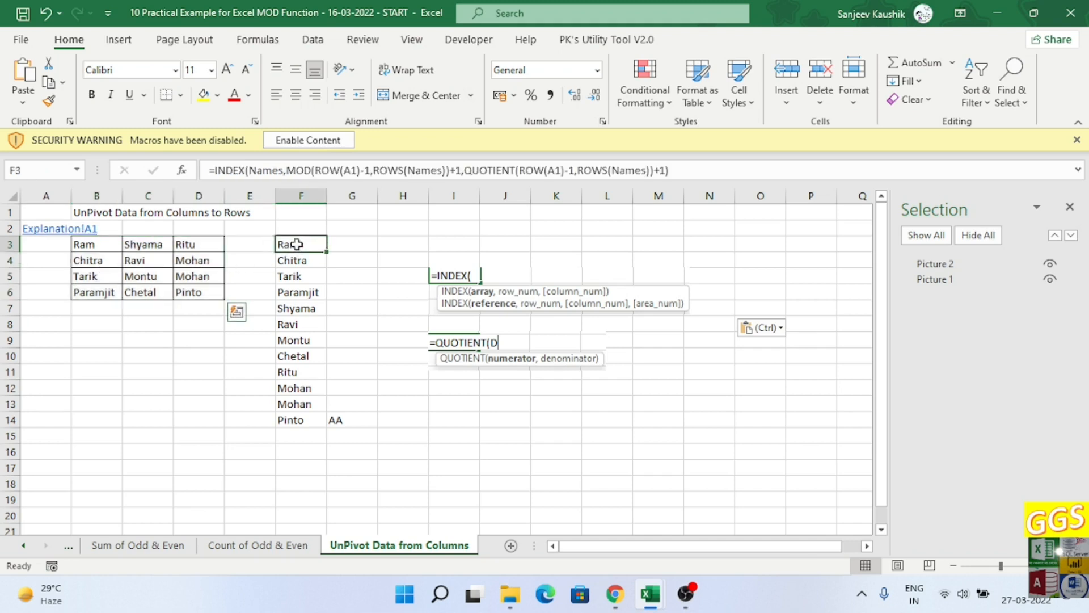
pyautogui.click(268, 172)
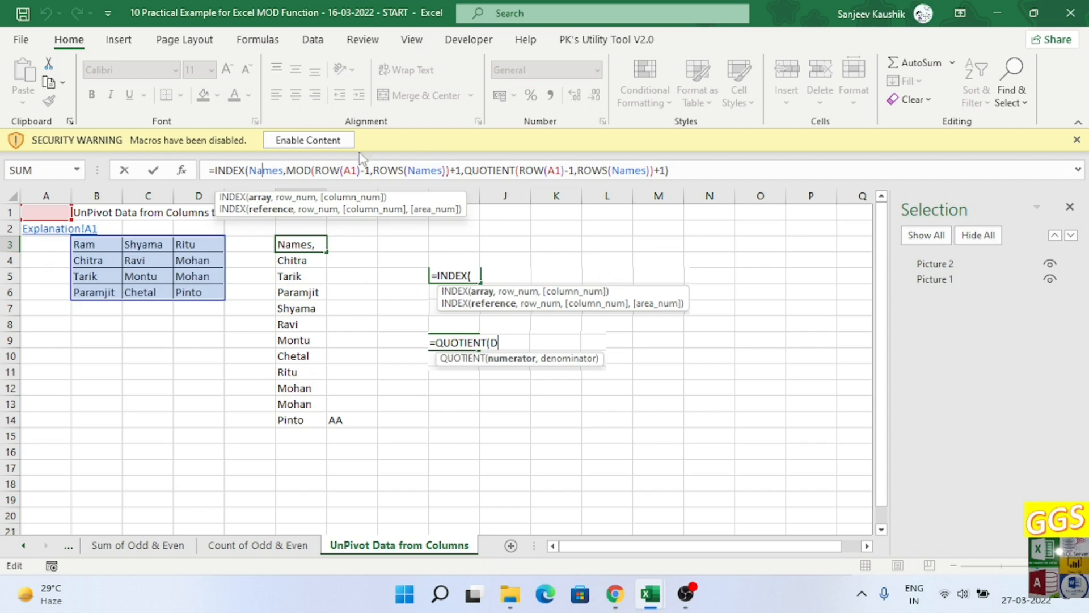
pyautogui.click(320, 273)
# - Fill the unpivot formula in F3 down to F14 and reselect F3
pyautogui.click(305, 245)
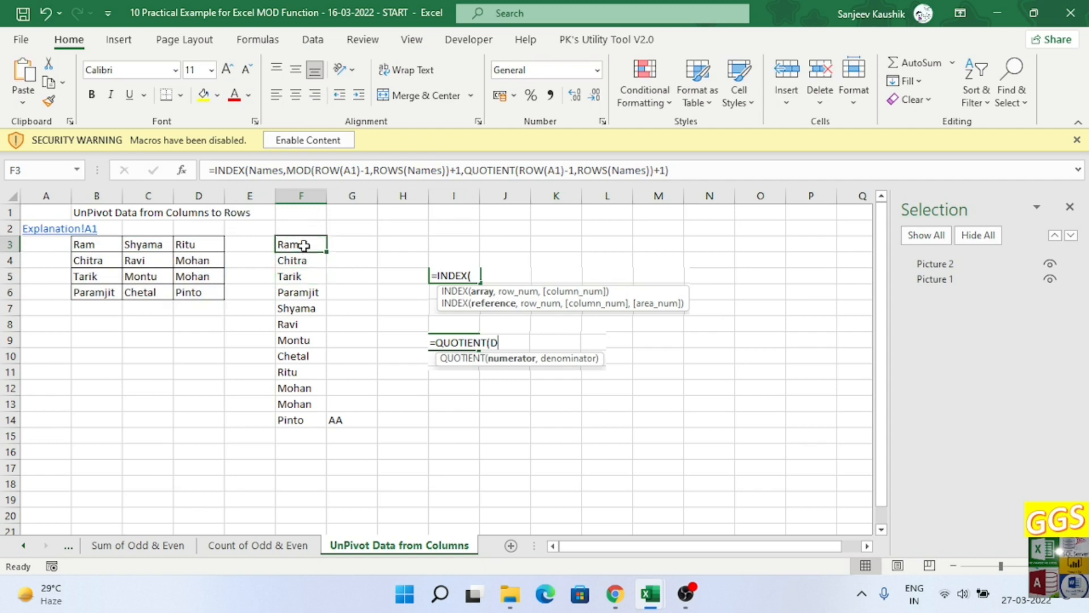
pyautogui.doubleClick(326, 252)
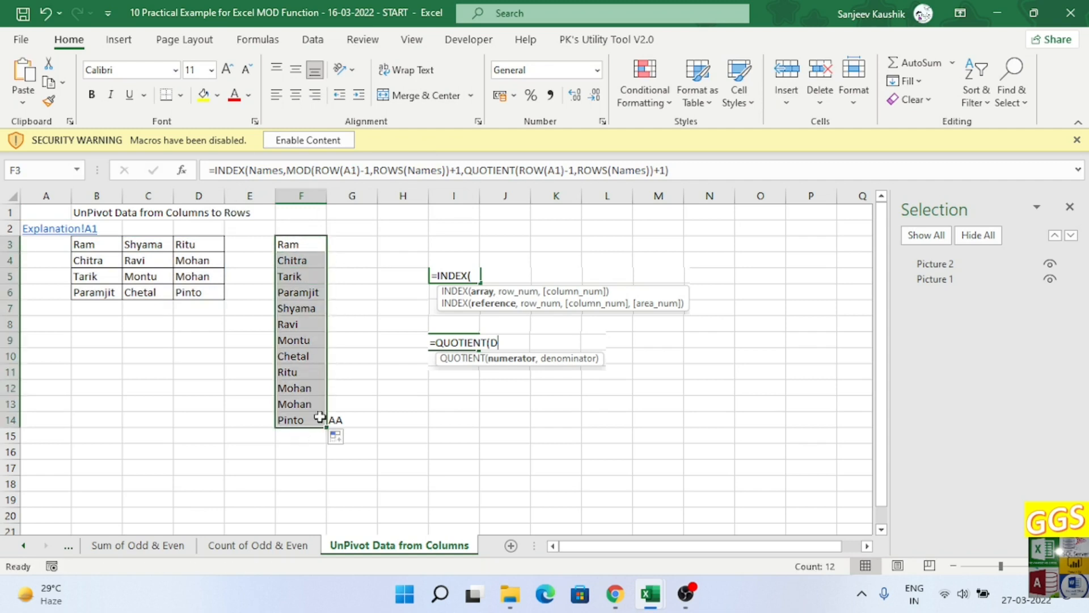
pyautogui.click(301, 241)
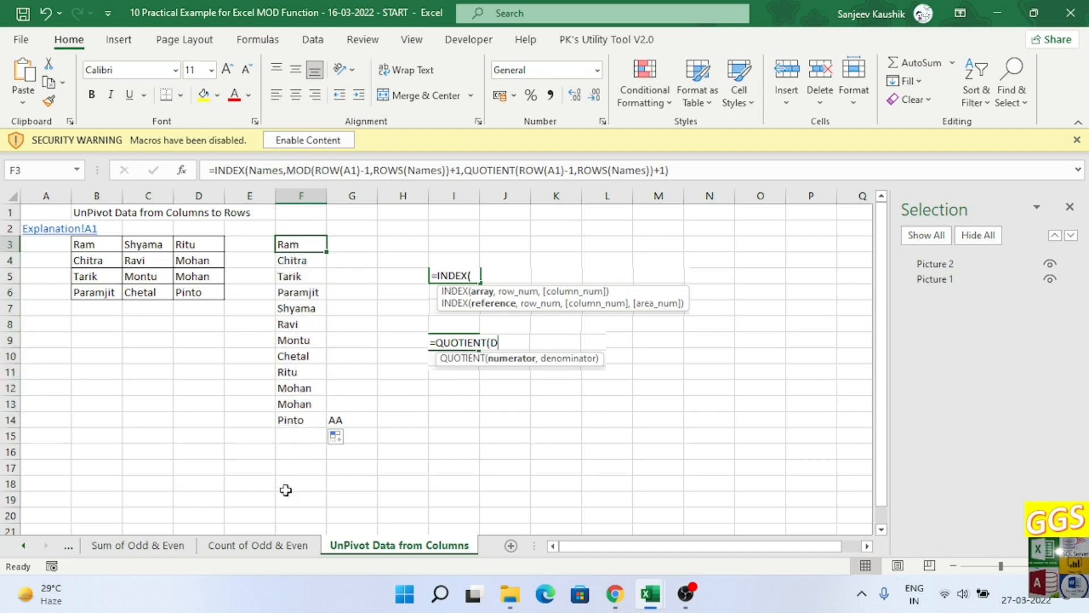